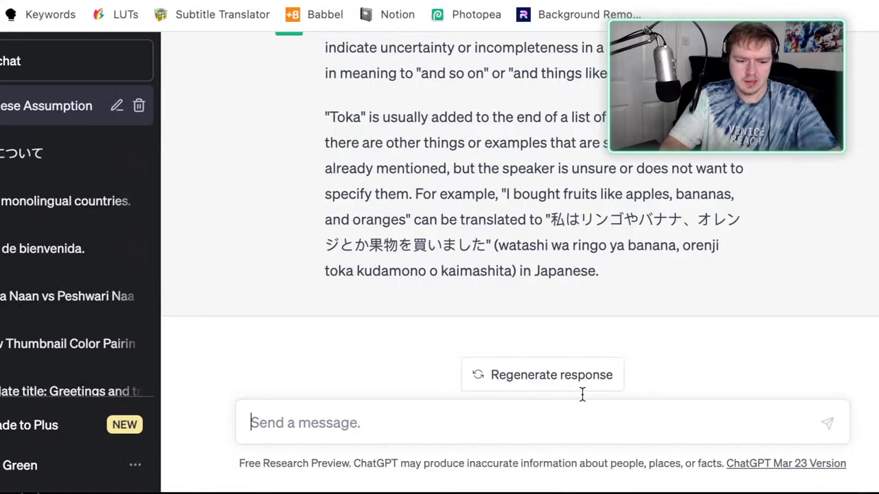
Ask the chat about the word "otaku" and read the reply to its end.
click(574, 428)
text(ota)
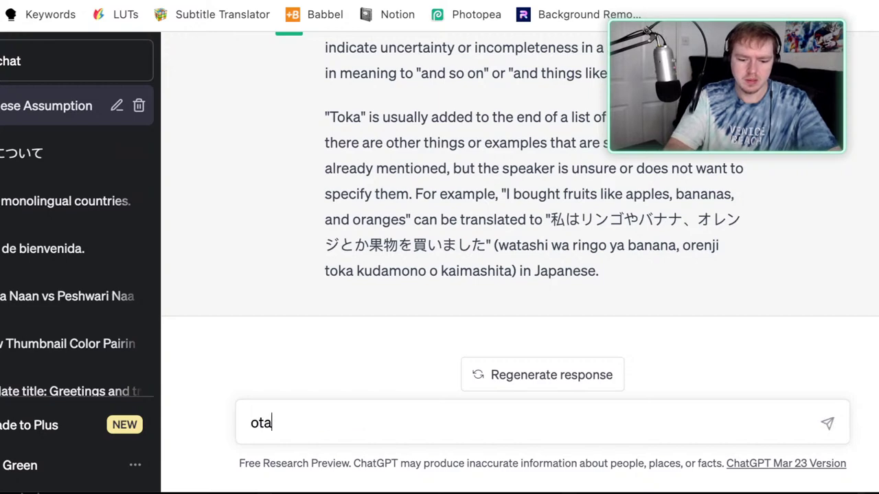
text(ku)
key(Return)
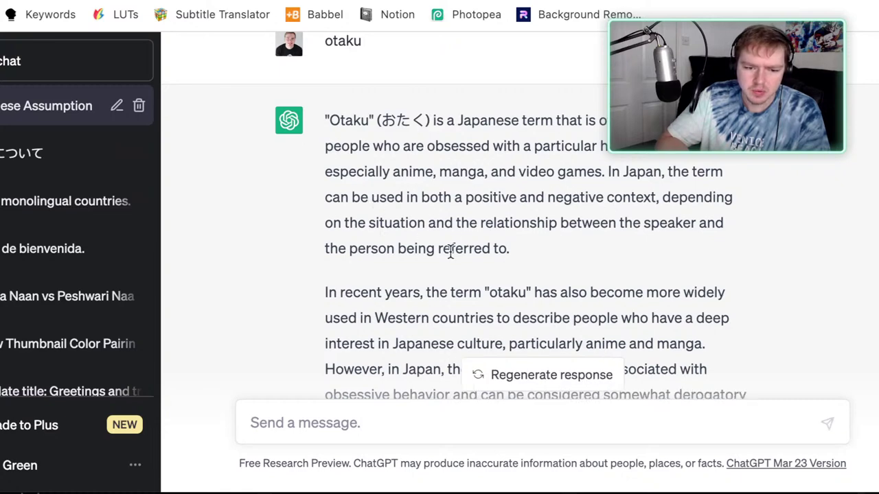
scroll(480, 256, down, 3)
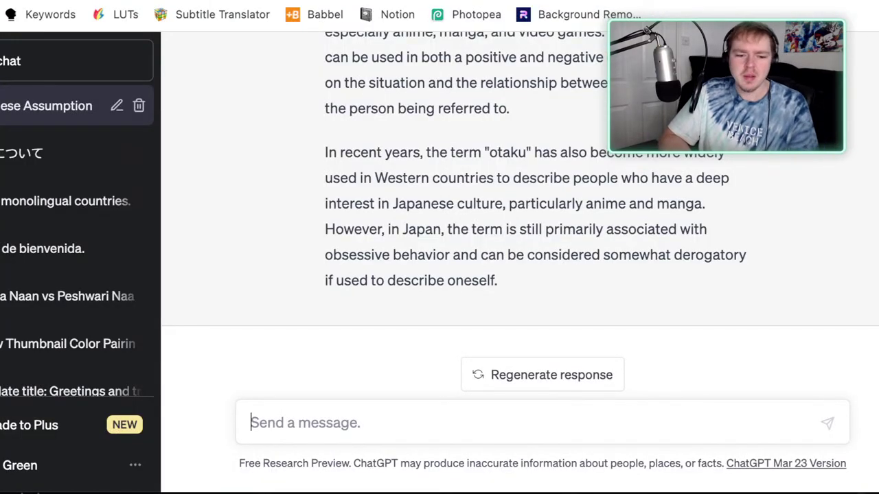
Ask "where does "weeb" come from referring to a japanese culture lover" and read through the reply.
text(w)
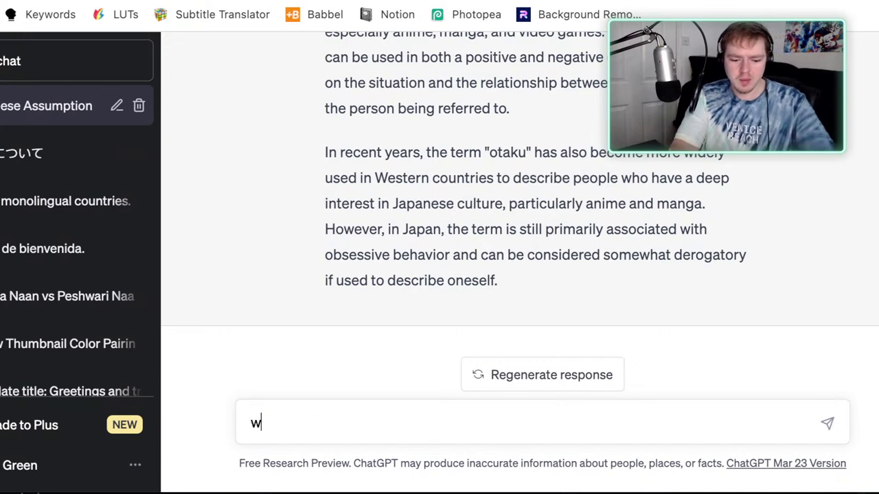
text(here does "w)
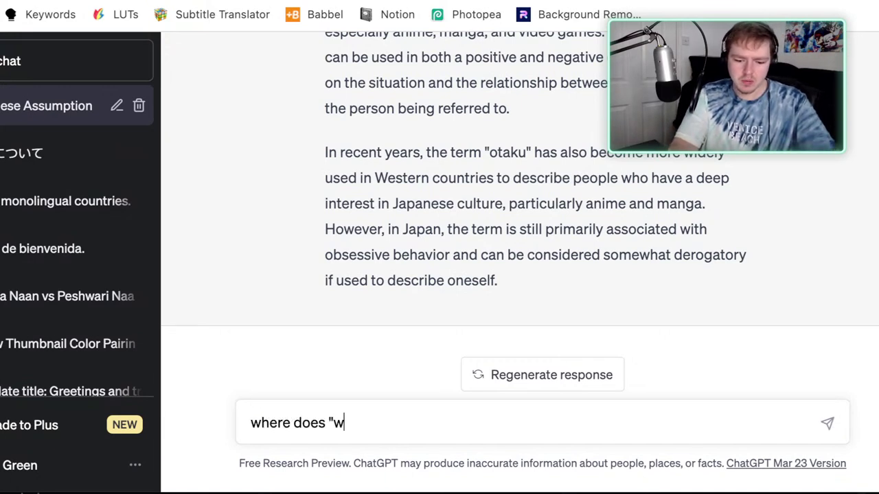
text(eeb" come f)
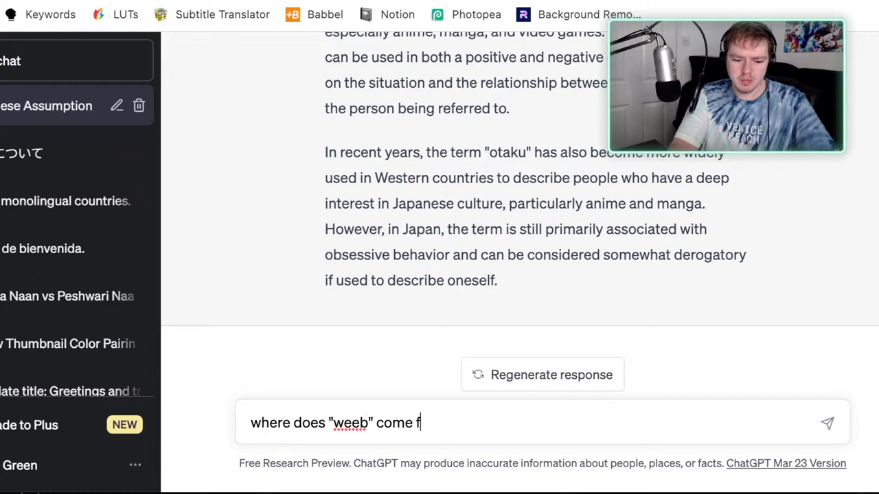
text(rom refe)
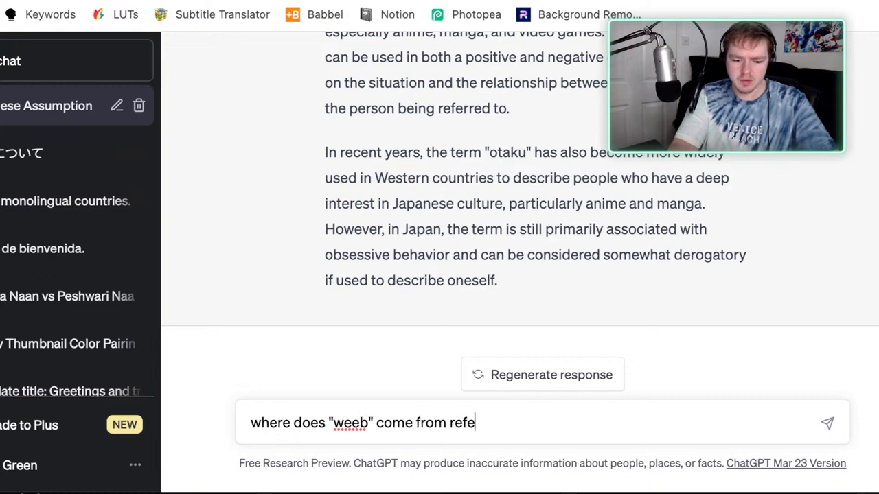
text(rring to a japanese l)
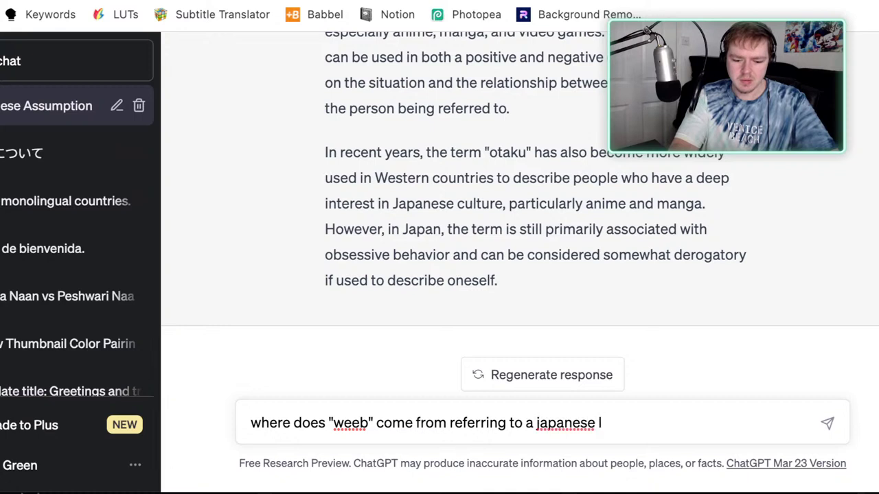
key(BackSpace)
text(cu)
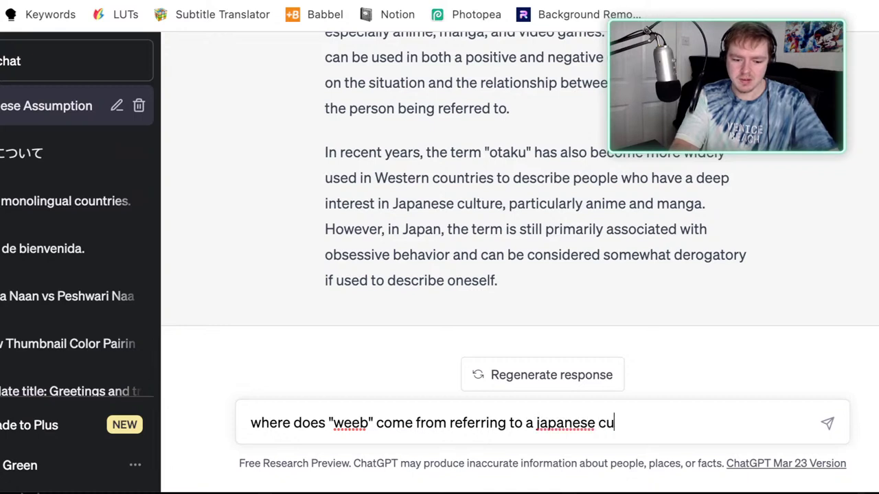
text(lture lover)
key(Return)
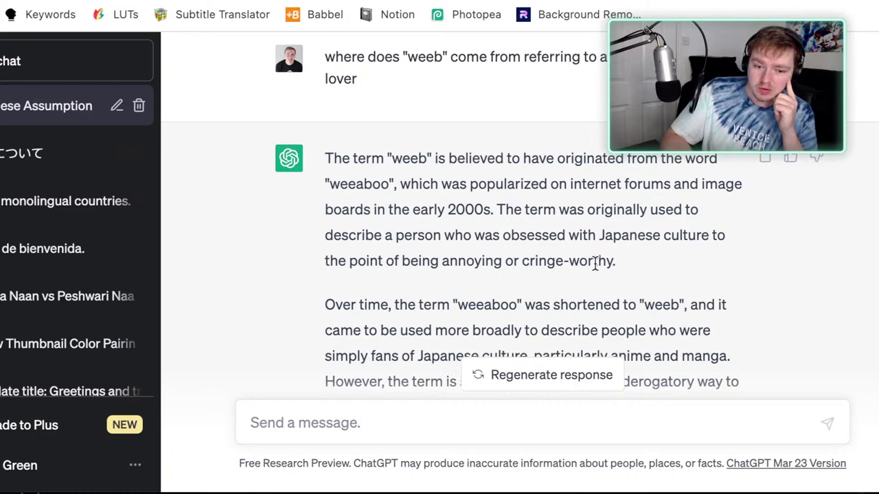
scroll(595, 260, down, 3)
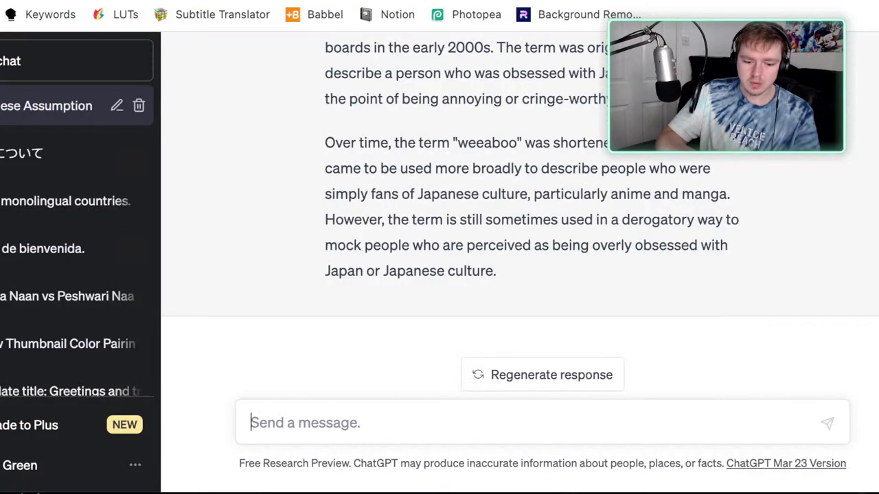
Send the word "naruhodo" as the next message in the chat.
text(narud)
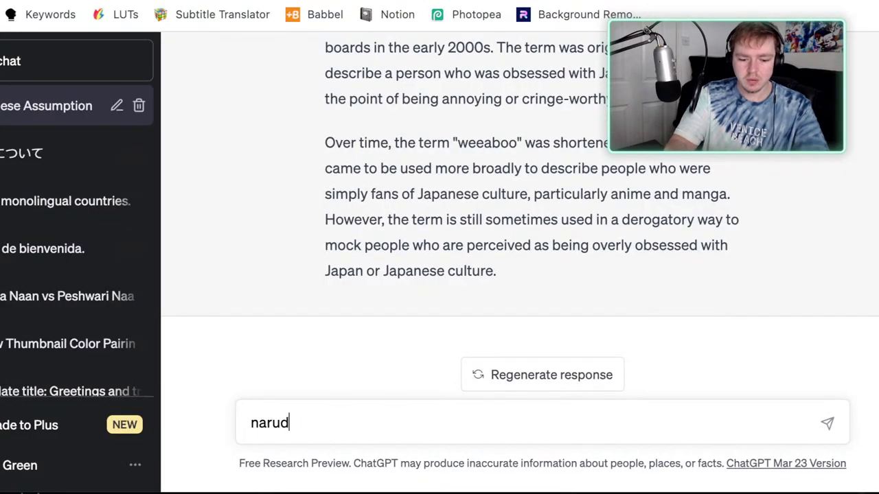
key(BackSpace)
text(hodu)
key(BackSpace)
text(o)
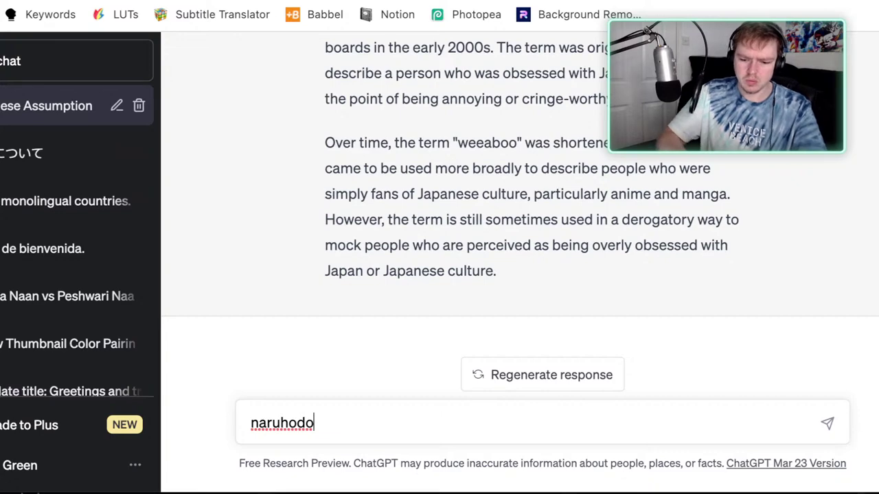
key(BackSpace)
text(u)
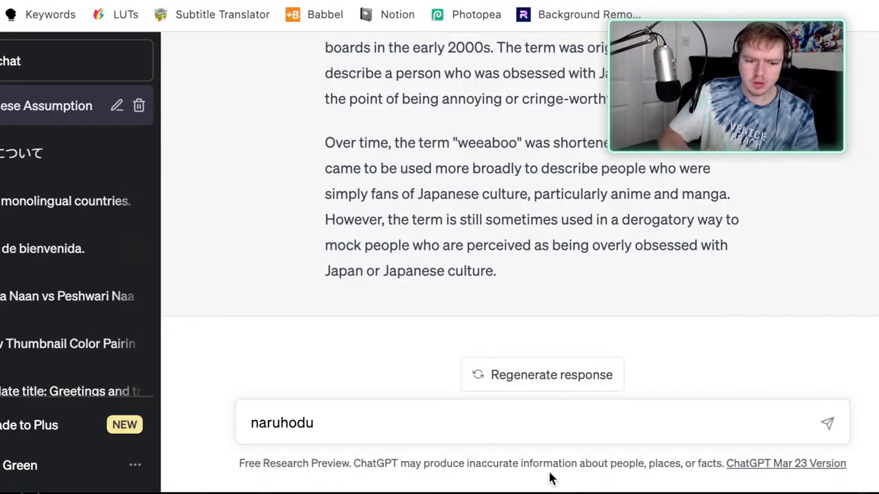
key(BackSpace)
text(odo)
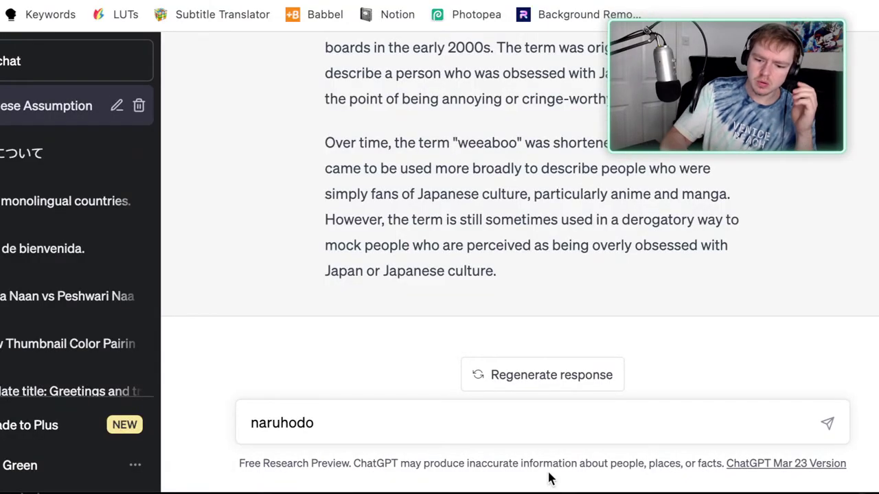
key(Return)
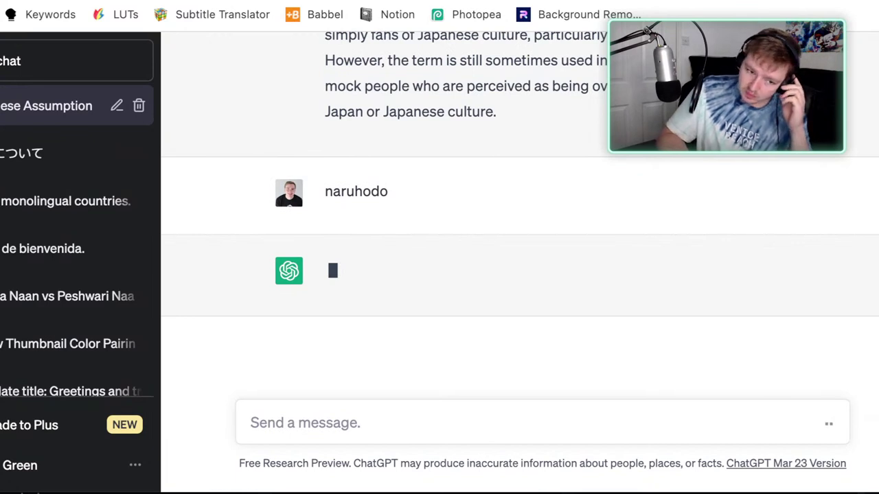
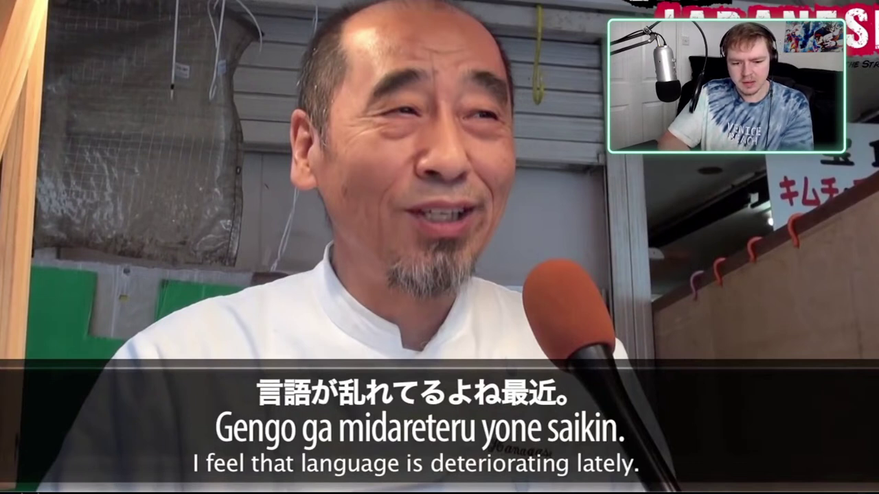
Ask the chat for "i feel that" in japanese.
mouse_move(268, 419)
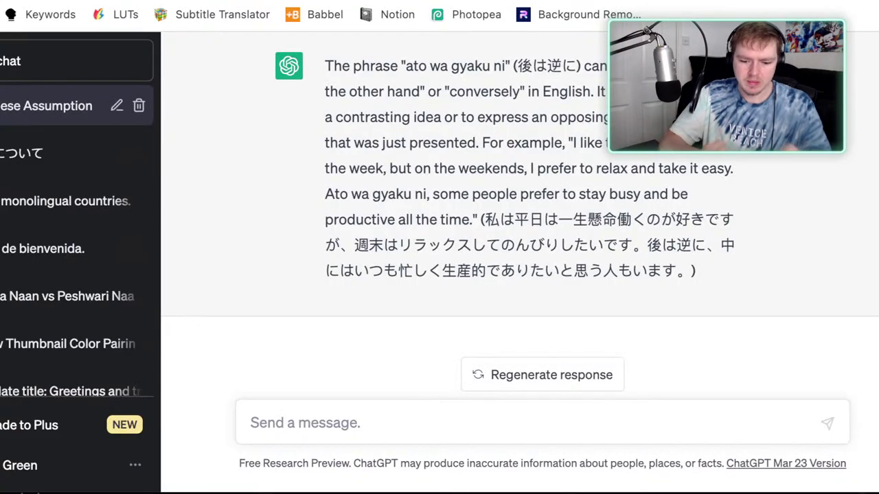
text(")
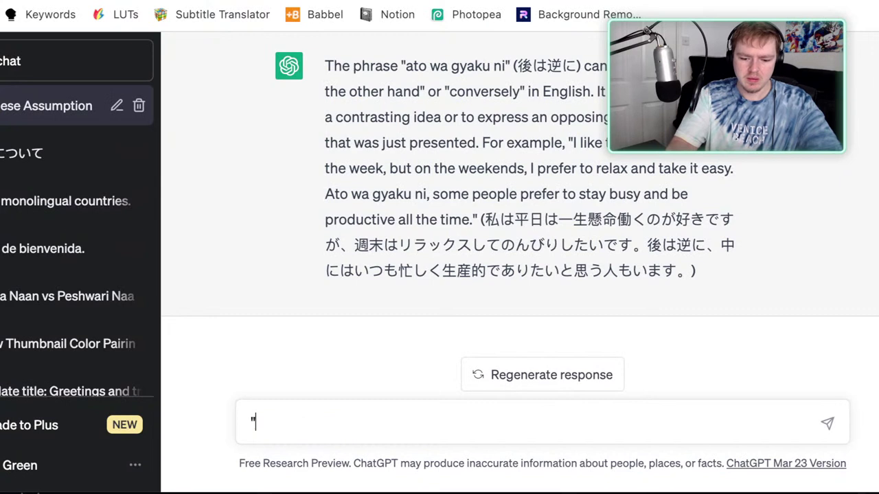
text(i feel that" in japanese)
key(Return)
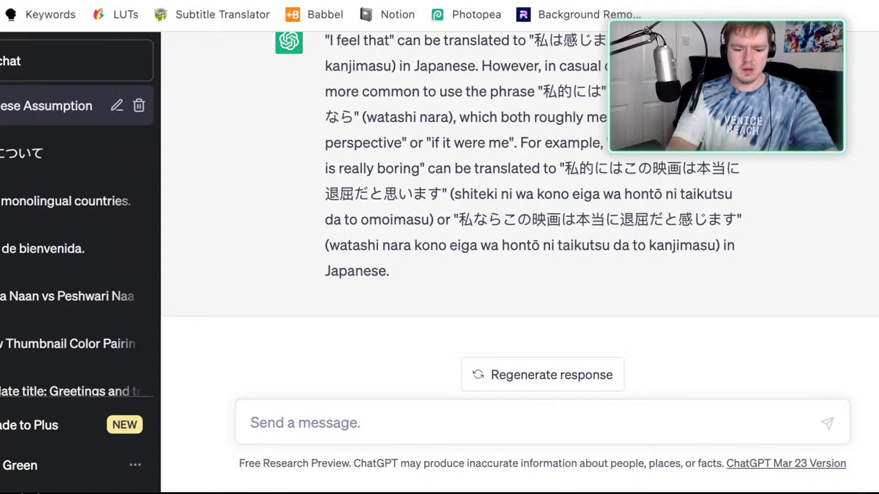
Ask ""gengo ga midareteru yone saikin" what in this sentence means "i feel that"".
text(g)
key(BackSpace)
text("gengo ga)
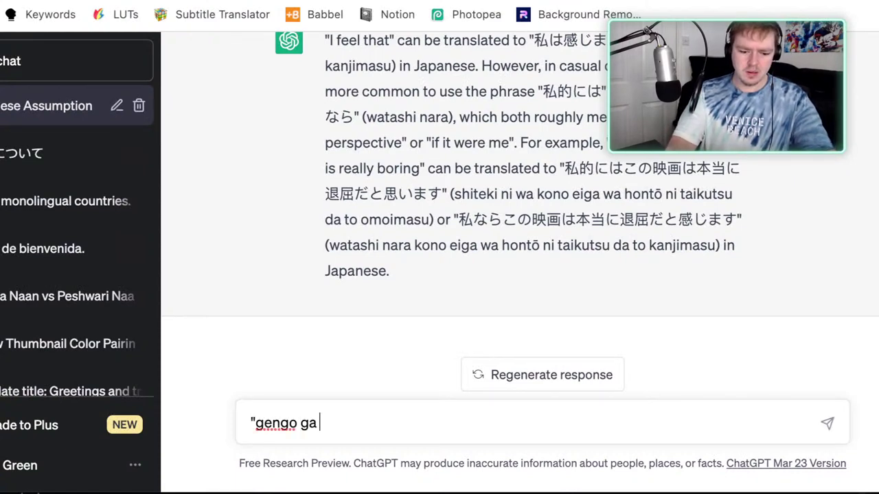
text( mitarete)
key(BackSpace)
text(ter)
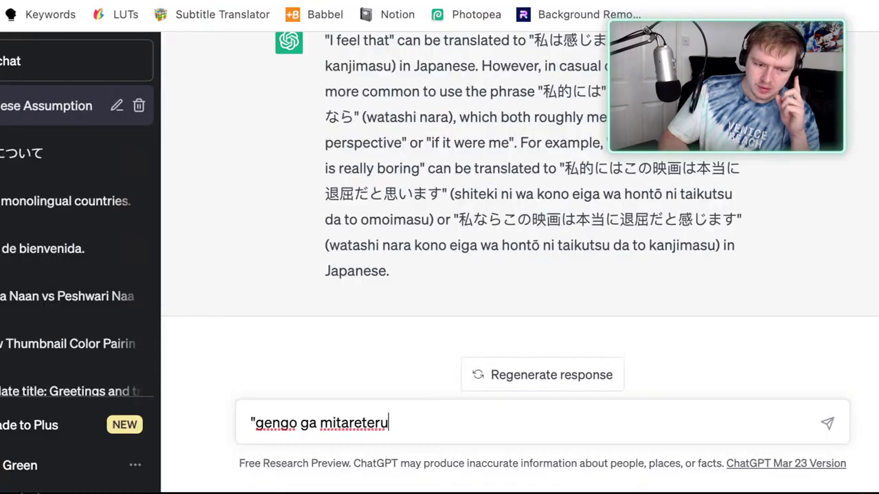
click(342, 422)
key(BackSpace)
text(d)
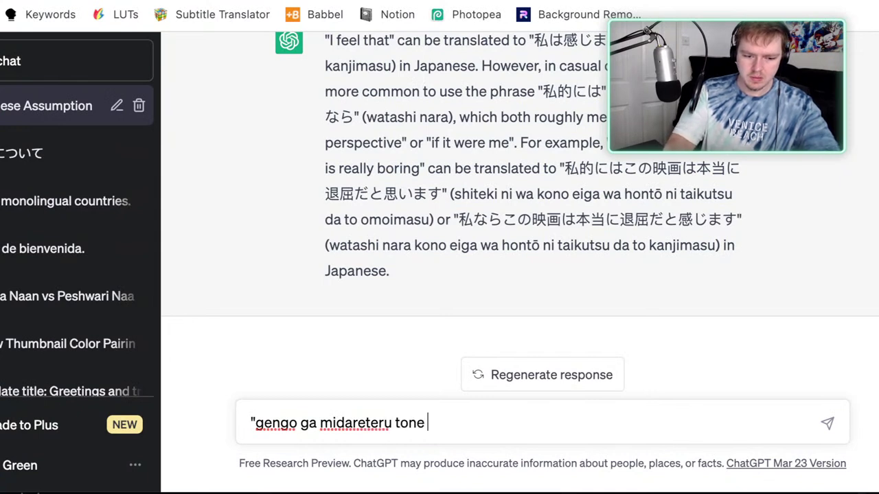
text(yone saikin" what in)
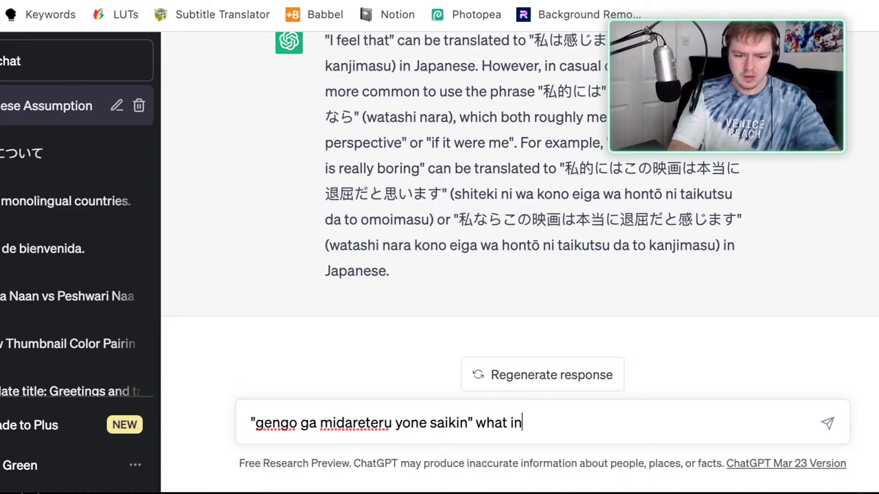
text( this sentence means "i feel that)
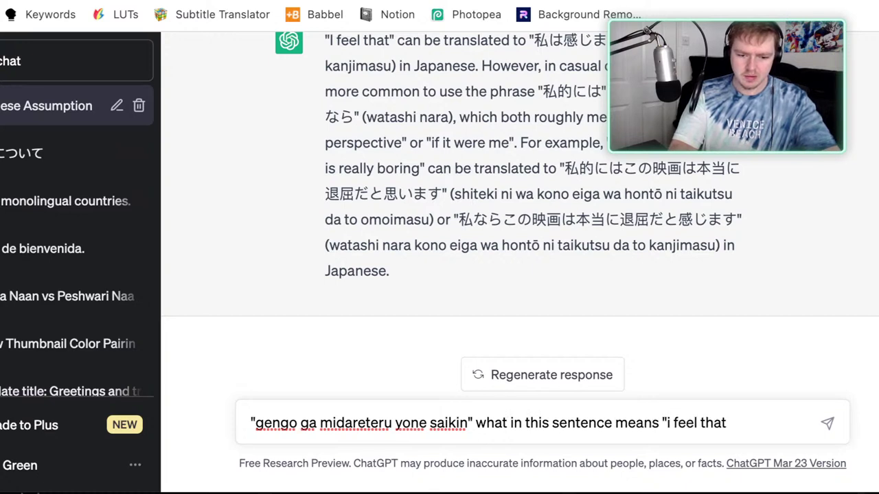
text(")
key(Return)
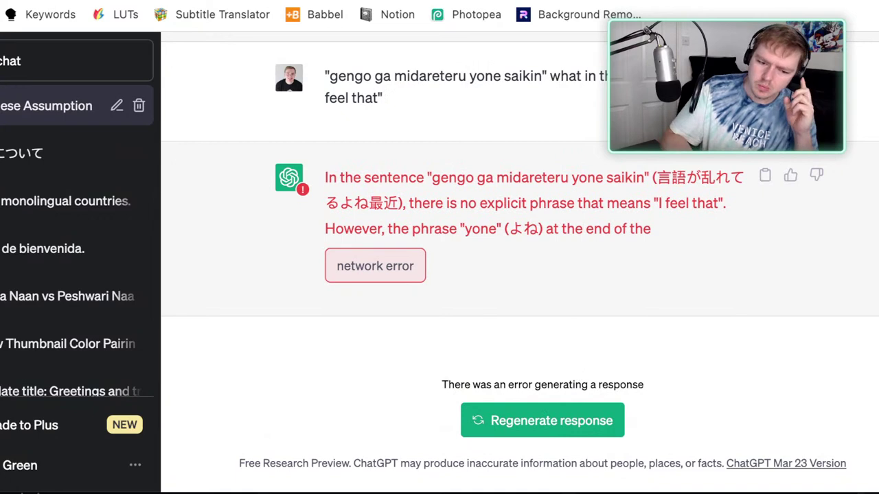
Try twice to regenerate the answer to the "gengo ga midareteru yone saikin" question.
click(559, 430)
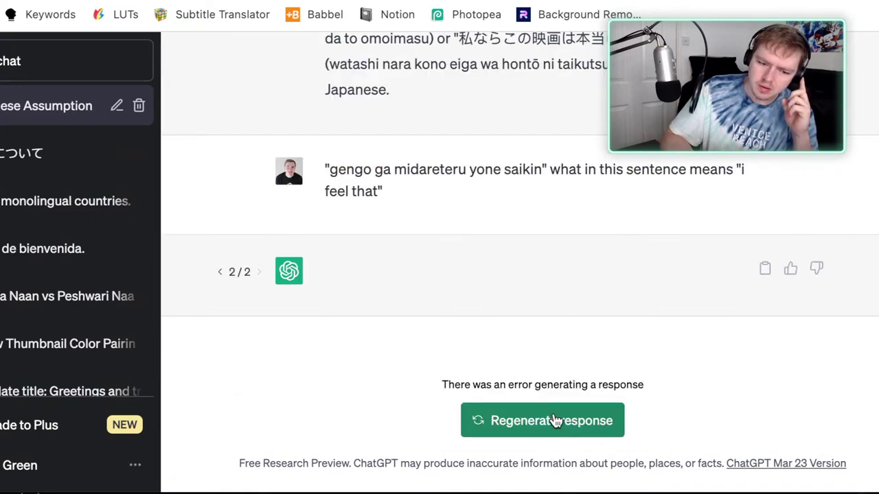
click(553, 420)
Copy the text of the last question, then reload the page and complete the human verification.
drag(413, 199, 305, 165)
key(ctrl+c)
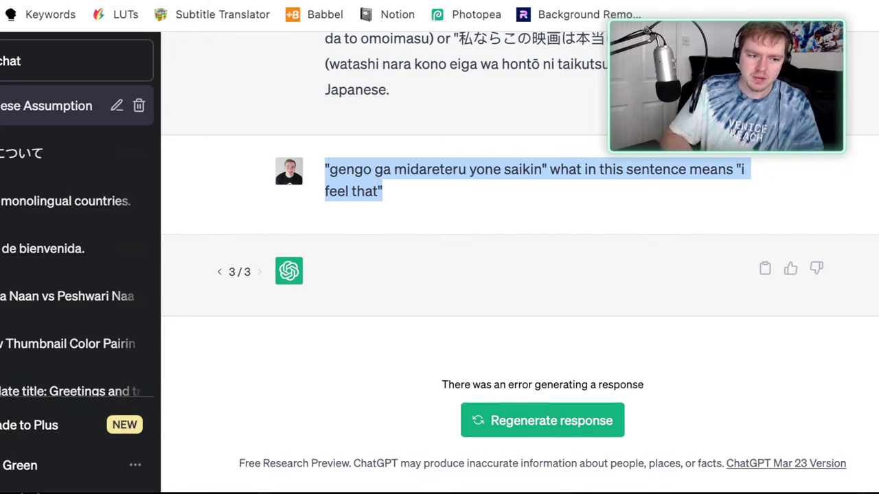
key(super+r)
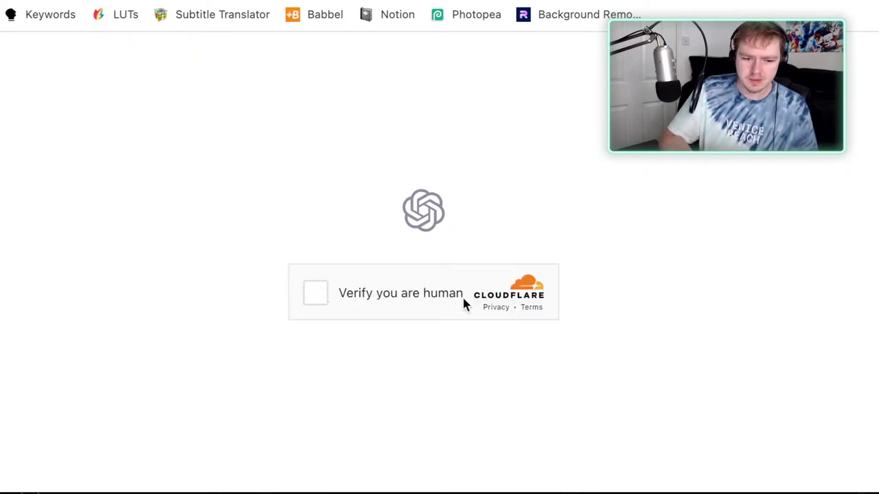
click(455, 298)
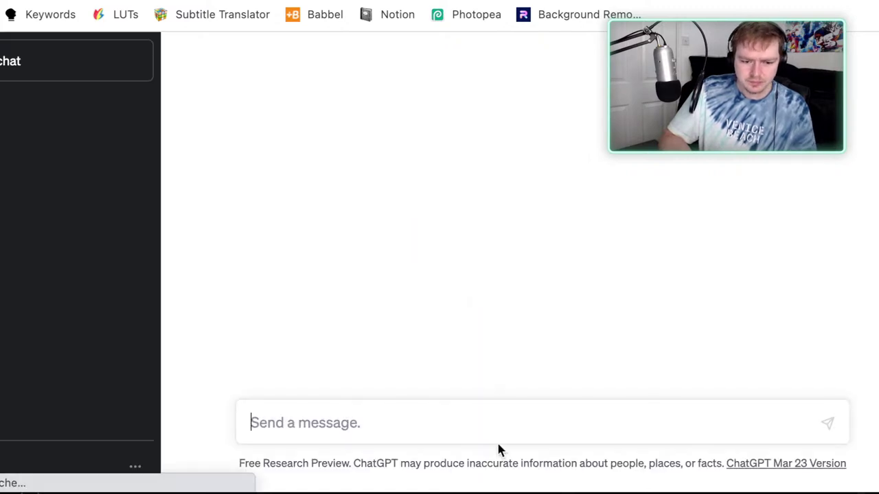
Send the copied "gengo ga midareteru yone saikin" question in the new chat and read the whole answer.
key(ctrl+v)
key(Return)
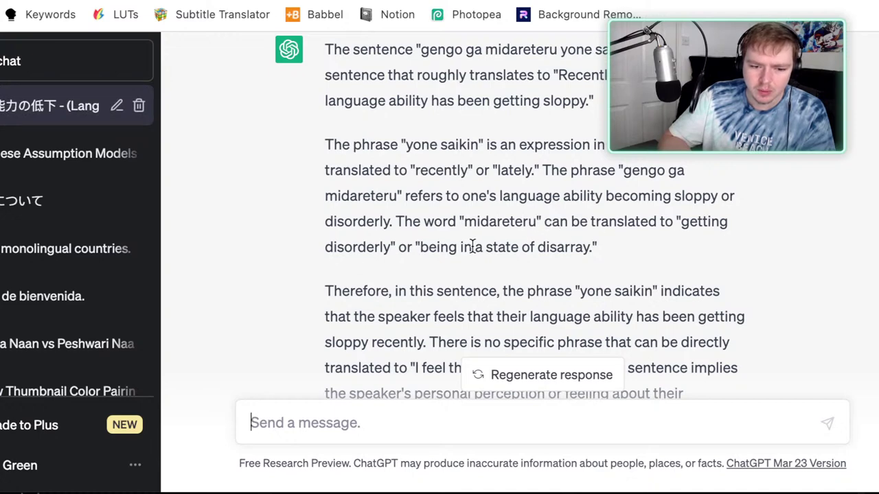
scroll(613, 263, down, 1)
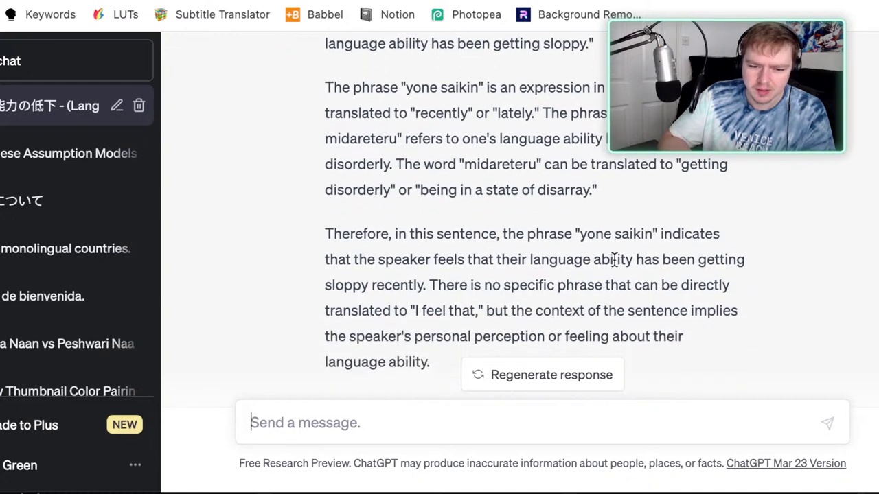
scroll(520, 254, down, 1)
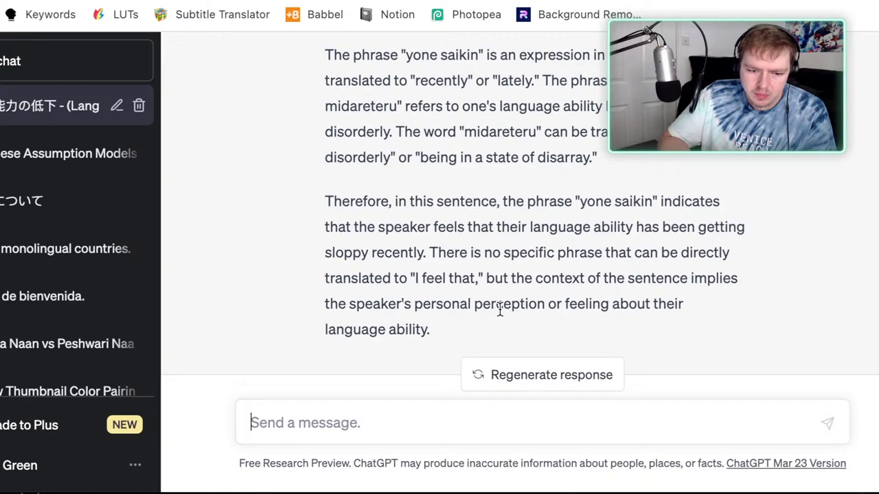
scroll(607, 320, up, 3)
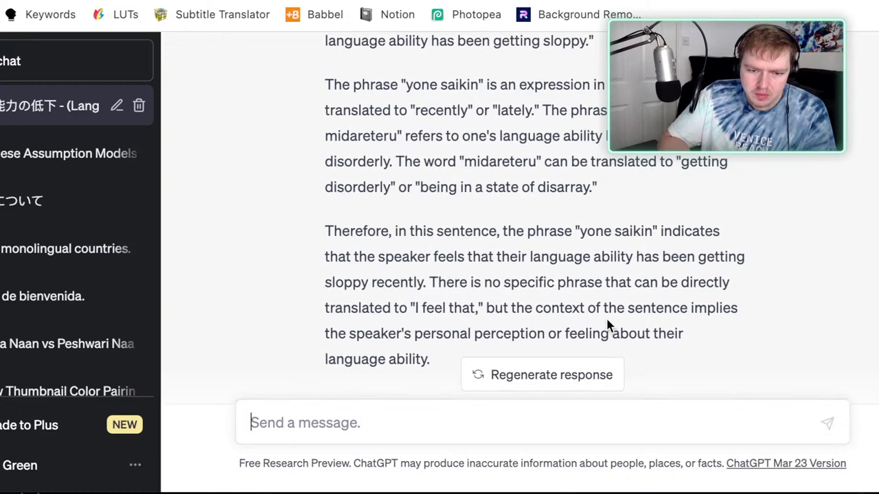
scroll(608, 322, down, 3)
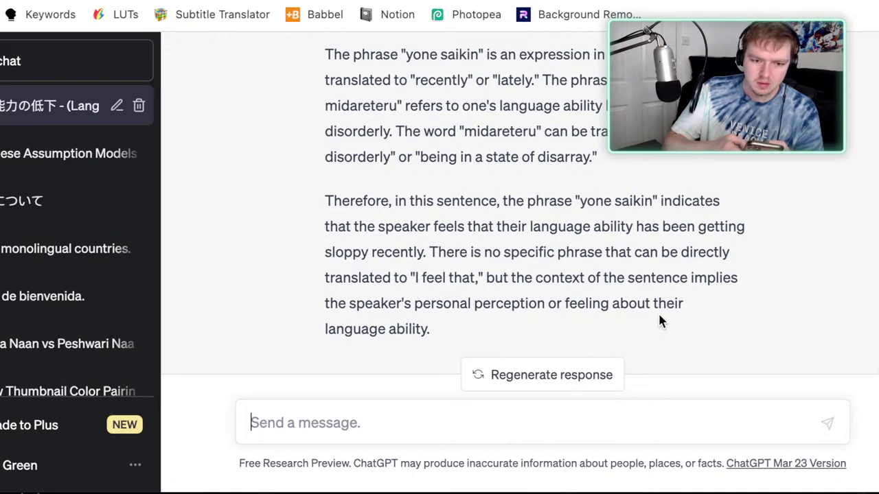
Reread the closing part of the answer explaining "yone saikin".
scroll(624, 336, up, 1)
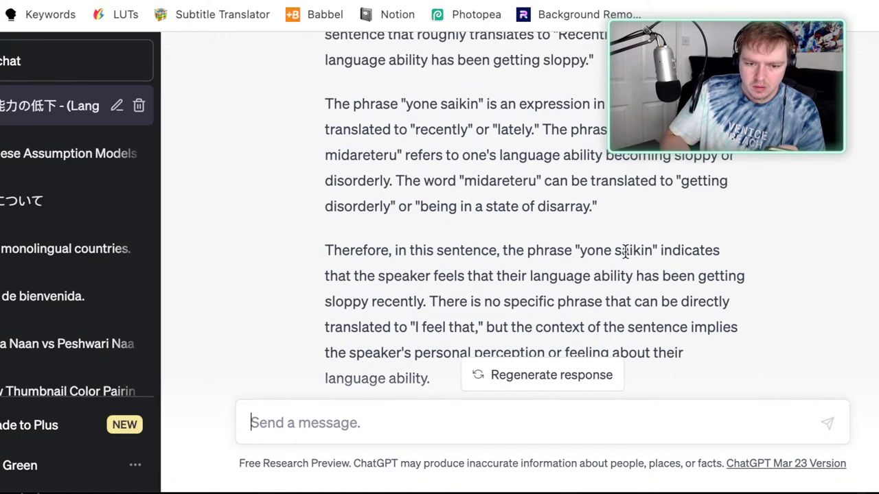
scroll(595, 353, down, 2)
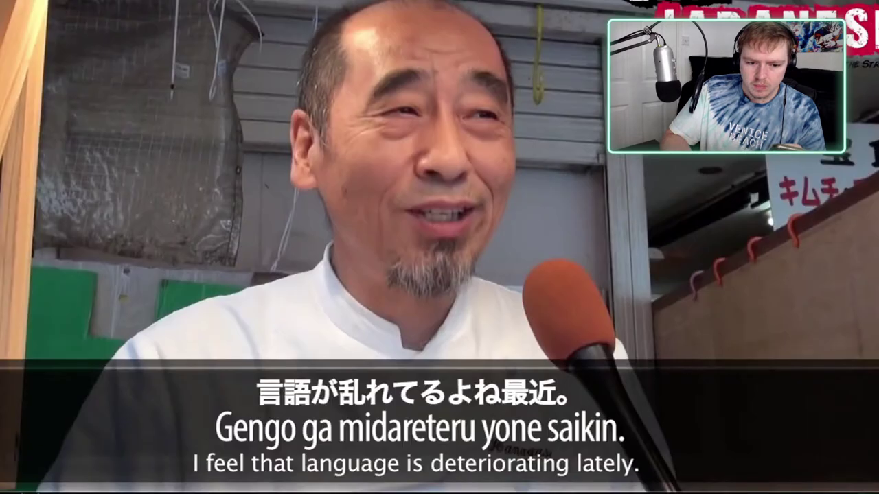
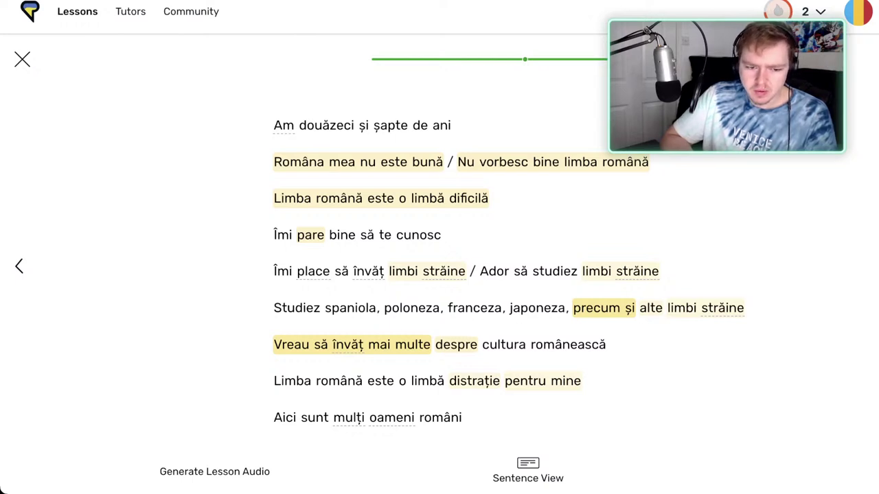
Switch to the Romanian lesson in LingQ and set the phrase "Româna mea nu este bună" to status 3 (Familiar).
click(358, 162)
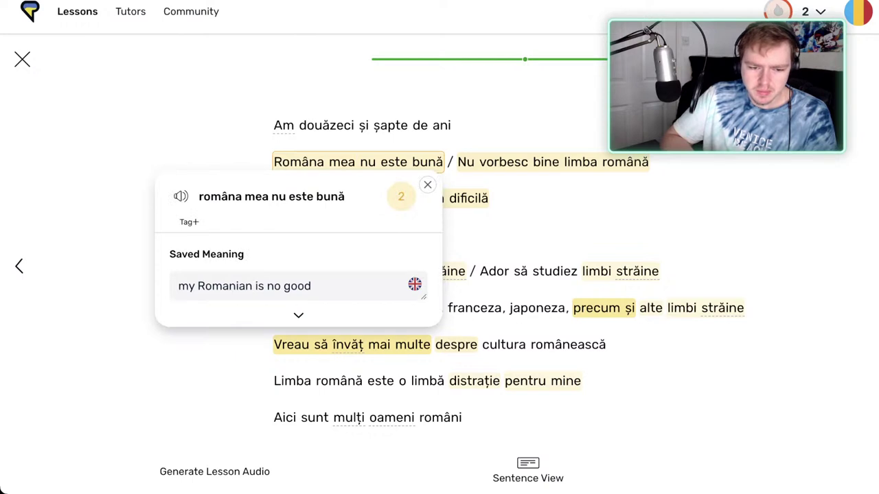
click(401, 196)
key(3)
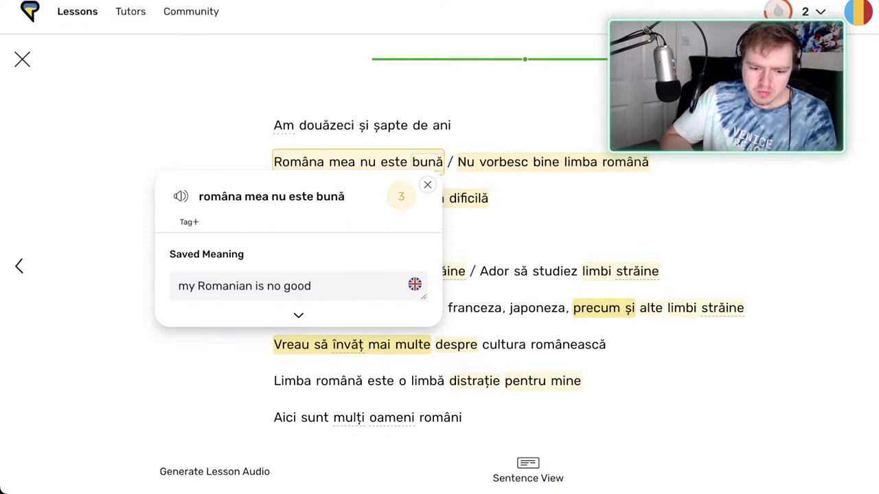
Show the lesson sentence by sentence and mark the word "vorbesc" as Known.
click(528, 471)
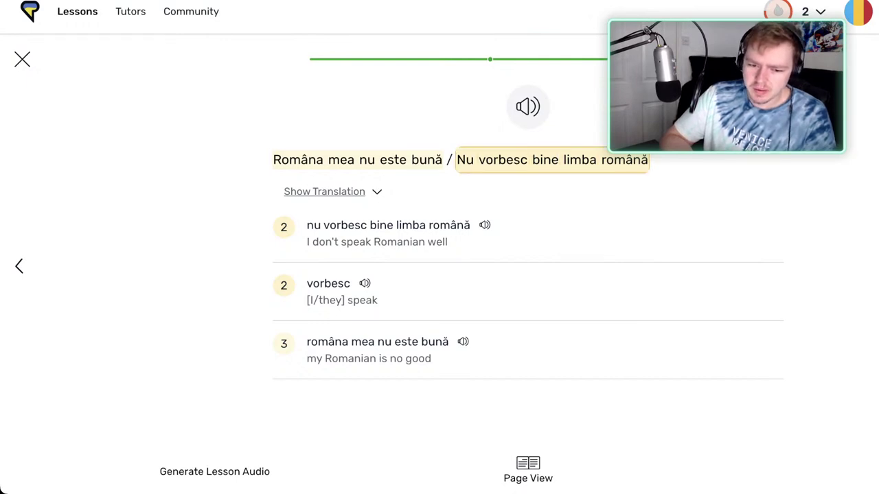
click(502, 160)
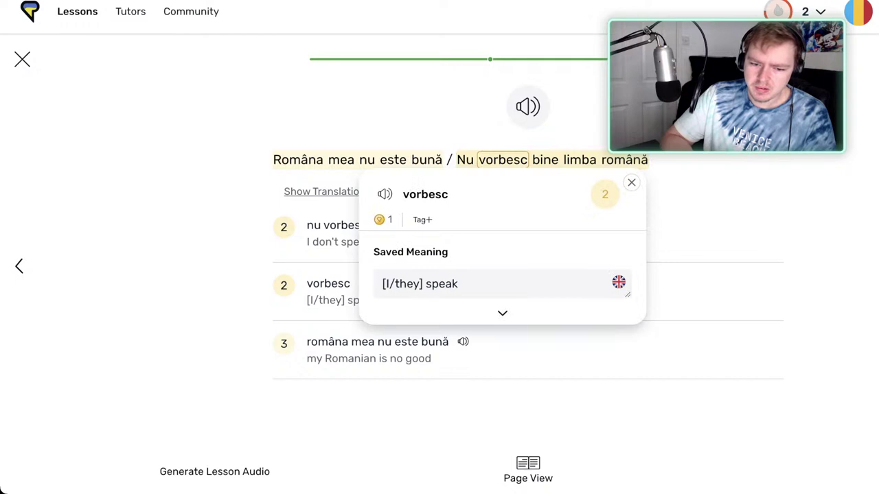
click(605, 194)
click(599, 201)
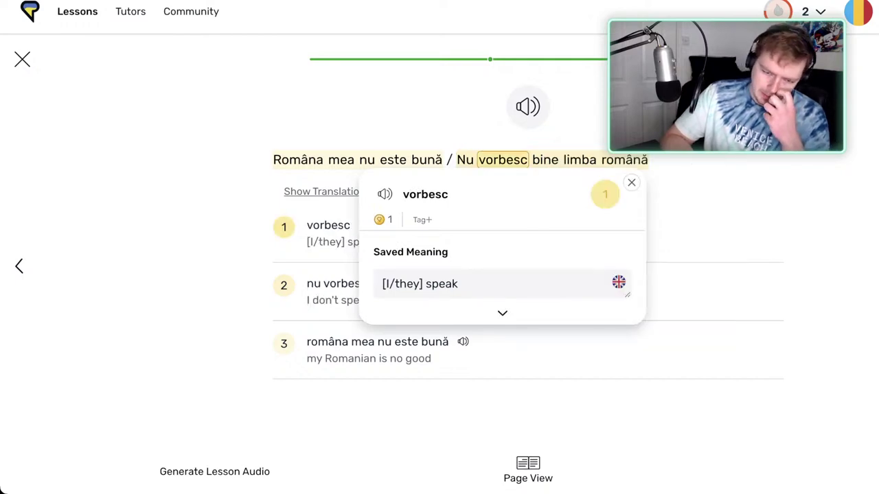
click(605, 194)
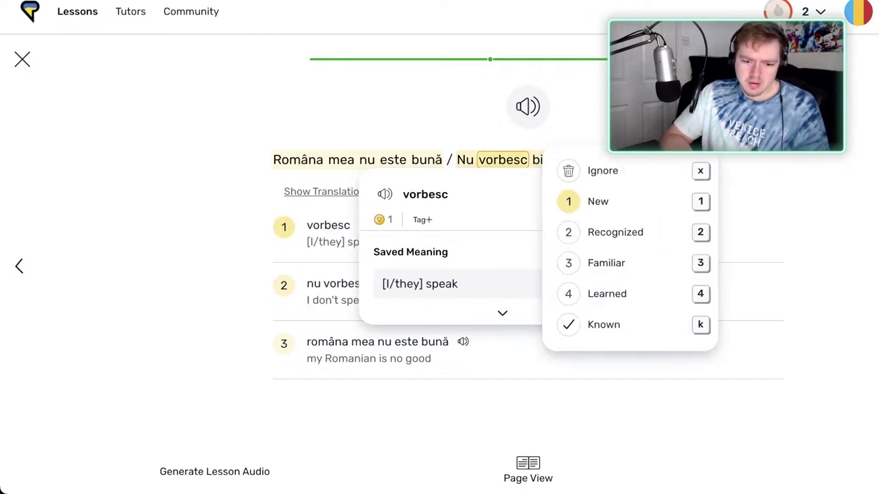
key(k)
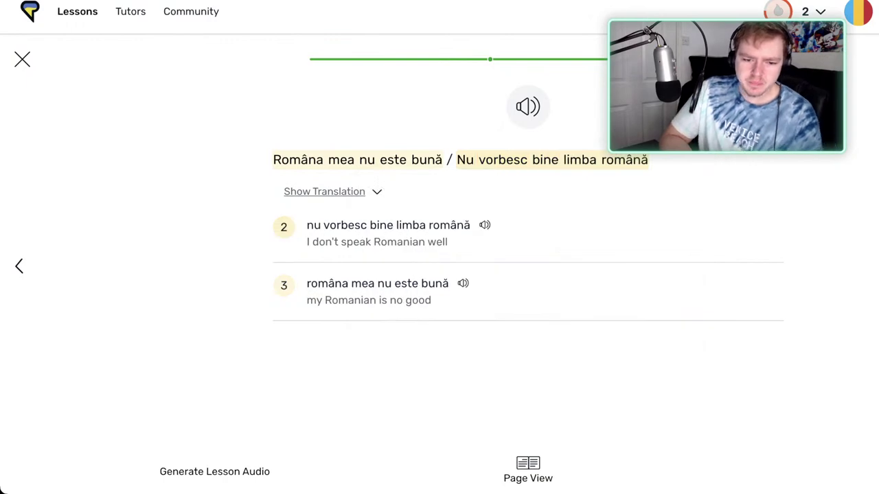
Check the saved meaning of "bine" within the phrase "Nu vorbesc bine limba română".
key(Right)
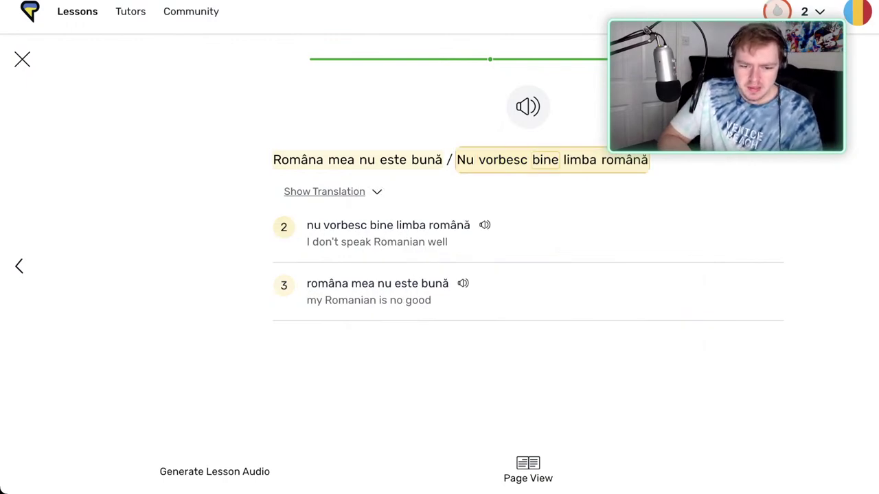
click(545, 160)
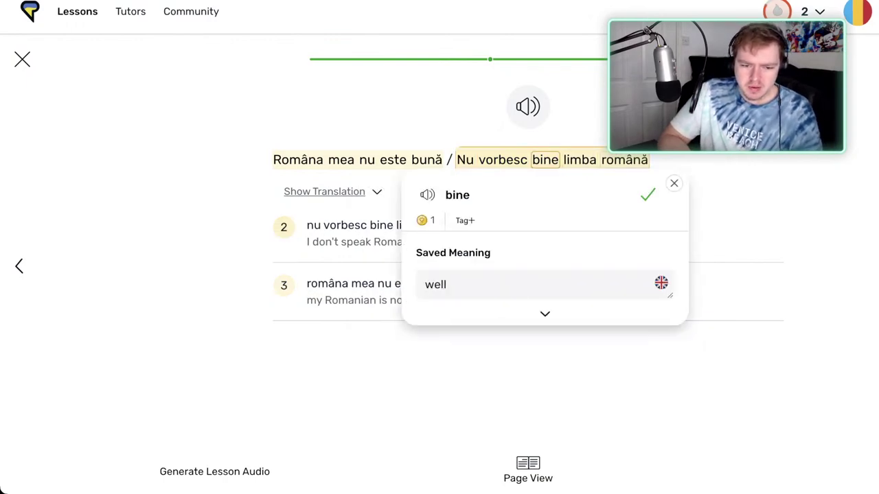
click(466, 160)
click(503, 160)
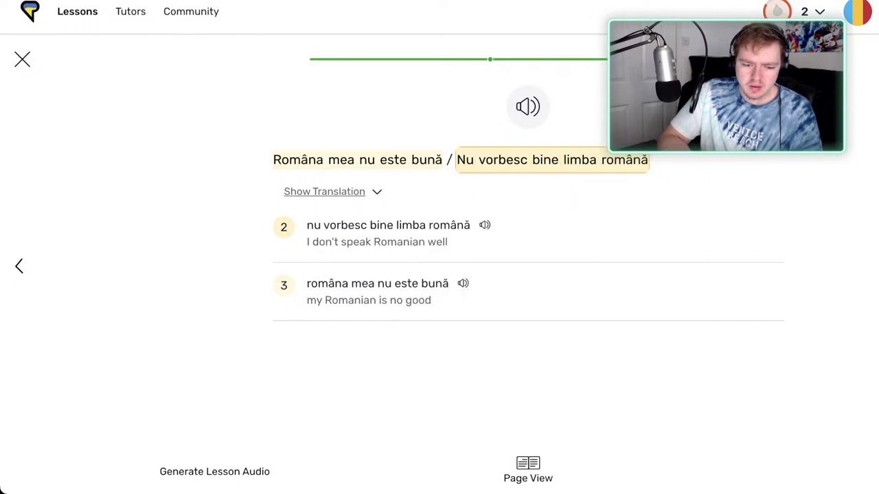
key(Escape)
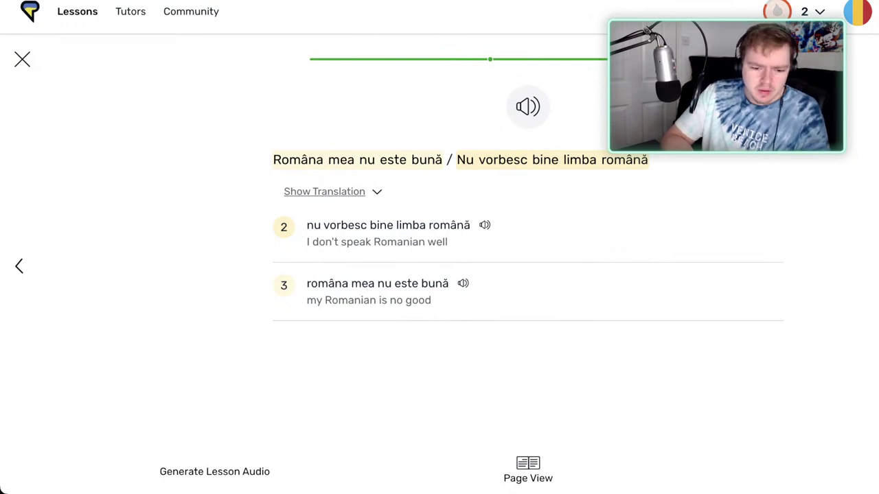
Return to the full-page lesson text and check the saved meaning of "Limba română este o limbă dificilă".
click(528, 471)
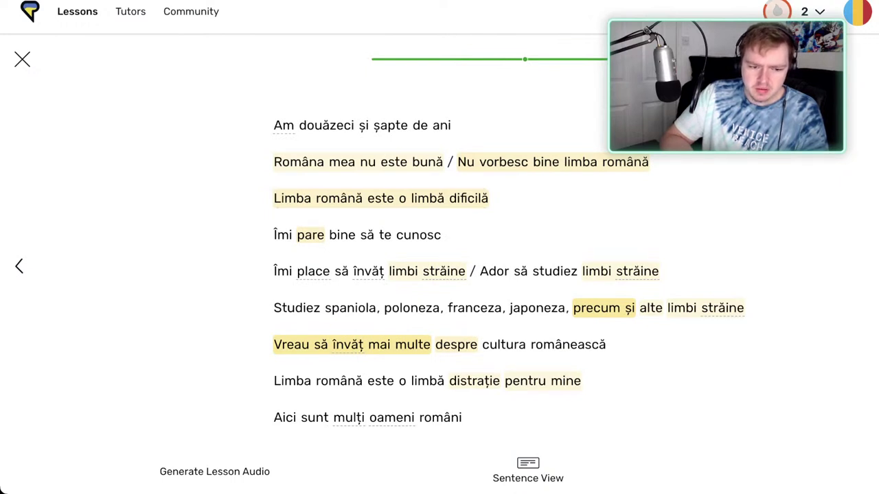
click(293, 198)
click(293, 199)
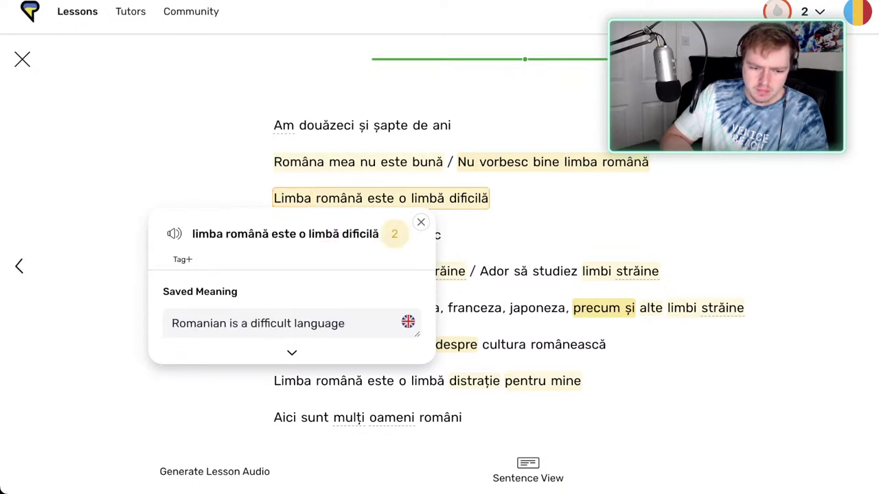
click(421, 222)
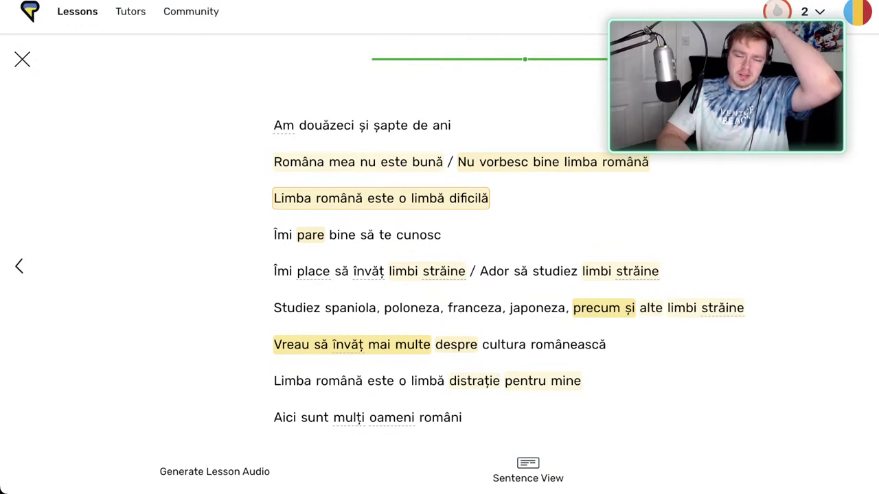
Set the word "pare" to status 4 (Learned) and dismiss the streak challenge.
click(311, 235)
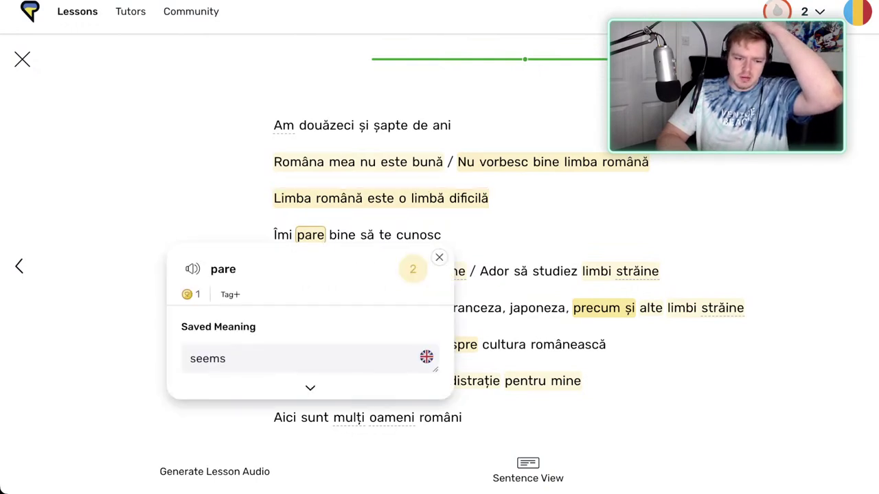
click(413, 270)
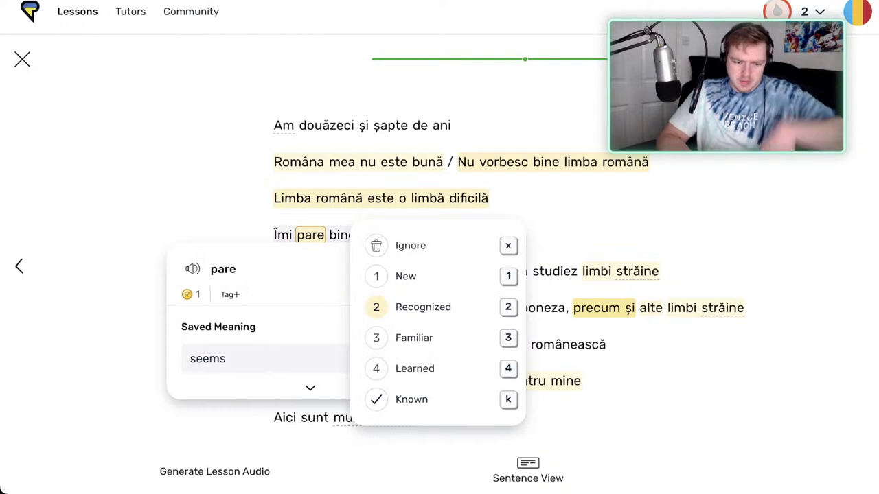
key(4)
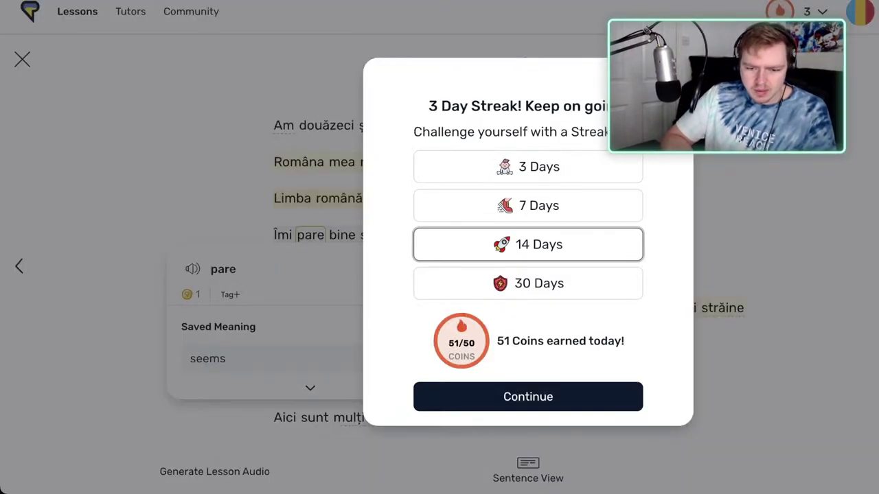
key(Escape)
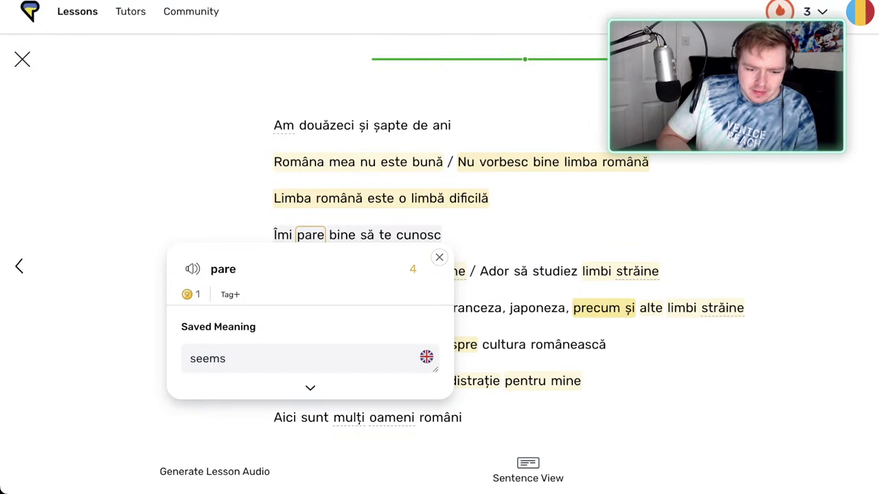
key(Escape)
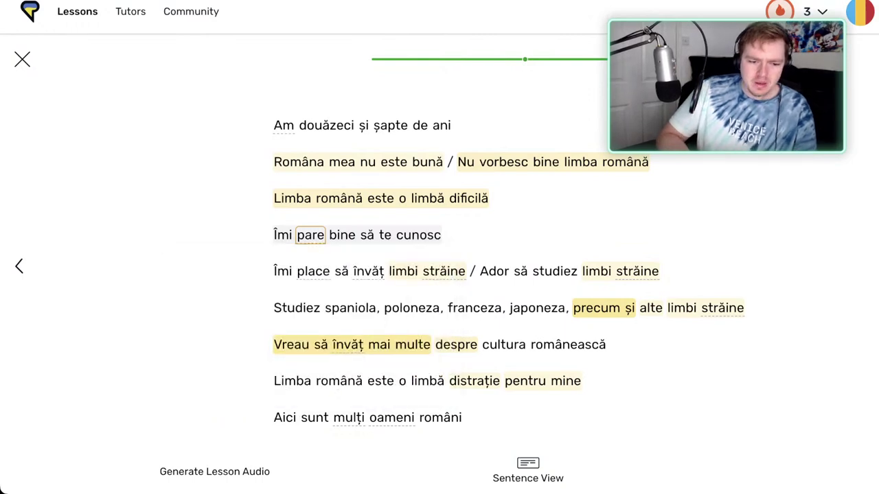
Mark "străine" as Known in the "Îmi place să învăț" sentence and check the saved meaning of "limbi".
click(282, 272)
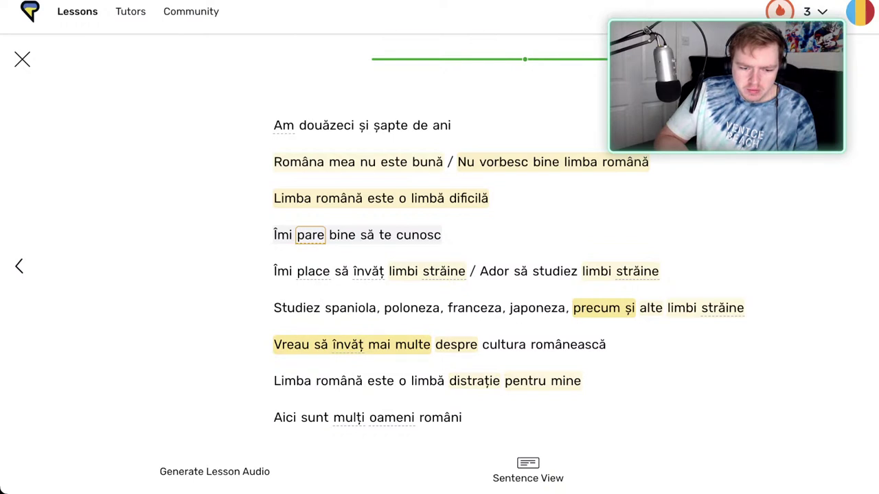
click(444, 272)
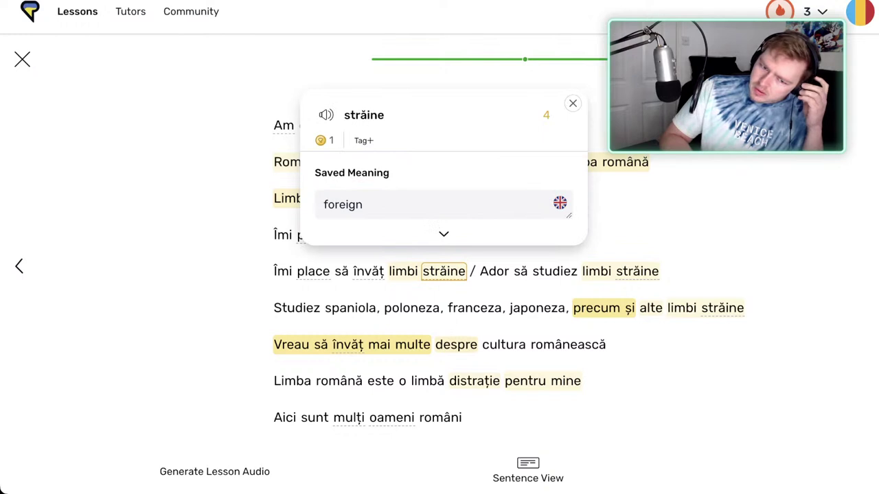
click(546, 115)
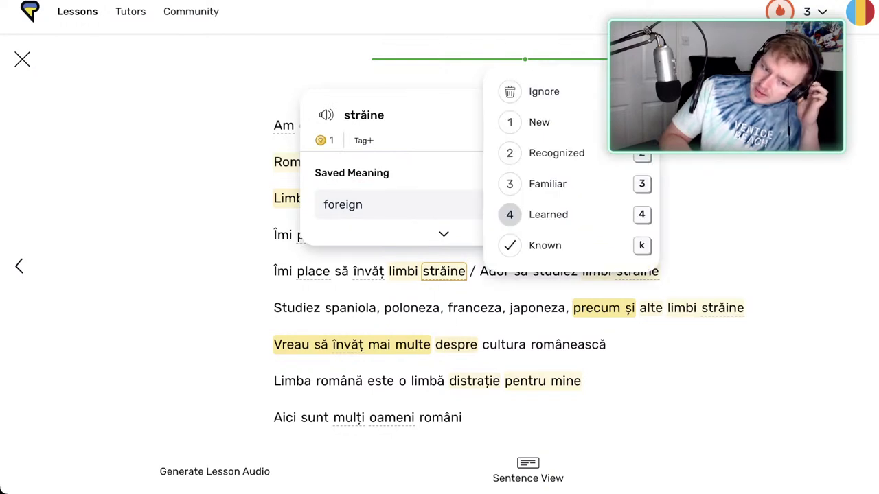
click(544, 246)
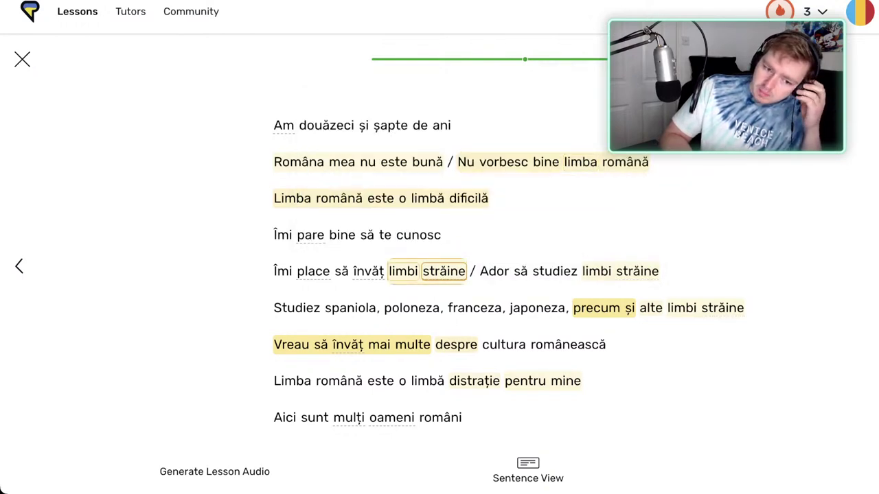
click(403, 271)
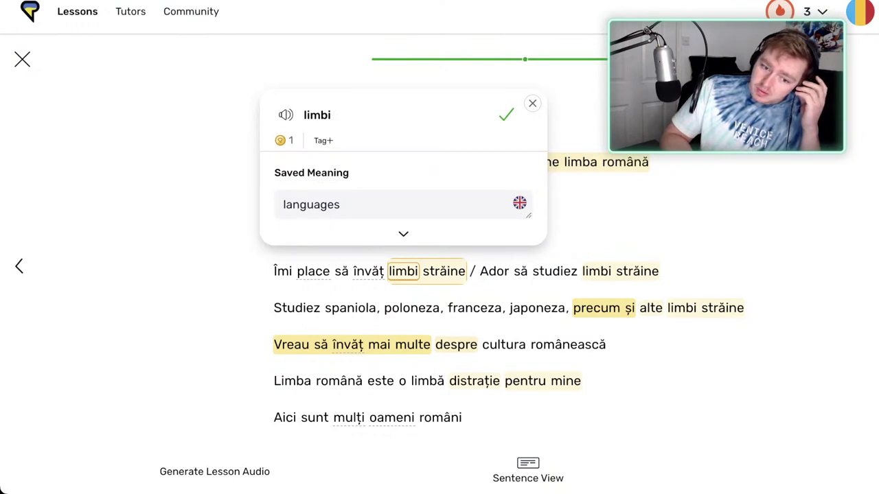
key(Escape)
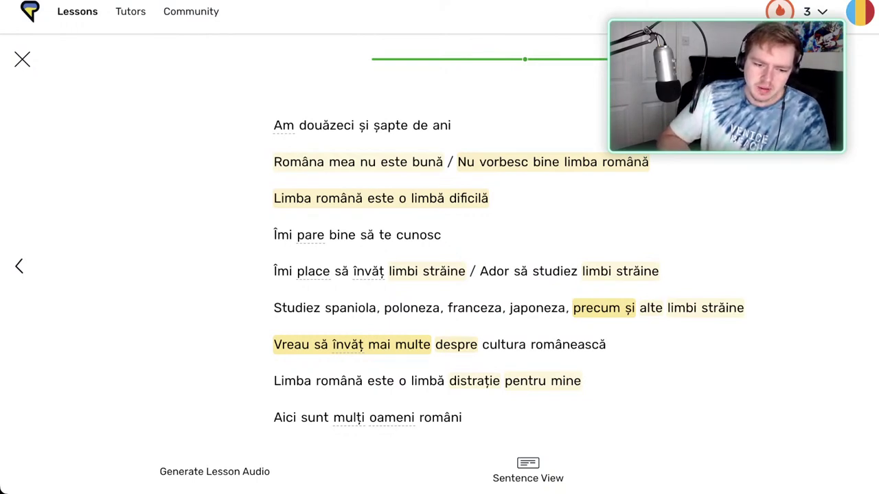
Mark the word "place" as Known in the sentence about learning foreign languages.
click(313, 271)
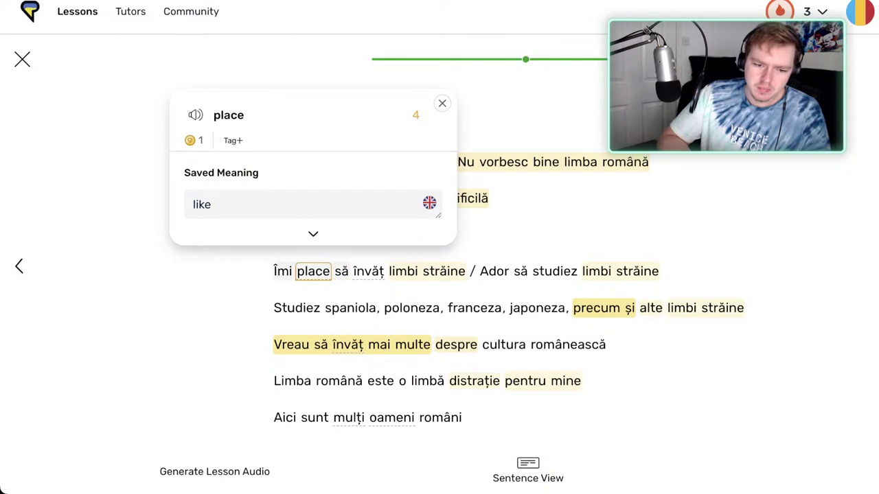
click(416, 115)
click(414, 245)
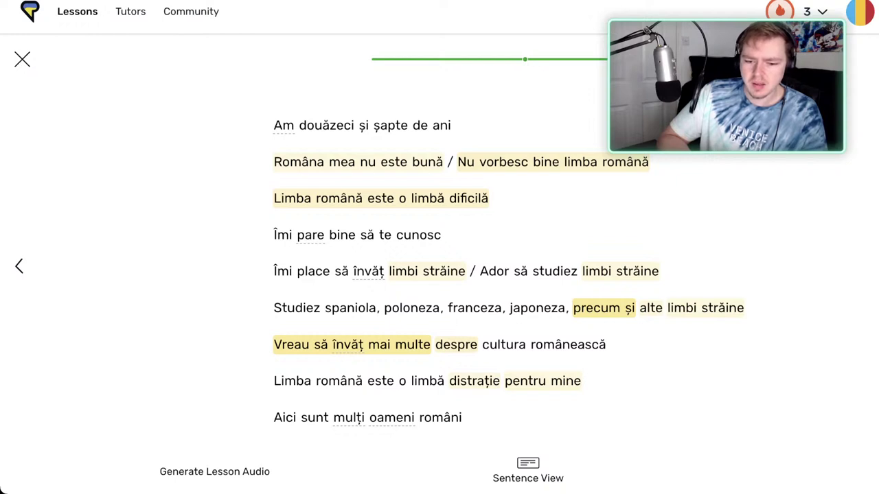
Set the word "alte" to status 4 (Learned) in the sentence beginning "Studiez spaniola".
click(651, 308)
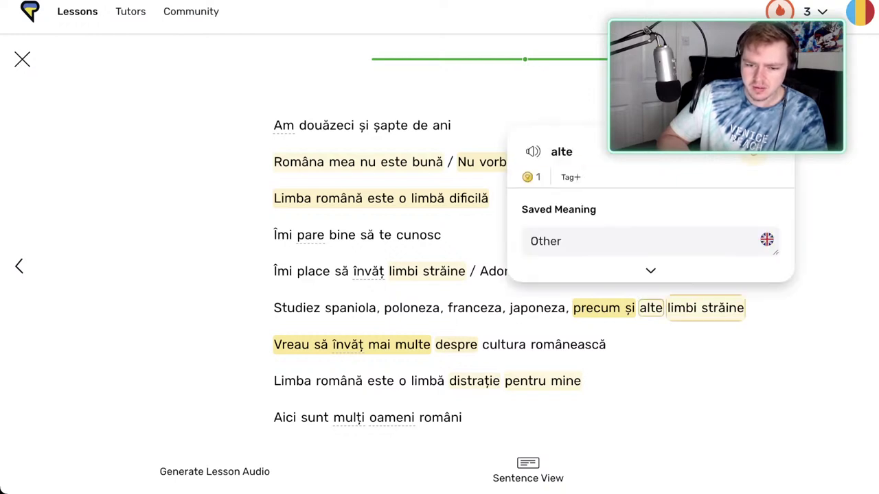
click(753, 153)
key(4)
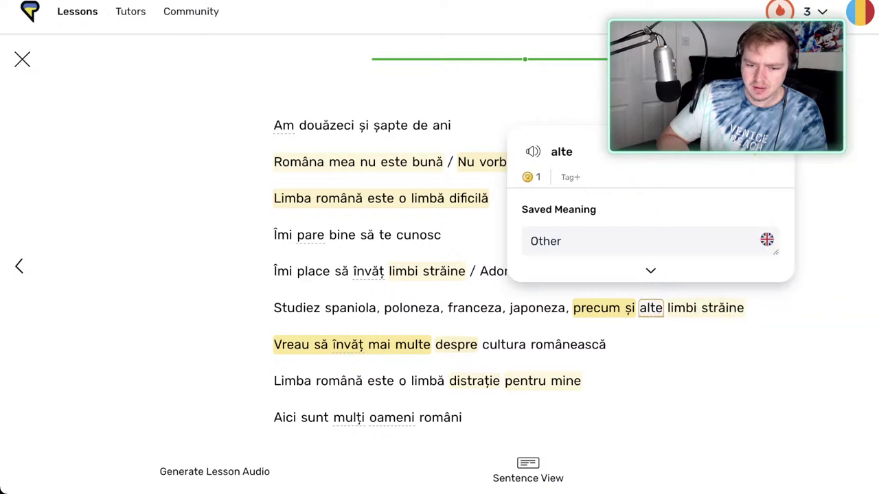
key(Escape)
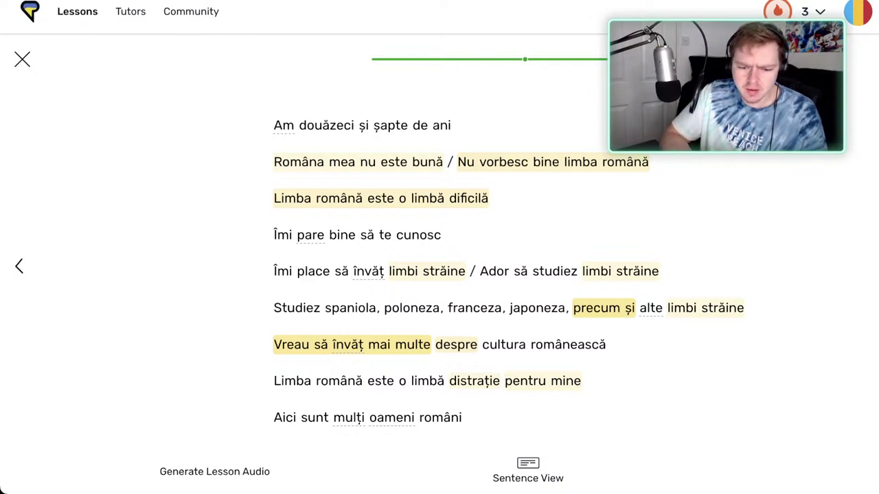
Set the word "precum" to status 2 (Recognized) in the sentence beginning "Studiez spaniola".
click(596, 308)
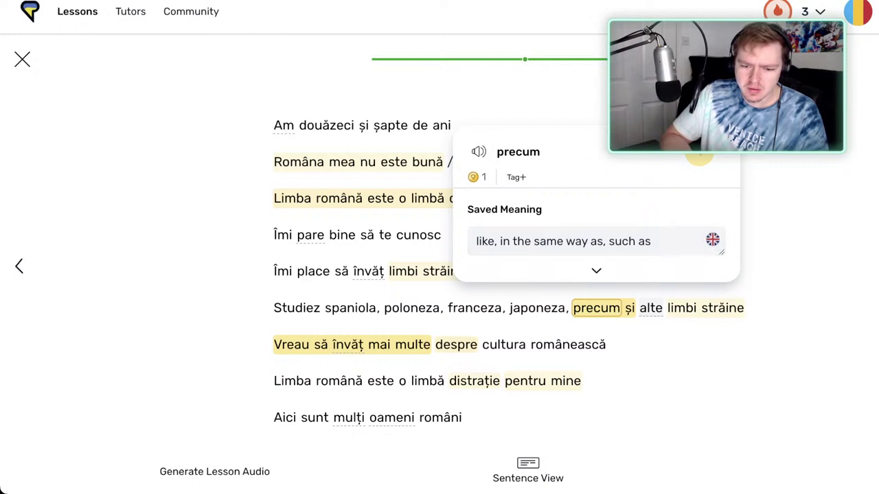
click(699, 153)
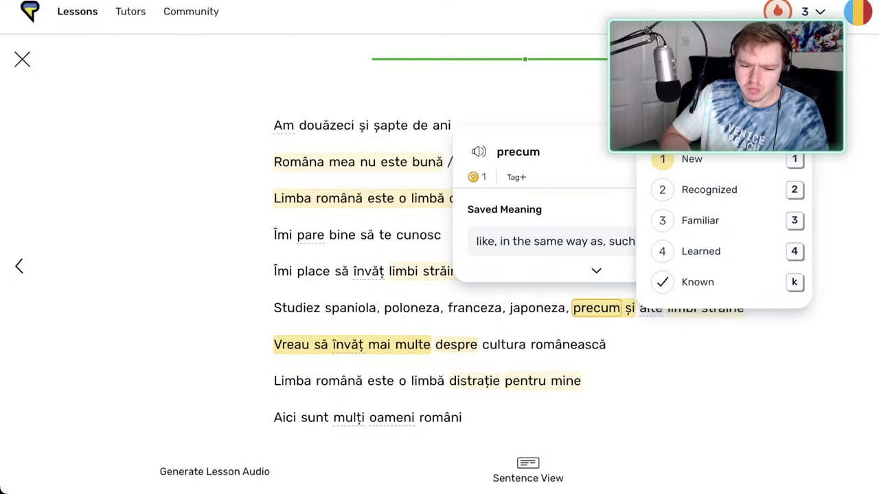
click(709, 190)
click(714, 357)
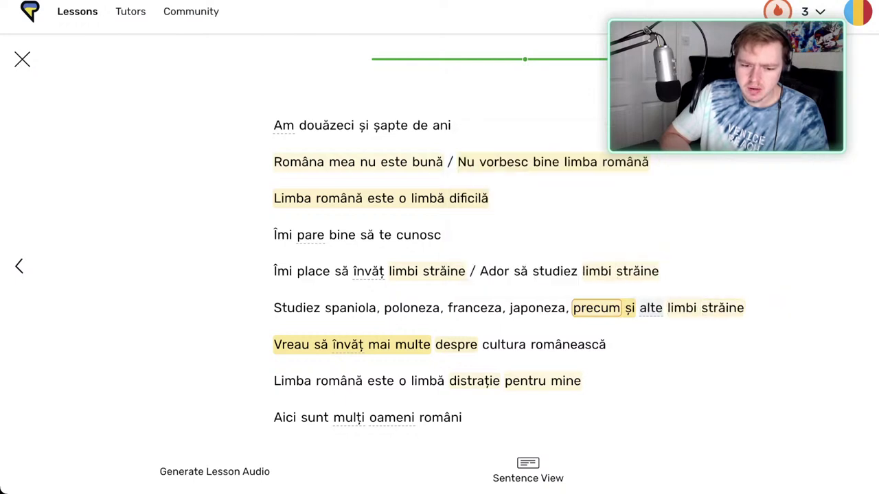
Set the phrase "precum și" to status 2 (Recognized) and close its entry.
click(629, 308)
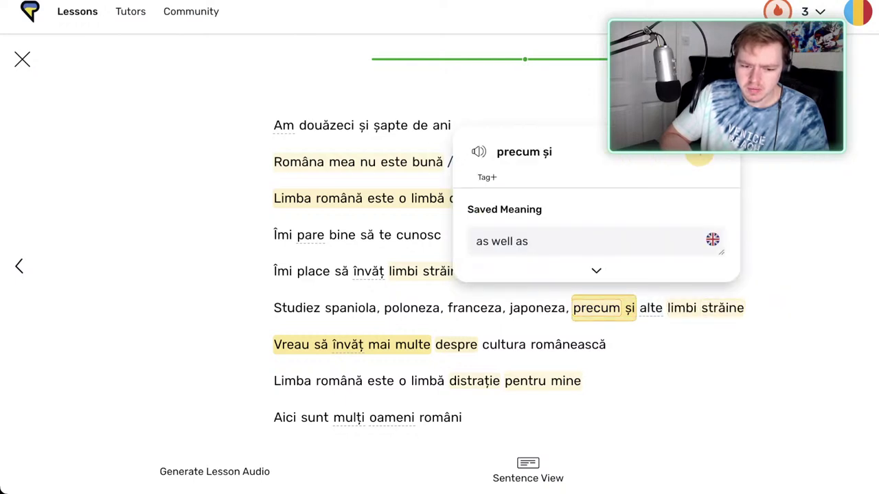
click(597, 308)
key(shift+Right)
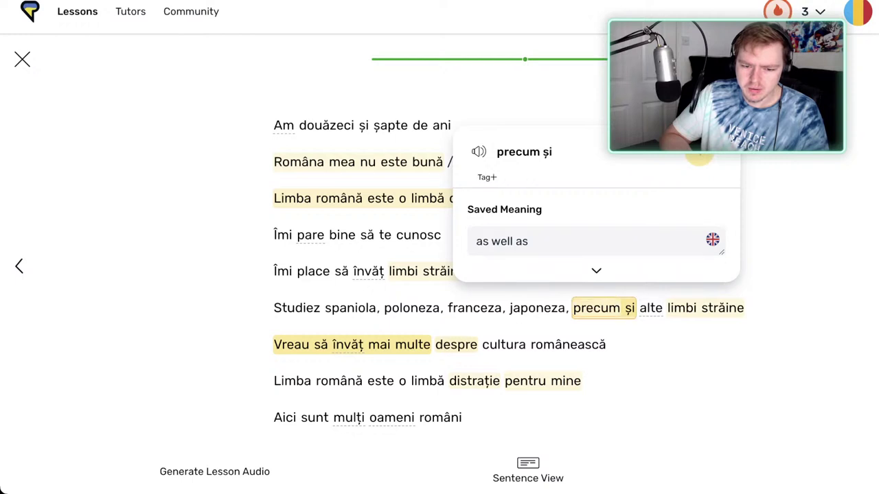
click(699, 156)
click(707, 190)
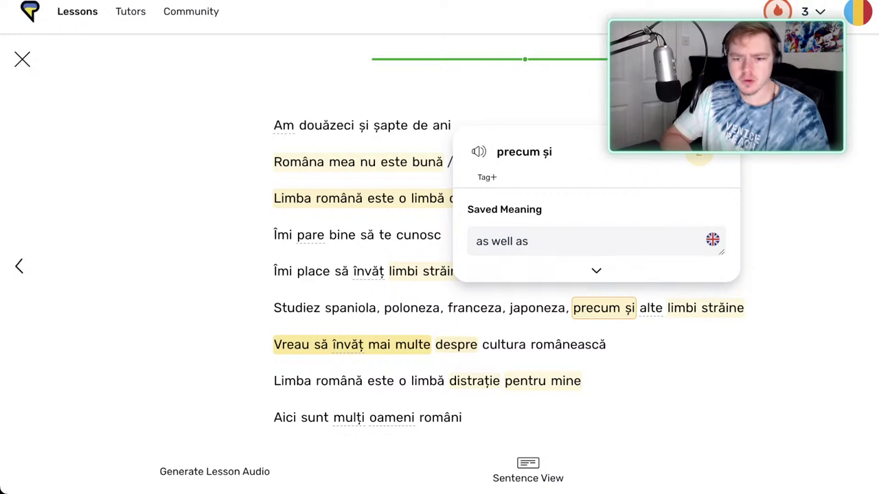
key(Escape)
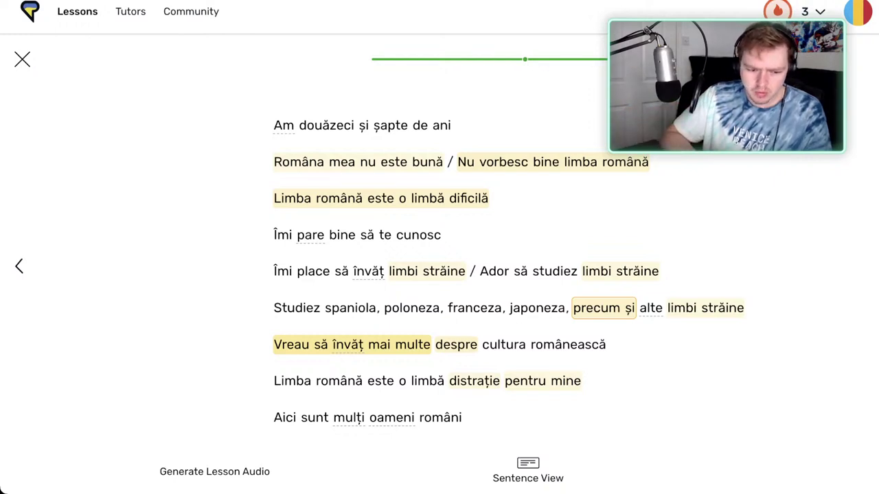
Set the phrase "vreau să învăț mai multe" to status 3 (Familiar) and save "mai multe" within it with the meaning "several; many".
click(352, 345)
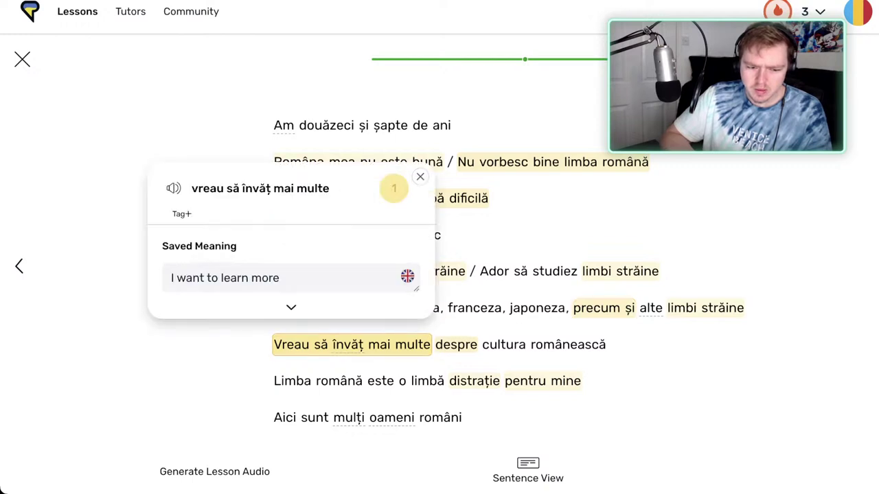
key(3)
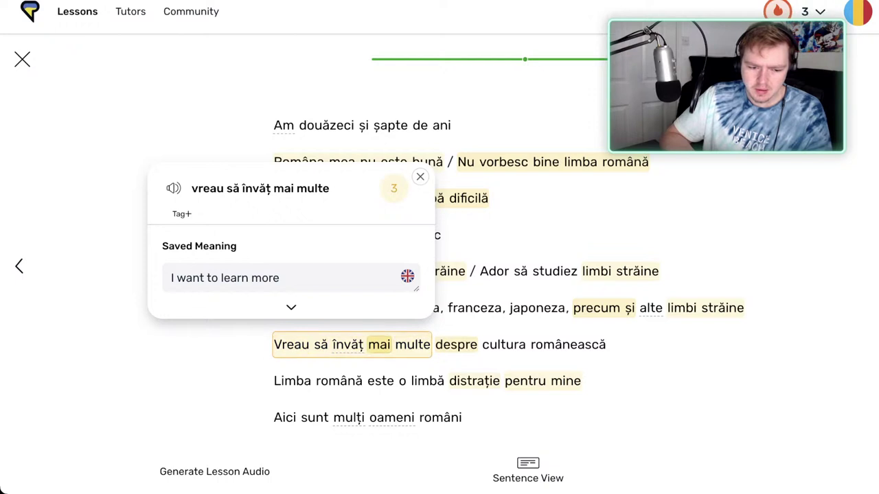
click(379, 344)
drag(394, 345, 381, 345)
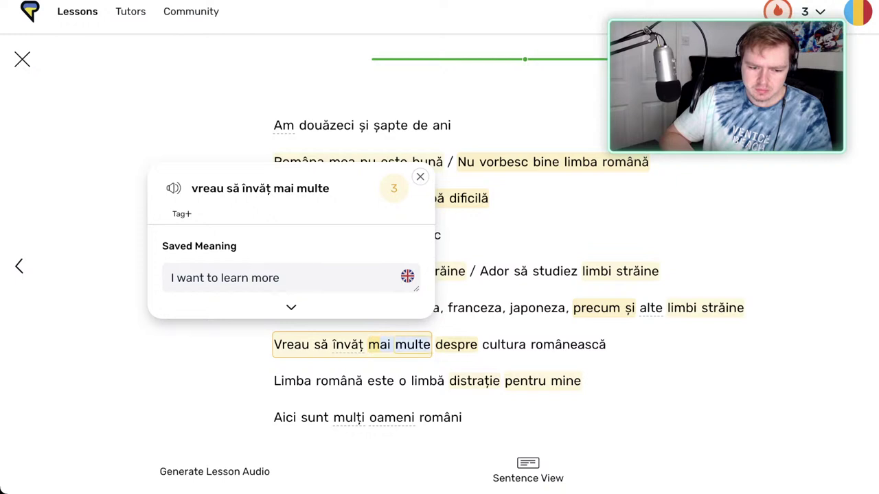
drag(380, 344, 428, 344)
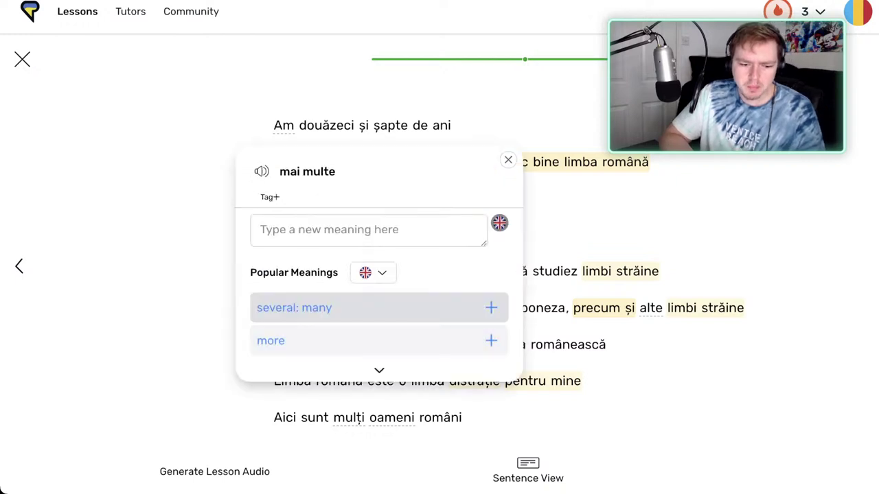
click(379, 307)
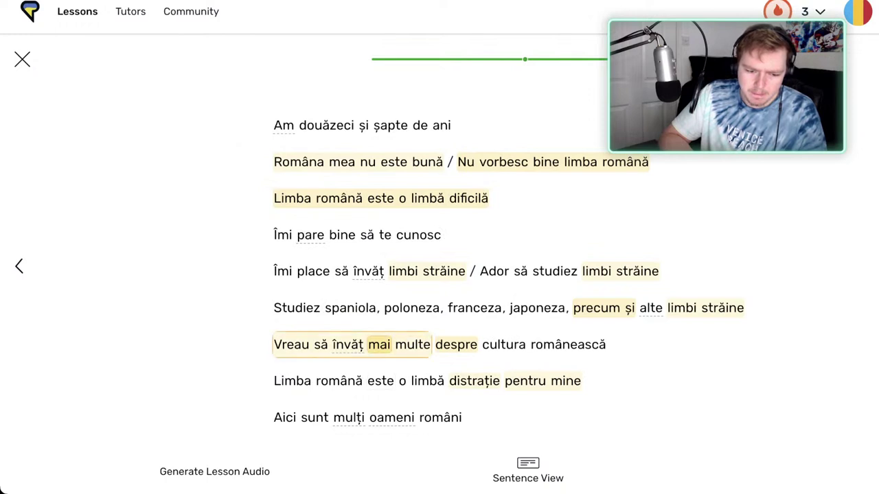
Set the newly saved phrase "mai multe" to status 2 (Recognized).
click(379, 345)
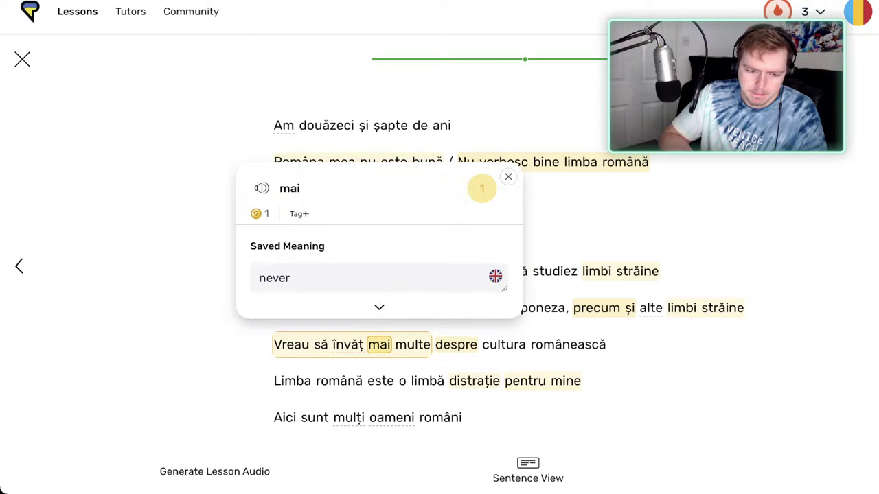
click(379, 345)
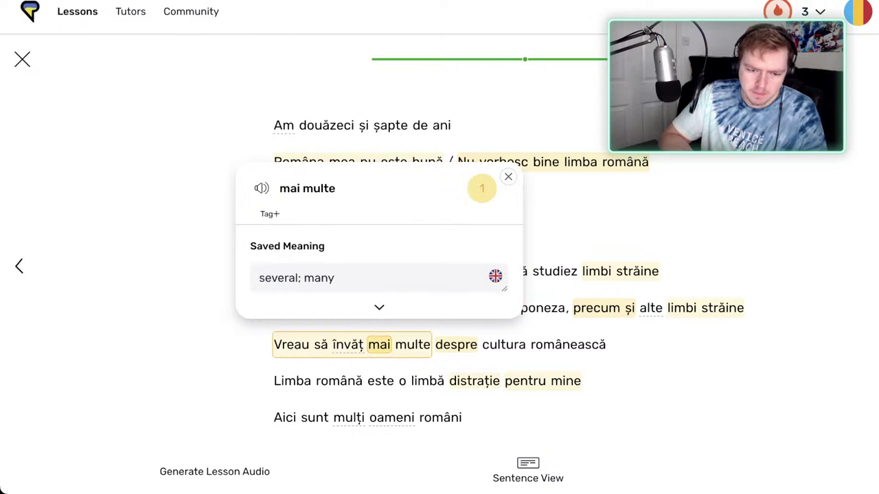
click(482, 188)
click(485, 226)
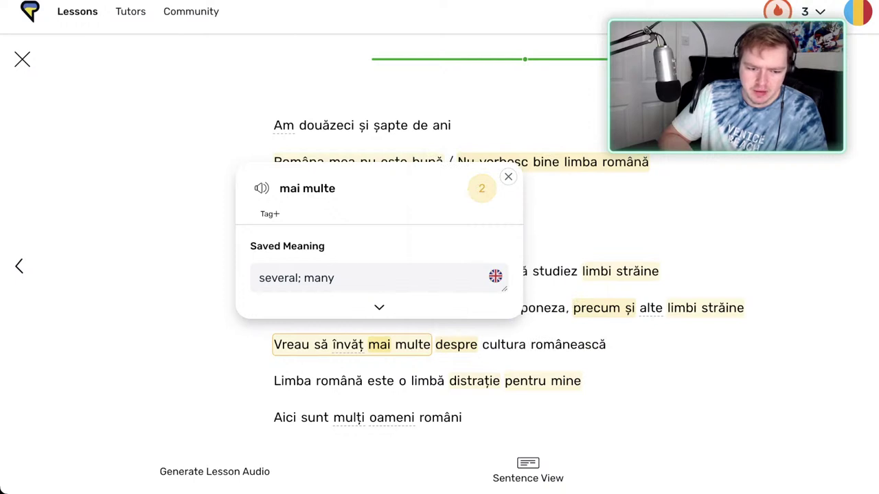
Expand the entry for the word "mai" and start adding a second meaning to it.
key(shift+Left)
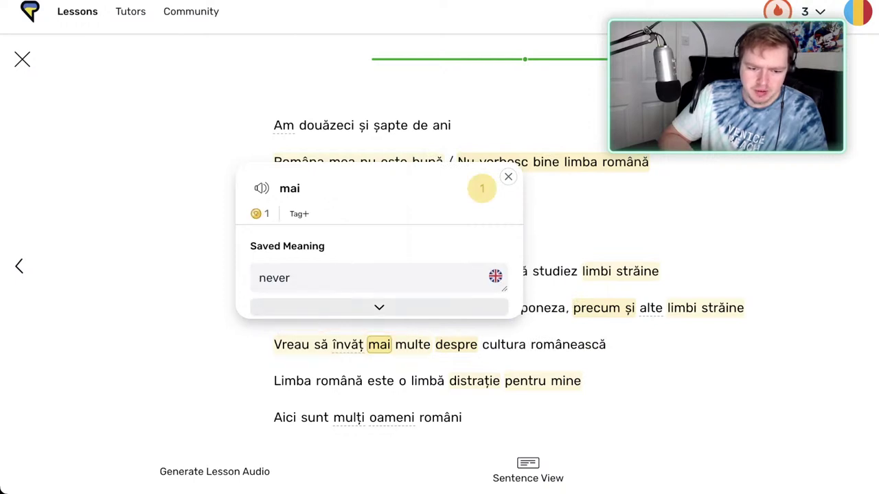
click(379, 307)
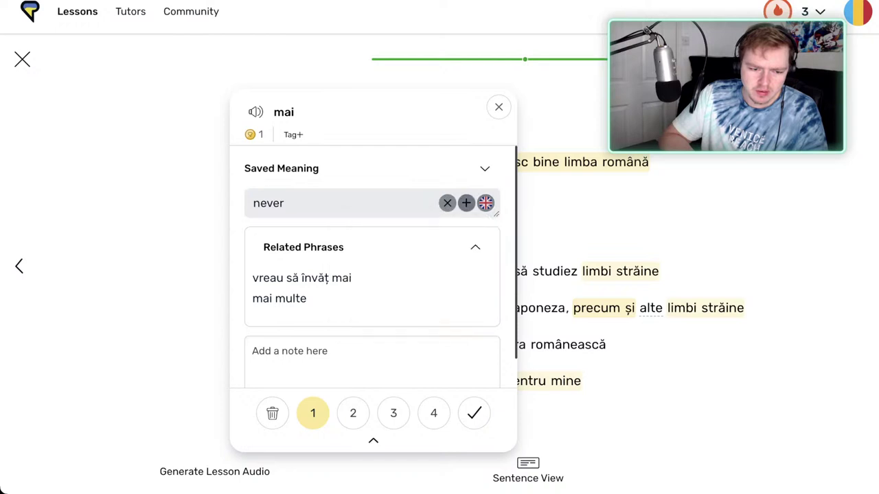
click(466, 204)
click(385, 243)
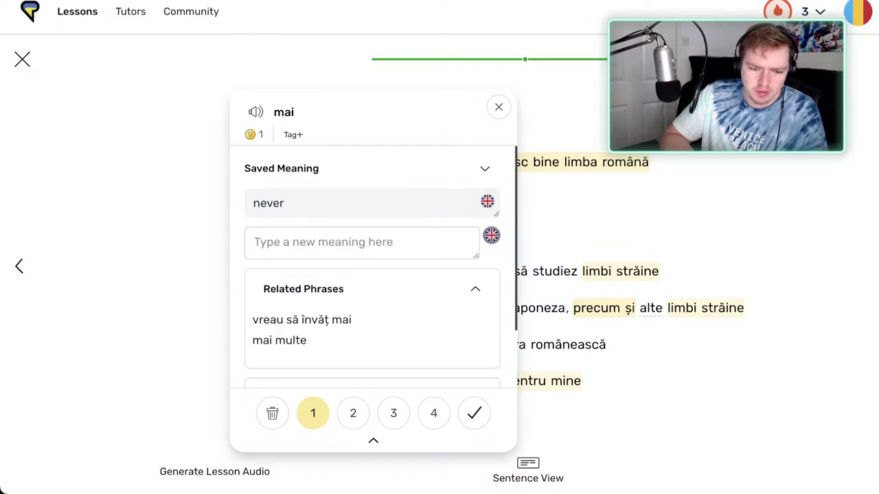
scroll(373, 289, down, 2)
scroll(372, 289, up, 2)
scroll(372, 289, down, 2)
scroll(373, 289, up, 2)
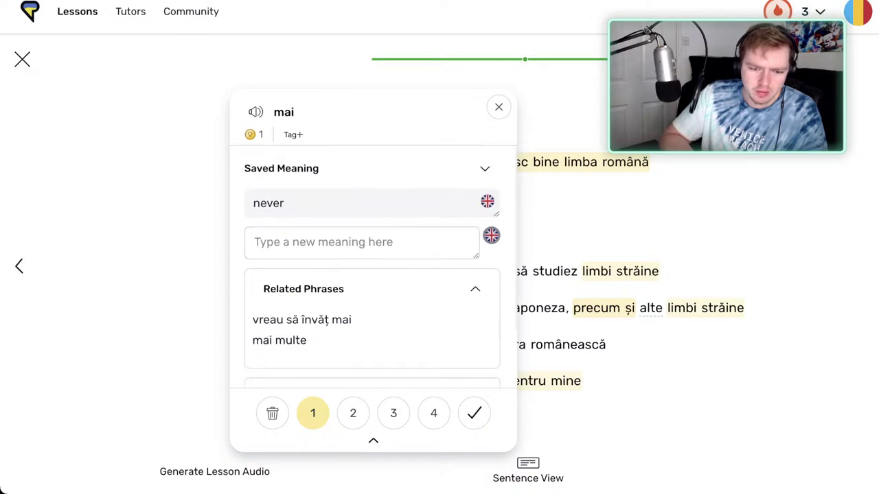
Try Spanish as the language of the saved meaning of "mai", restore English and close the entry.
mouse_move(486, 203)
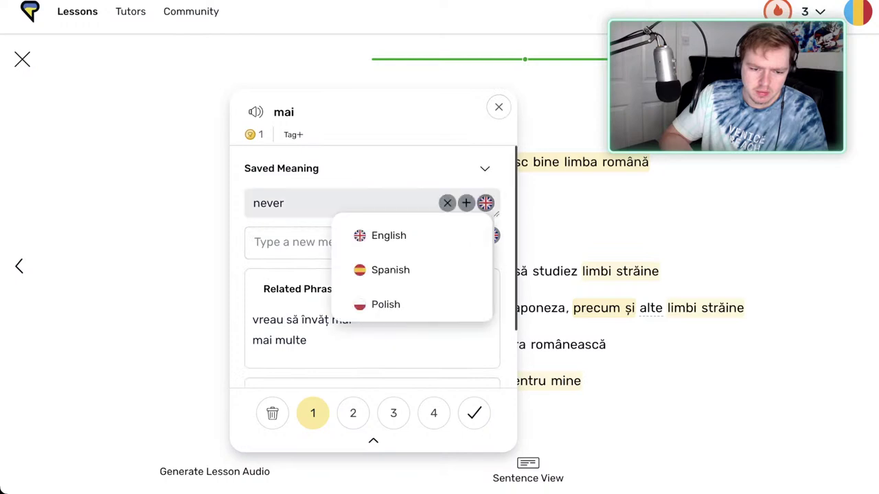
click(390, 270)
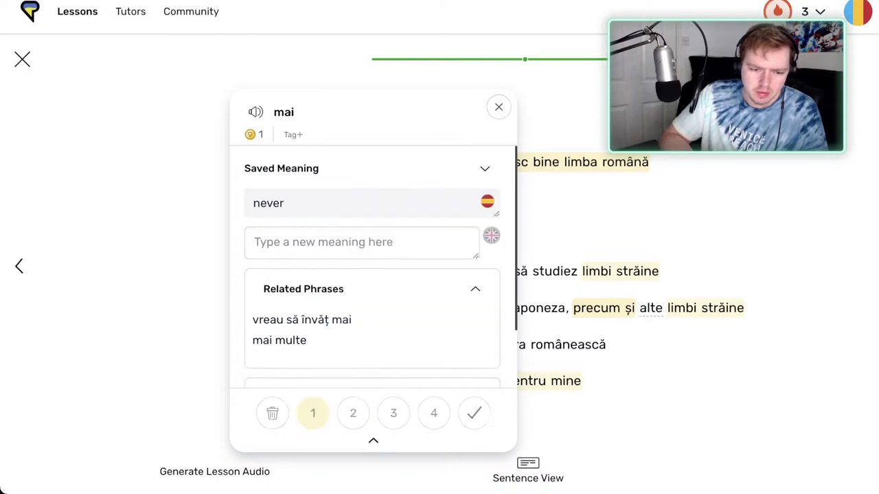
click(485, 202)
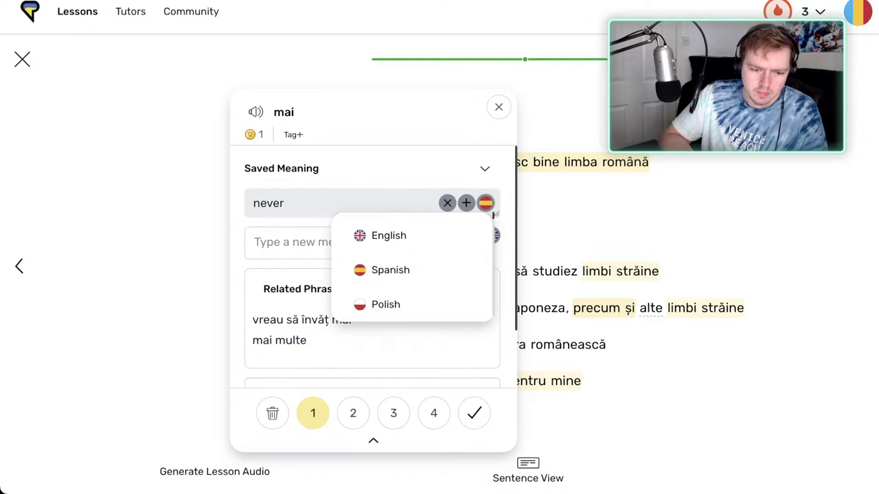
click(389, 235)
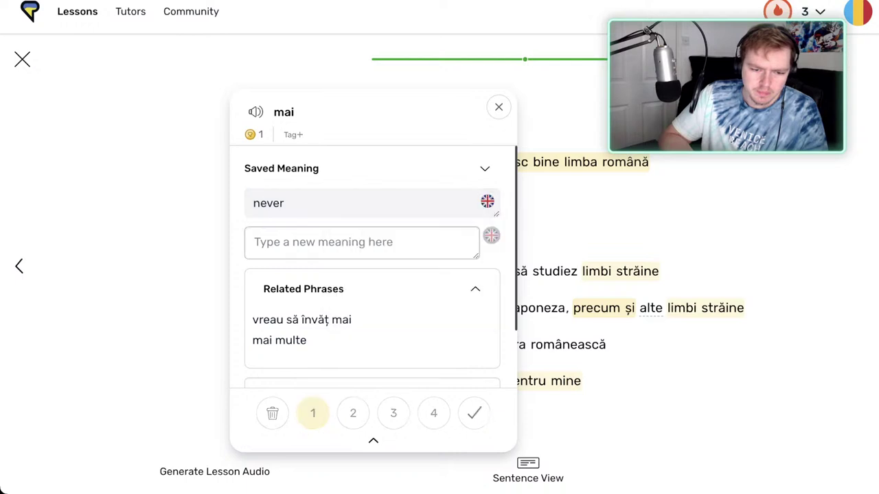
click(499, 107)
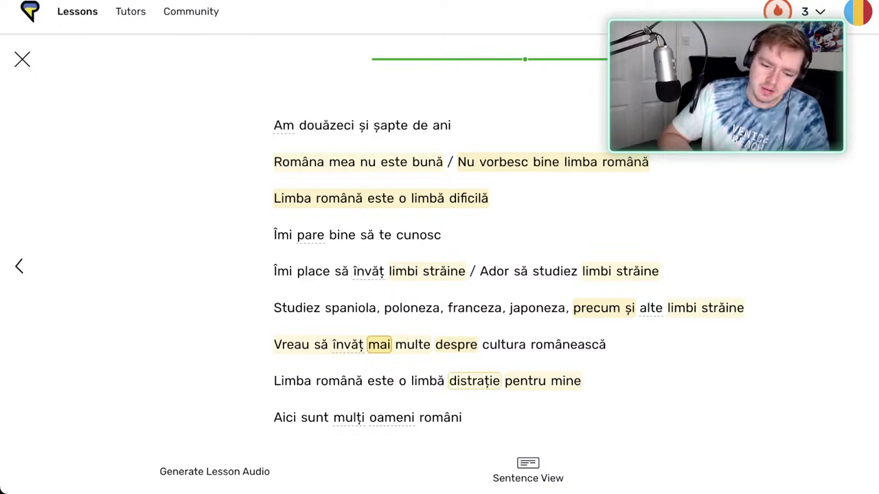
Set the word "distrație" to status 4 (Learned) in the sentence beginning "Limba română este o limbă".
click(474, 381)
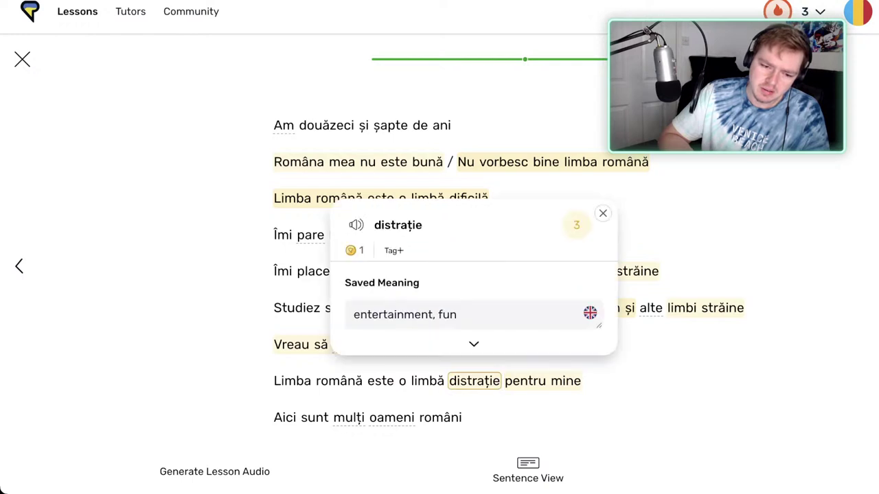
click(576, 226)
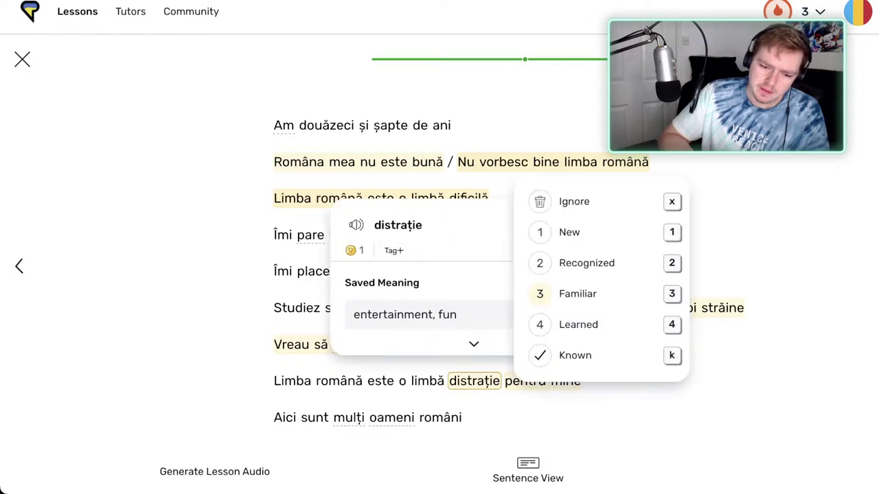
click(539, 324)
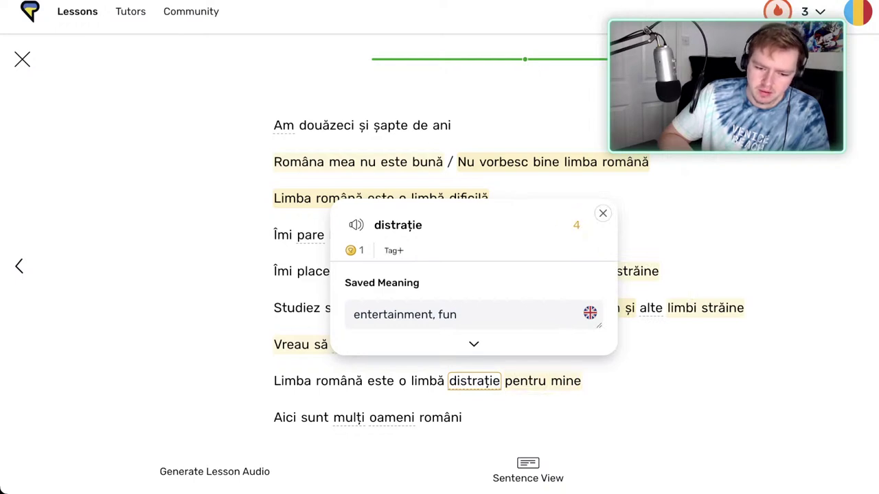
Set the phrase "pentru mine" and its single word "pentru" to status 4 (Learned).
click(542, 381)
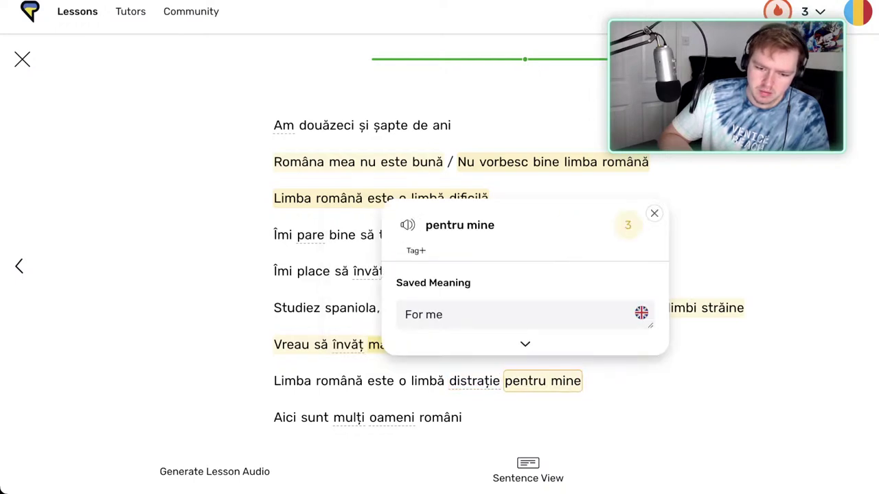
click(628, 226)
click(630, 324)
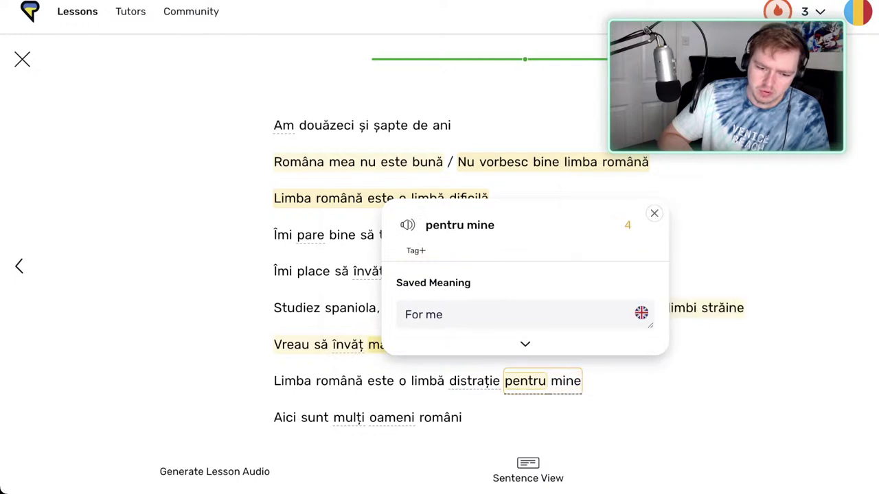
click(526, 381)
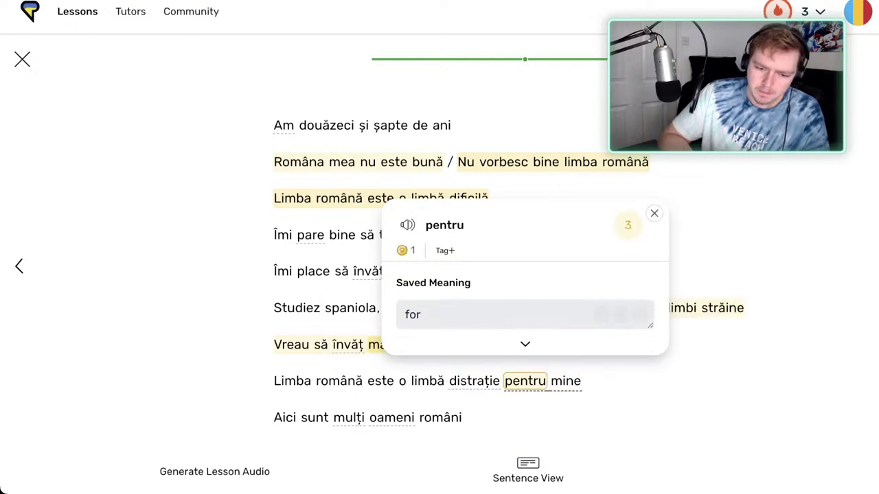
click(628, 225)
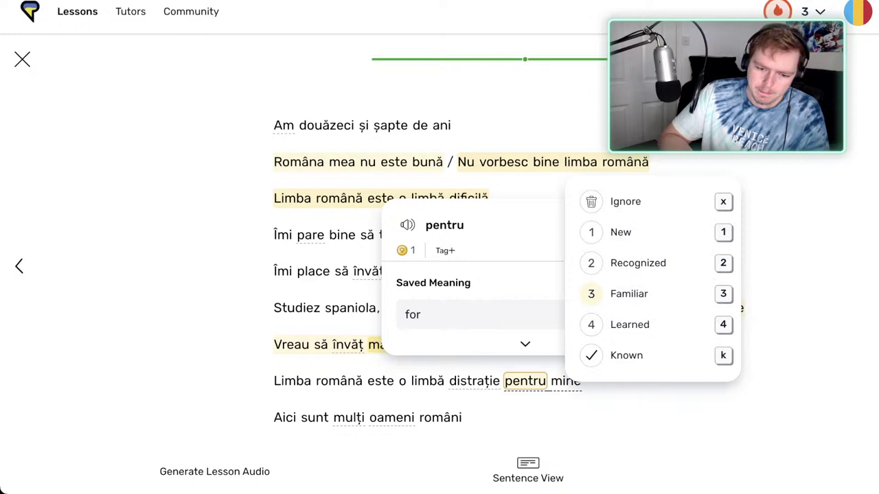
click(628, 324)
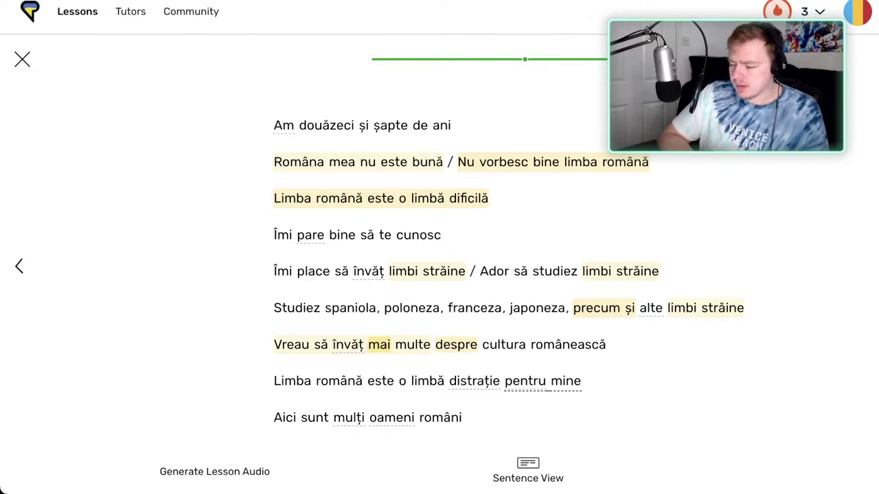
Mark the word "oameni" in the sentence "Aici sunt mulți oameni români" as Known.
click(392, 417)
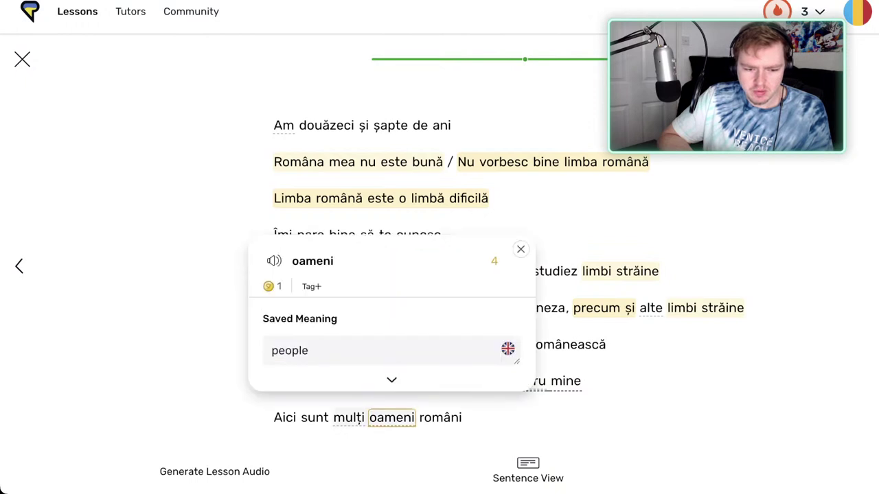
click(494, 261)
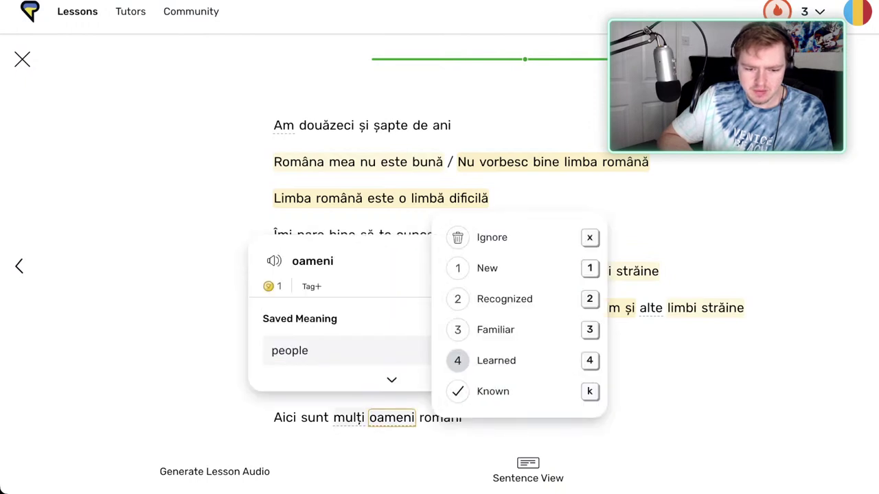
click(488, 269)
click(494, 261)
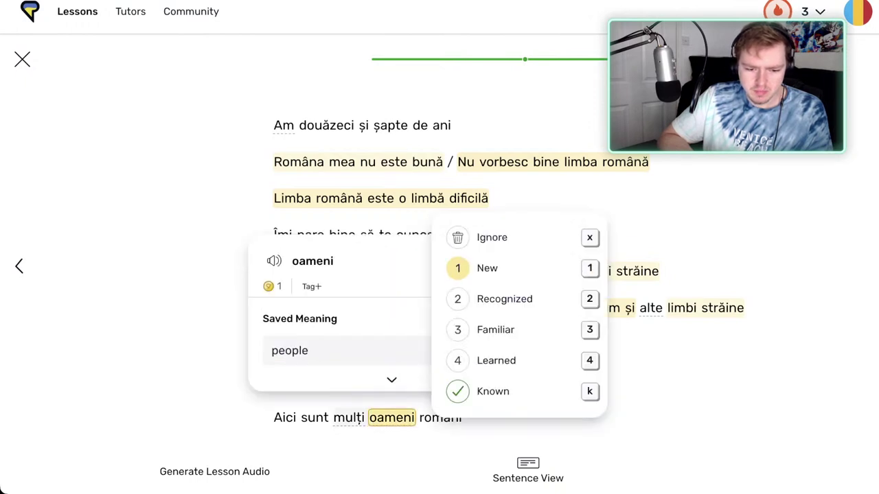
click(481, 389)
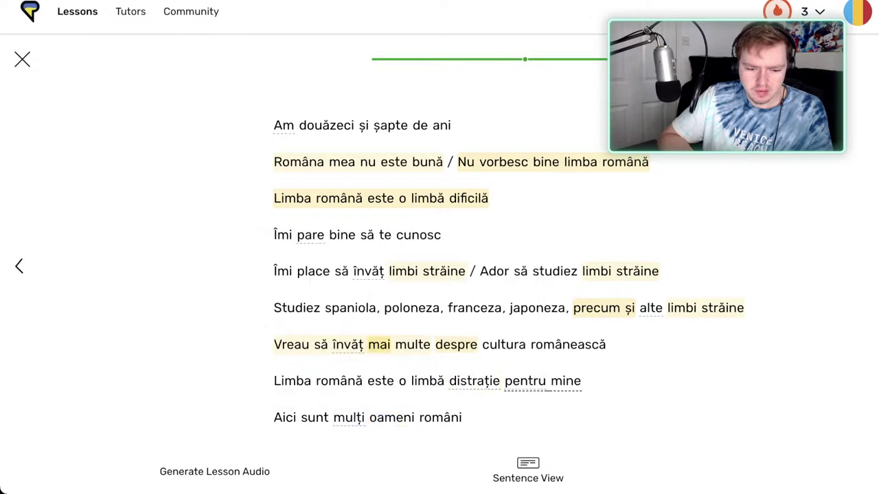
Mark the word "mulți" in the sentence "Aici sunt mulți oameni români" as Known.
click(348, 418)
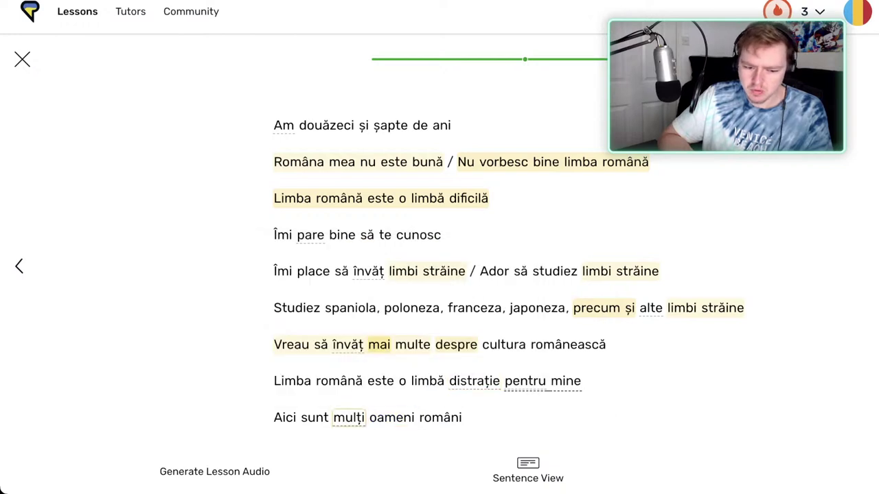
key(Return)
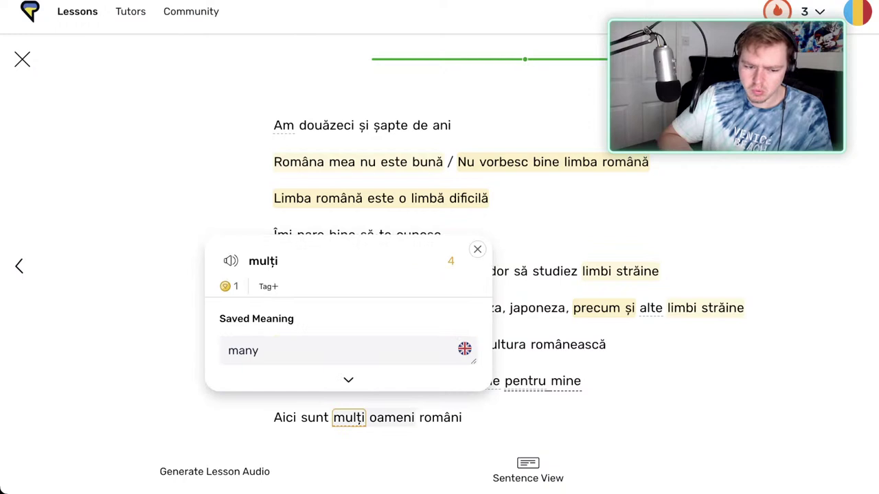
click(450, 261)
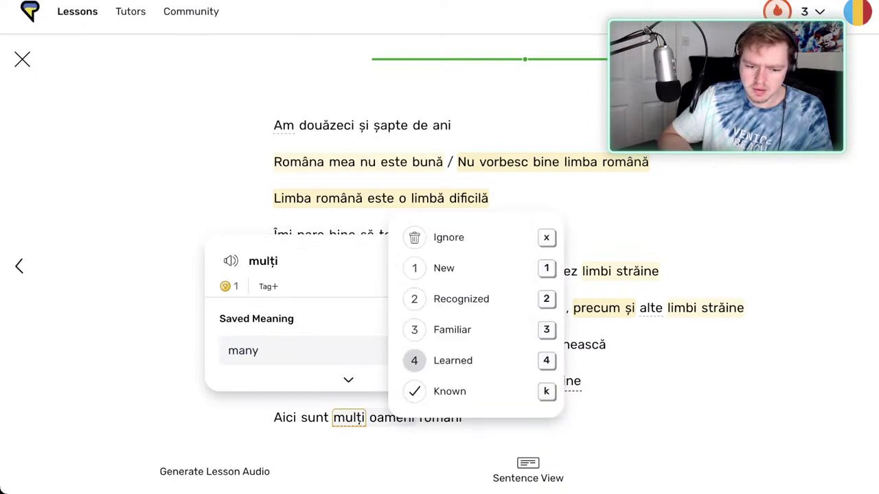
click(429, 390)
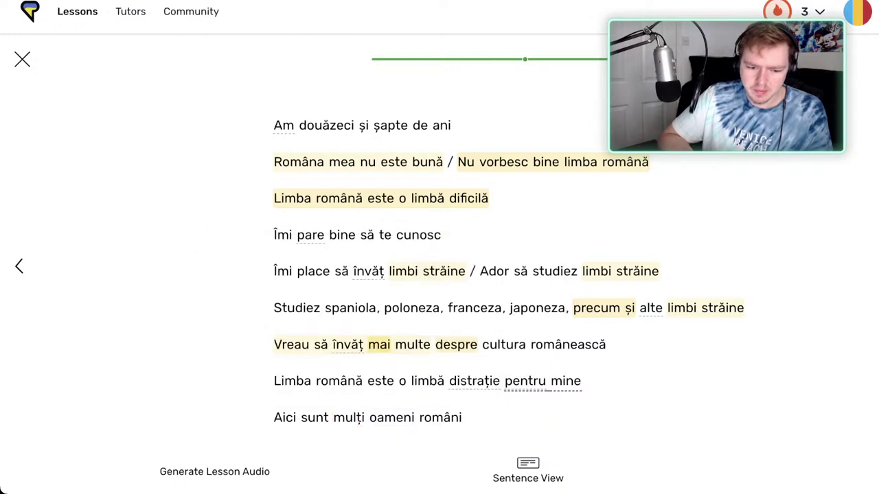
key(Up)
key(Escape)
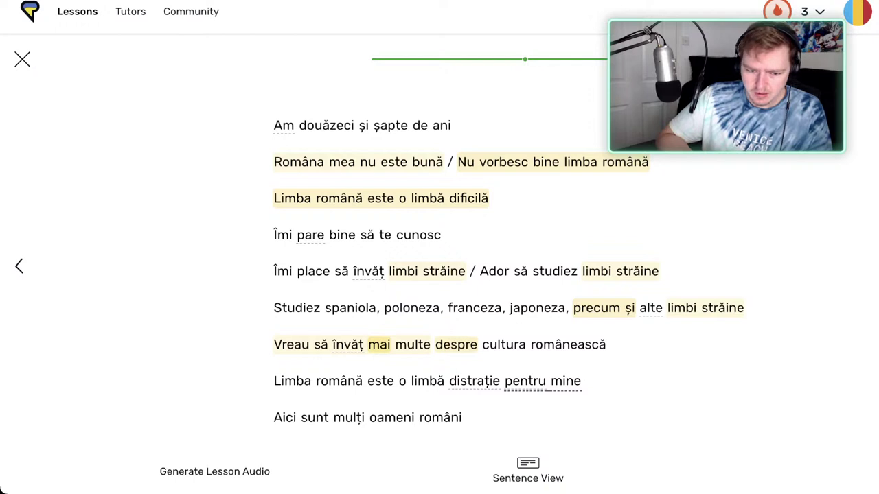
Go to the next lesson page and set the word "unde" in its first sentence to status 3 (Familiar).
key(Right)
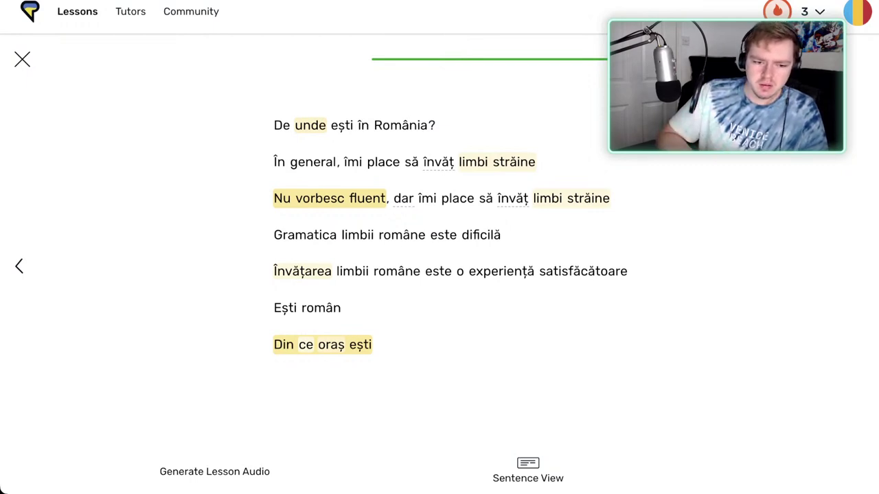
click(311, 125)
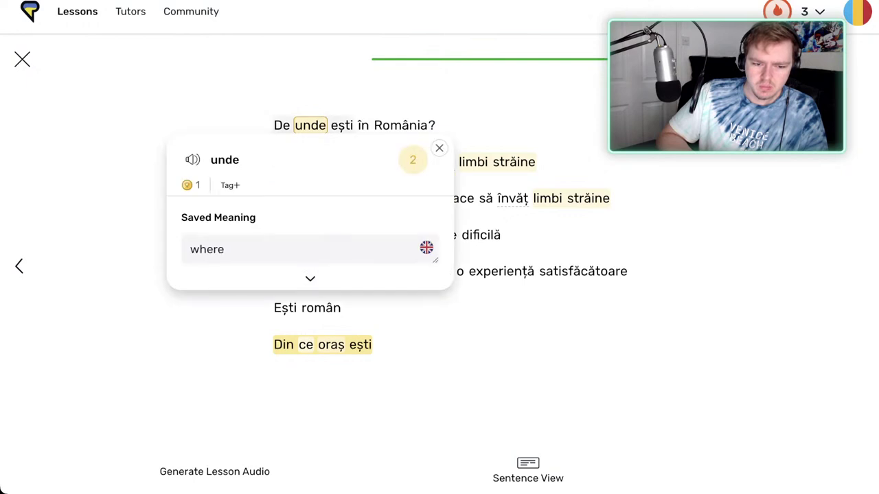
click(412, 160)
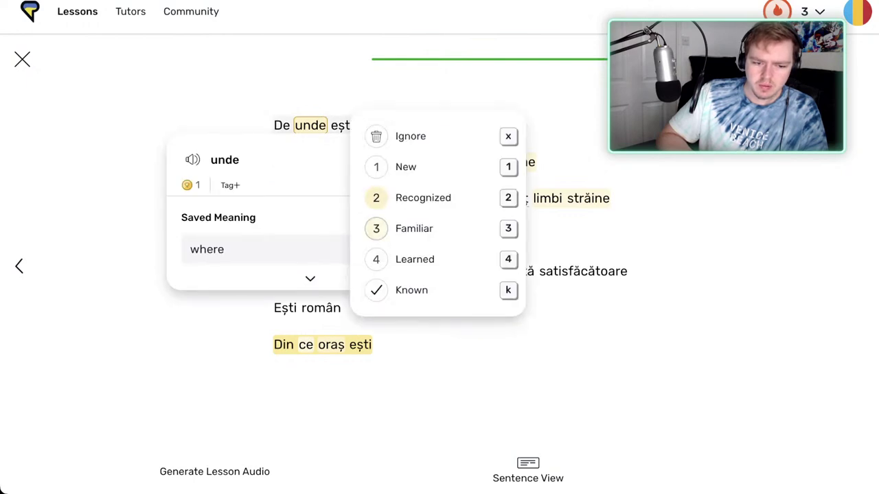
key(3)
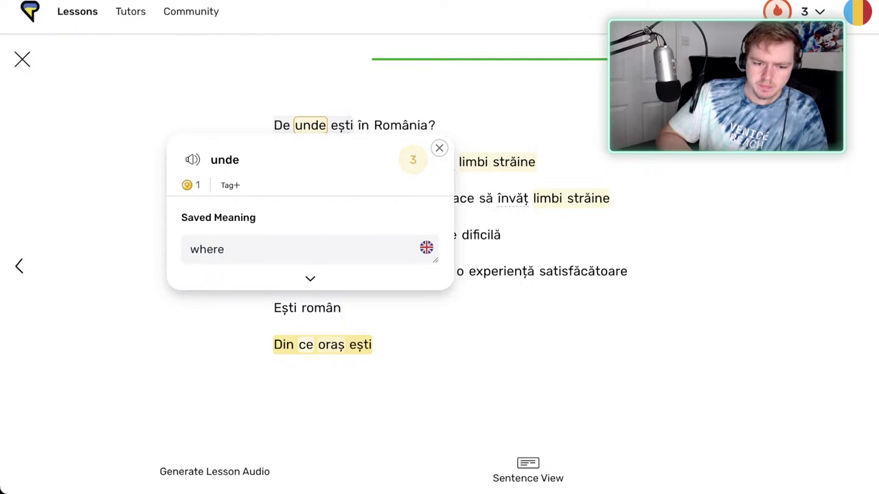
click(440, 149)
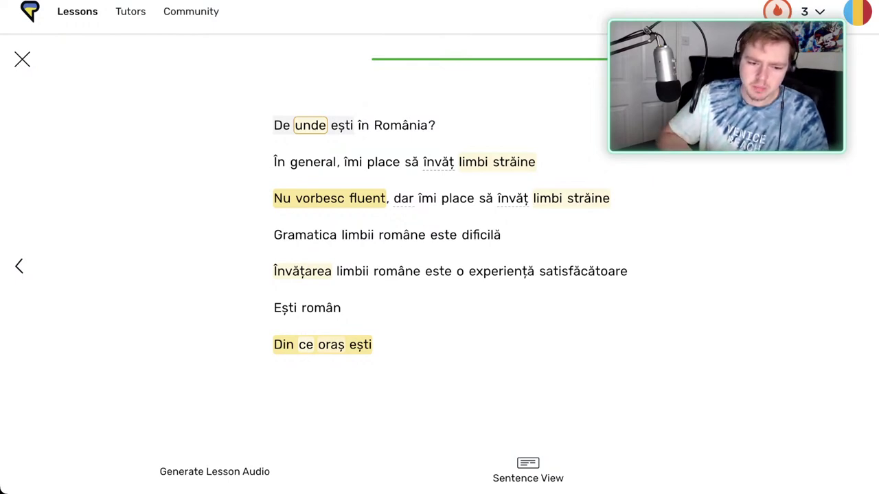
Mark the word "dar" in the sentence beginning "Nu vorbesc fluent" as Known.
click(403, 198)
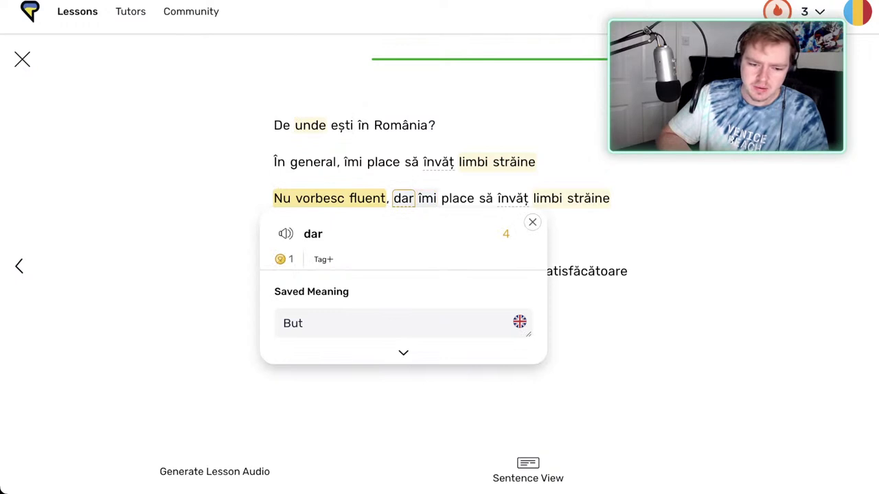
mouse_move(506, 234)
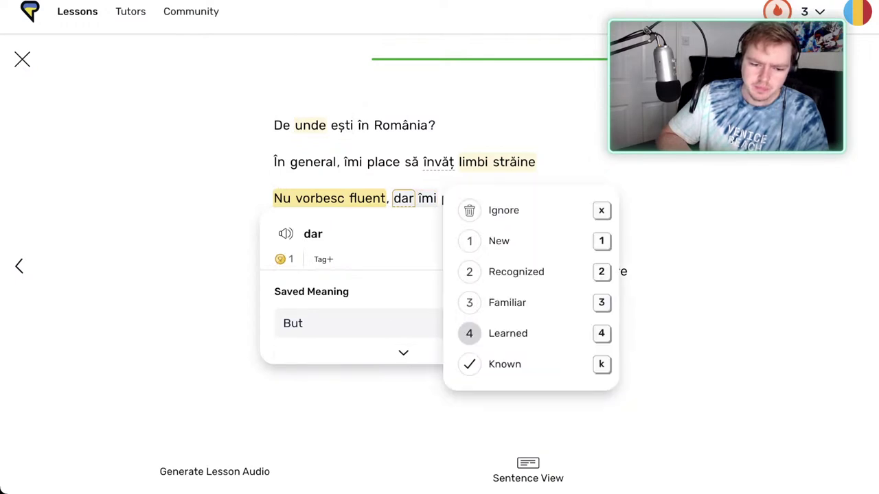
click(469, 365)
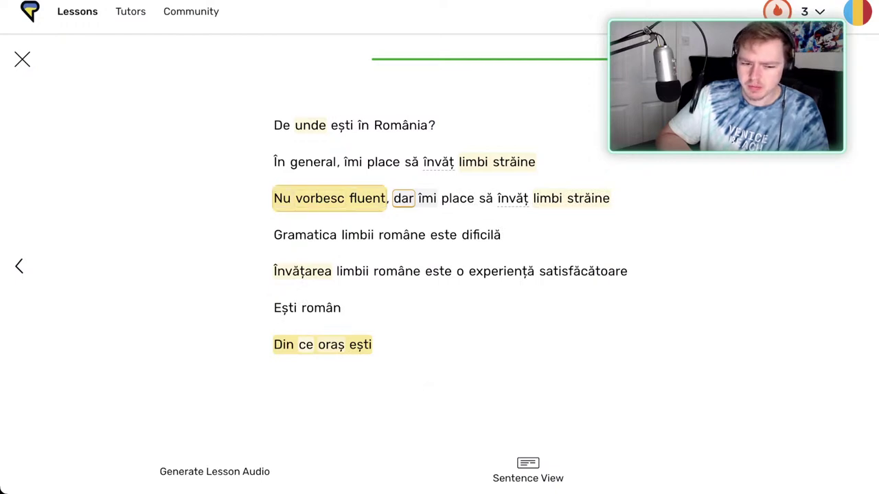
Set the phrase "nu vorbesc fluent" to status 3 (Familiar) and close its entry.
click(329, 198)
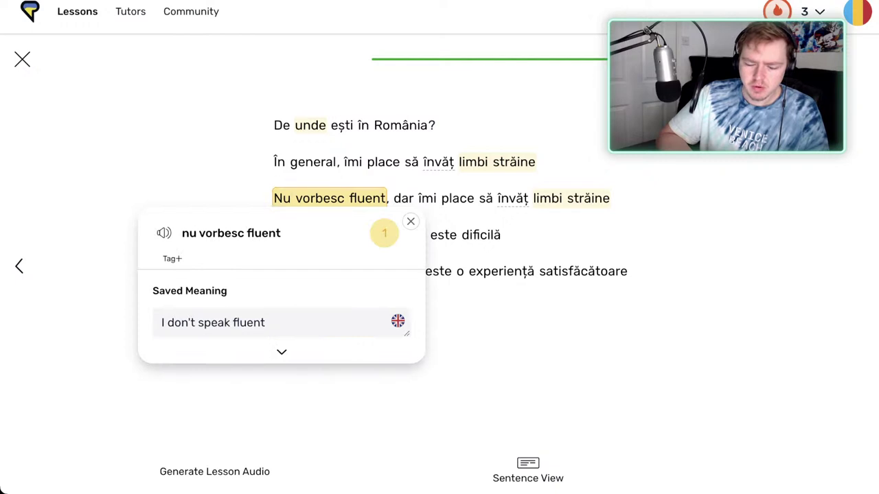
mouse_move(384, 233)
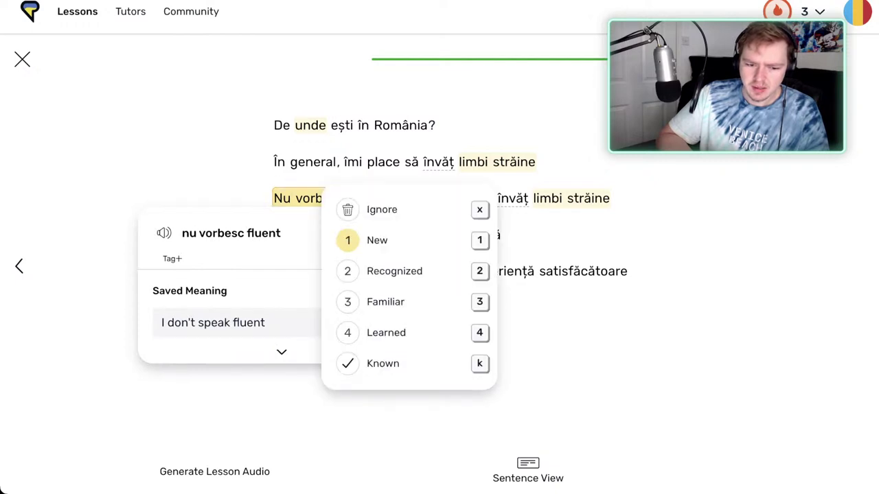
key(3)
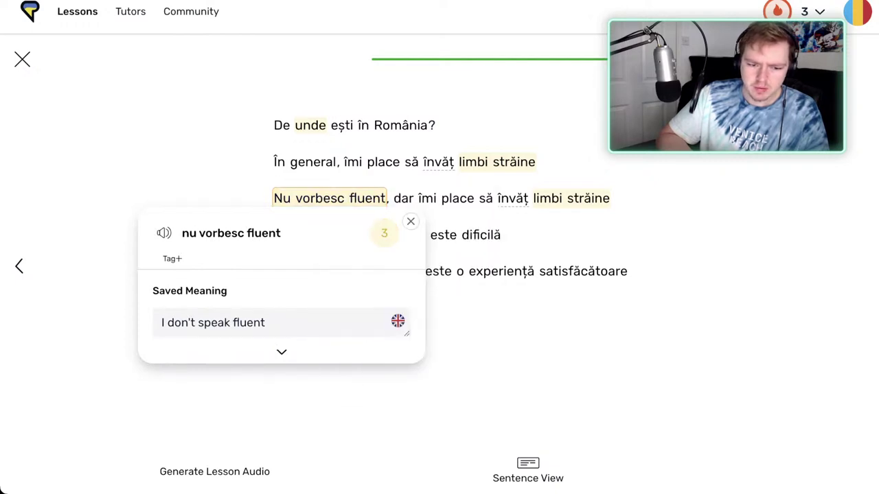
click(410, 221)
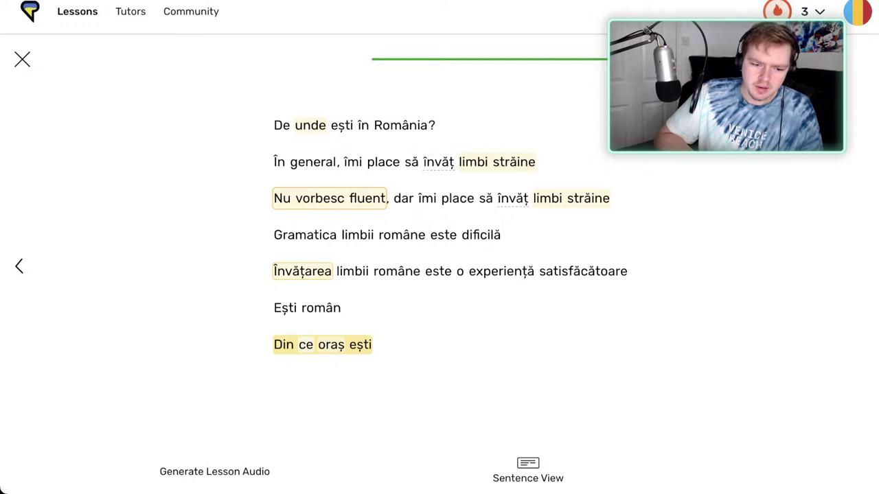
Set the word "învățarea" to status 4 (Learned) and close its entry.
click(302, 271)
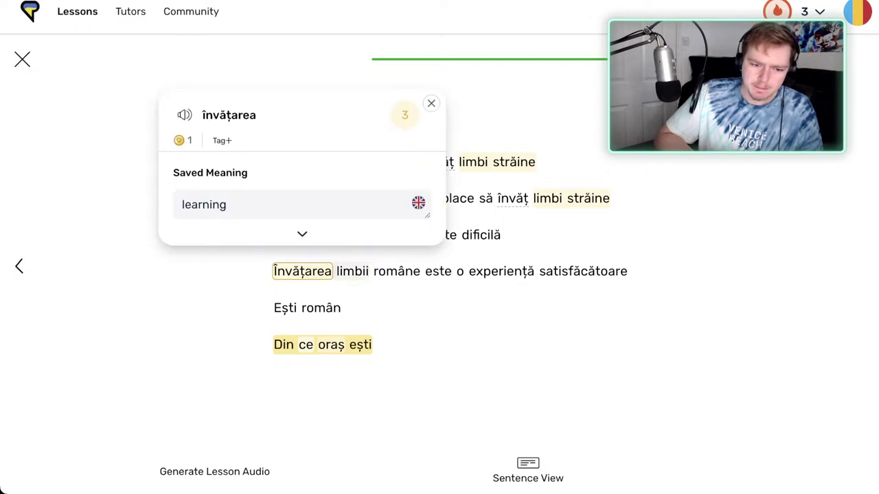
click(405, 115)
click(368, 215)
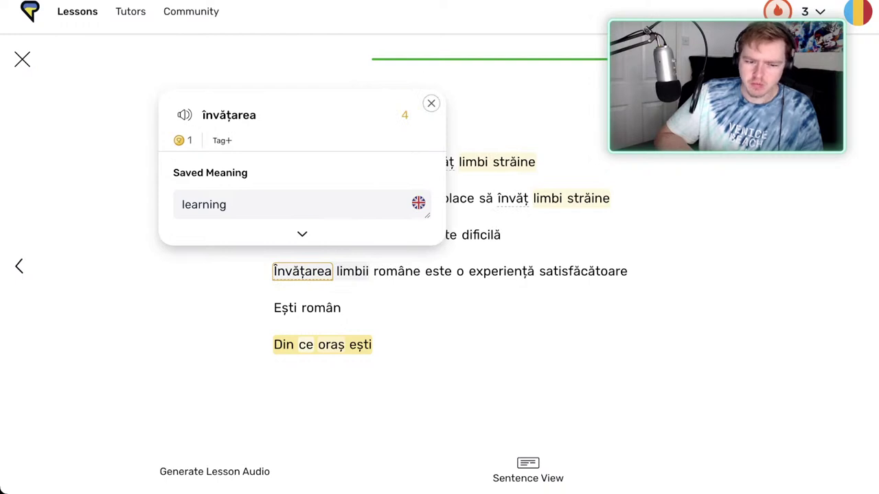
click(431, 103)
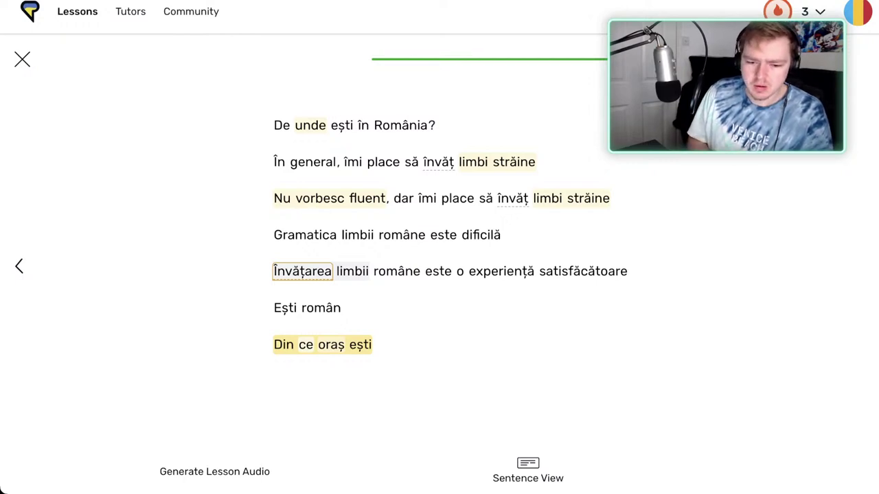
Check the entries for "satisfăcătoare", "experiență" and "învățarea" in the sentence about learning Romanian.
click(583, 271)
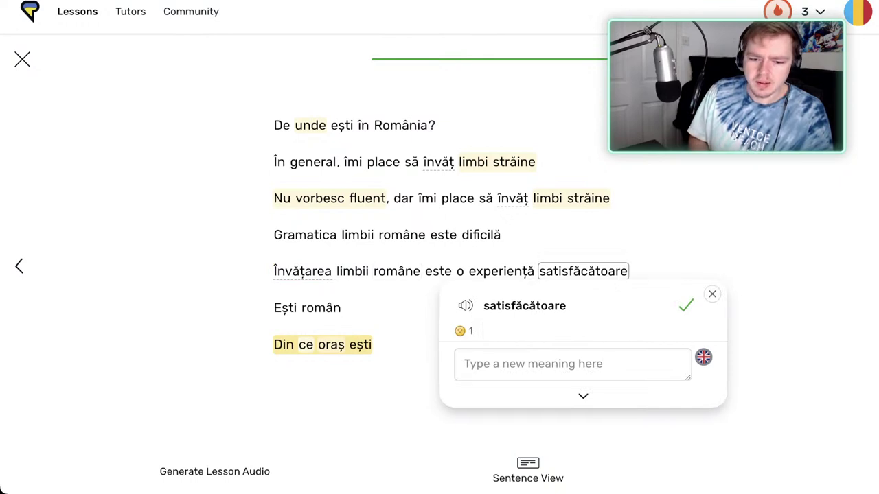
click(502, 271)
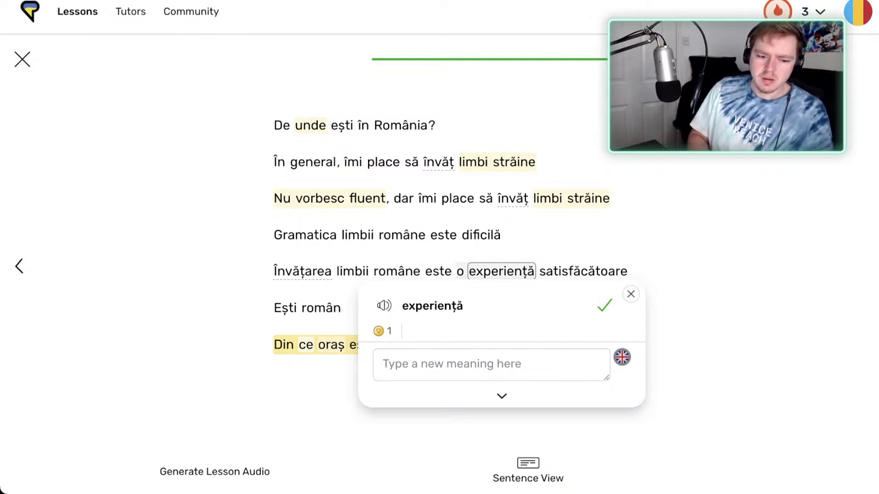
click(303, 271)
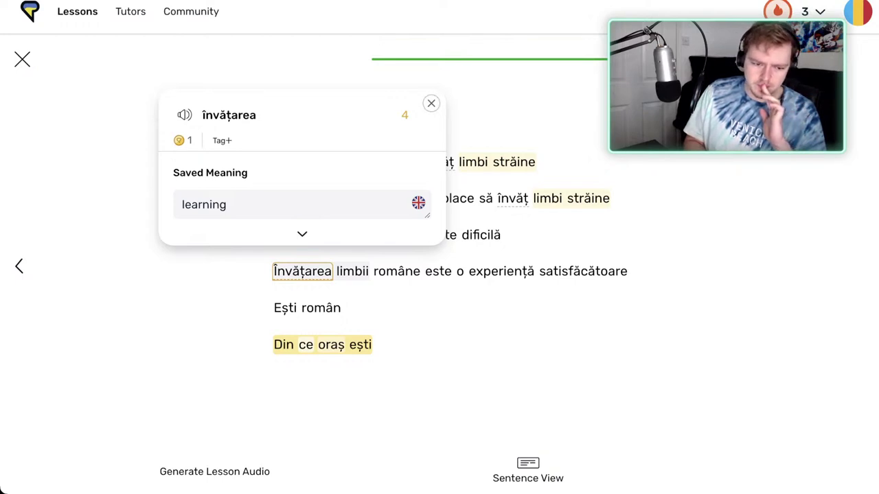
click(431, 103)
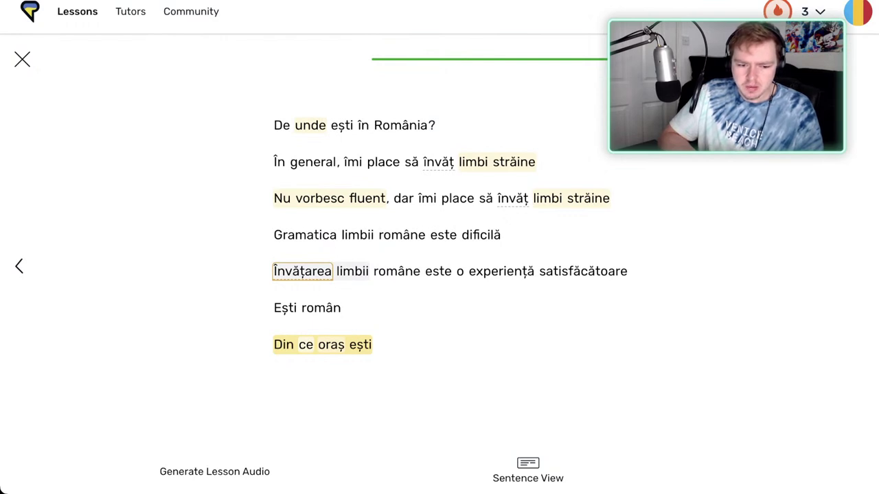
Look up the words "ești" and "român" separately and as the phrase "ești român", then close the entry.
click(285, 308)
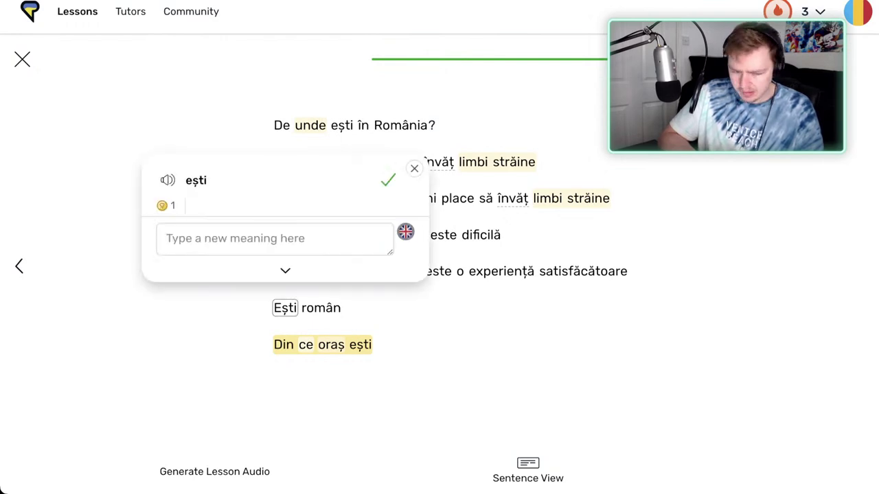
click(321, 308)
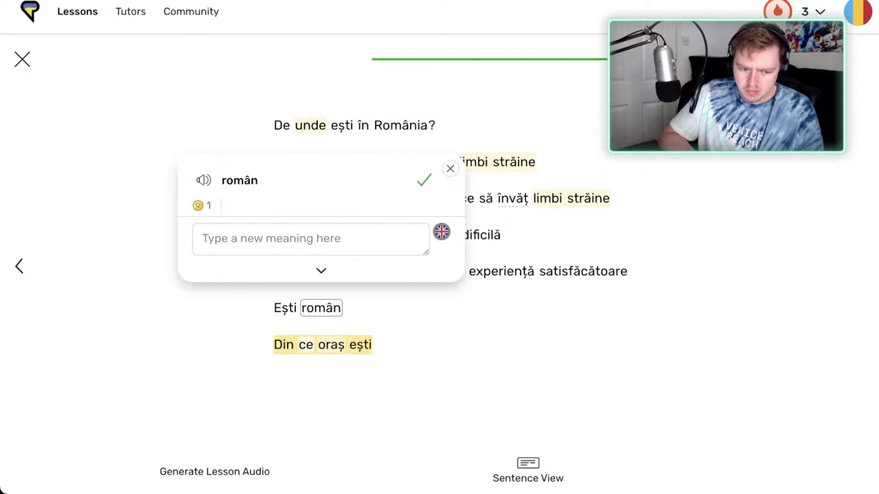
drag(288, 308, 334, 308)
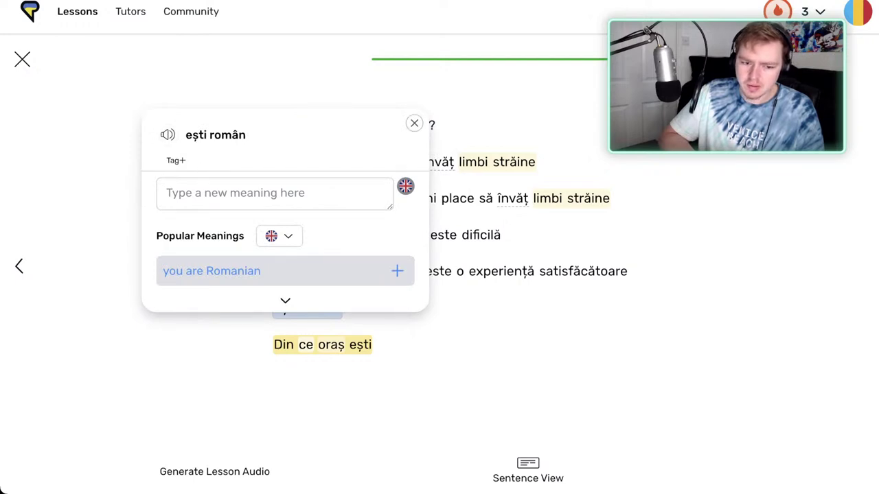
click(414, 123)
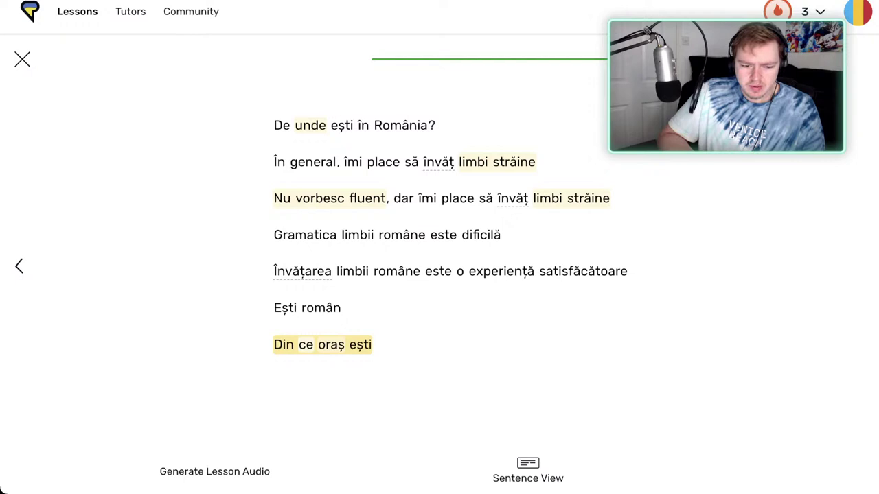
Set the word "oraș" to status 3 (Familiar) and close its entry.
click(331, 345)
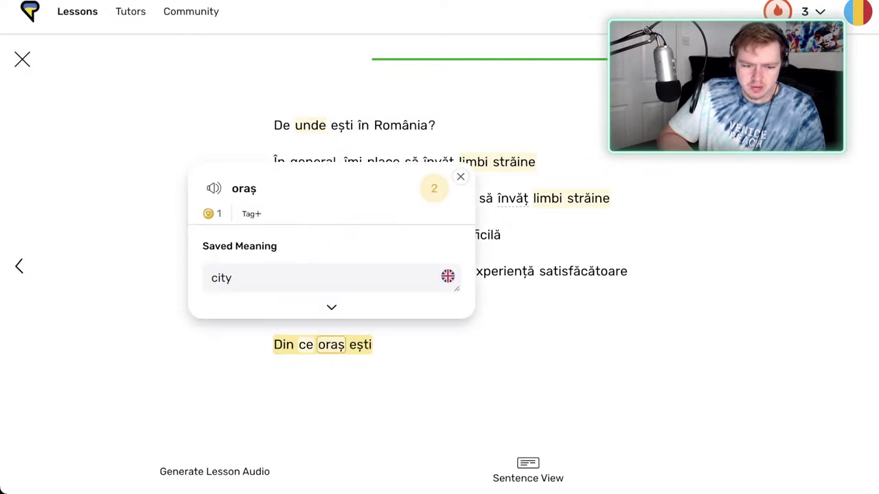
click(434, 189)
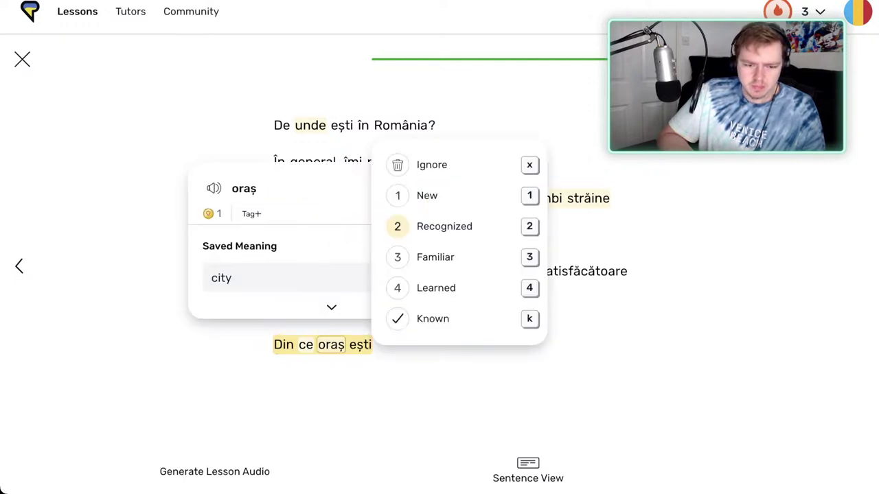
click(434, 194)
click(434, 188)
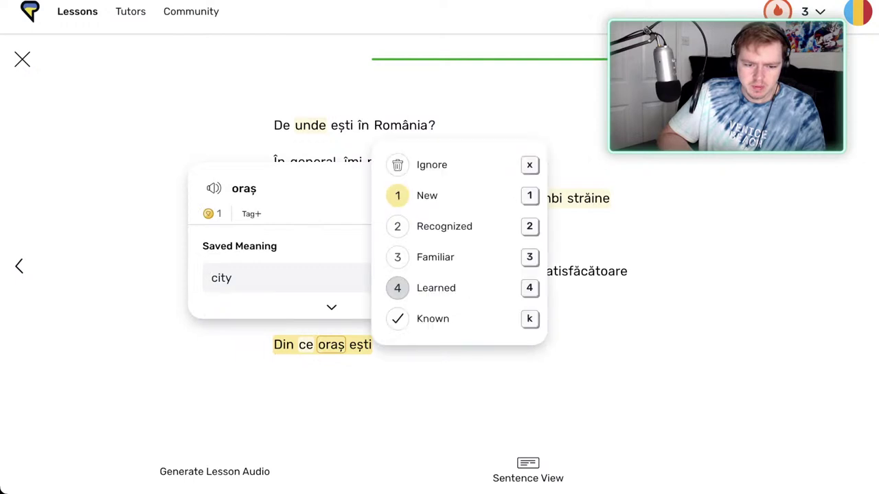
click(412, 257)
key(Escape)
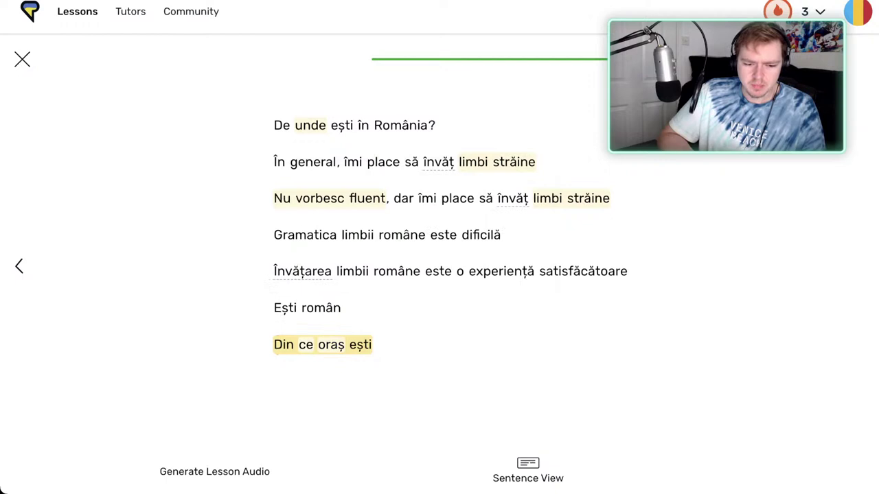
Set the word "din" to status 2 (Recognized) and close its entry.
click(284, 344)
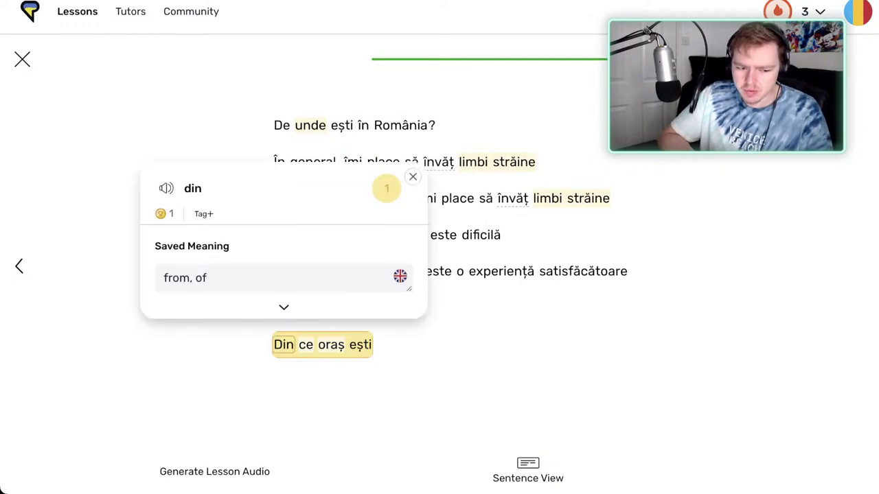
click(387, 188)
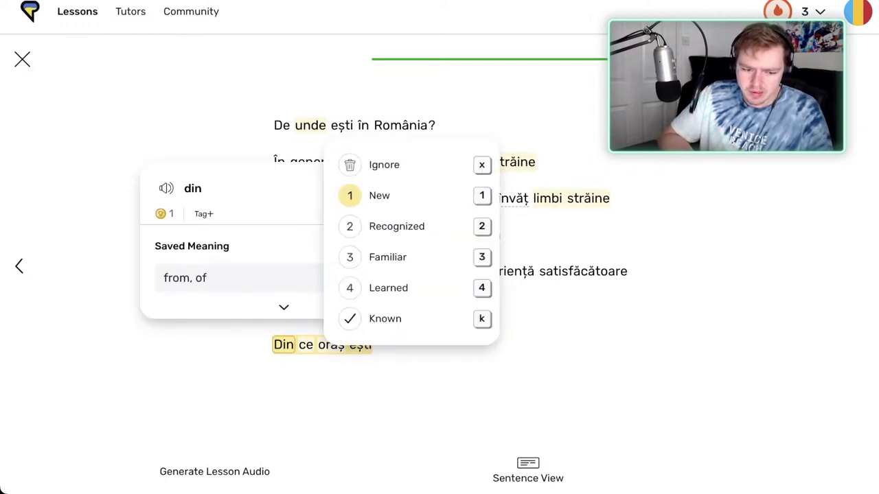
key(2)
key(Escape)
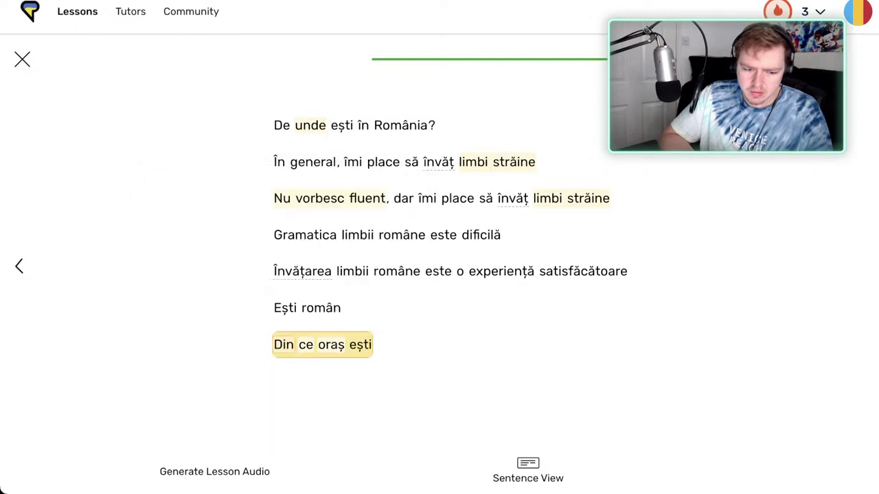
Look up "din ce", the full phrase "din ce oraș ești" and the single word "ce", then close the entry.
click(284, 345)
click(284, 344)
click(284, 345)
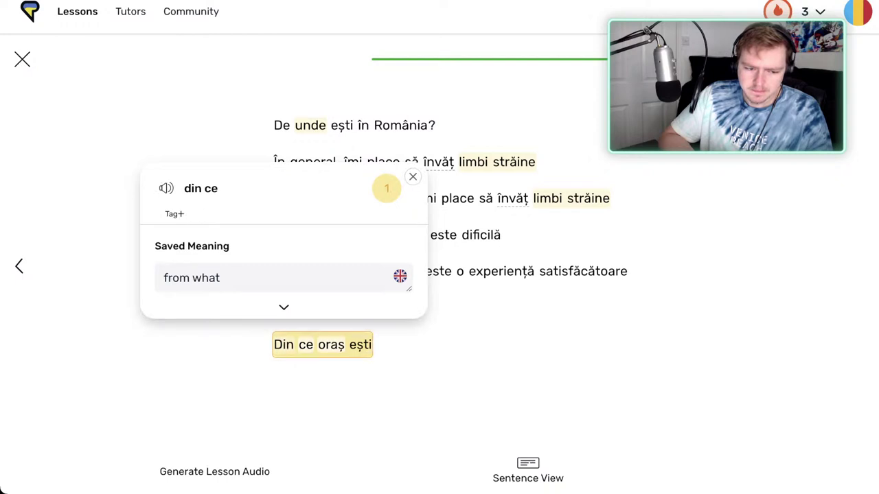
key(shift+Right)
key(shift+Right)
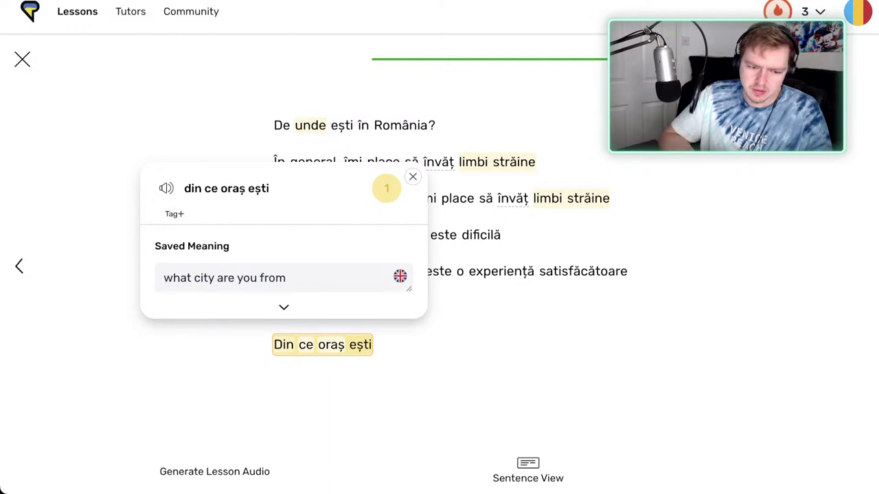
click(413, 177)
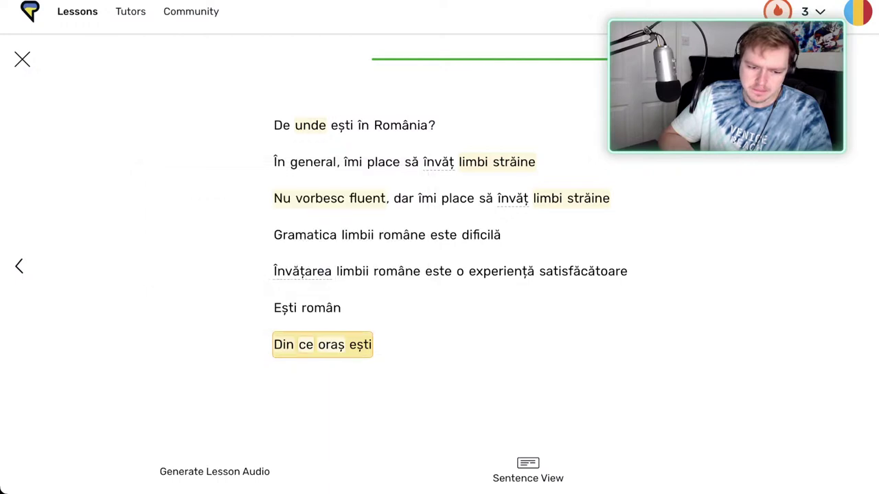
click(306, 345)
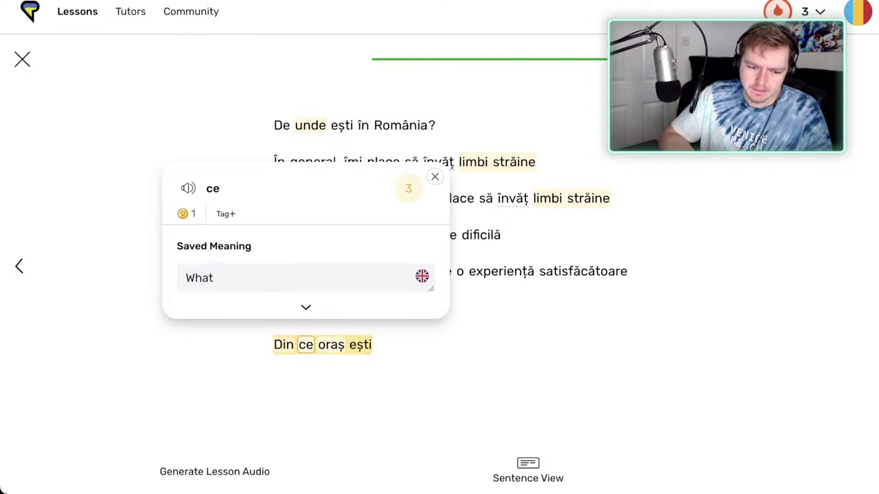
key(Escape)
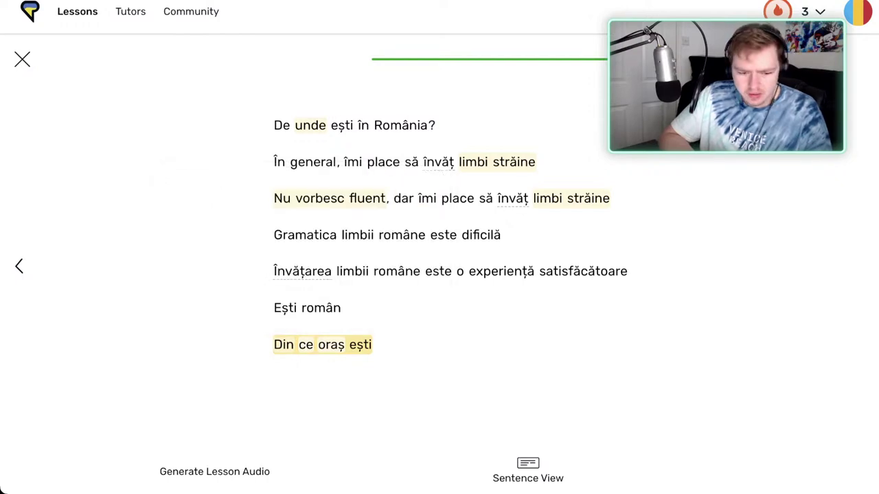
Set the phrase "din ce oraș ești" to status 2 (Recognized) and return to the lesson's first page.
click(316, 344)
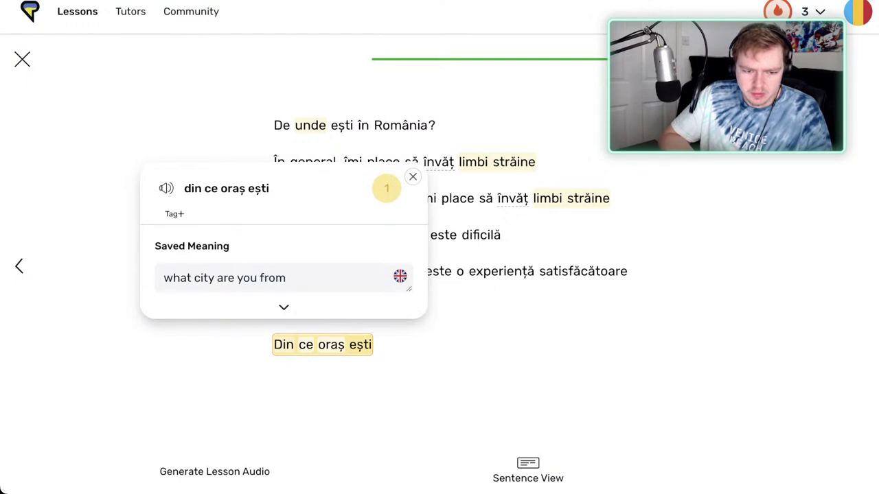
click(386, 188)
click(386, 226)
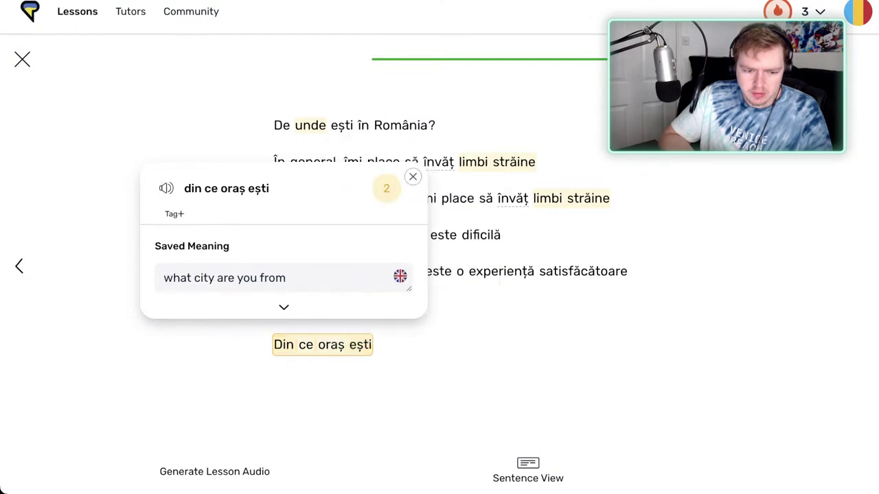
key(Escape)
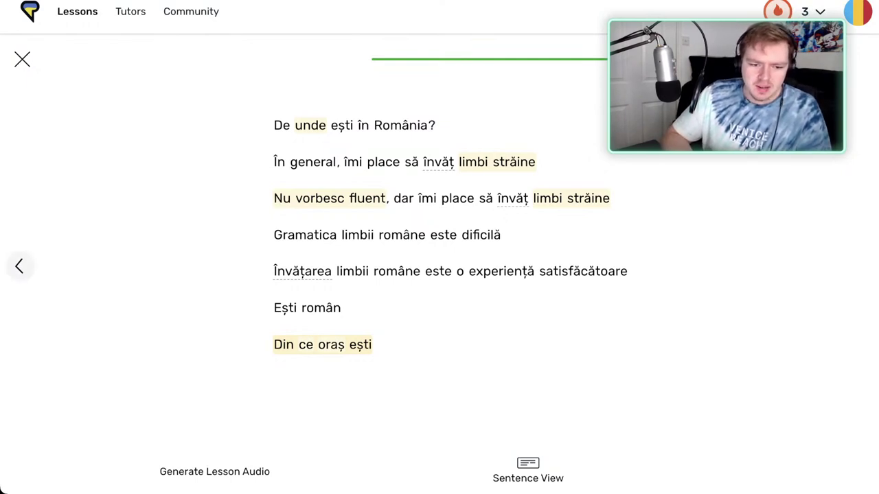
click(20, 266)
key(Left)
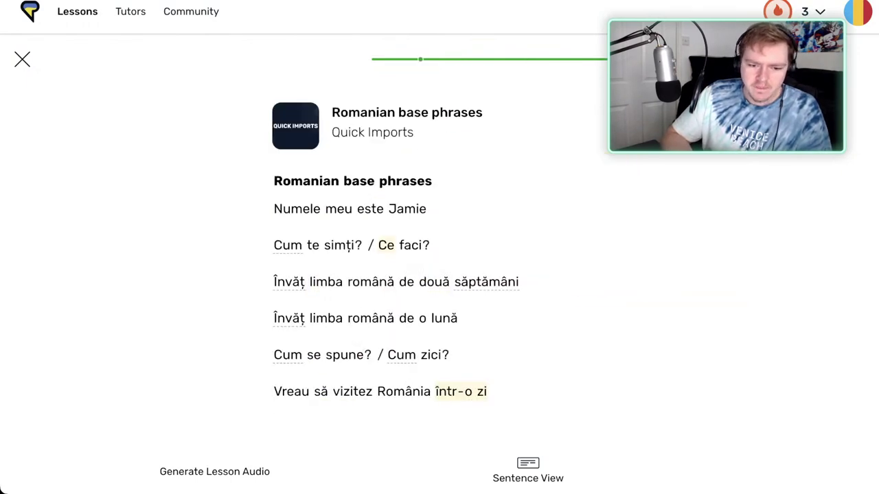
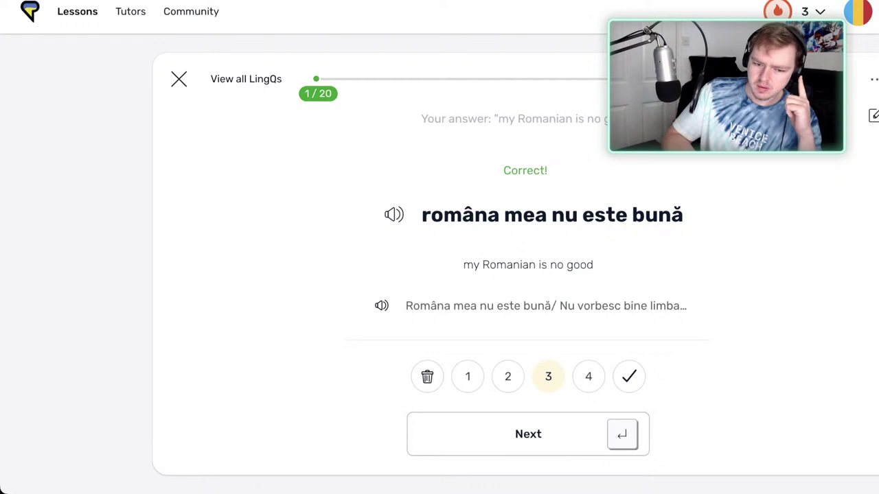
Continue the review and flip the flashcards "nu vorbesc fluent", "limbi străine" and "din ce", marking each one correct.
key(Return)
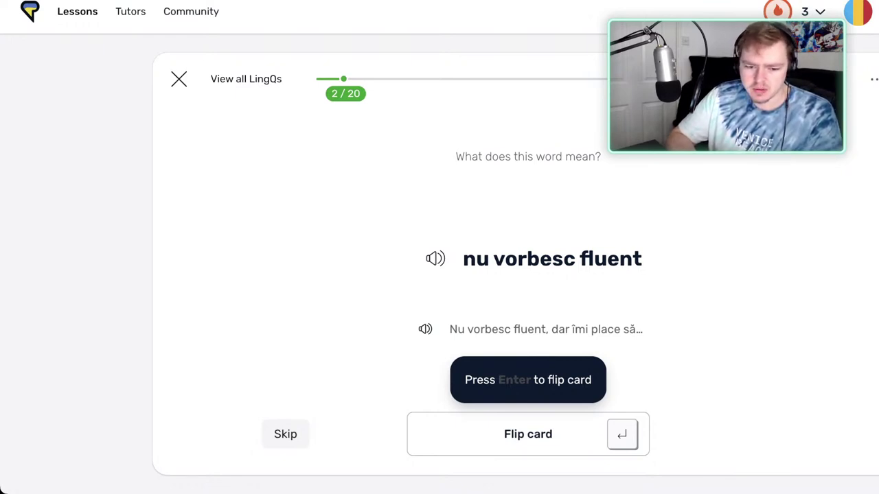
key(Return)
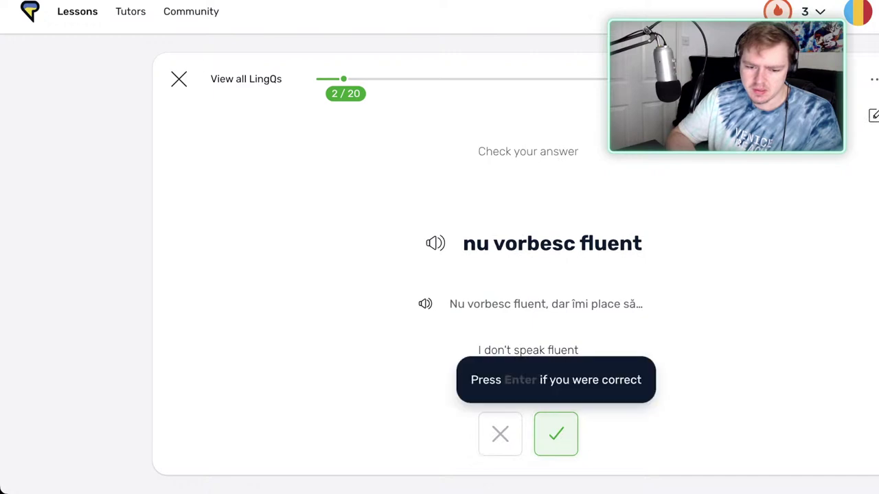
key(Return)
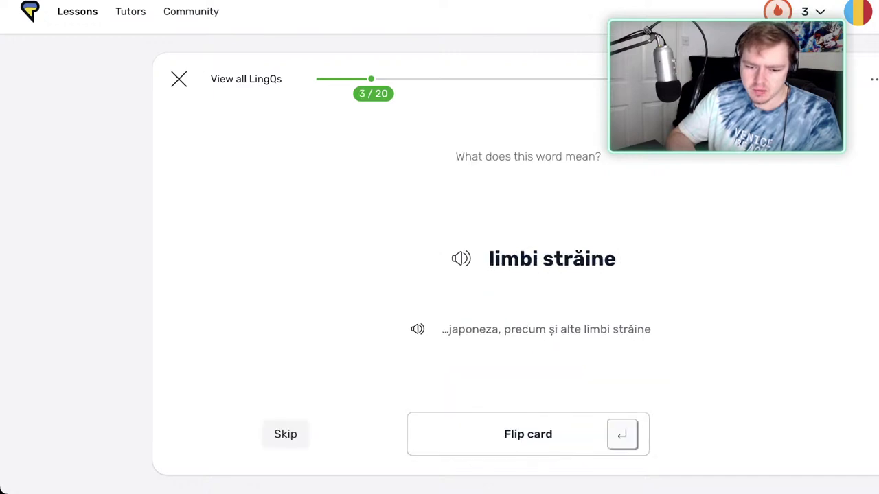
key(Return)
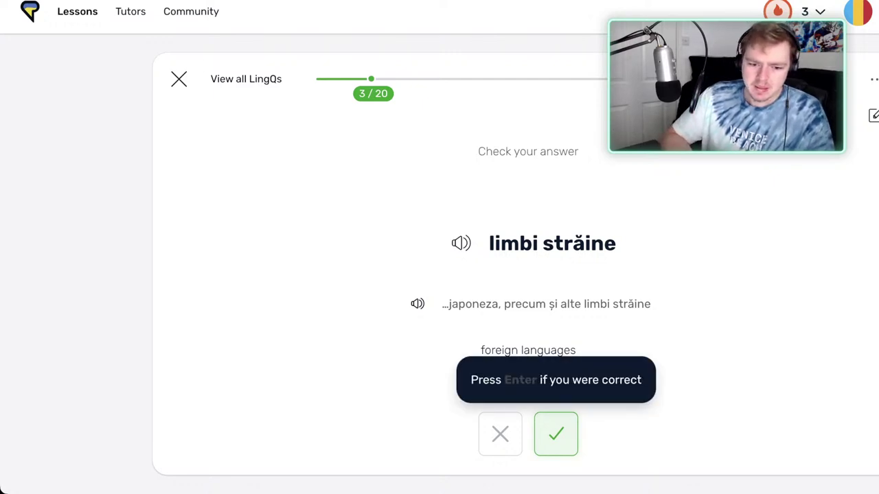
key(Return)
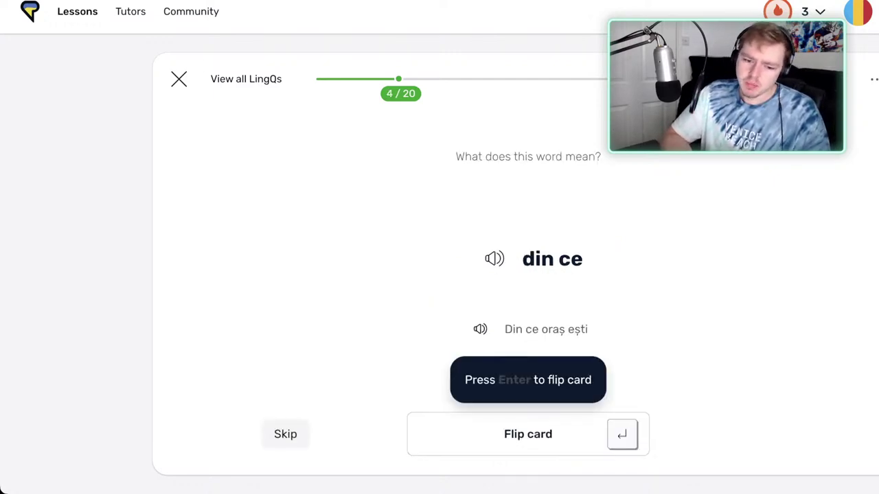
key(Return)
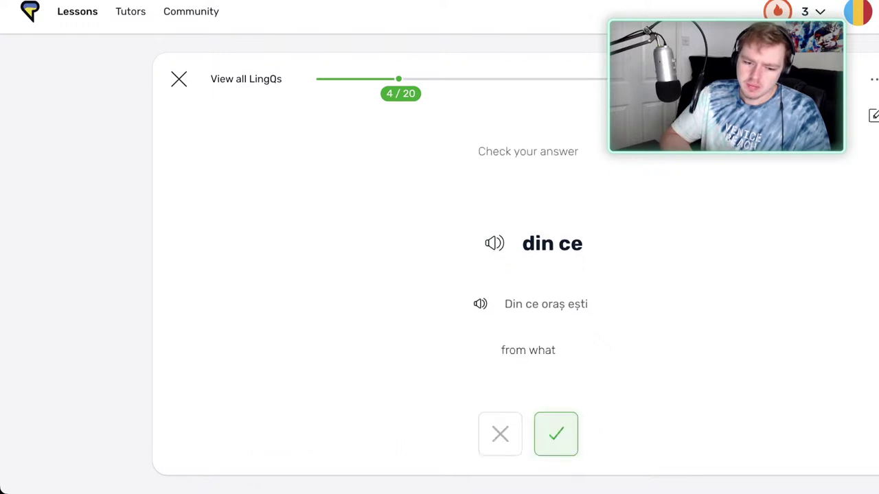
key(Return)
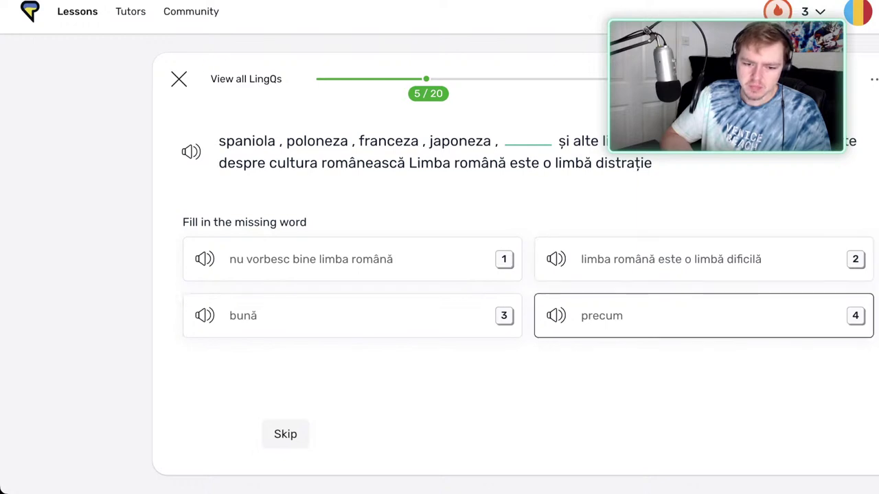
Fill in the missing word with "precum", then flip the "Romanian is a difficult language" card and mark it incorrect.
key(4)
key(Return)
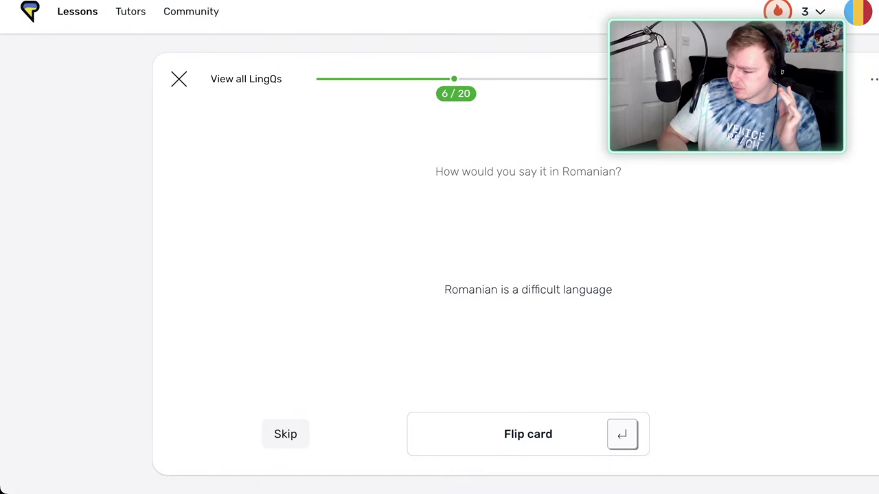
key(Return)
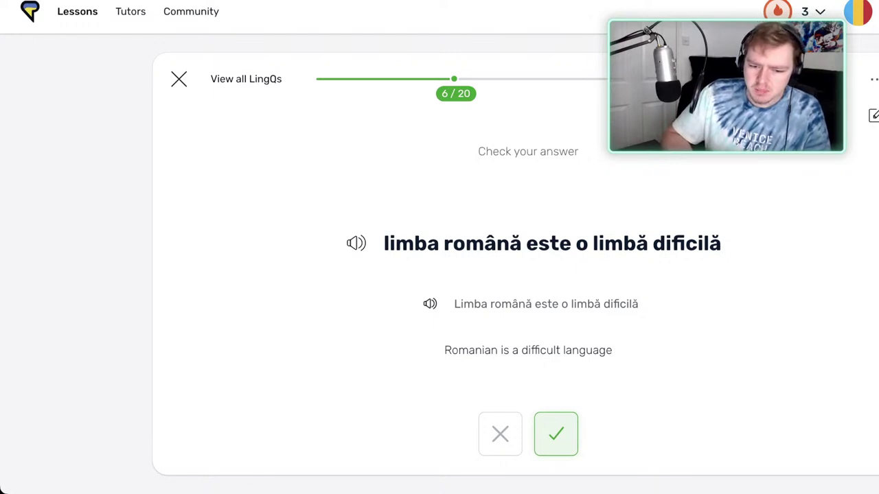
double_click(582, 243)
drag(383, 243, 452, 244)
click(453, 244)
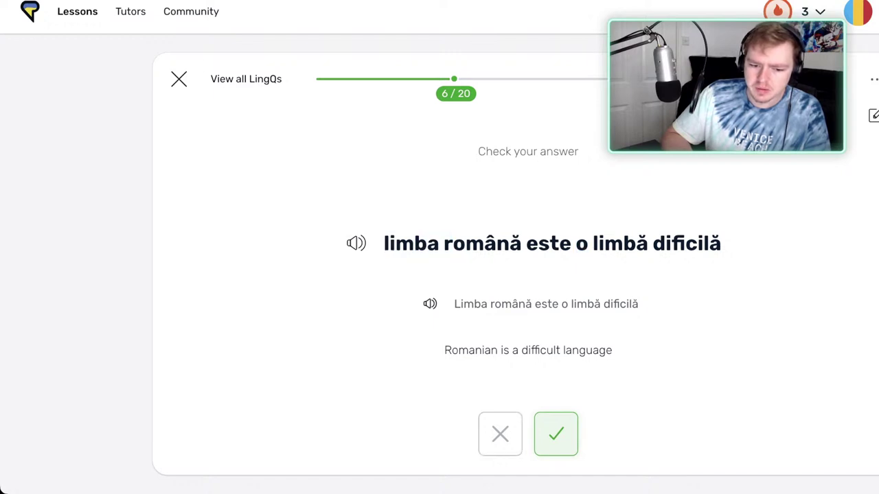
click(500, 434)
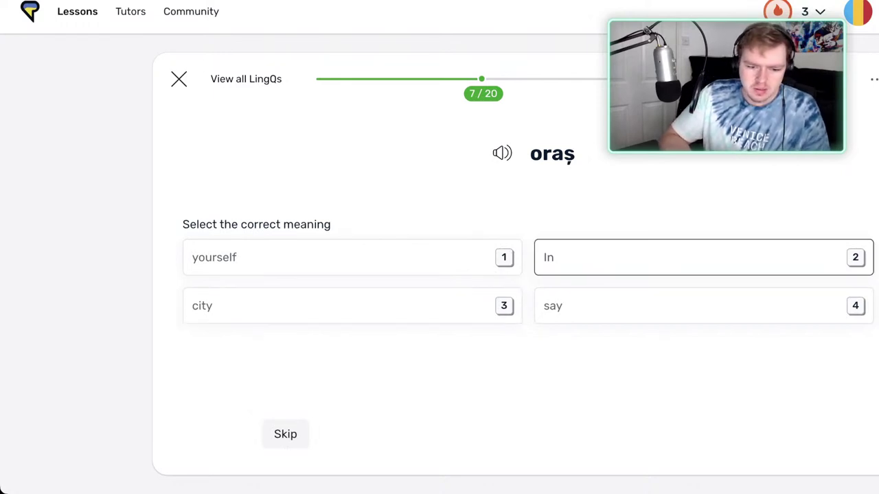
Choose "city" as the meaning of "oraș" and fill in the missing word of the following sentence with "mai multe".
key(3)
key(Return)
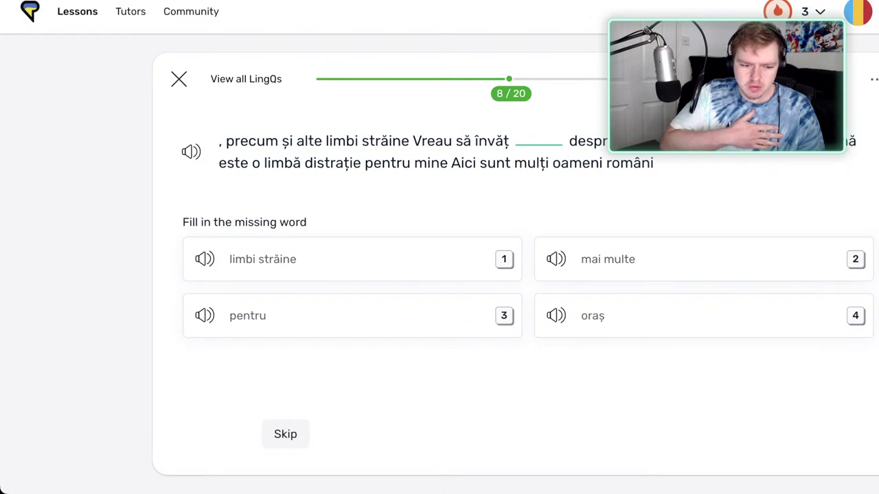
key(2)
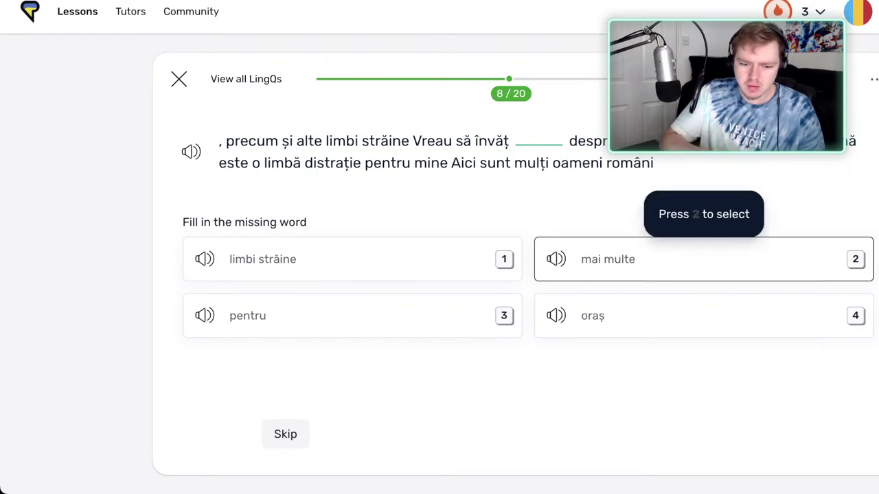
key(2)
key(Return)
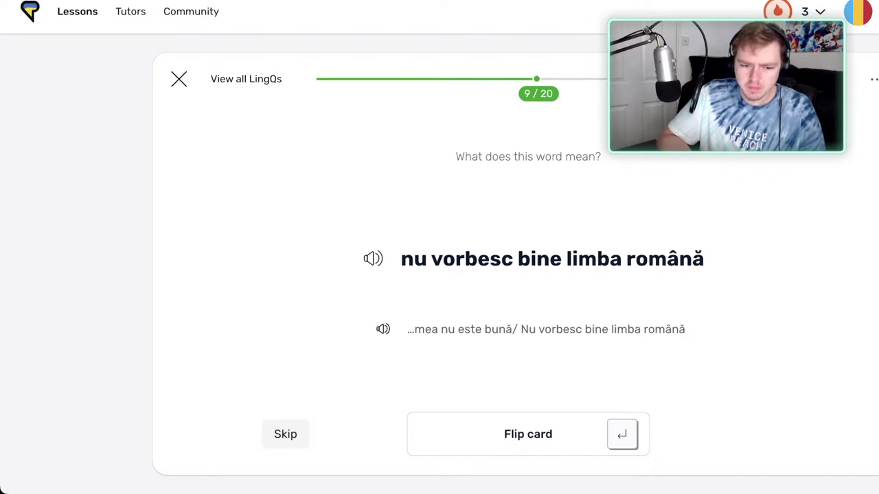
Flip the flashcard "nu vorbesc bine limba română" and mark it correct to move on to the listening question.
key(a)
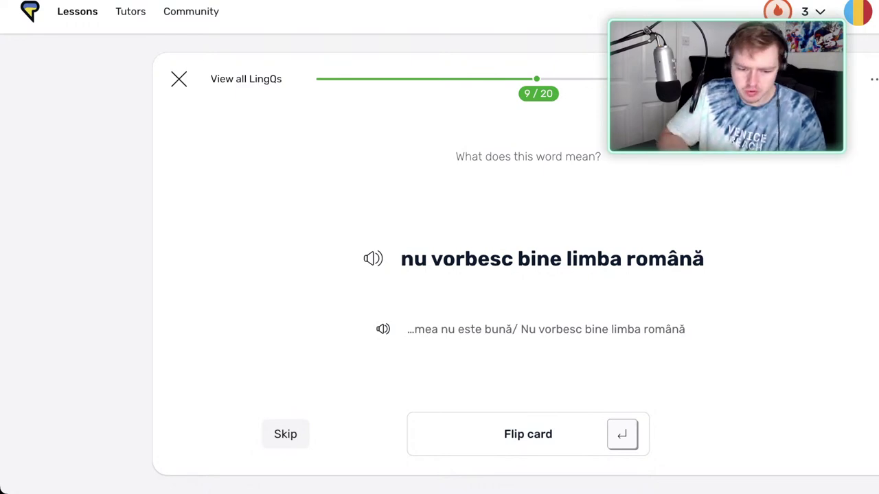
key(Return)
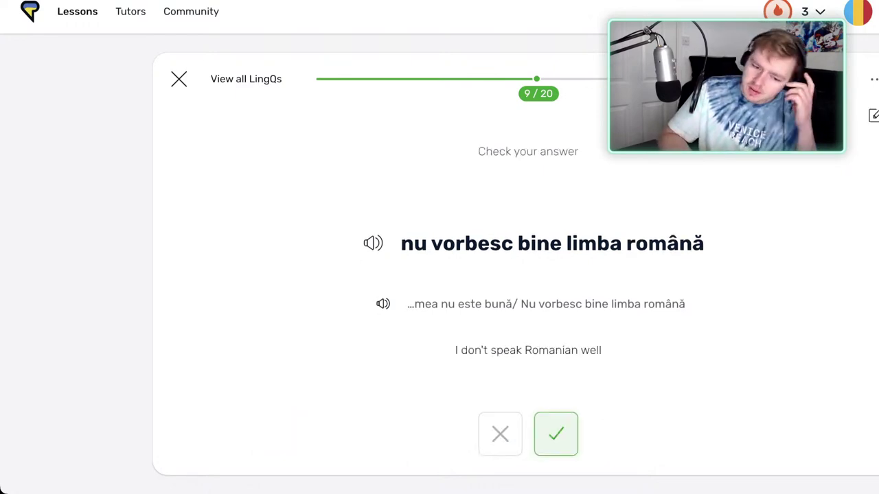
key(Return)
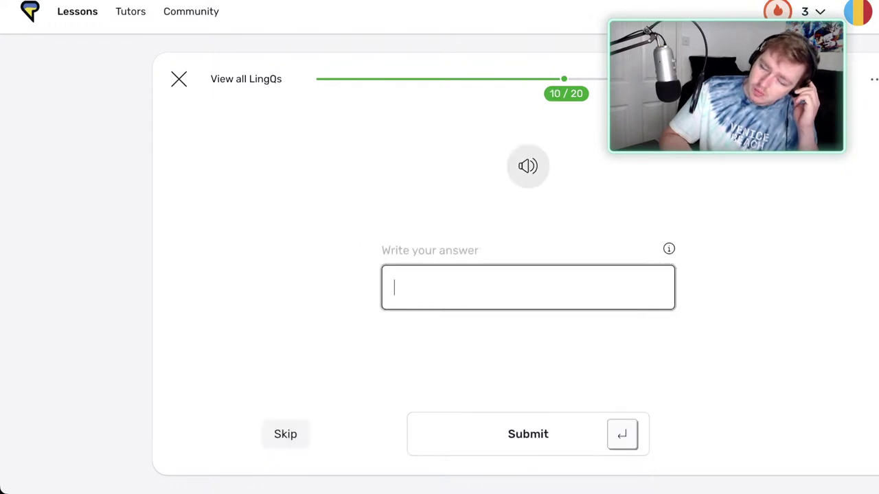
key(Tab)
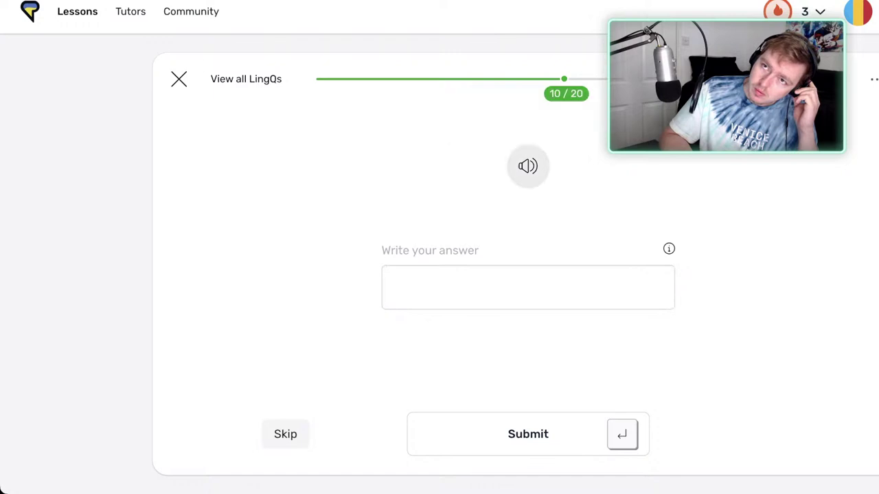
Play the listening question's audio, replaying it partway, and write "vrau sa mai multe" as the draft answer.
key(Tab)
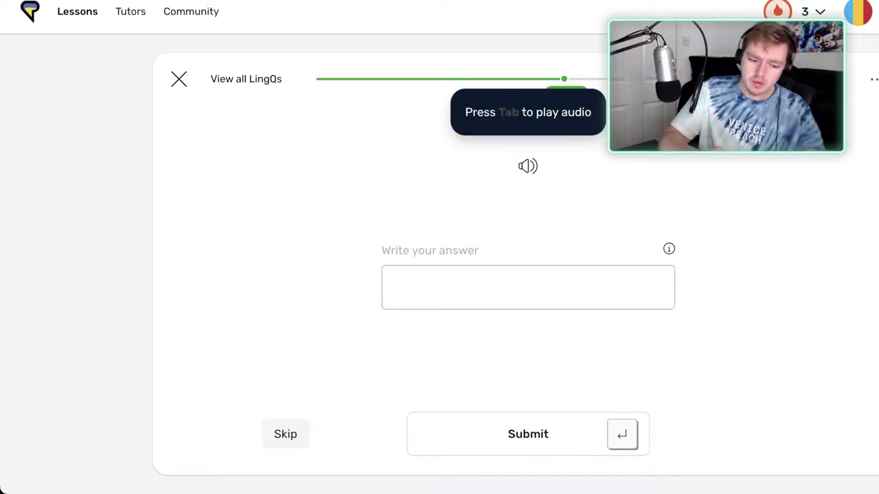
click(528, 288)
text(vrau sa)
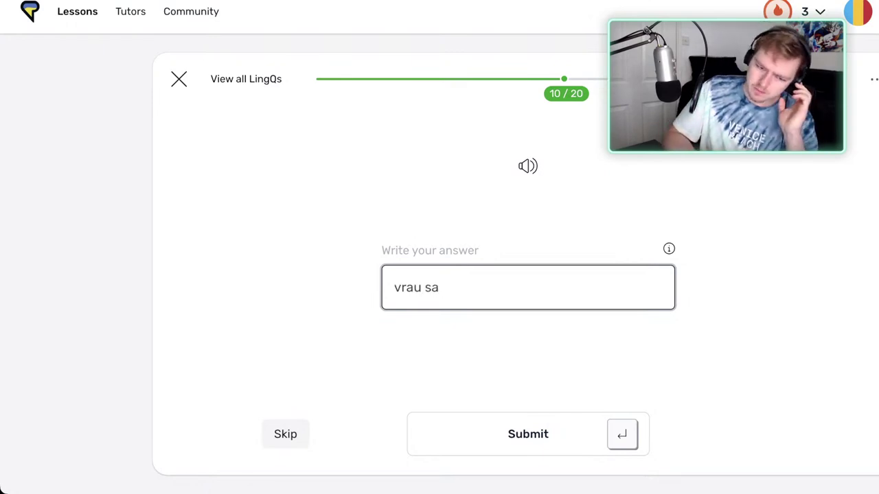
key(Tab)
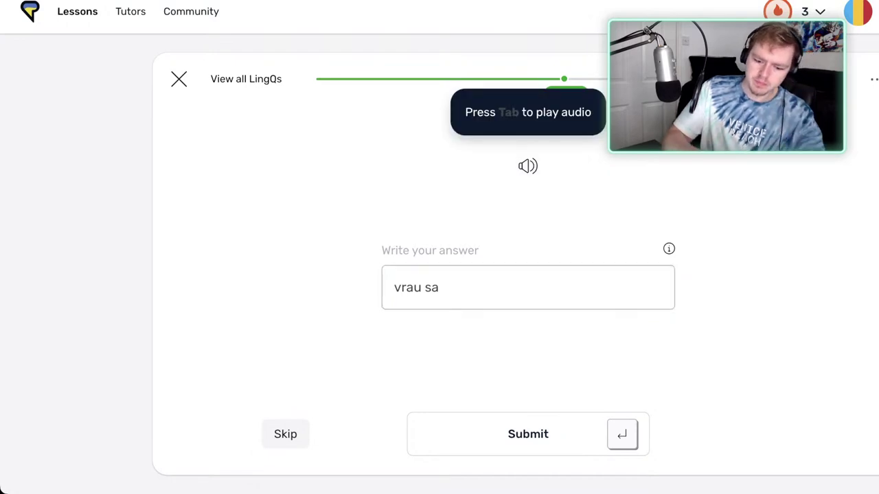
click(528, 288)
text(mai multe)
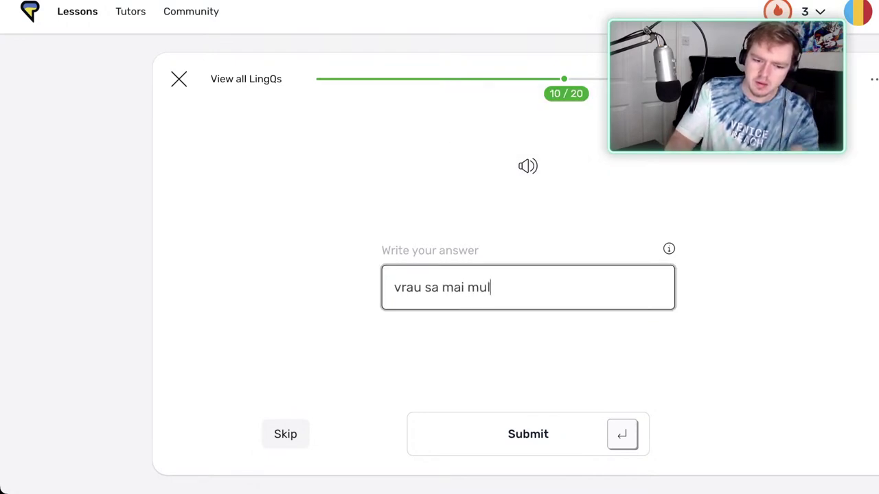
Insert "invati" between "sa" and "mai multe" in the written answer.
key(Left)
key(Left)
key(Left)
key(Left)
key(Left)
key(Left)
key(Left)
key(Left)
key(Left)
key(Left)
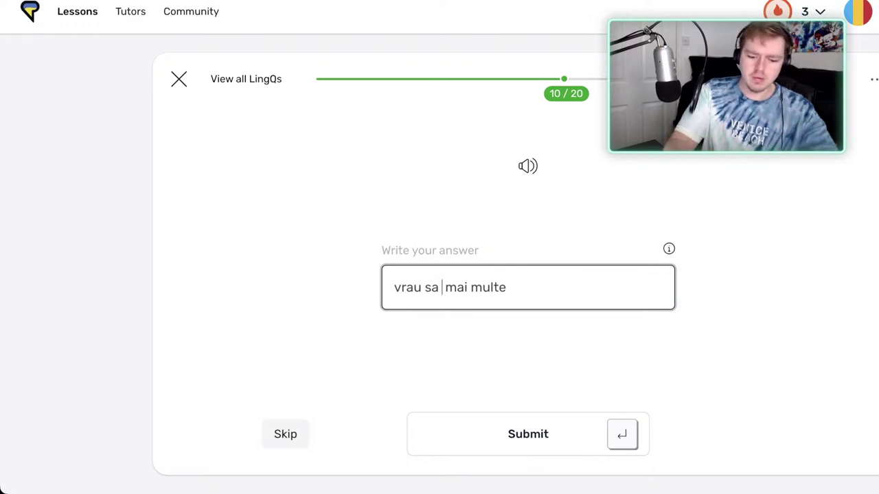
text(invats)
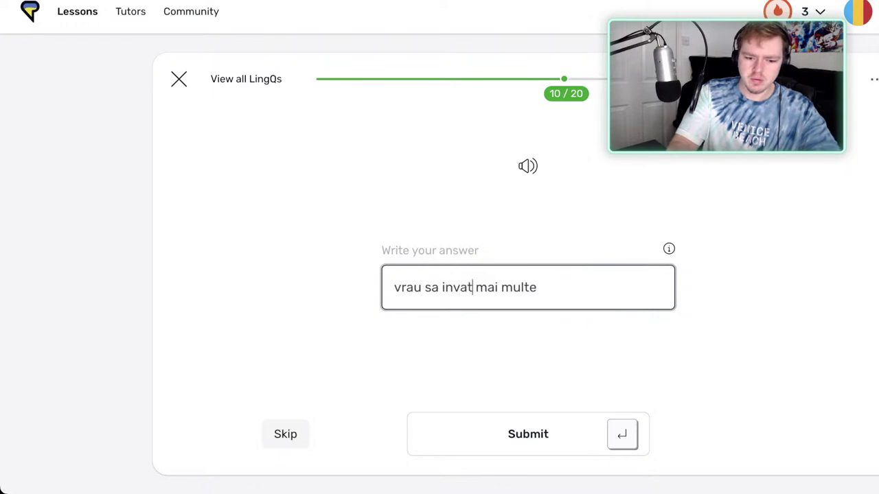
key(BackSpace)
text(i)
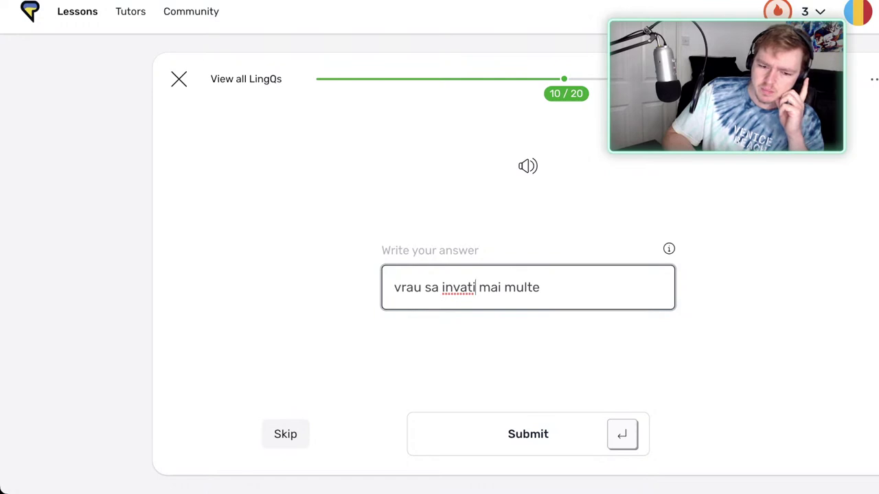
Replay the audio, submit "vrau sa invati mai multe", and check the spelling of "învăț" before moving to the following card.
key(Tab)
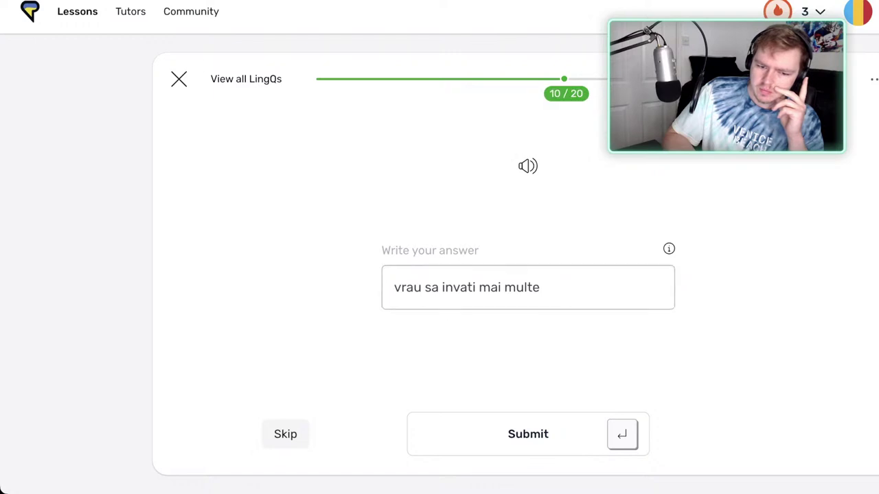
key(Tab)
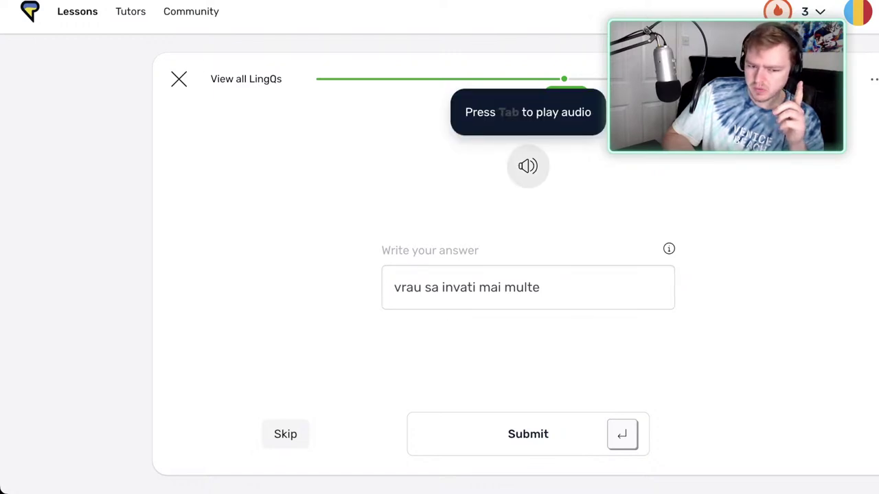
key(shift+Tab)
double_click(460, 287)
key(Right)
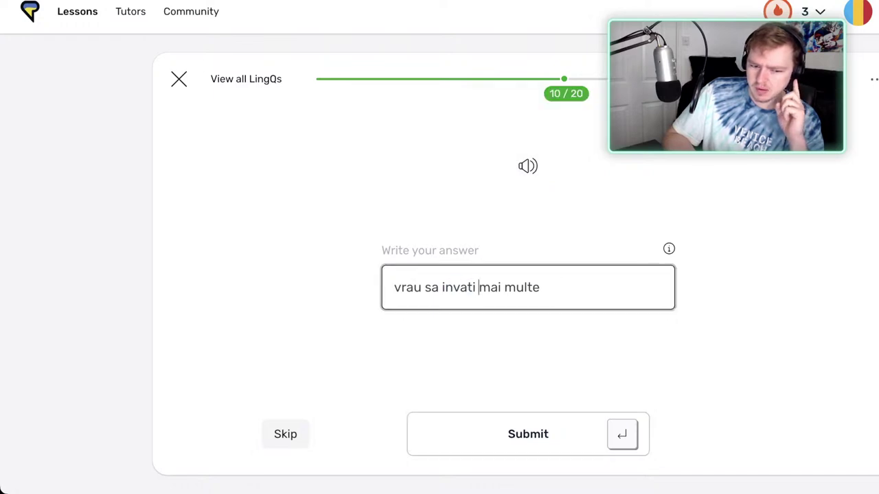
key(Return)
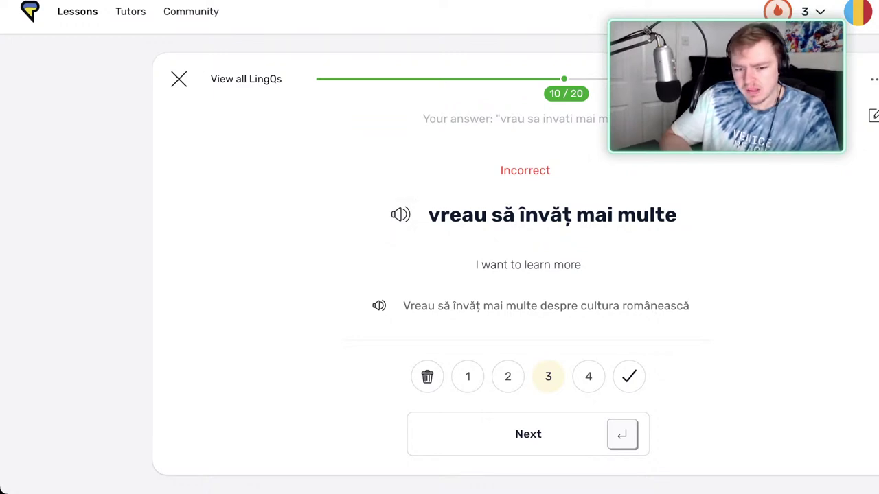
drag(571, 216, 563, 215)
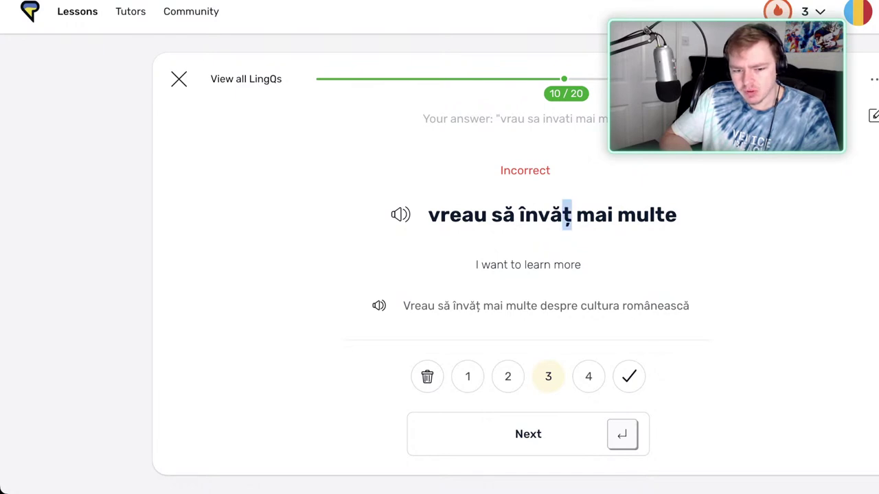
click(564, 217)
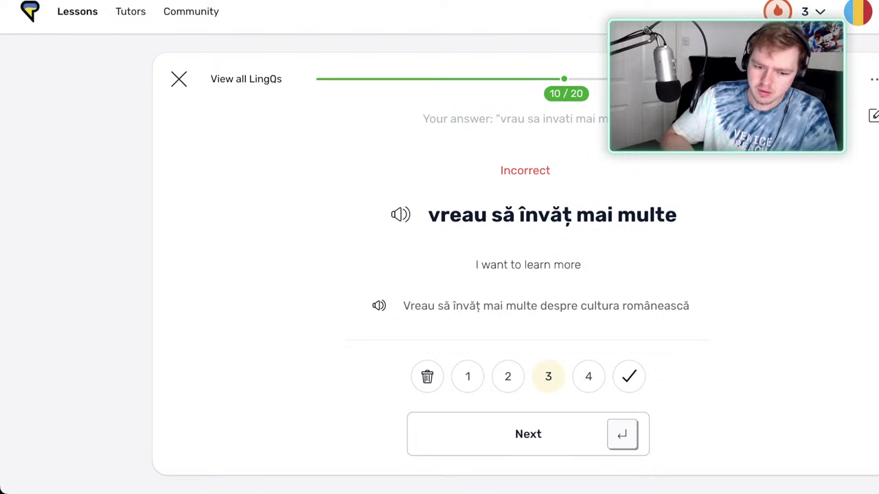
key(Return)
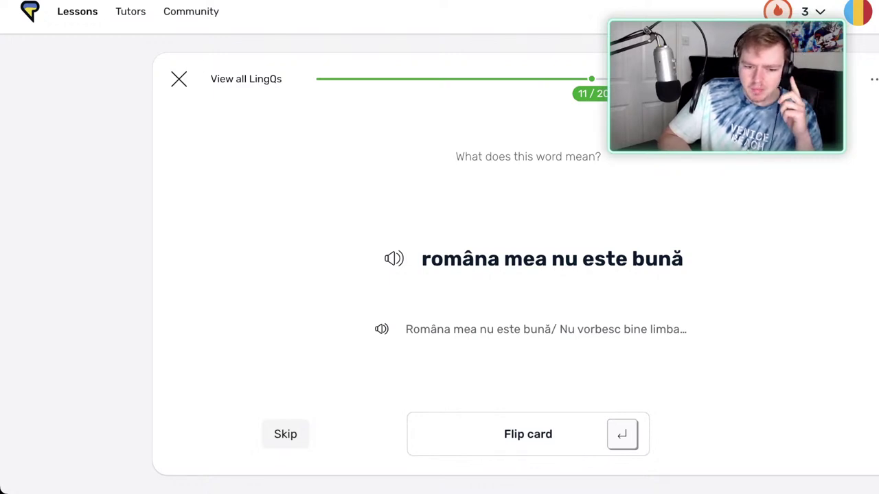
Flip the "româna mea nu este bună" card and mark it correct, then choose "I don't speak fluent" as the meaning of "nu vorbesc fluent".
key(Return)
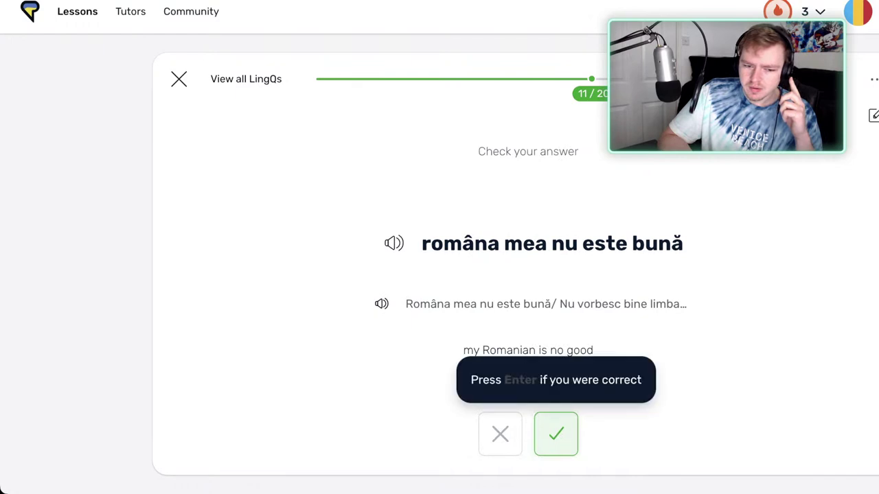
key(Return)
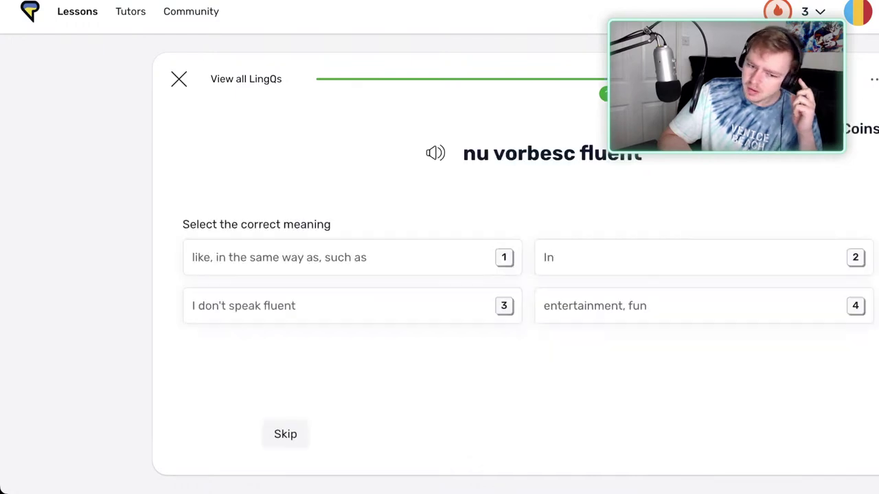
click(425, 306)
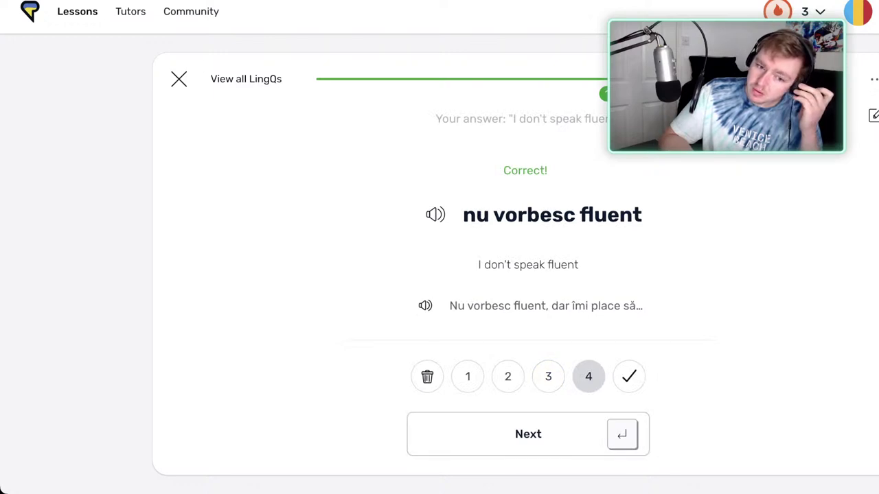
key(Return)
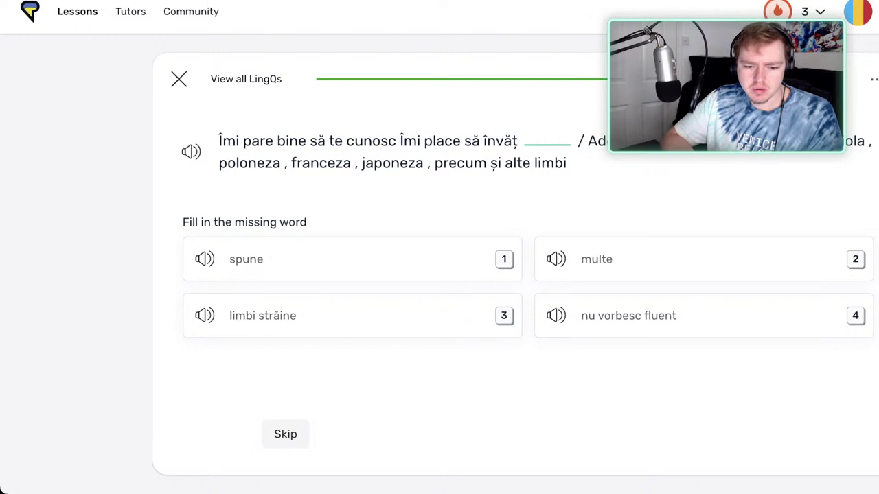
Fill in the missing word of the "Îmi place să învăț" sentence with "limbi străine" and continue.
key(3)
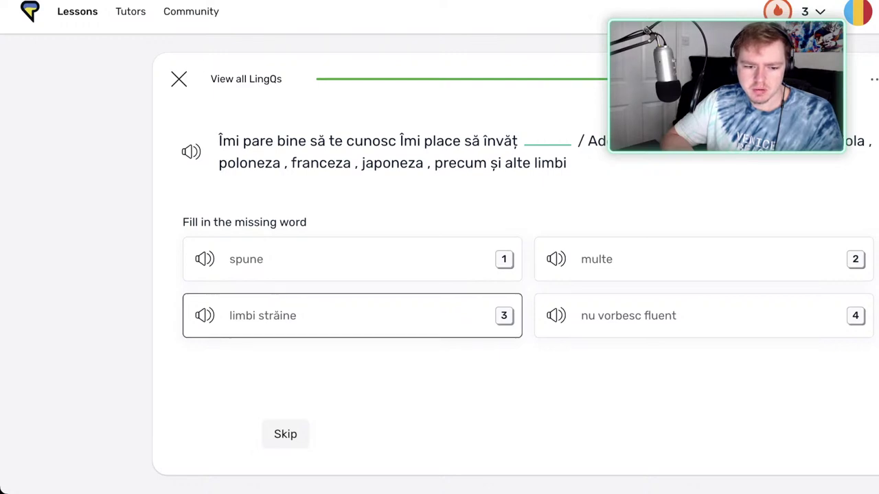
key(Return)
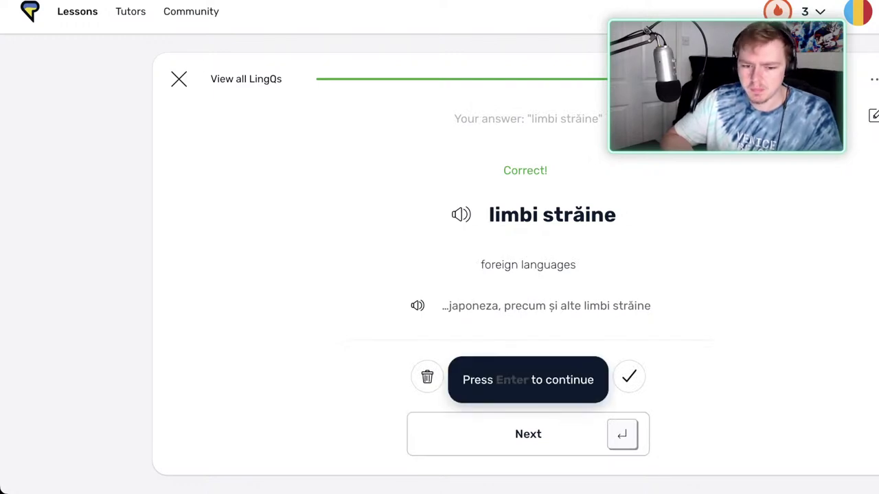
key(Return)
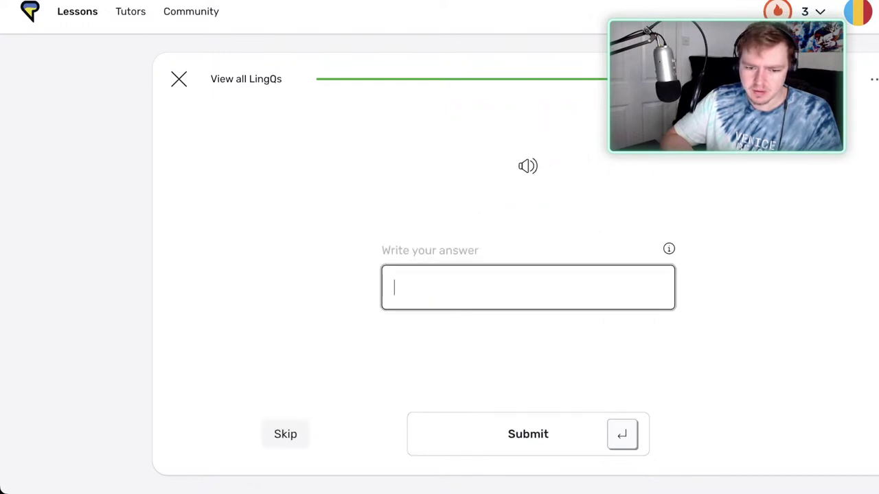
Play the listening question's audio, submit "din ce" as the answer, and continue.
click(528, 166)
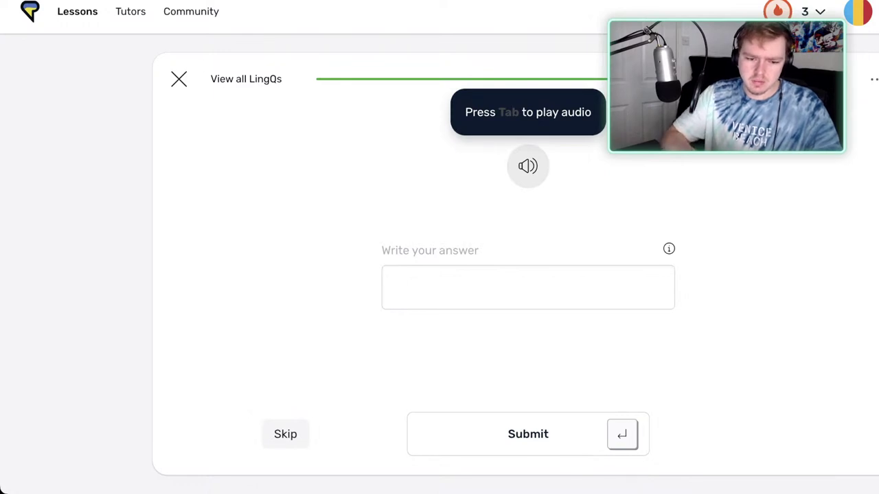
click(528, 287)
text(din ce)
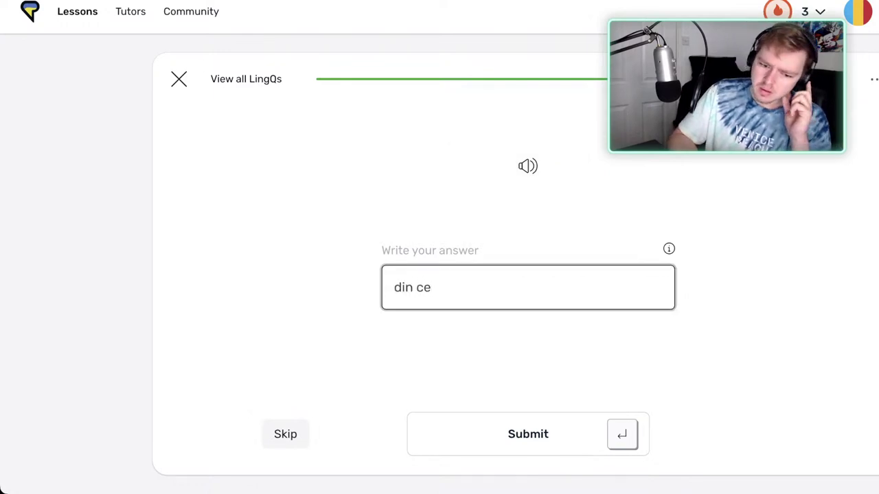
key(Return)
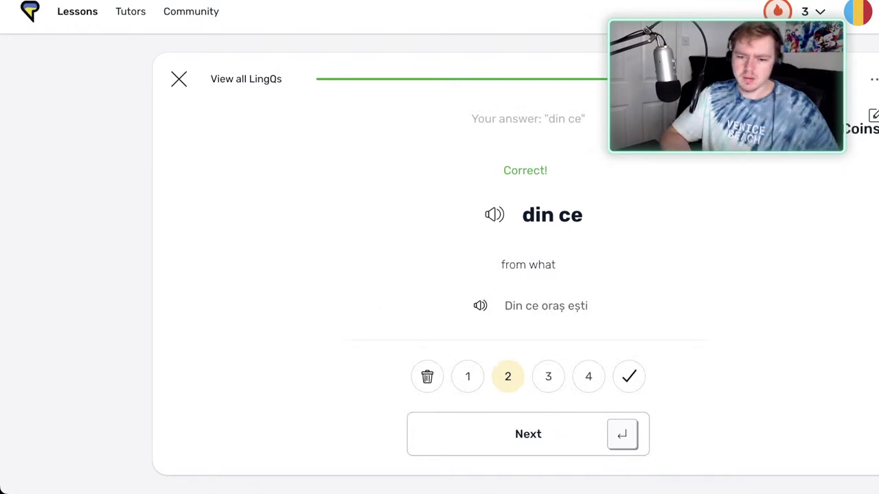
key(Return)
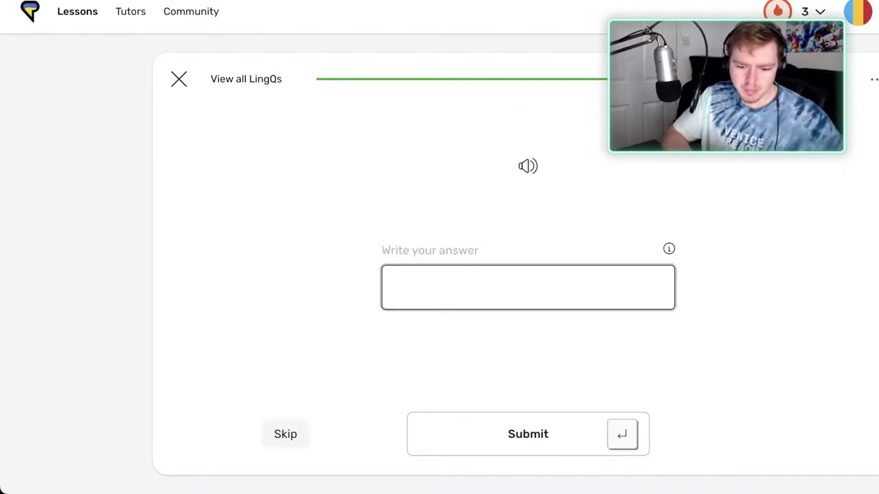
Answer the listening question with "precum", then flip the "limba română este o limbă dificilă" card and mark it correct.
text(preuc)
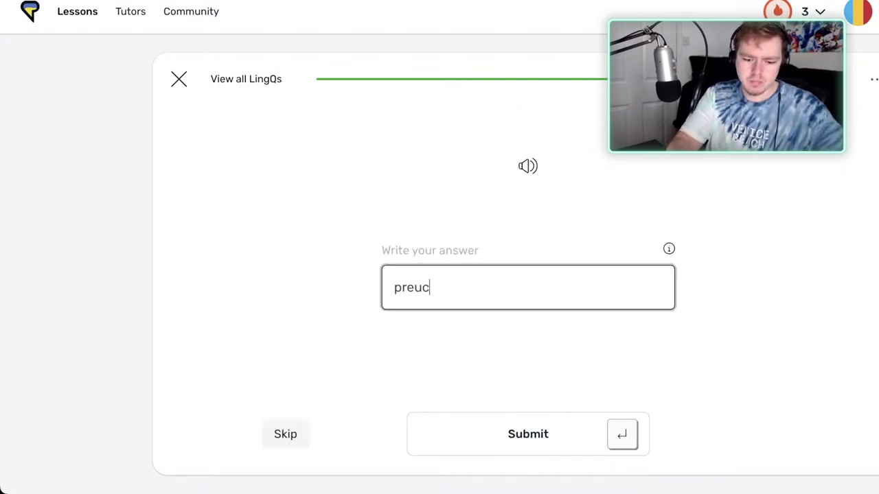
key(BackSpace)
key(BackSpace)
text(cum)
key(Return)
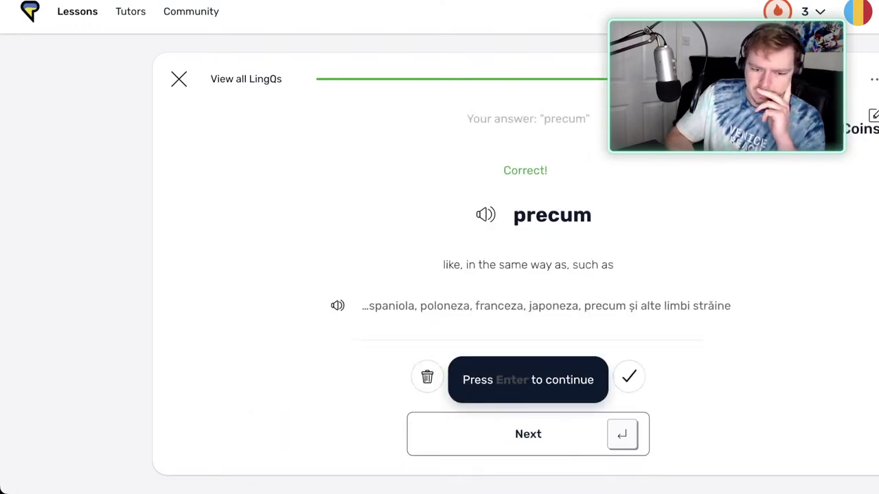
key(Return)
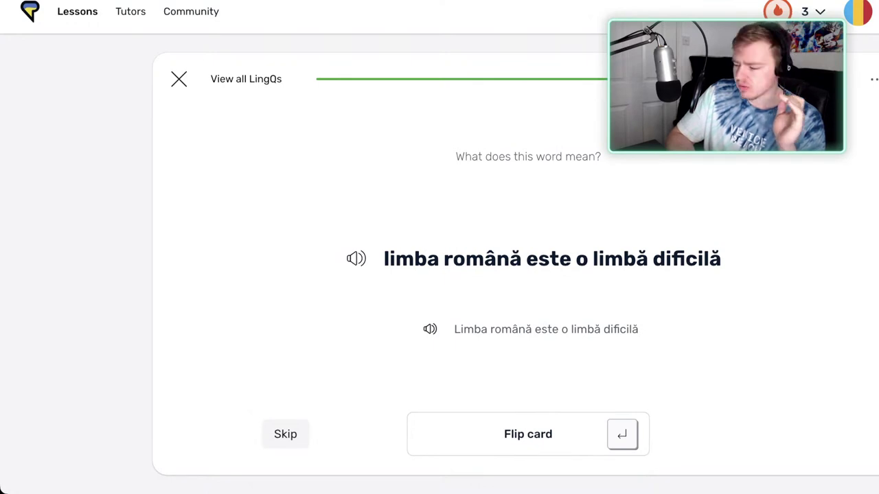
key(Return)
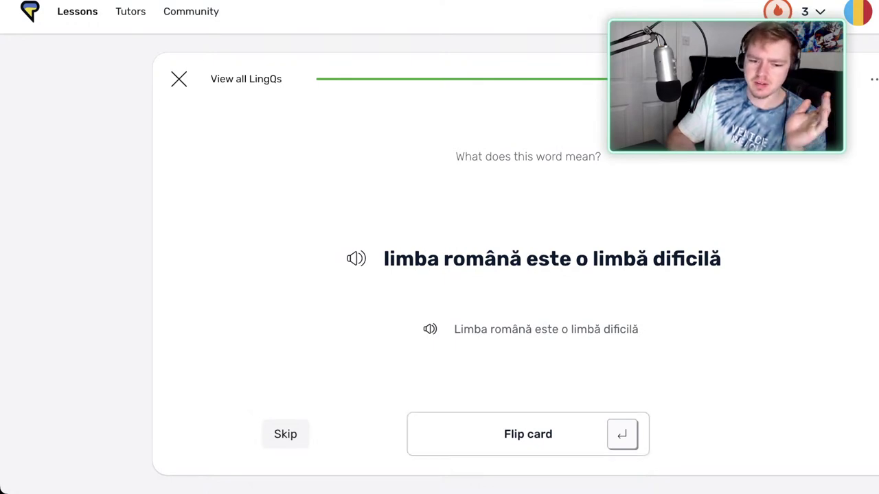
key(Return)
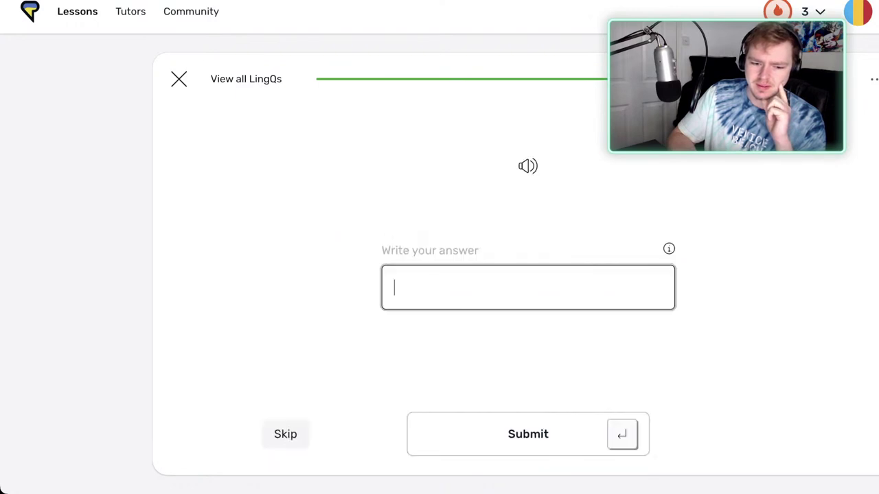
Answer the listening question with "oras", then flip the "several; many" card and mark it correct.
text(oras)
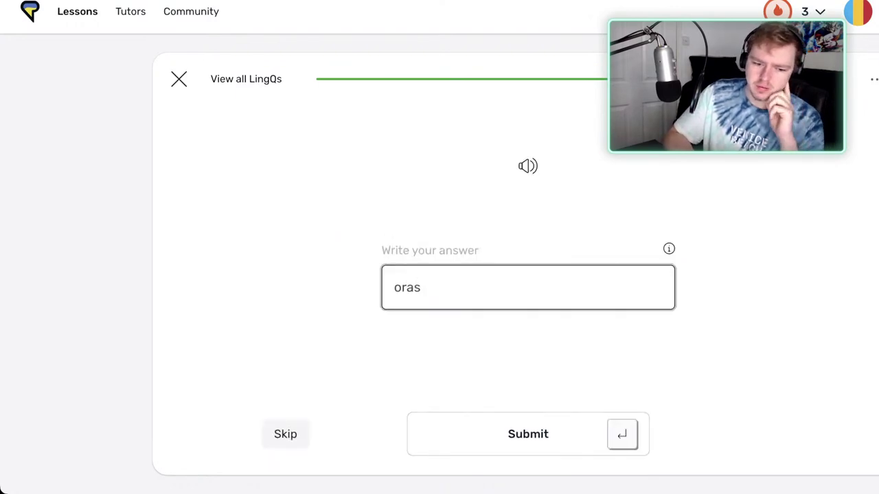
key(Return)
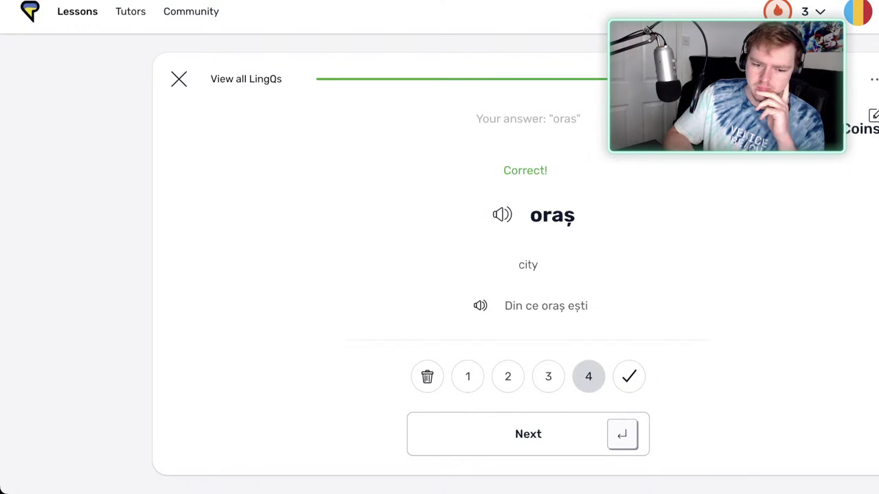
key(Return)
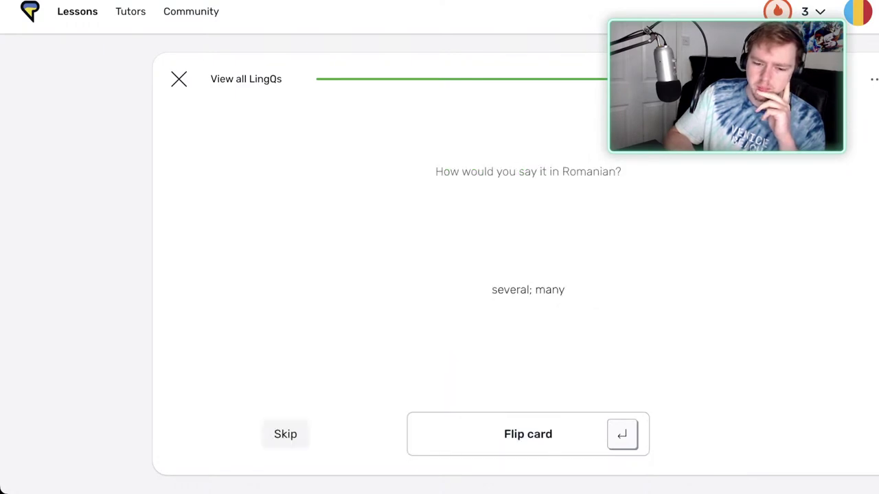
key(Return)
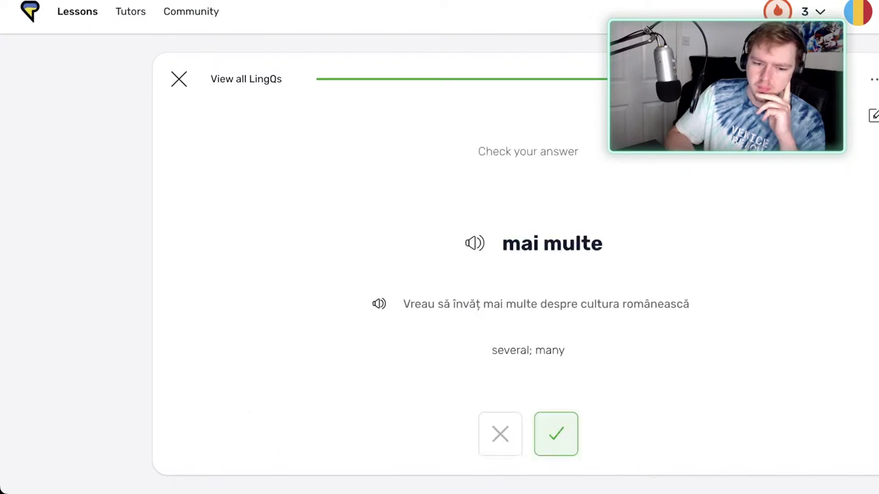
key(Return)
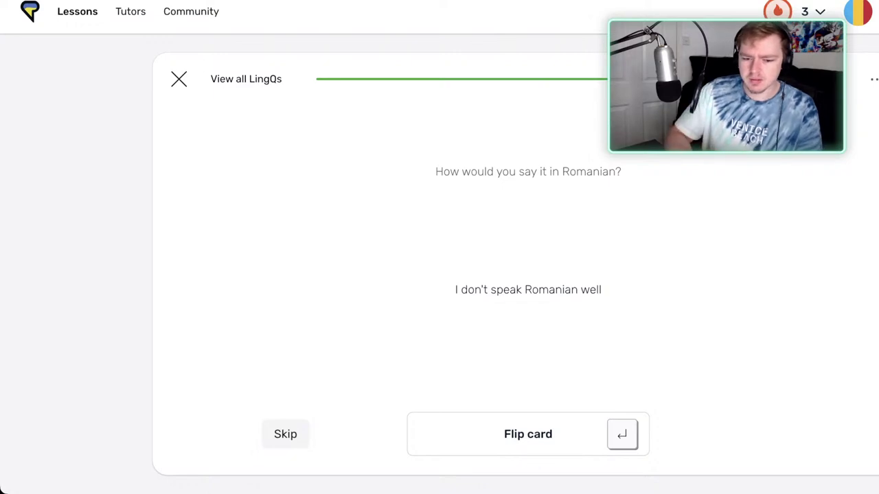
Flip the "I don't speak Romanian well" card and mark it correct, then answer the missing-word question with "te" and continue.
key(Return)
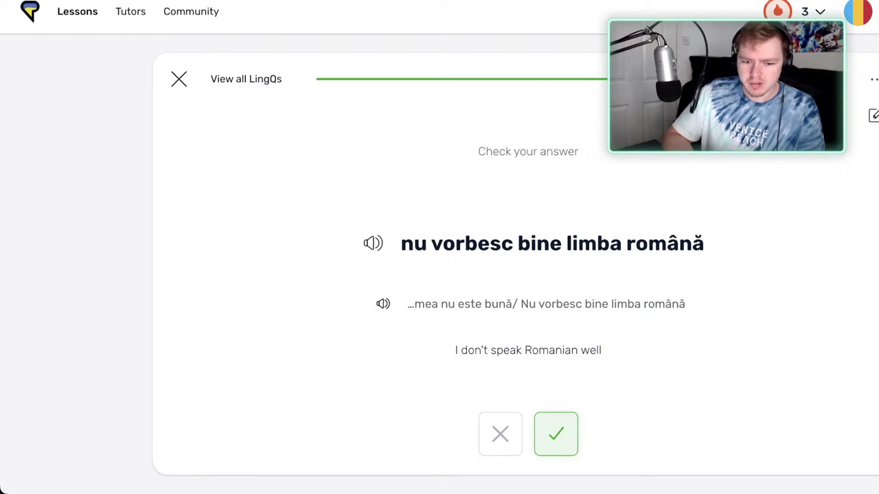
drag(401, 244, 501, 244)
drag(567, 243, 704, 244)
drag(530, 244, 563, 243)
click(563, 244)
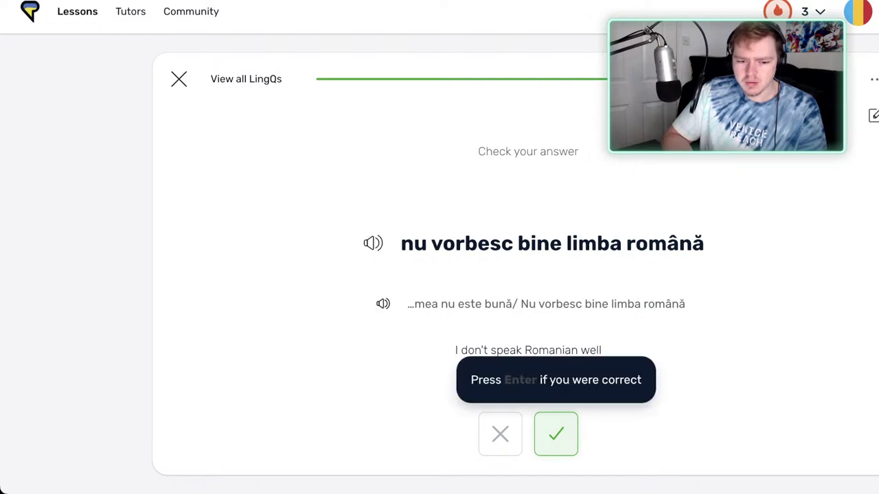
key(Return)
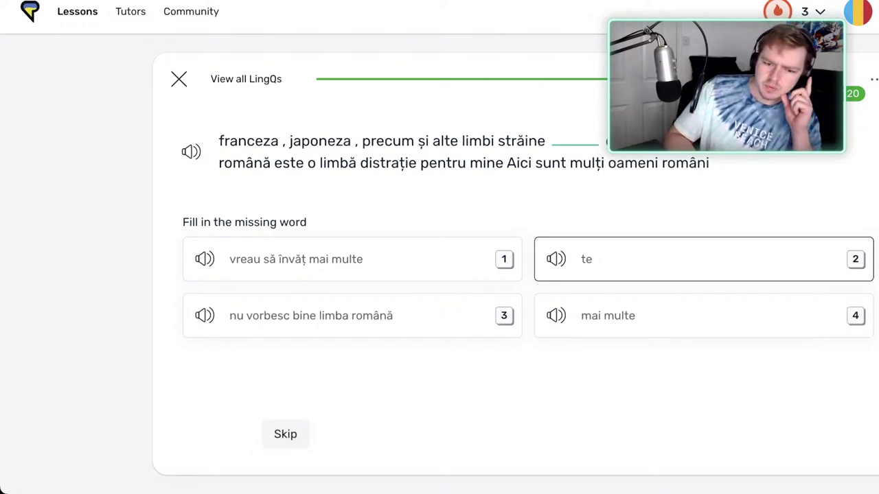
click(704, 259)
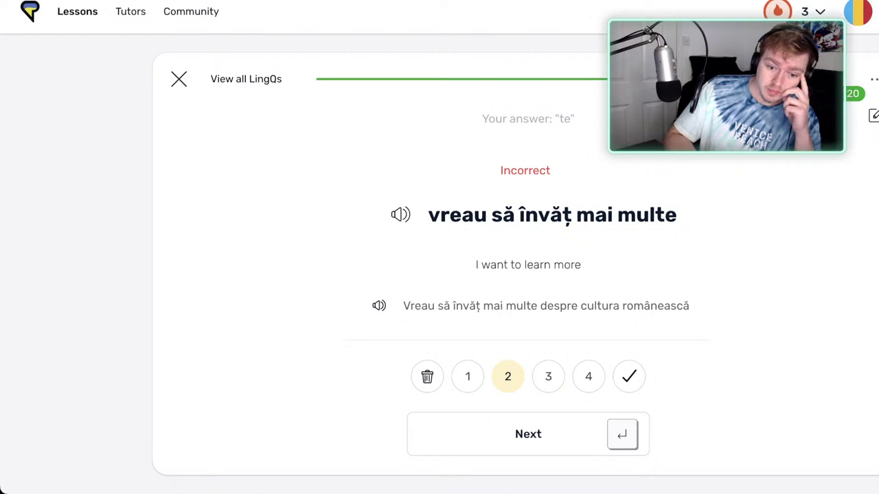
key(Return)
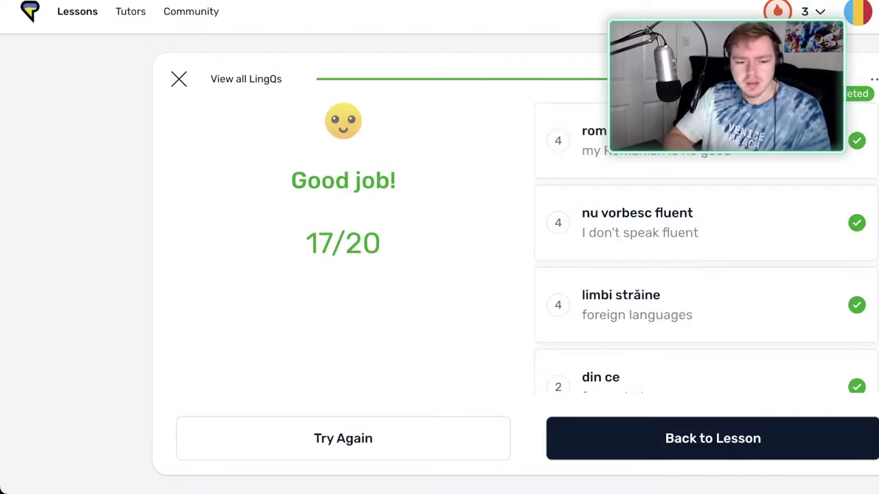
Look through the review results, then return to the lesson and close it to reach the lesson library.
scroll(706, 248, down, 5)
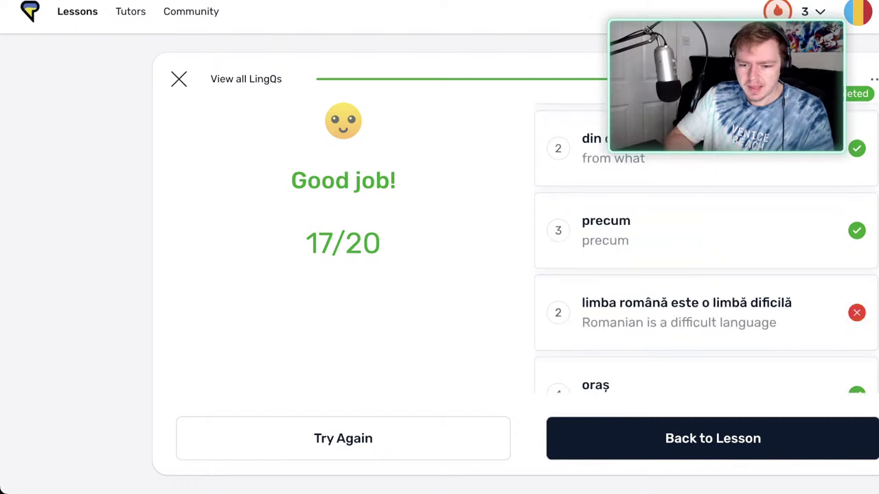
scroll(706, 247, up, 6)
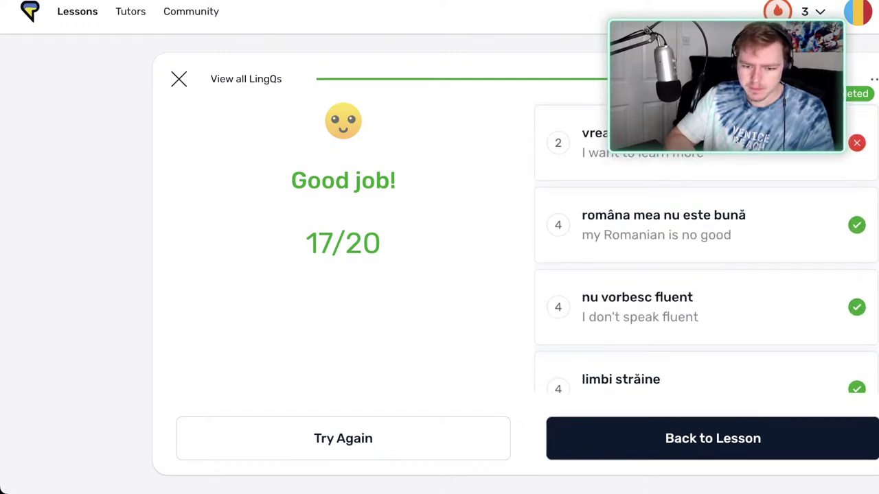
click(712, 439)
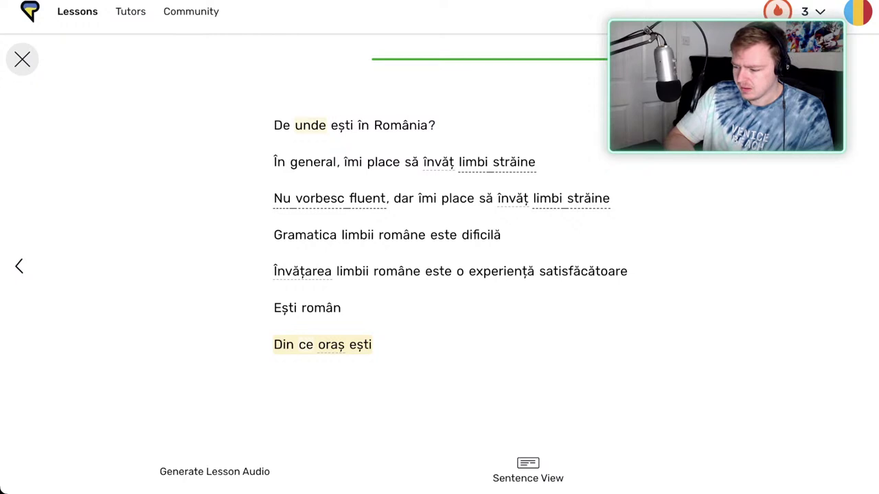
click(22, 59)
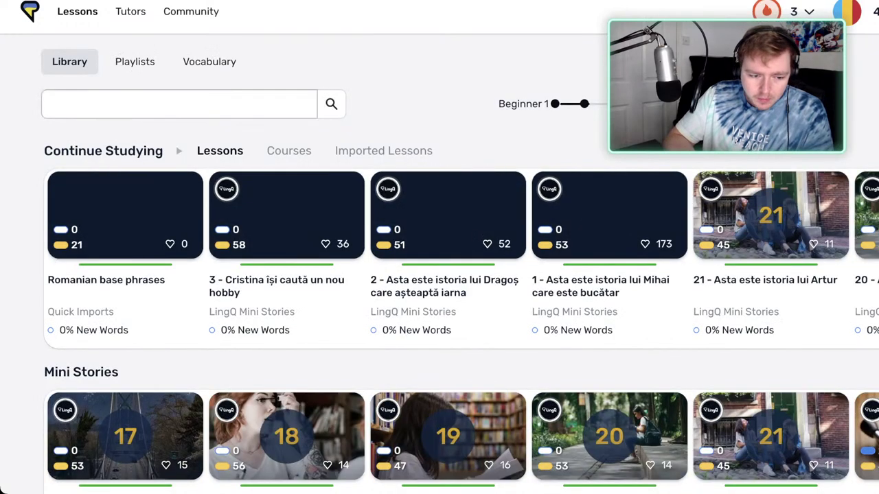
Import the Cancan article about Europe's cheapest petrol and diesel from the library's News Feed as a lesson.
mouse_move(287, 257)
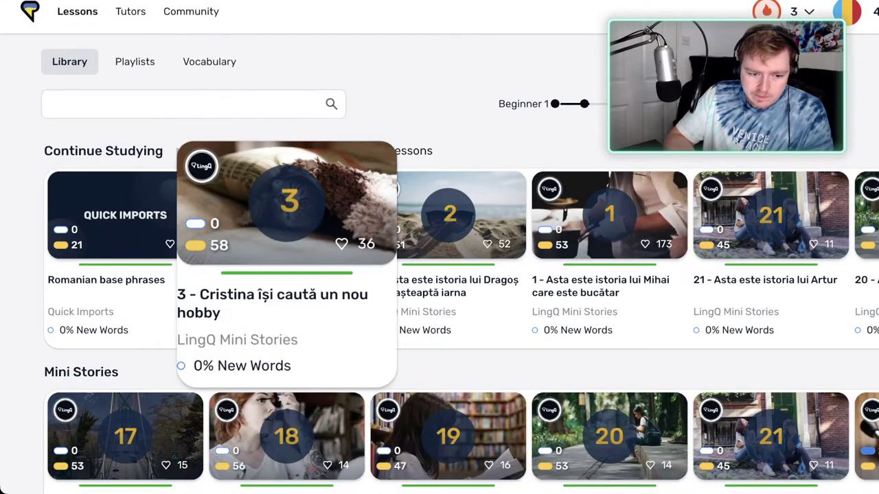
scroll(460, 261, down, 1)
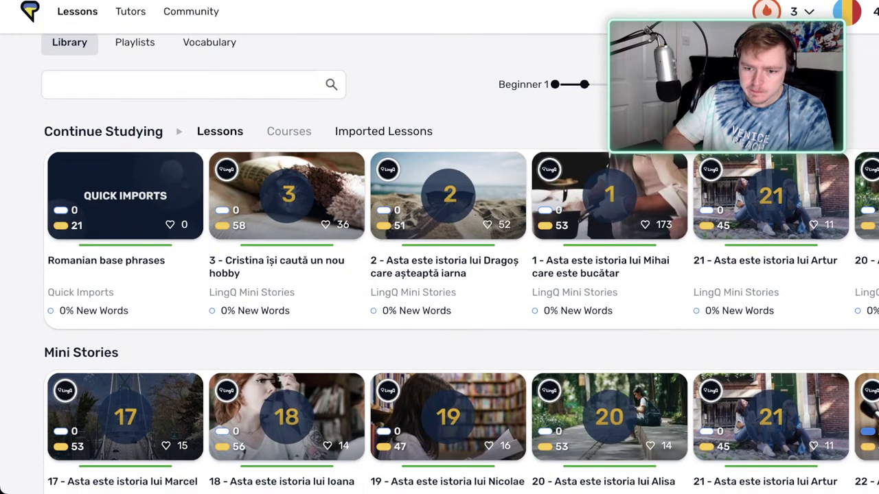
scroll(453, 233, down, 1)
mouse_move(449, 227)
scroll(450, 226, down, 1)
scroll(460, 261, down, 10)
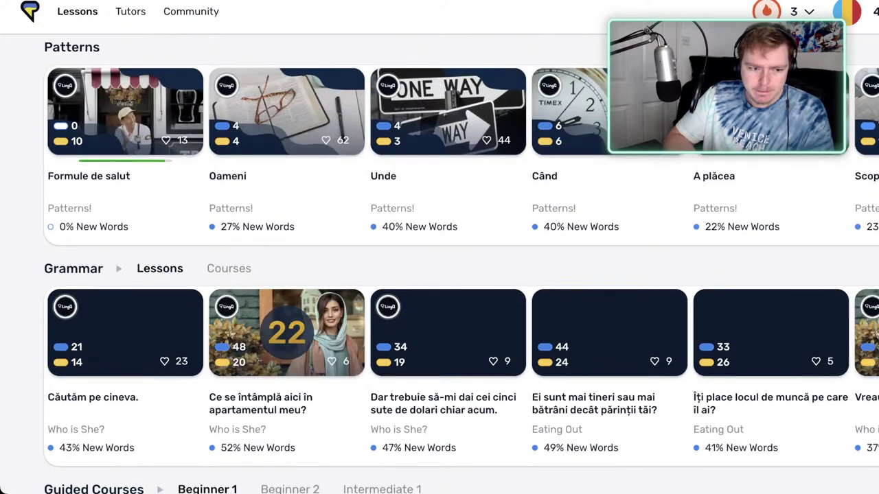
scroll(460, 261, down, 1)
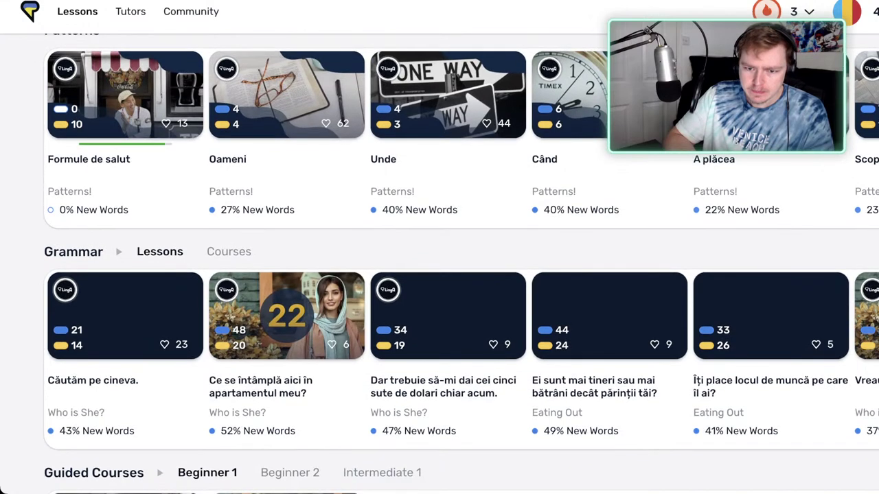
scroll(460, 261, down, 1)
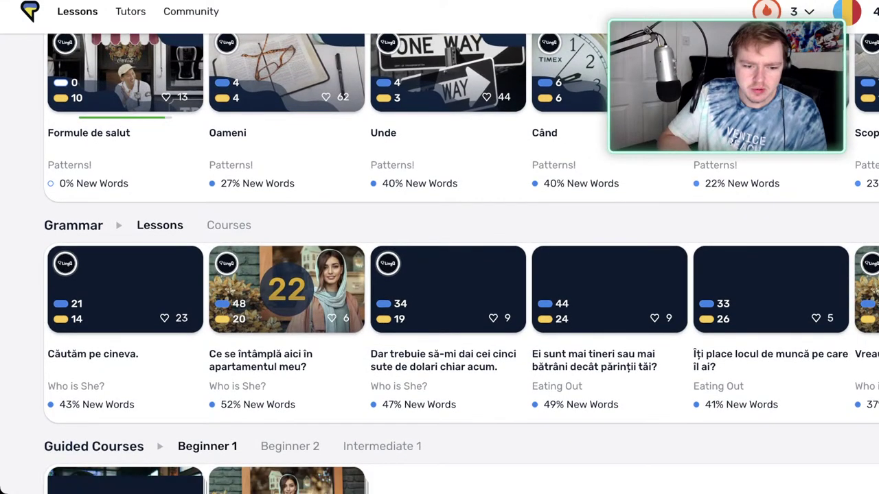
scroll(460, 261, down, 6)
scroll(460, 261, down, 1)
scroll(460, 261, down, 5)
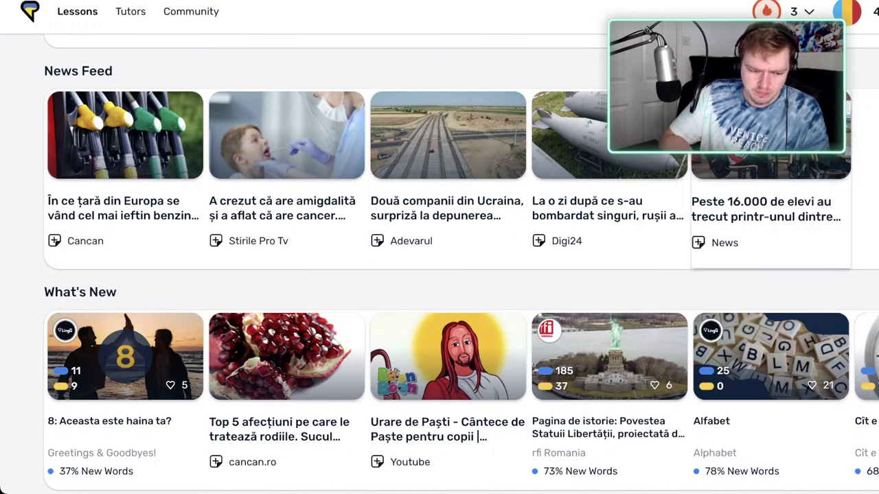
click(125, 148)
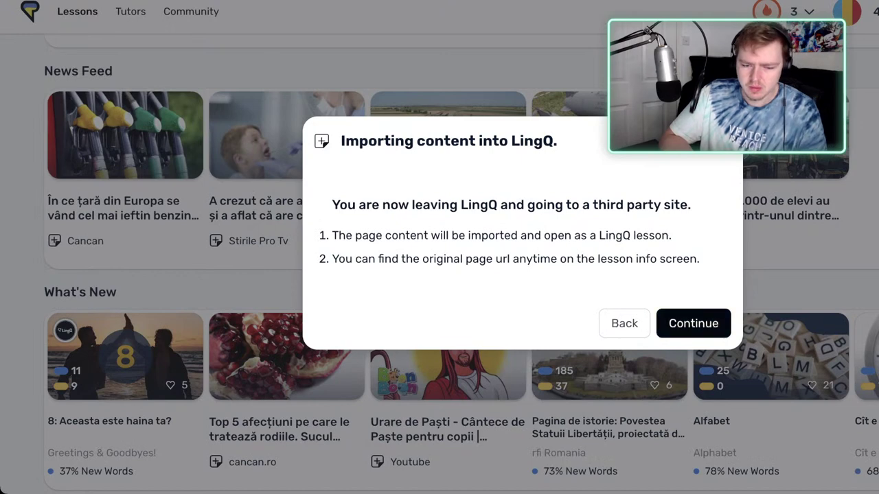
click(694, 323)
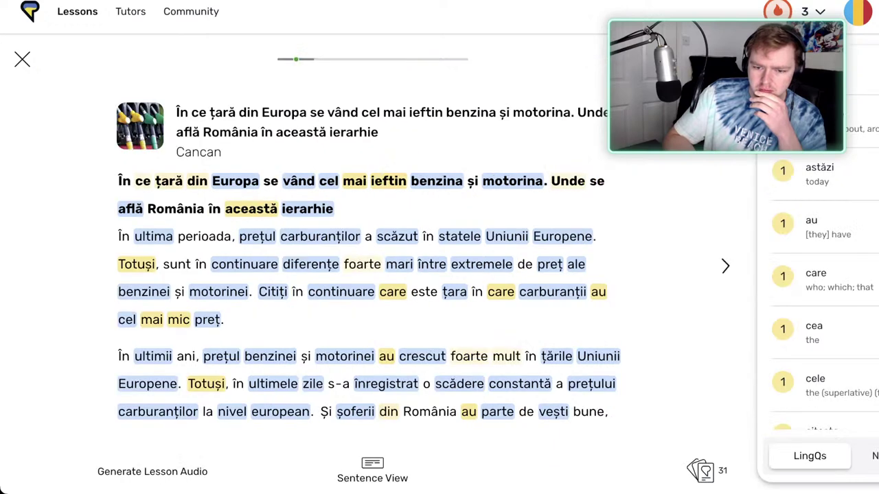
Look through the article's saved LingQs, show its new words while dismissing the streak challenge, and mark "benzina" as known.
scroll(821, 295, down, 17)
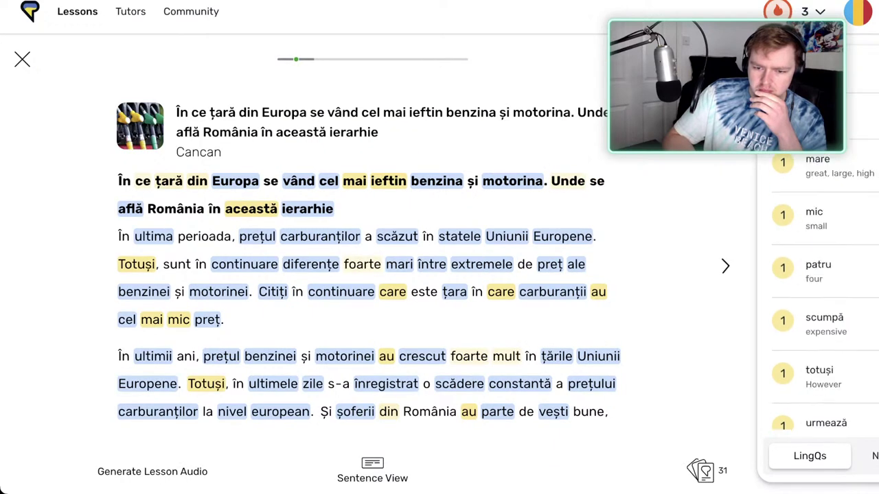
scroll(820, 295, up, 9)
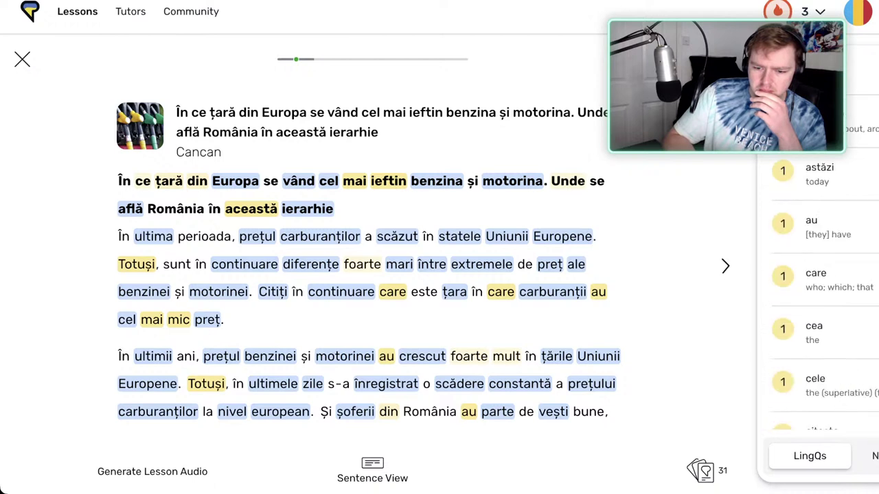
click(874, 456)
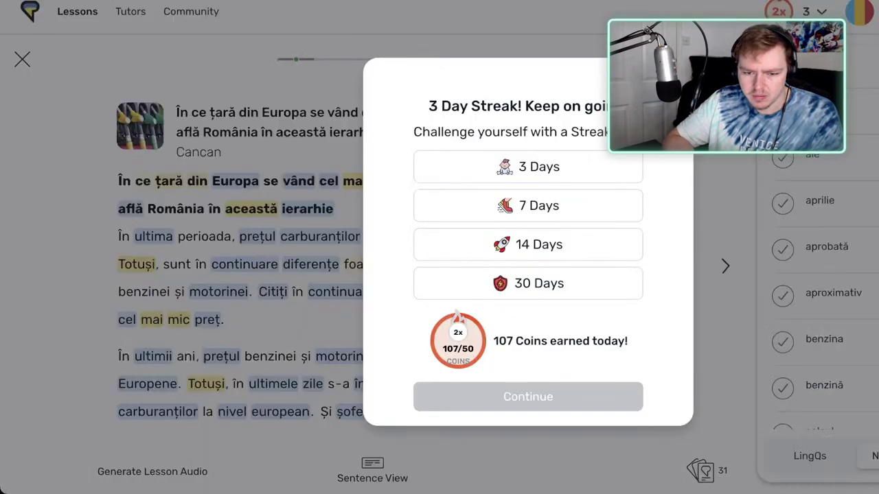
key(Escape)
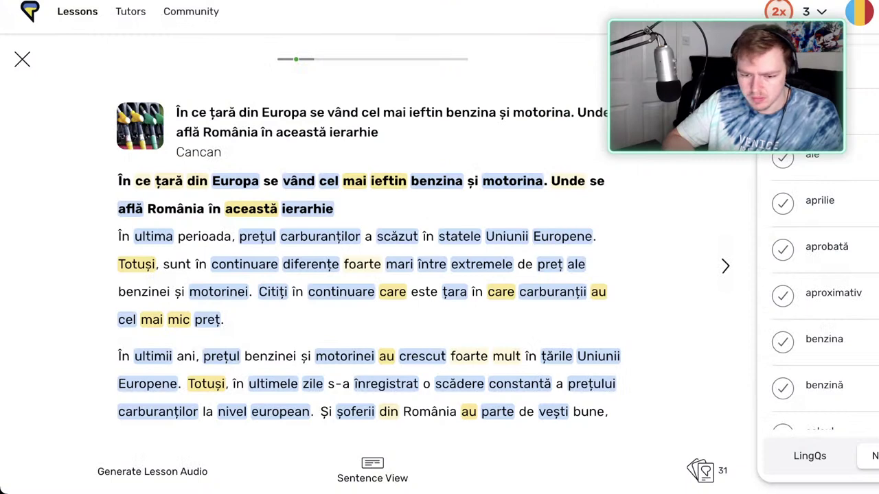
click(782, 342)
click(783, 342)
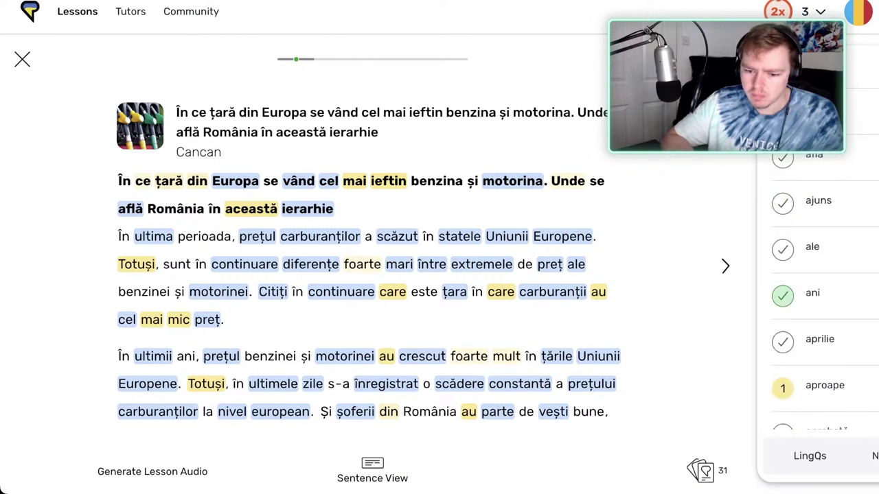
Try to page forward, cancel moving the page's words to known, and hide the vocabulary list.
click(810, 456)
click(725, 266)
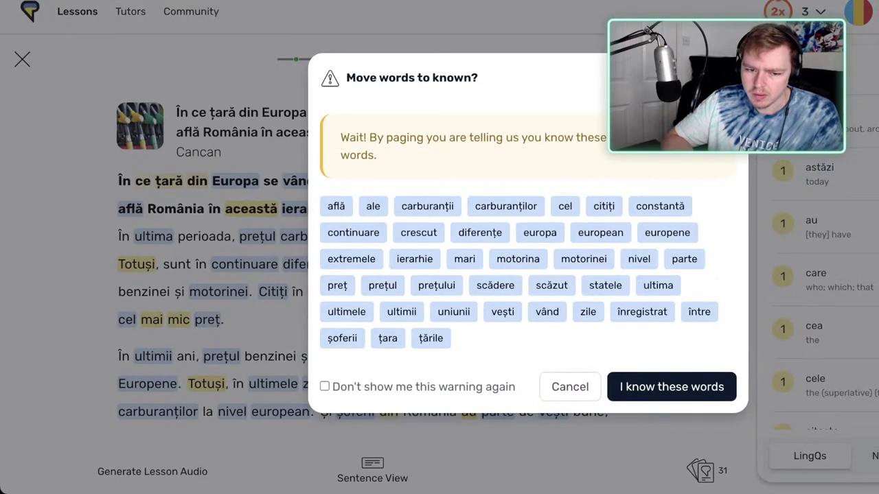
key(Escape)
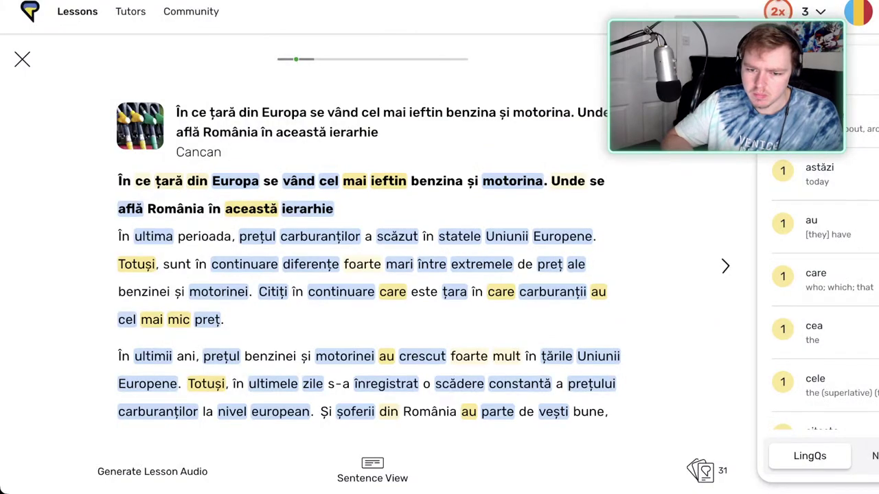
click(687, 60)
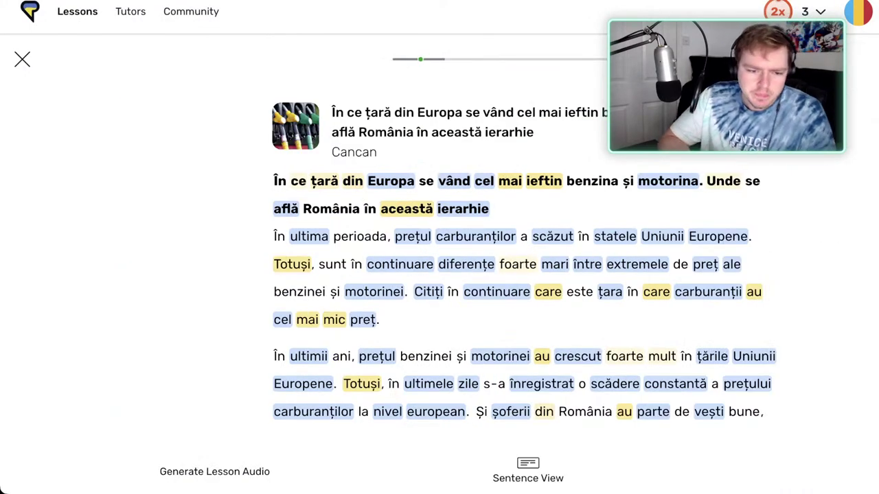
Set the headline word "țară" to status 3 (Familiar) and mark "Europa" as known.
key(Right)
key(Right)
key(Right)
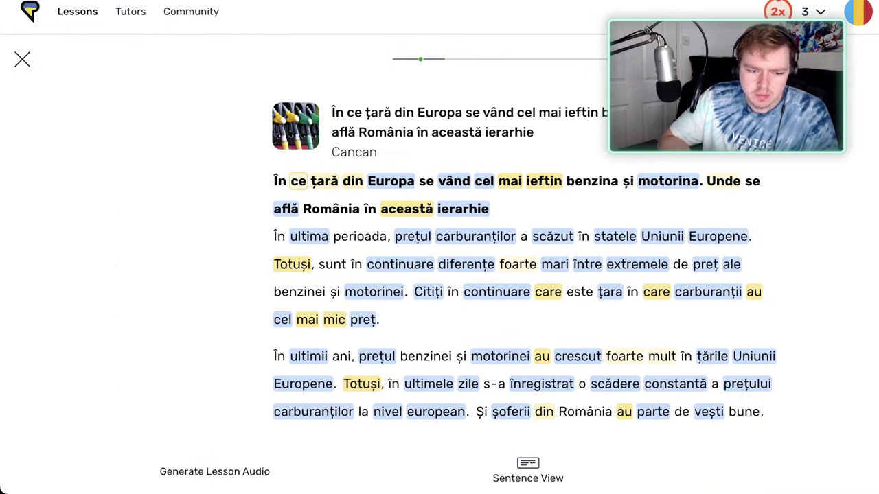
click(324, 181)
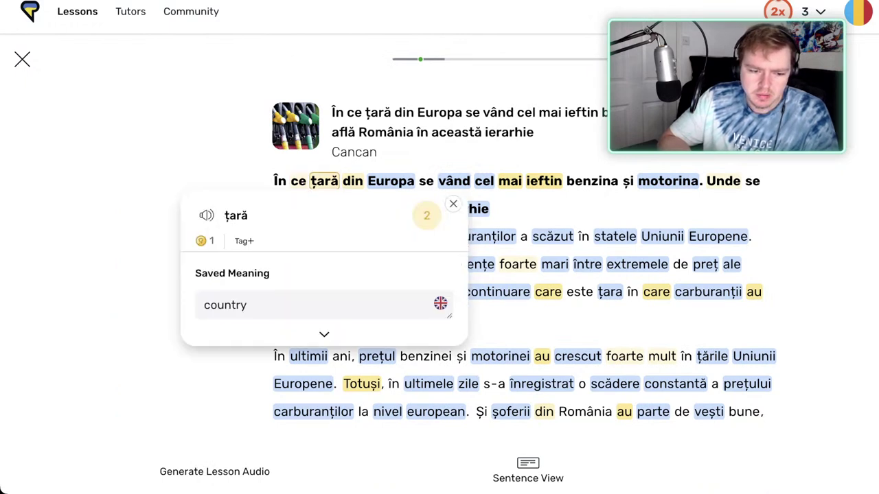
click(427, 216)
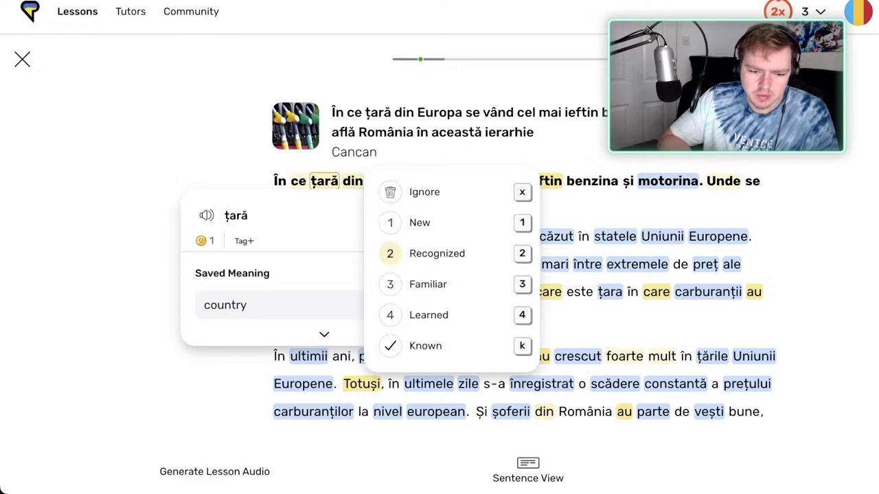
click(390, 284)
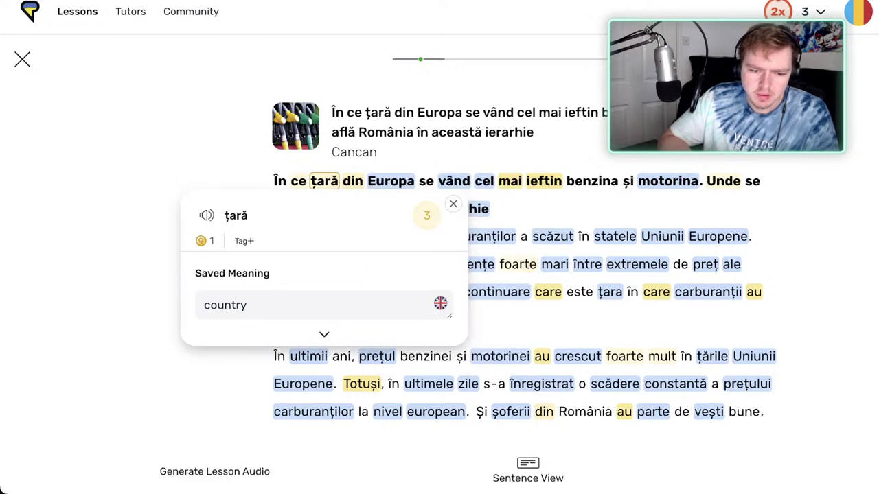
key(Return)
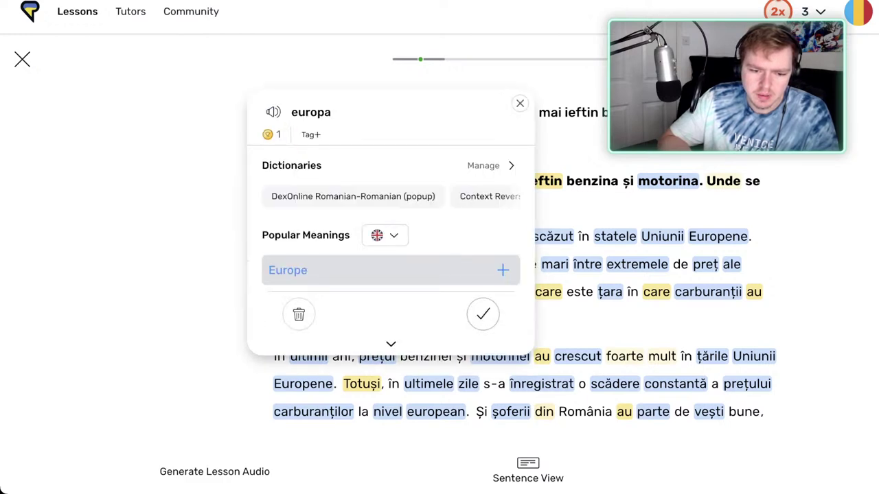
click(483, 314)
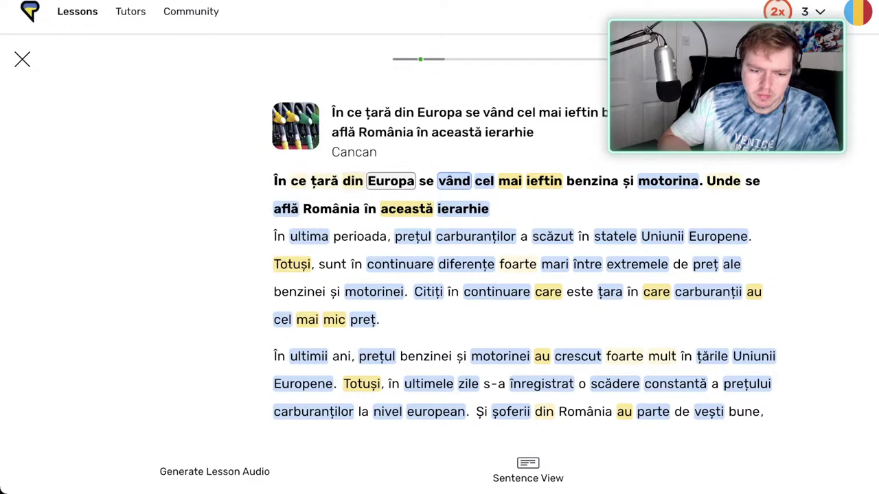
Look up the popular meanings of "vând" and "cel" in the article's headline without saving them.
key(Return)
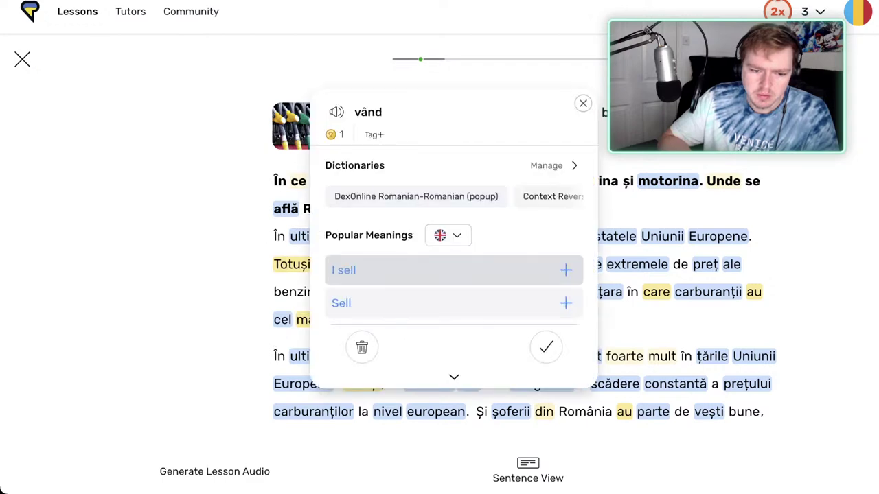
key(Escape)
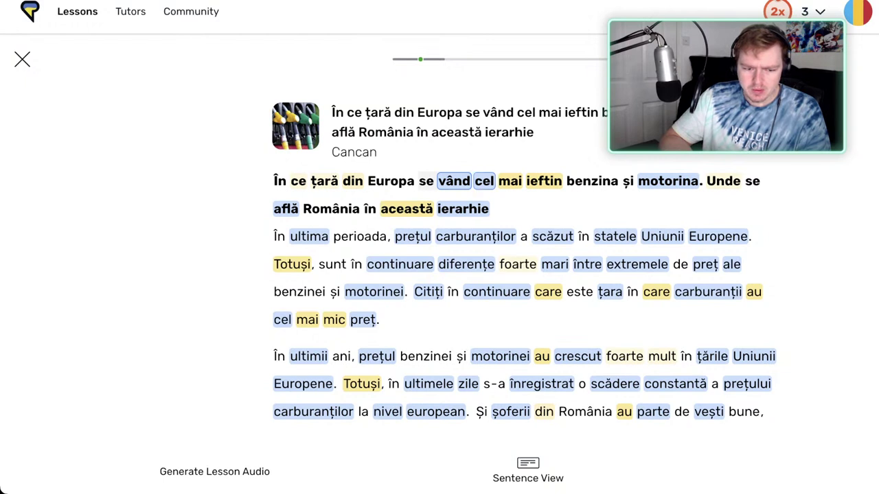
click(484, 182)
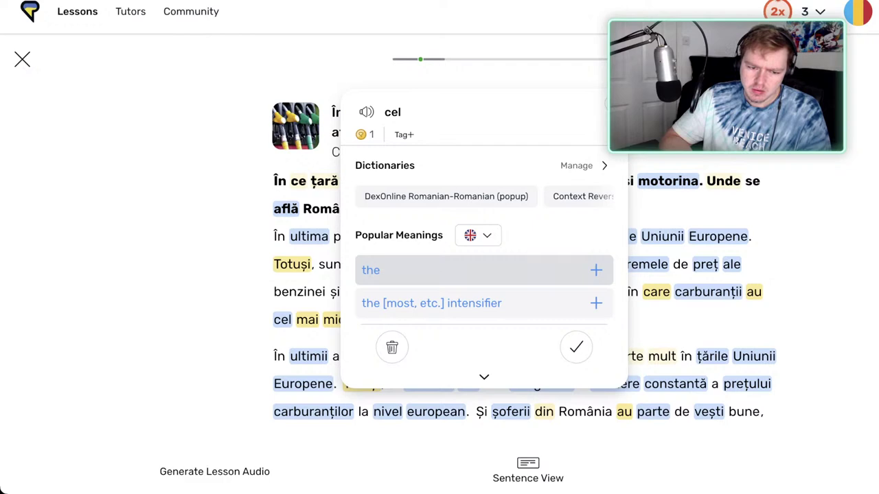
key(Escape)
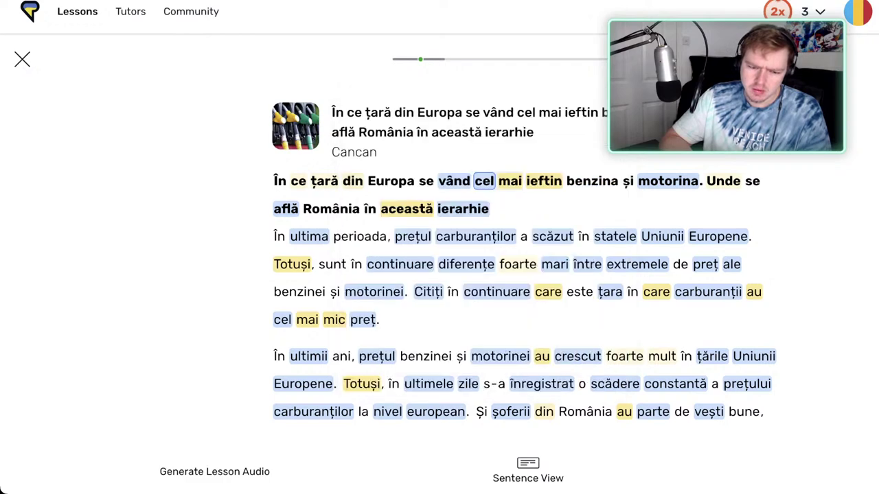
Save the headline word "vând" as a LingQ and look up the phrase "se vând cel mai ieftin" without saving it.
click(454, 181)
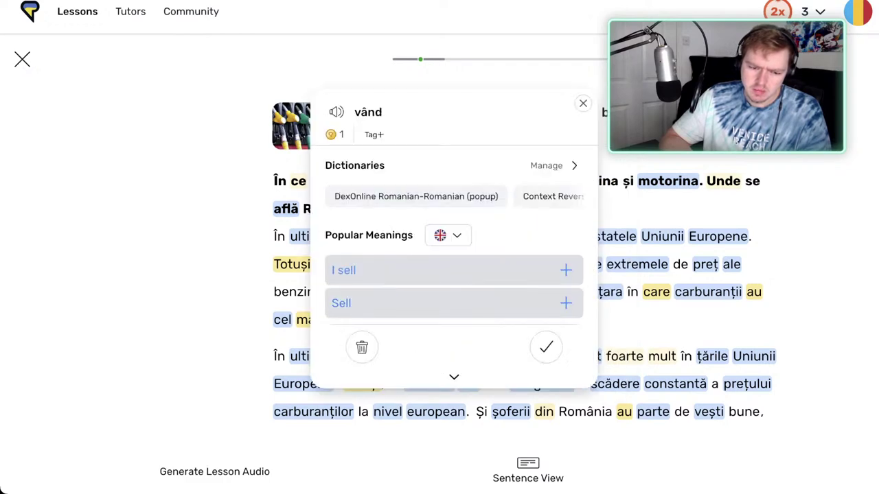
key(Escape)
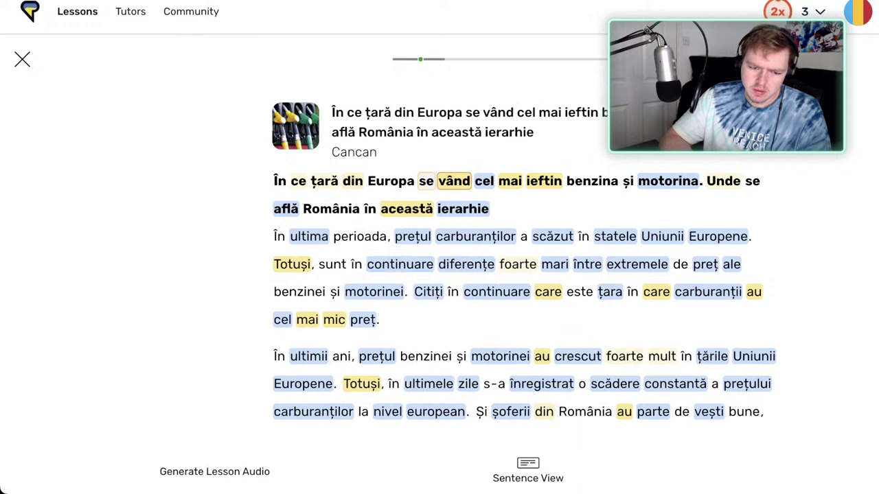
drag(462, 182, 560, 181)
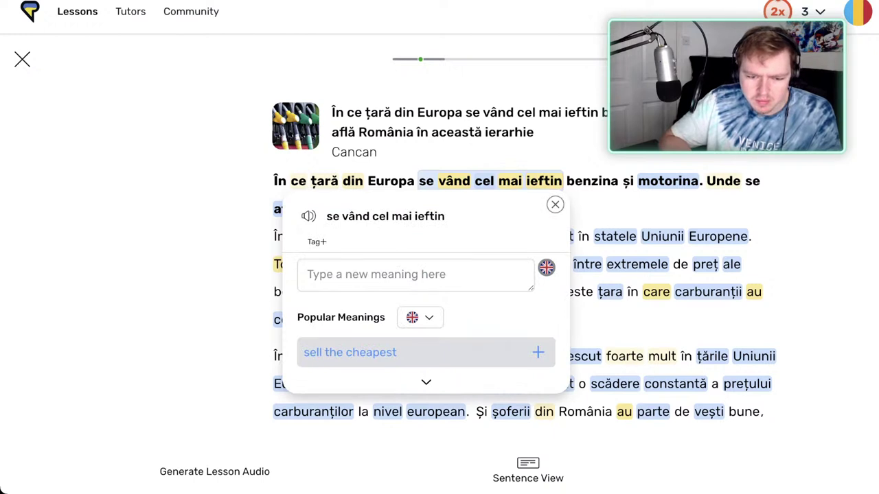
click(555, 205)
Check the saved meaning of "ieftin" and save the headline word "cel" with the popular meaning "the".
click(544, 181)
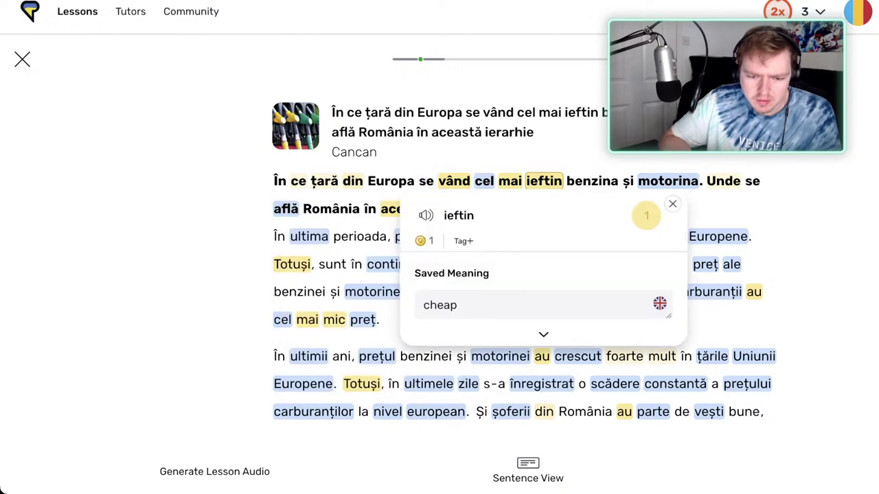
drag(563, 181, 502, 182)
key(shift+Left)
click(484, 181)
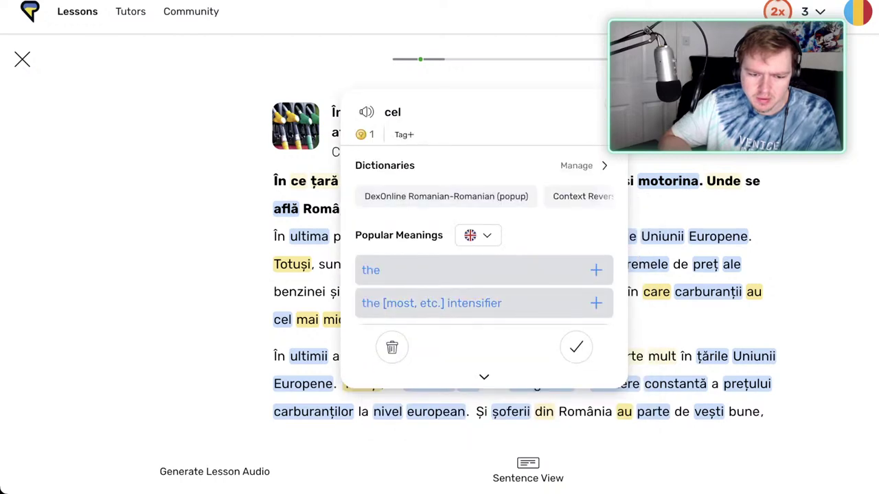
click(496, 280)
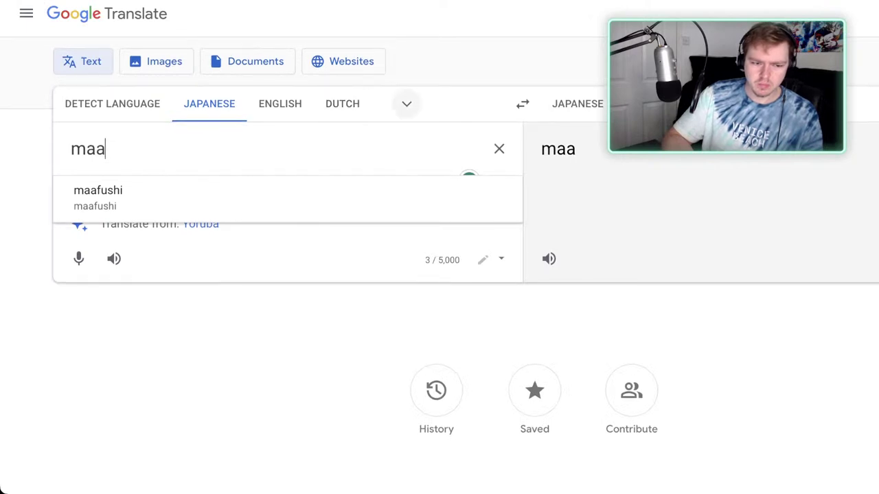
In Google Translate, set the source language to Romanian, translate "cel", and return to the LingQ article.
click(407, 104)
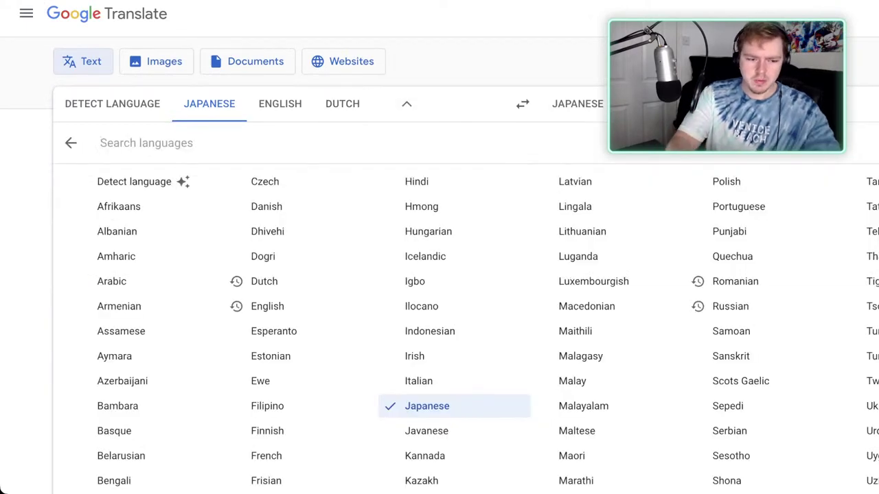
text(roman)
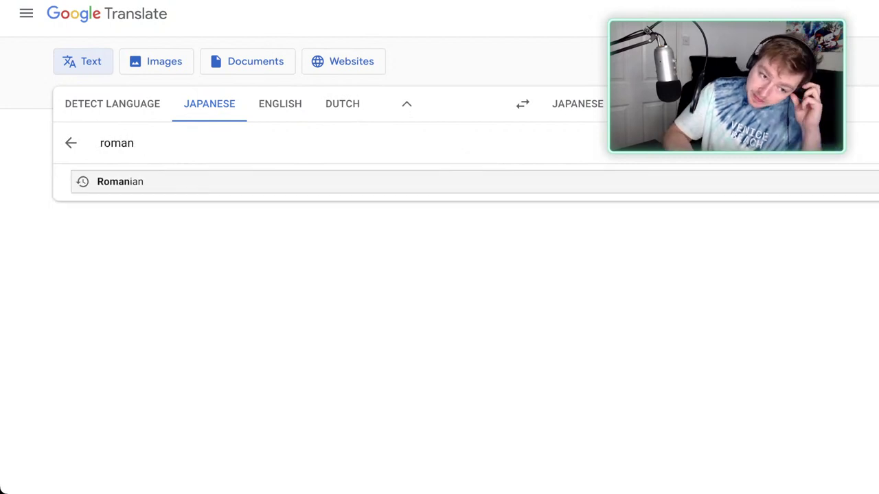
key(Return)
key(ctrl+a)
text(cel)
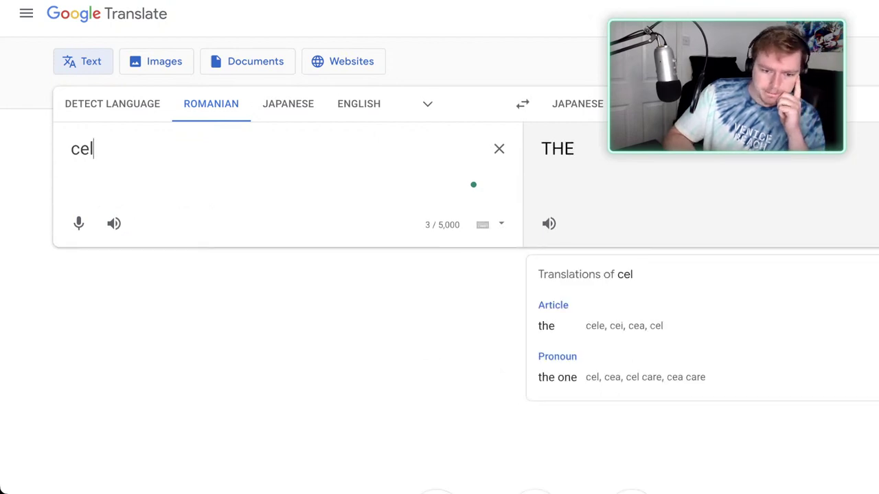
key(ctrl+Tab)
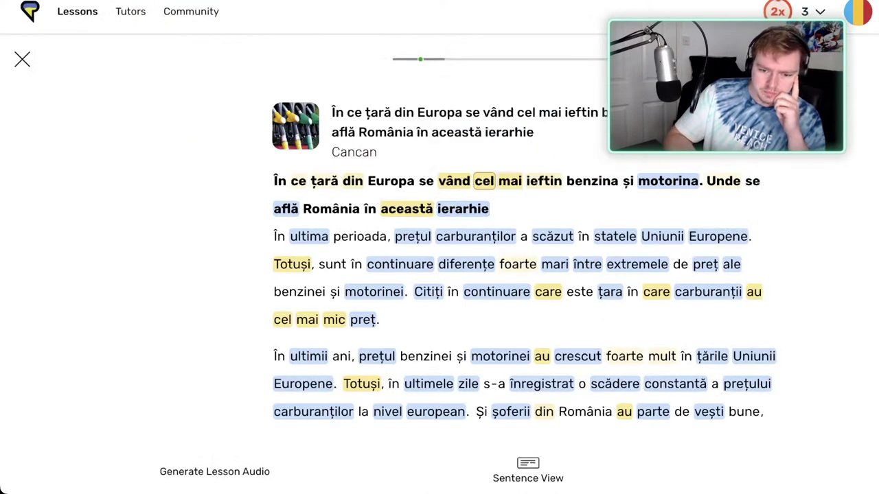
Mark "motorina" as known and save "află" with the popular meaning "found out, learn".
click(668, 181)
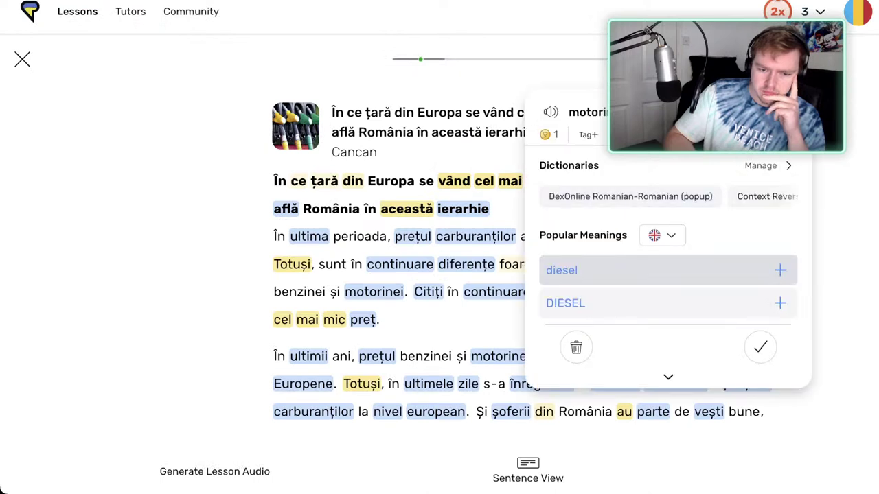
click(760, 348)
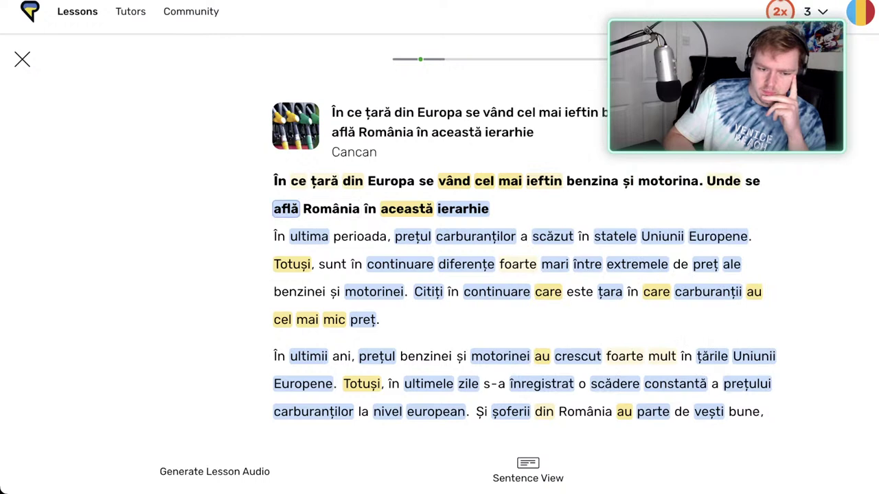
click(286, 209)
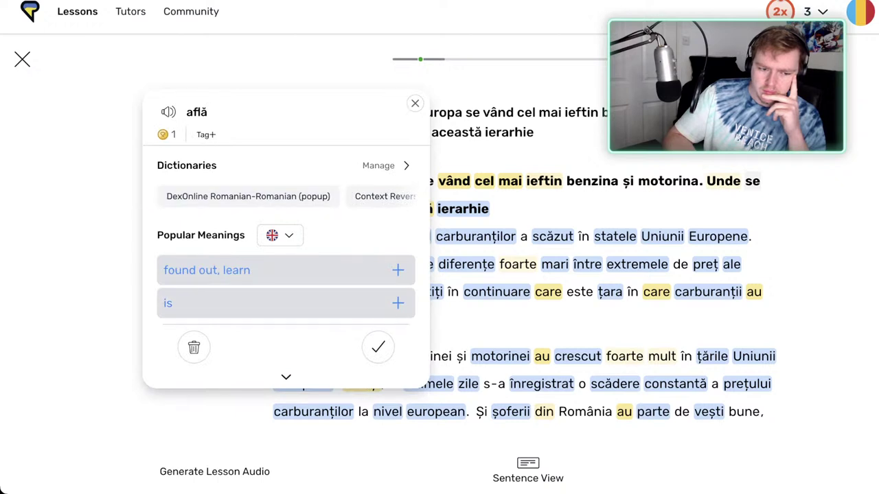
click(286, 271)
Save "ierarhie" with the meaning "hierarchy" and set its status to 2 (Recognized).
click(406, 209)
key(Right)
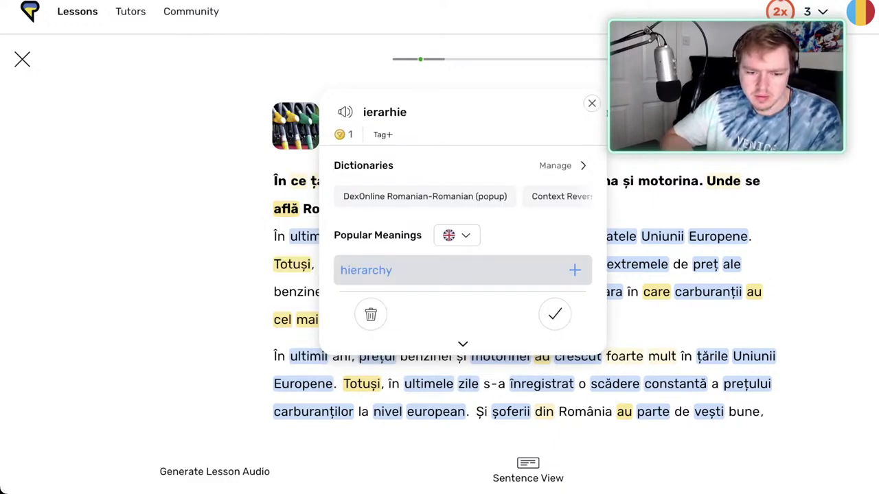
key(Return)
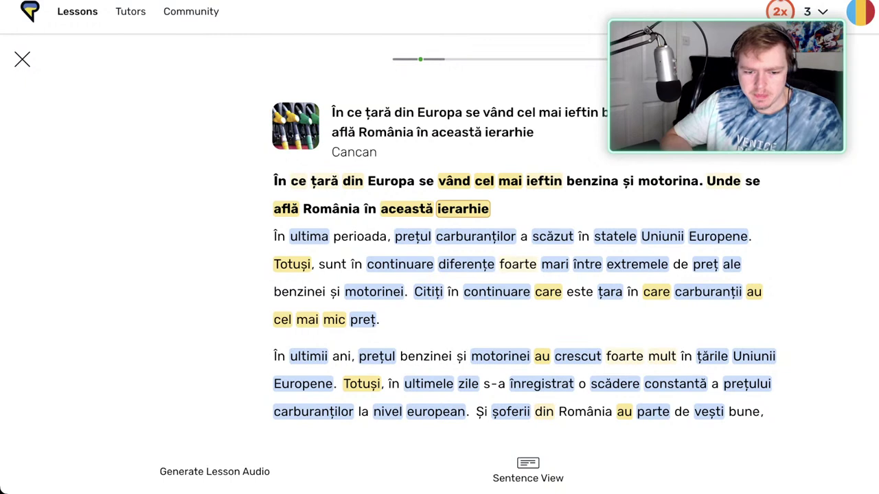
click(463, 209)
click(566, 243)
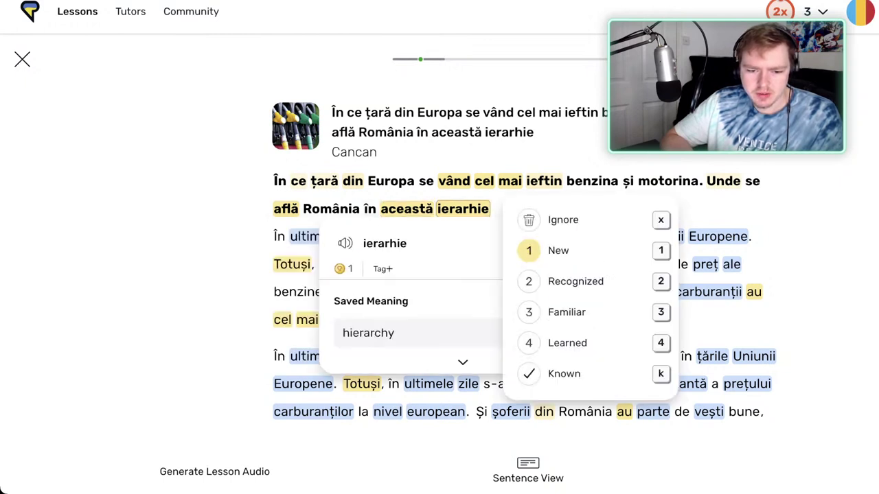
click(564, 281)
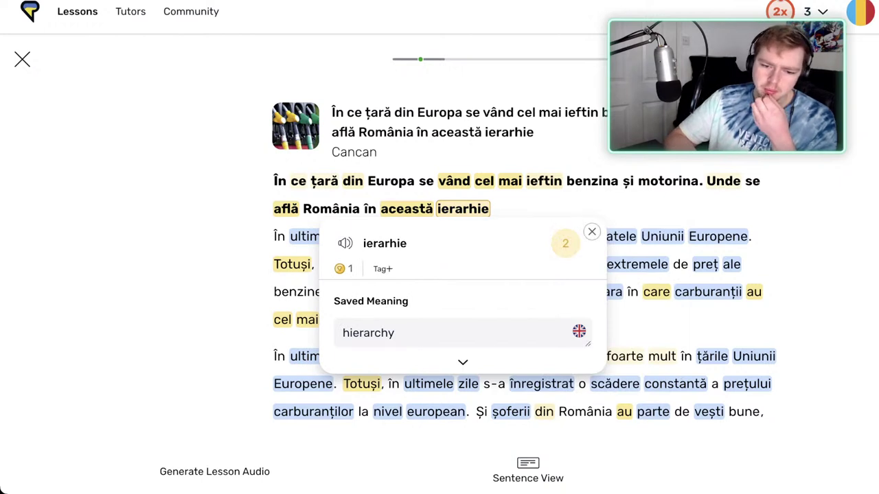
key(Escape)
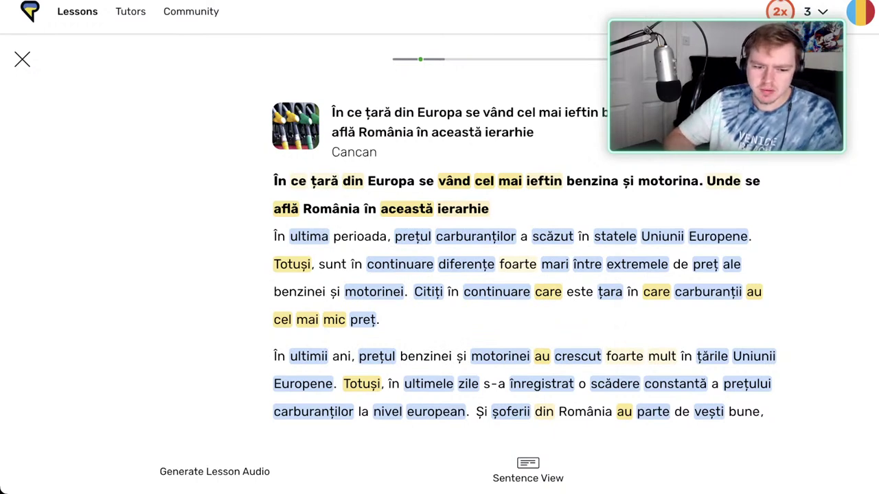
Mark "ultima" as known and save the phrase "în ultima perioada" with the meaning "lately".
click(309, 237)
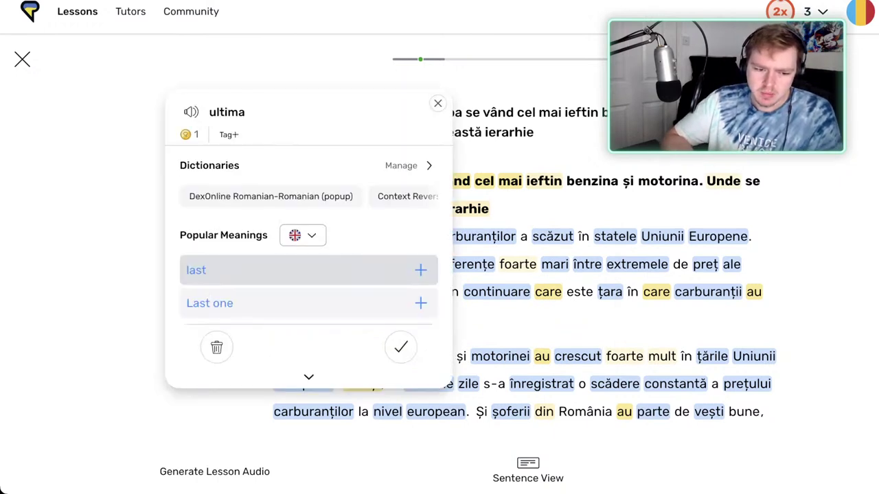
click(401, 347)
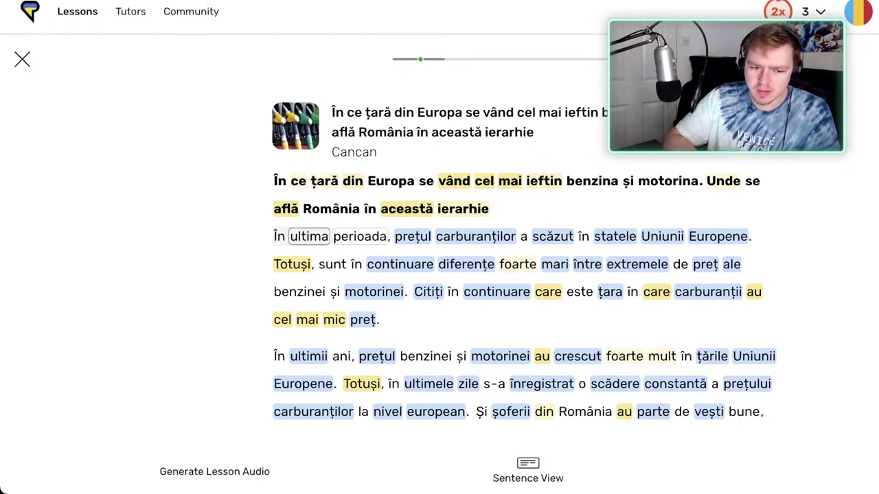
mouse_move(279, 237)
mouse_down()
mouse_move(364, 237)
mouse_move(278, 236)
mouse_up()
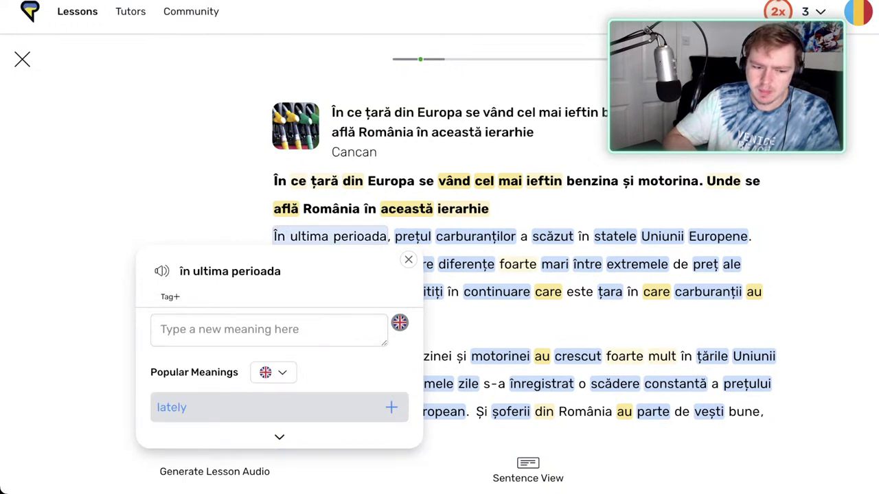
click(275, 408)
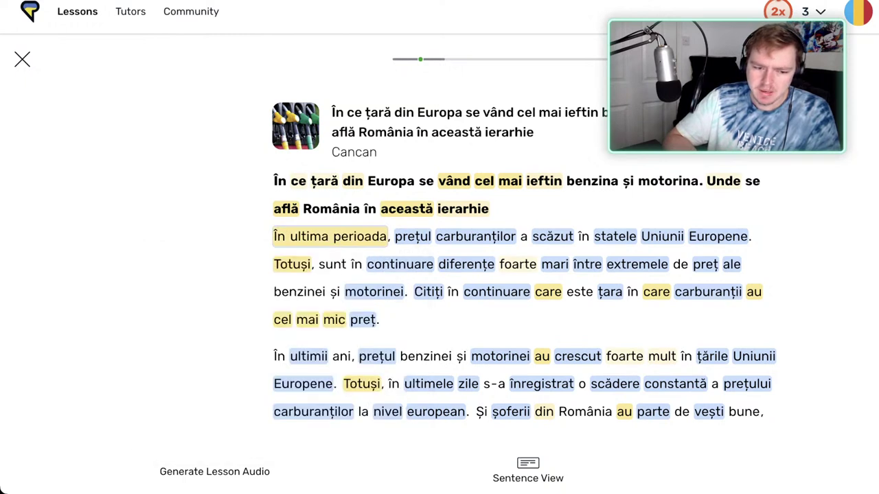
click(279, 236)
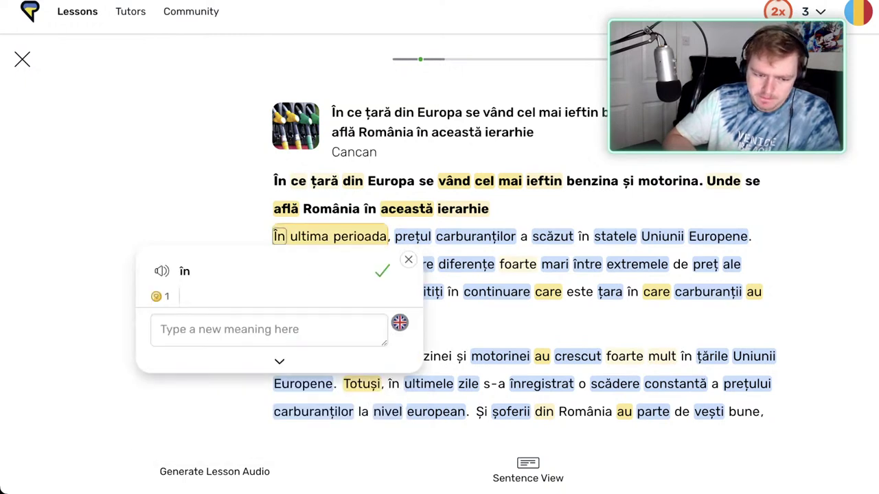
click(408, 260)
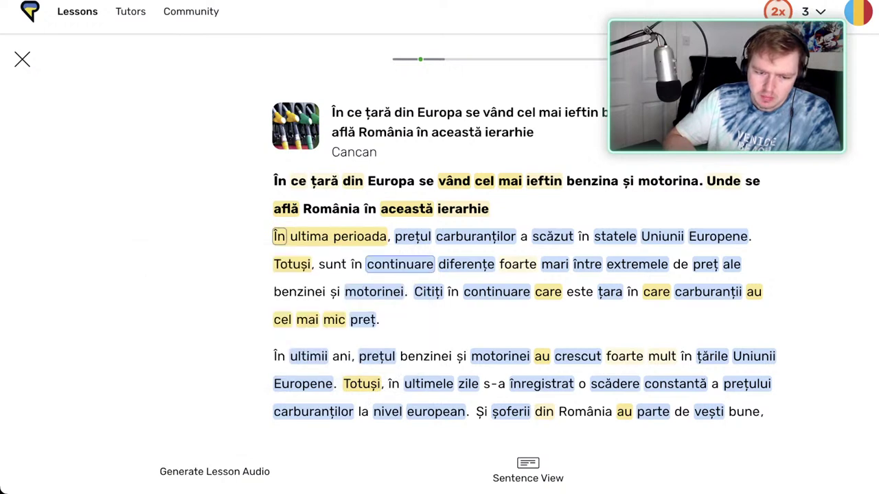
Save "carburanților" with the meaning "fuels" and "prețul" with the meaning "price" in the first paragraph.
click(412, 237)
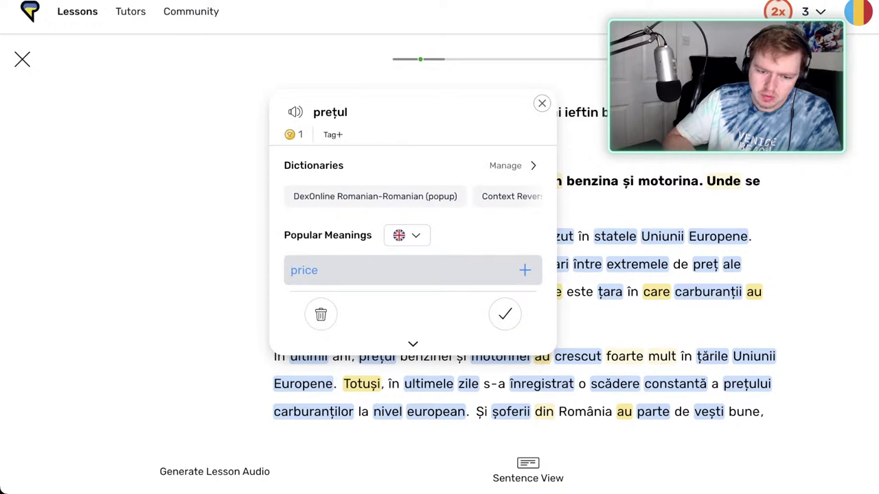
click(412, 270)
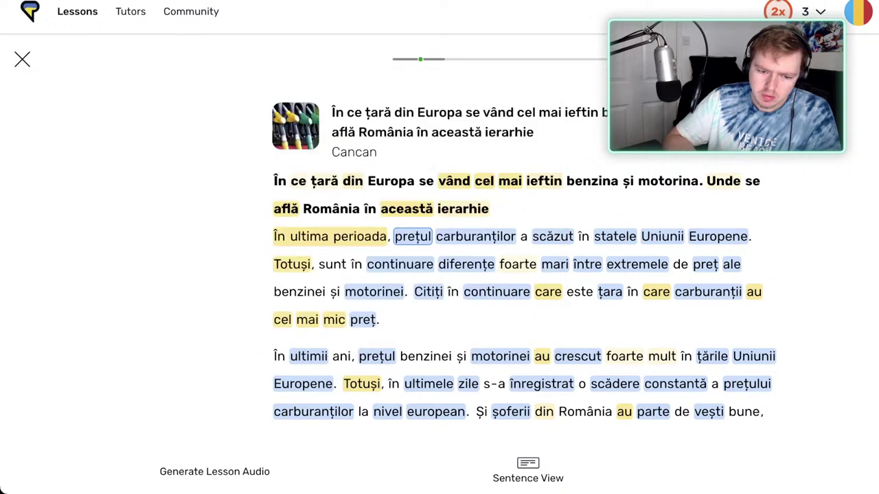
key(Right)
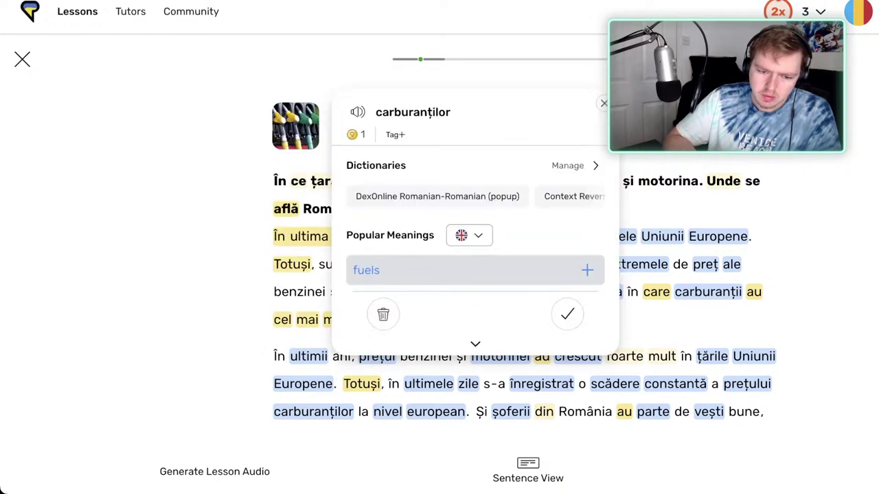
key(Escape)
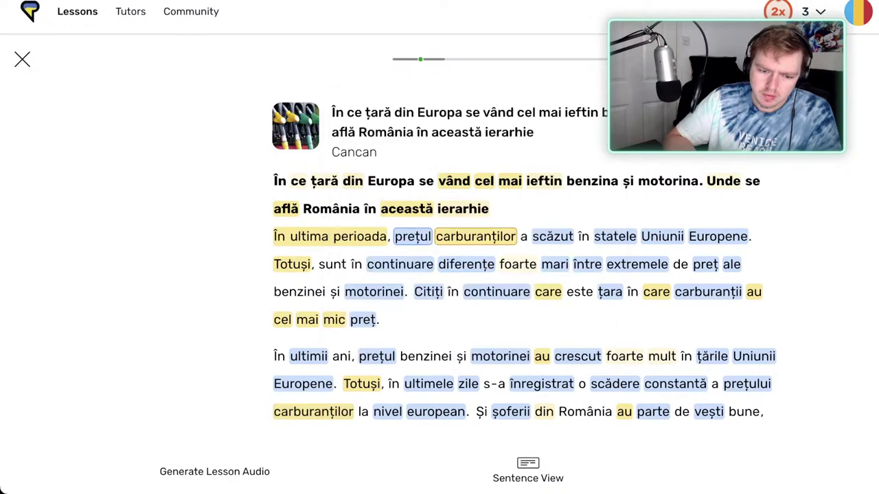
key(Left)
key(Return)
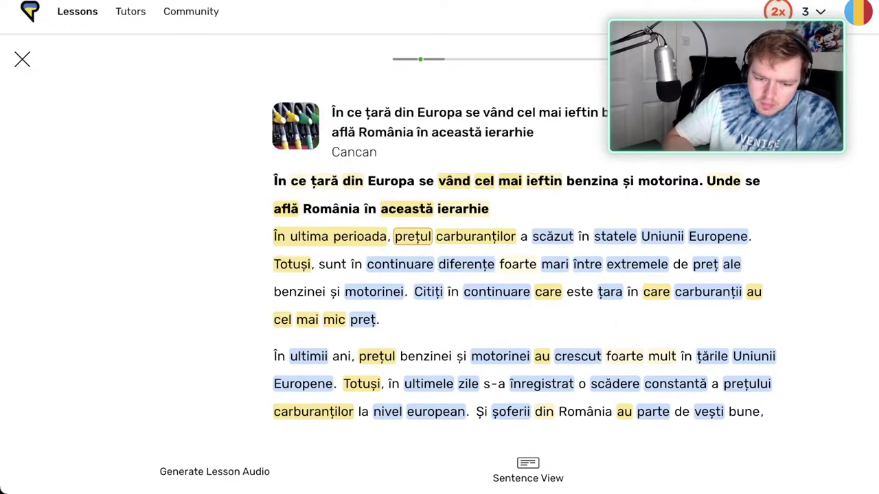
Save "scăzut" in the first paragraph as a new LingQ using one of its popular meanings.
click(553, 237)
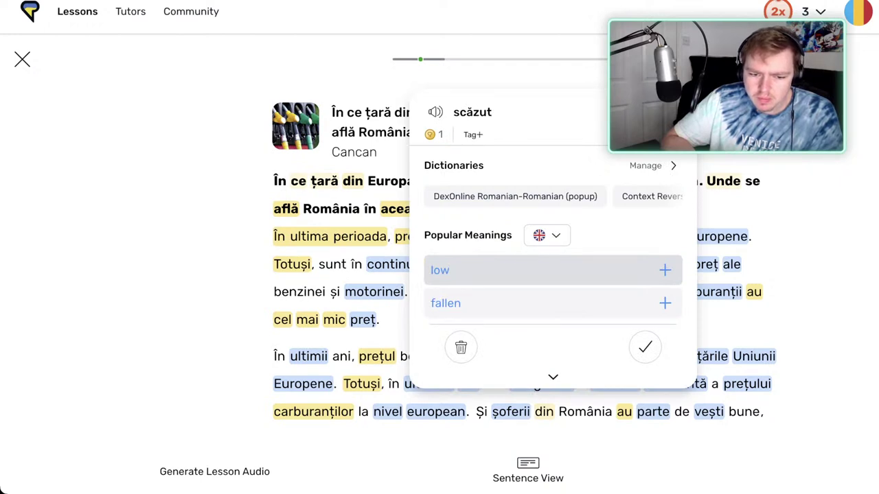
key(Down)
key(Return)
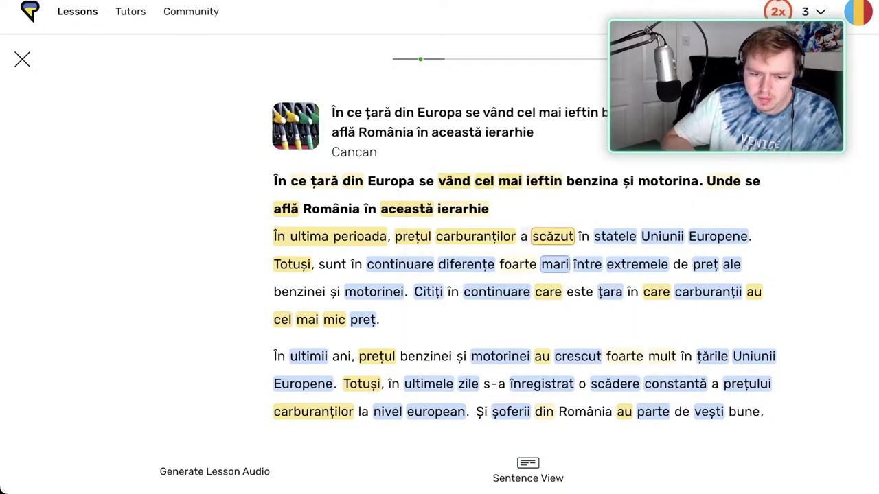
Look up the phrase "prețul carburanților a scăzut" without saving it, and review the saved meaning of "carburanților".
key(shift+Left)
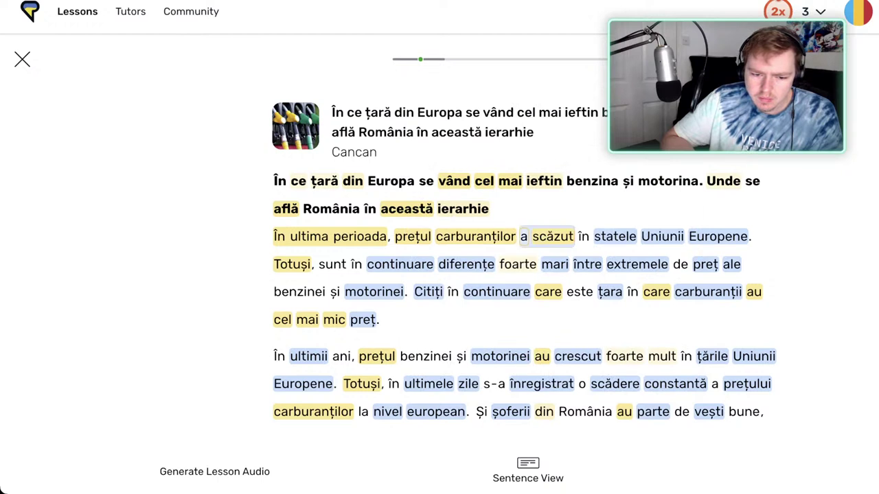
key(shift+Left)
key(shift+Left)
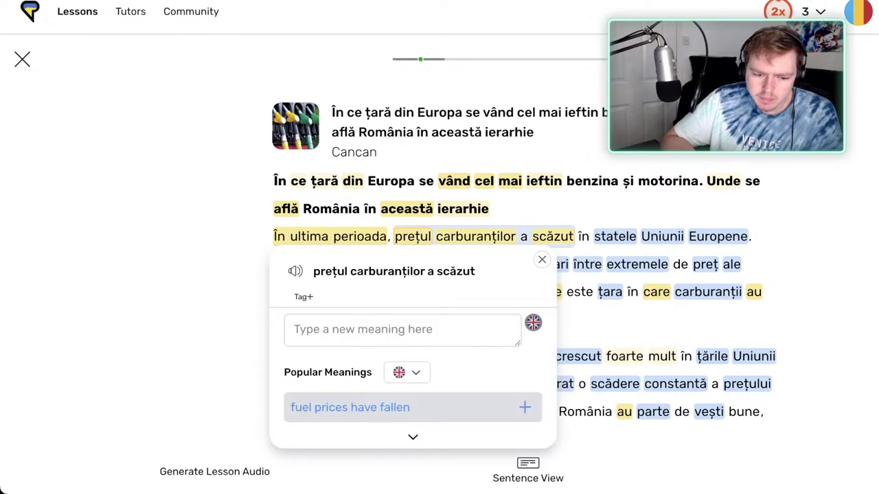
key(Escape)
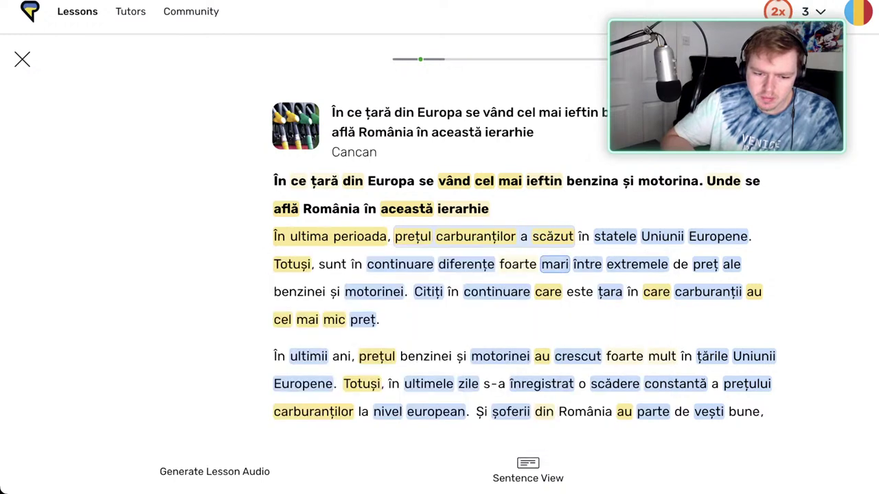
click(475, 237)
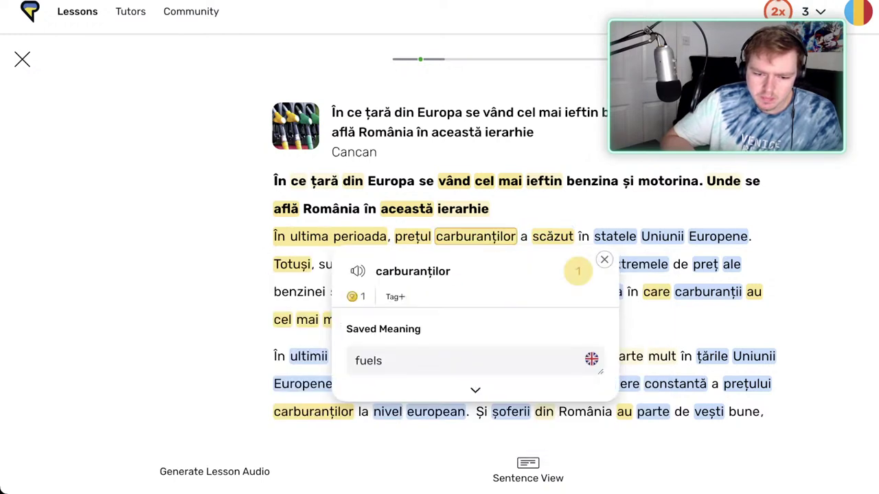
Change the status of the saved word "prețul" in the first paragraph to Recognized.
click(604, 260)
key(Left)
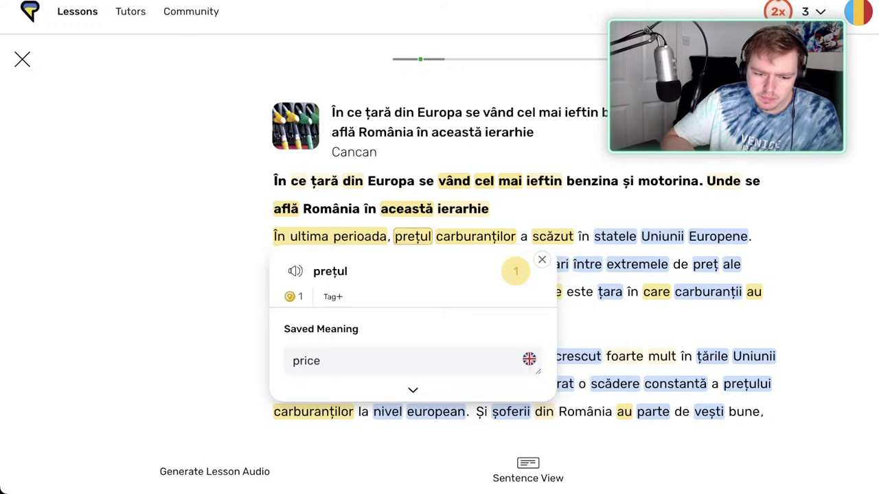
click(516, 272)
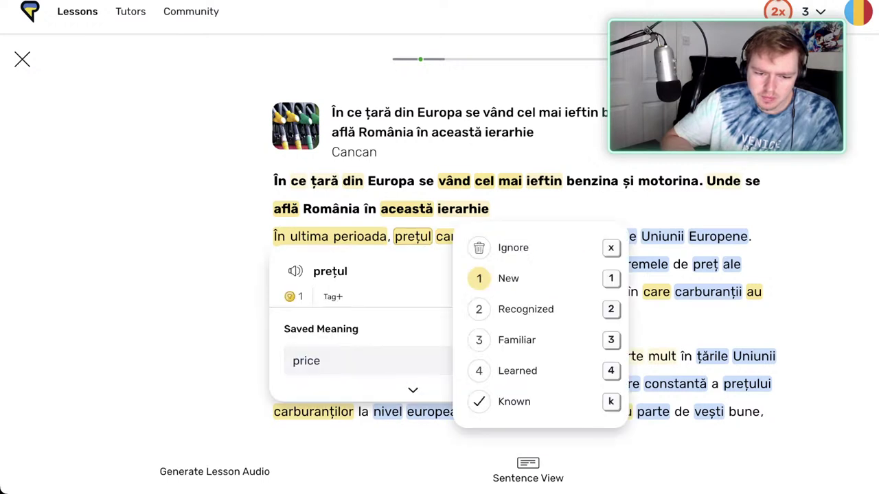
click(508, 309)
click(583, 236)
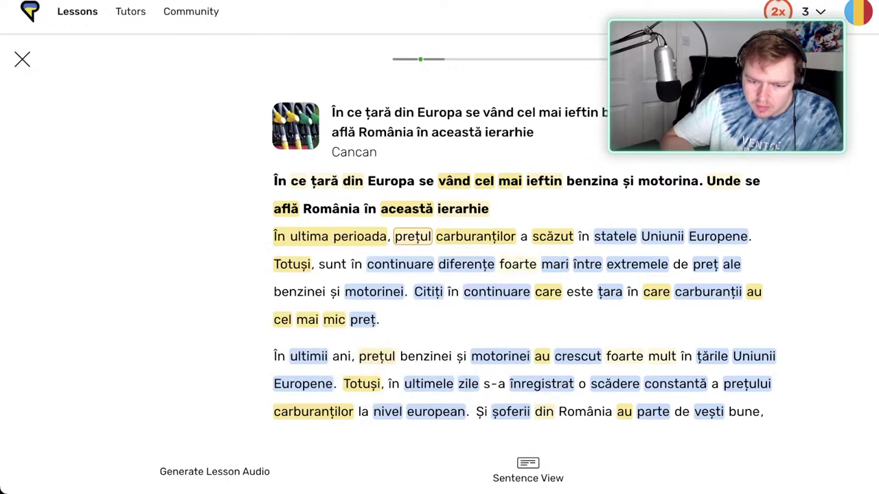
Mark "statele", "Uniunii" and "Europene" in the first sentence as known.
click(615, 236)
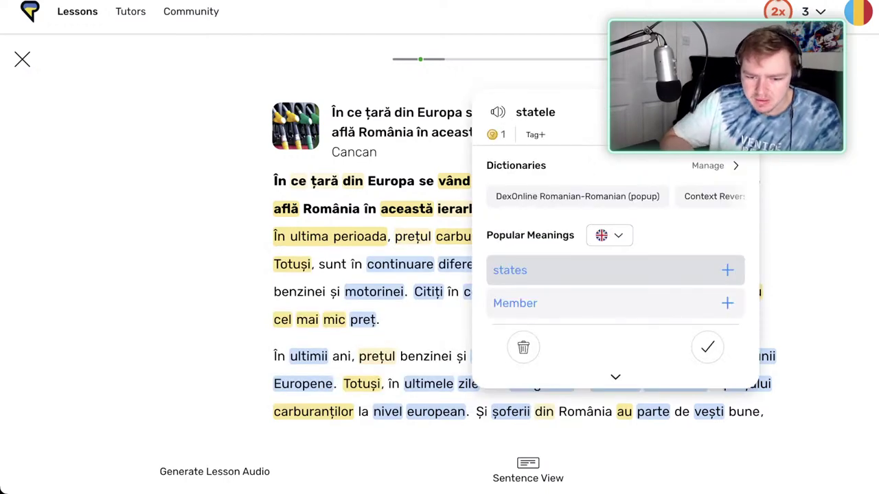
click(707, 347)
click(663, 236)
key(k)
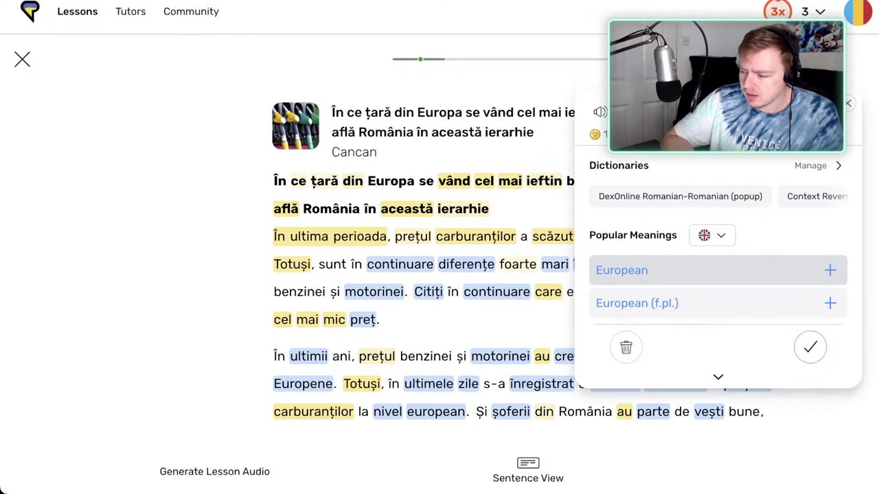
key(k)
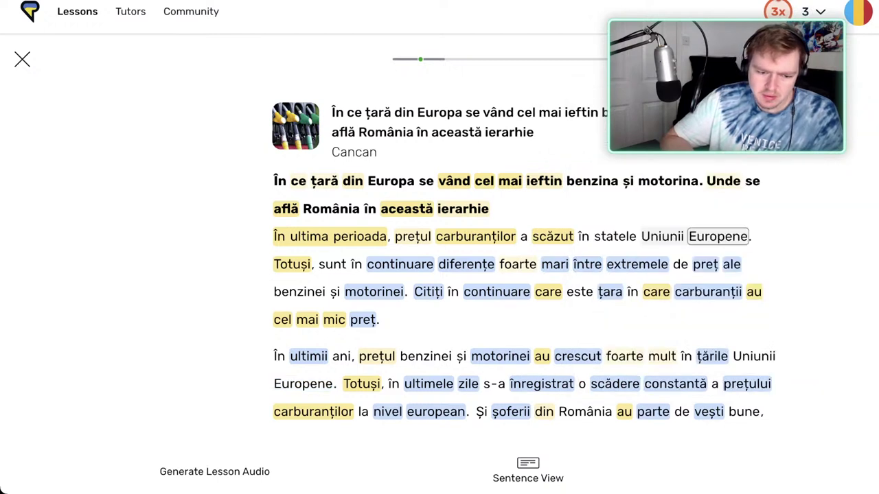
Review the saved meaning of "Totuși" and look up the phrase "totuși sunt" without saving it.
key(Right)
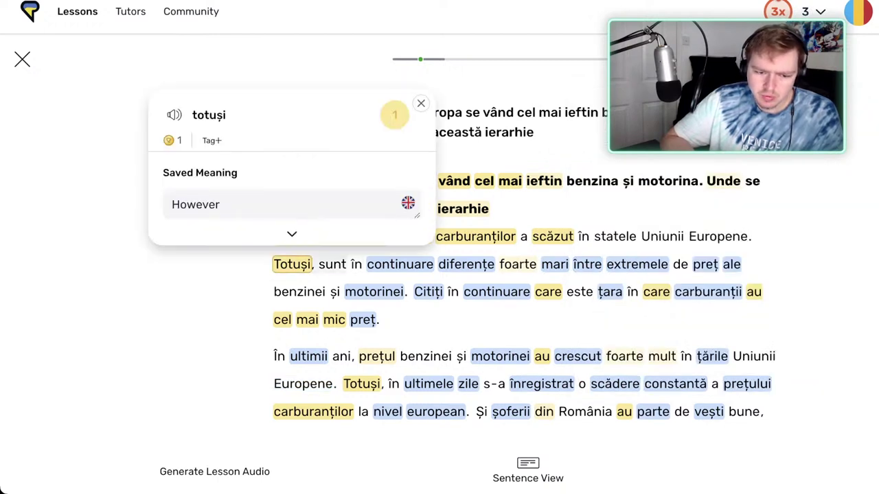
drag(345, 265, 301, 265)
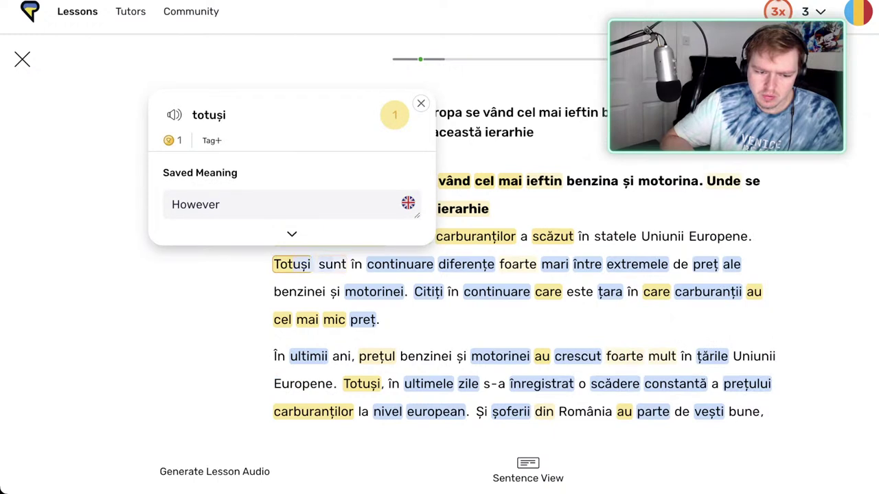
key(shift+Right)
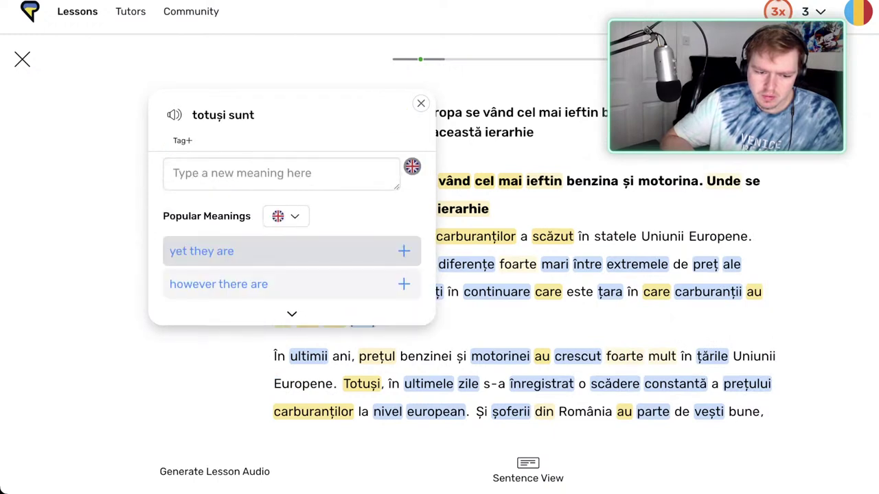
key(Escape)
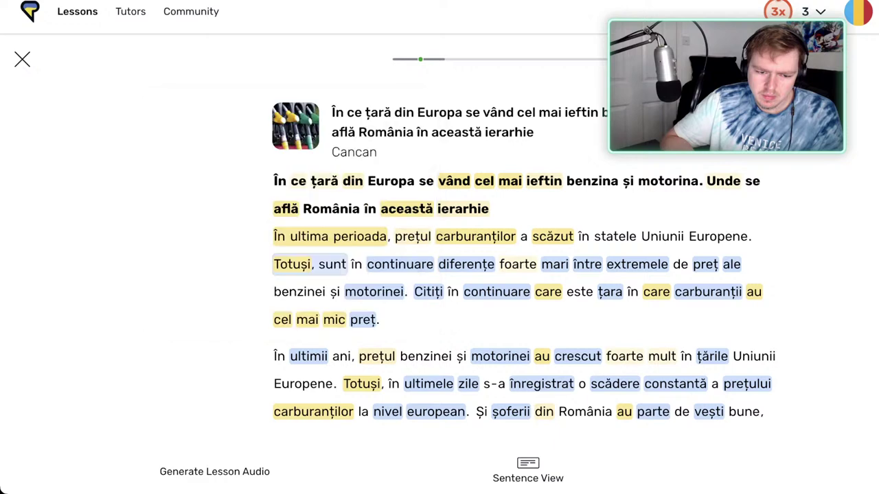
Mark "continuare" and "diferențe" in the second sentence of the first paragraph as known.
key(Right)
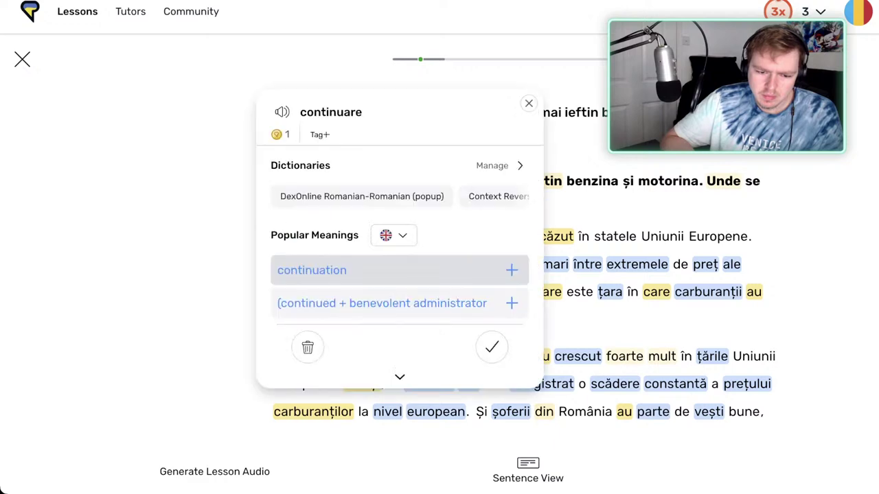
key(Escape)
key(Right)
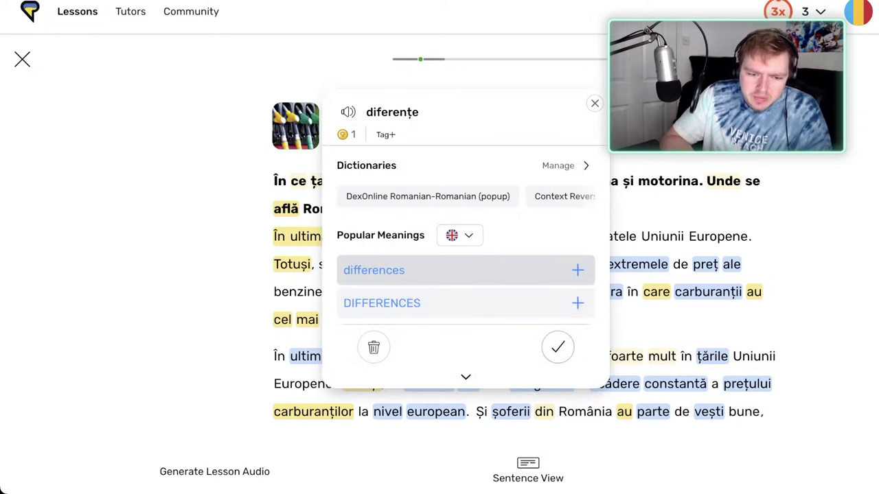
key(Escape)
Save "mari" with the meaning "large", and mark "între" and "extremele" as known.
key(Right)
key(Right)
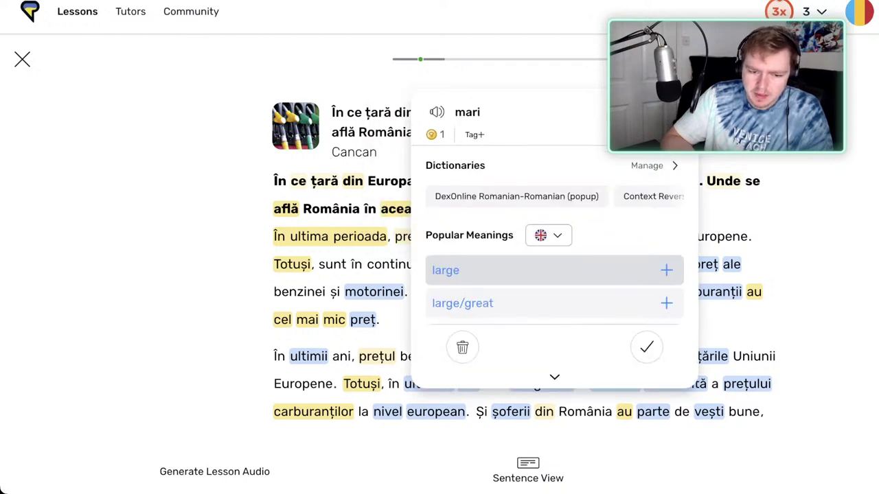
click(556, 270)
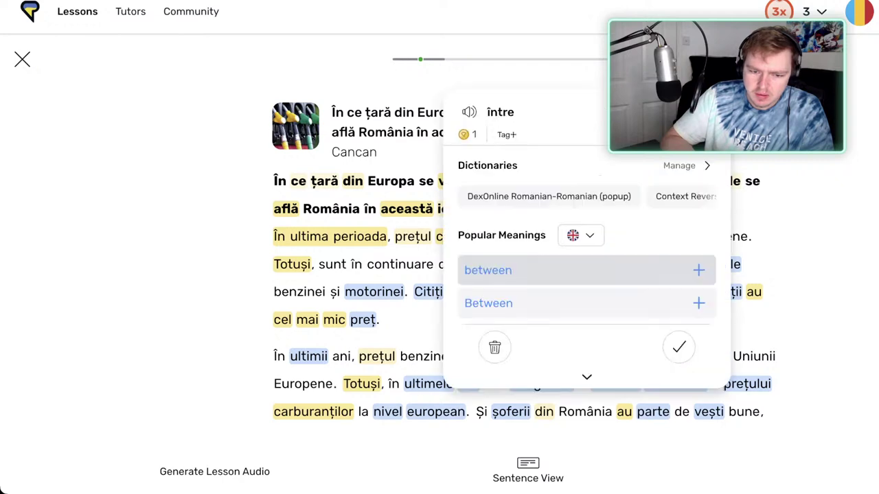
key(1)
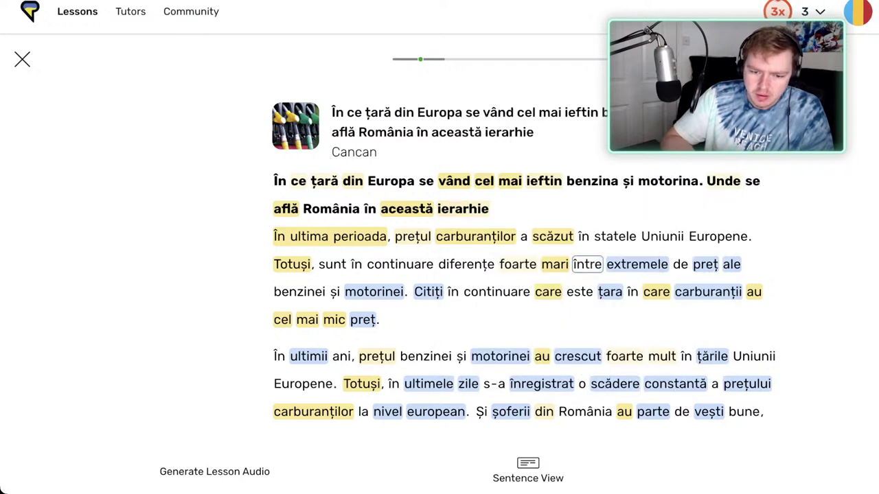
key(Right)
key(k)
Save "preț" with the meaning "price" and "ale" as new LingQs, and mark "motorinei" as known.
key(Right)
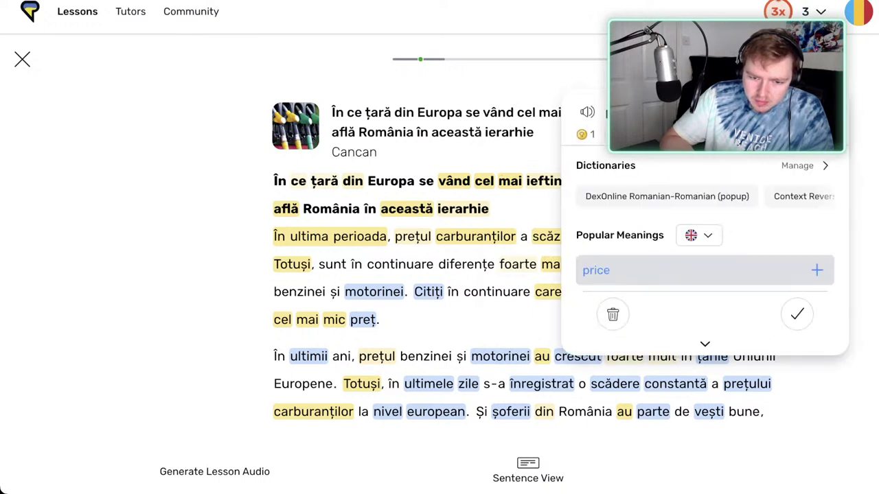
key(Right)
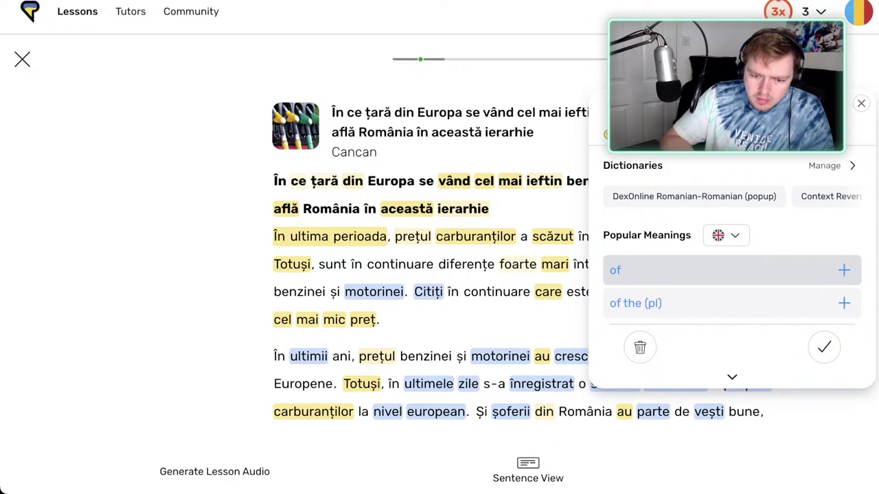
key(Escape)
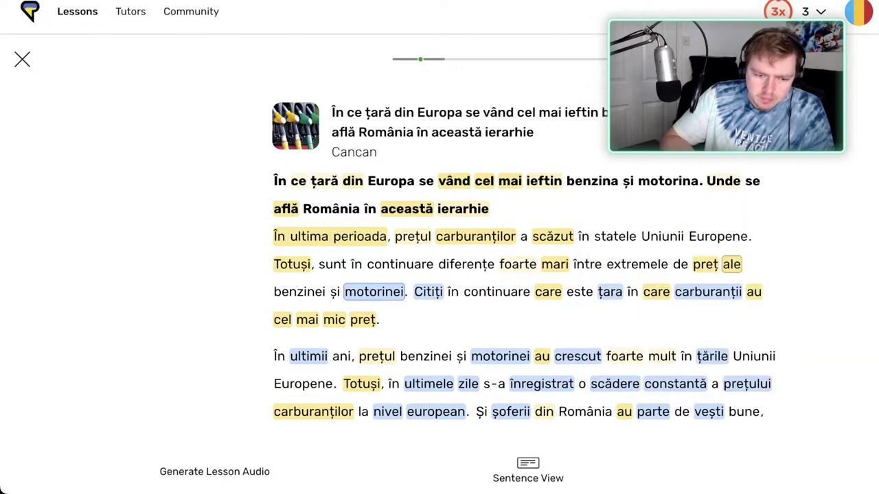
click(374, 292)
Save "Citiți" using one of its popular meanings, and look up the phrase "citiți în continuare care" without saving it.
key(Right)
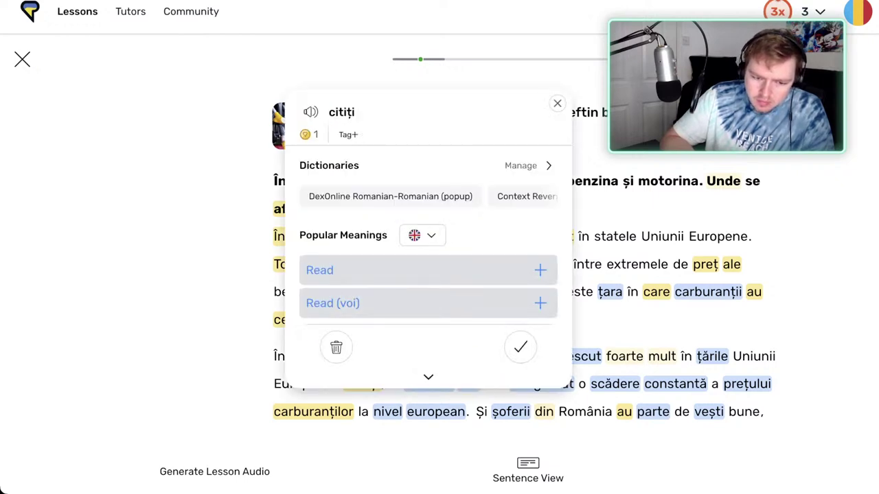
key(Escape)
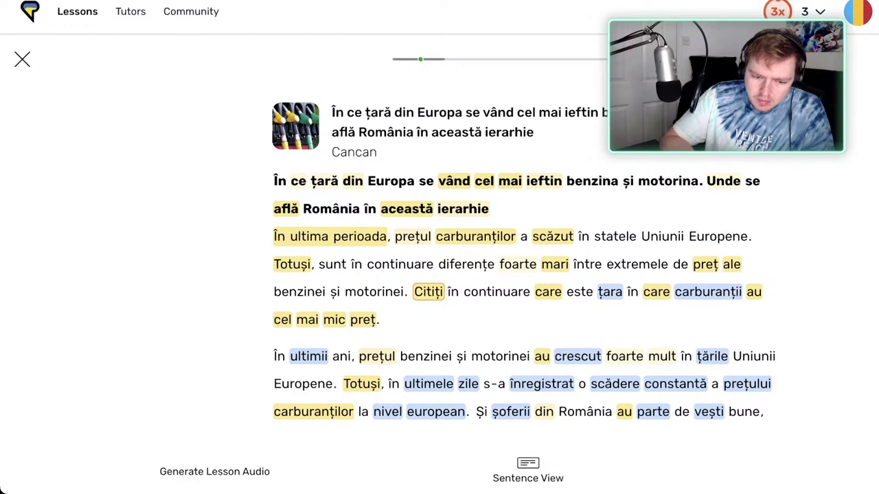
drag(427, 292, 548, 292)
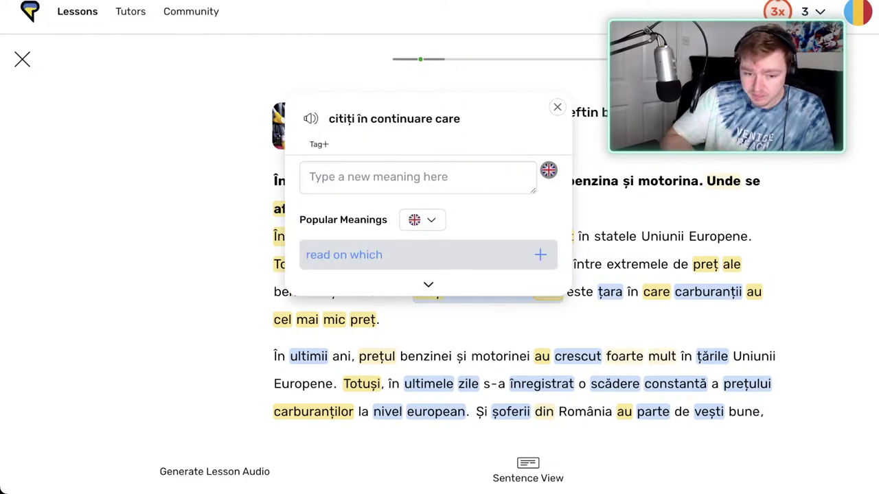
key(Escape)
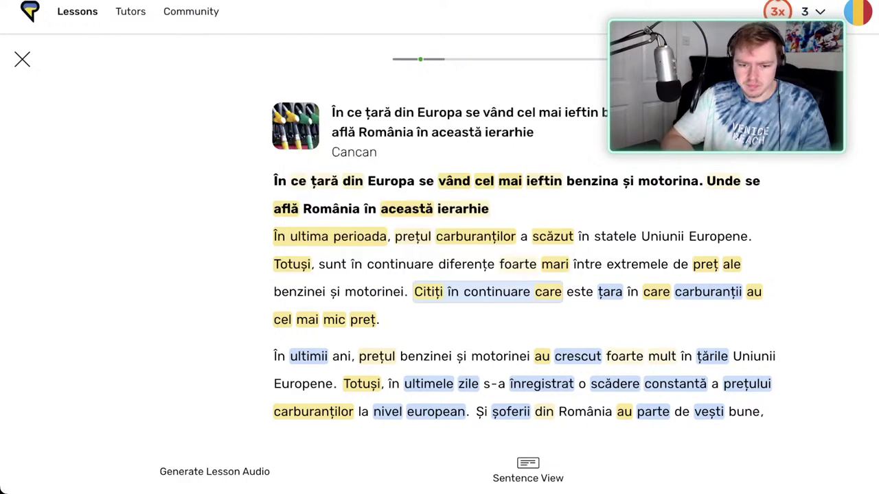
Save "țara" in the first paragraph with the meaning "country" and raise its learning status above New.
click(609, 291)
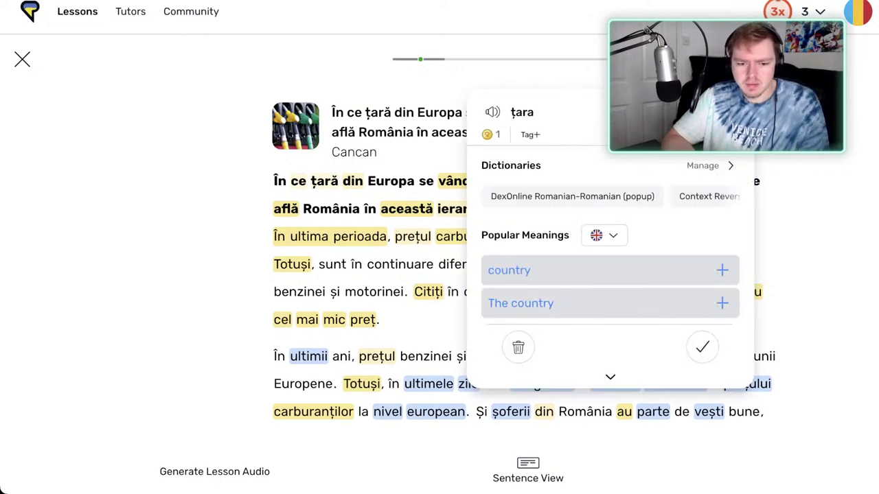
key(Escape)
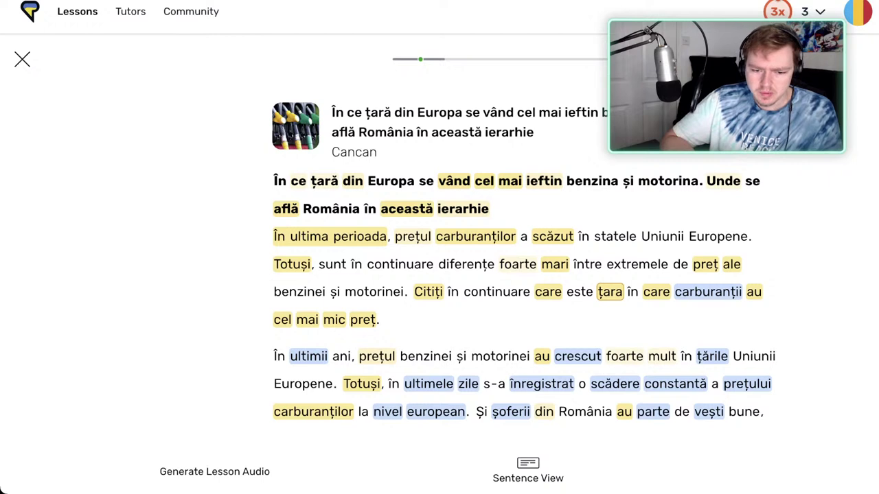
key(Return)
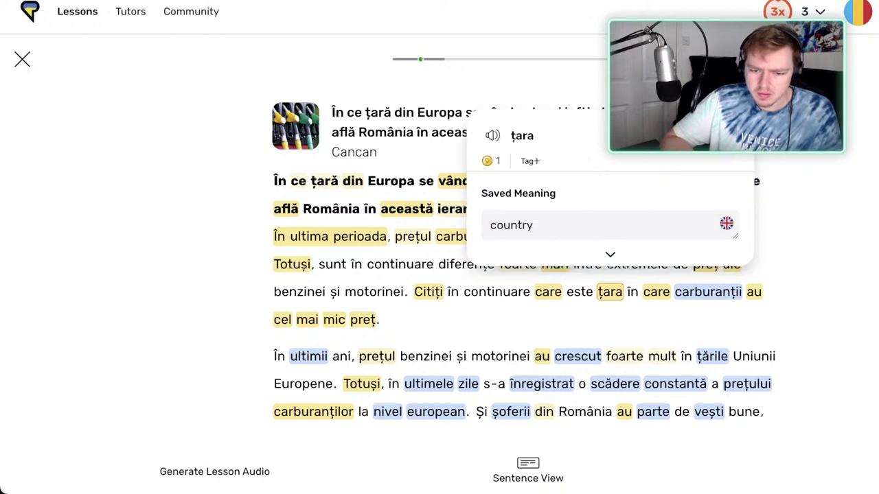
click(732, 136)
key(Return)
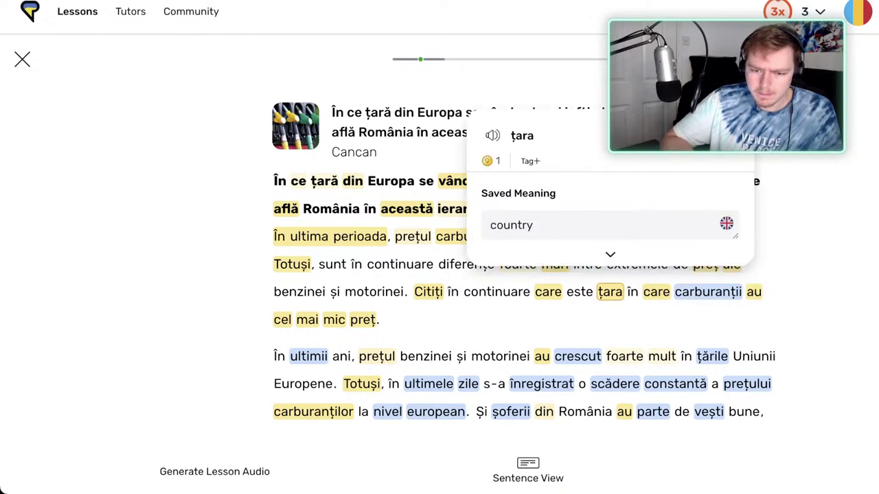
key(Escape)
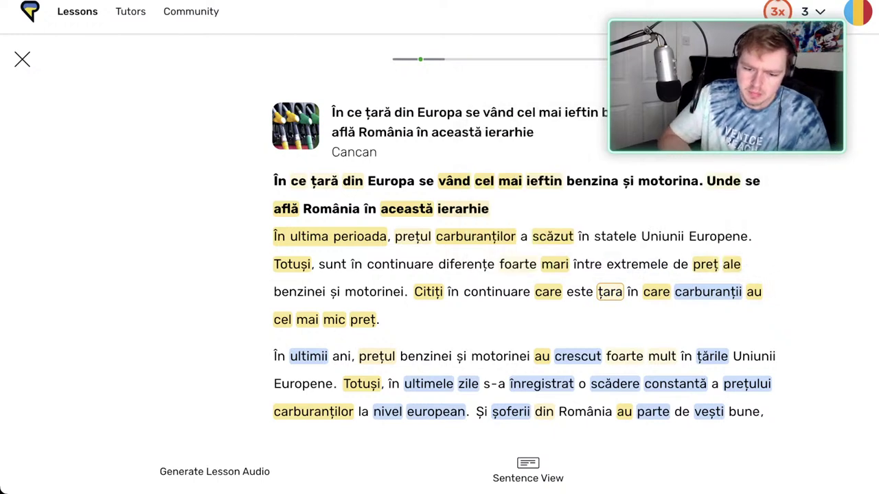
Save the phrase "în care" with the meaning "in which" and the word "carburanții" with the meaning "fuels".
click(656, 292)
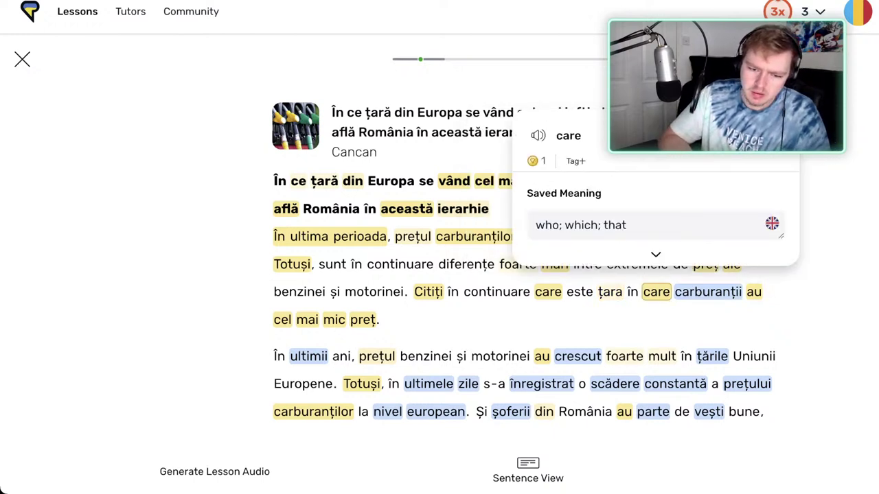
drag(632, 291, 655, 292)
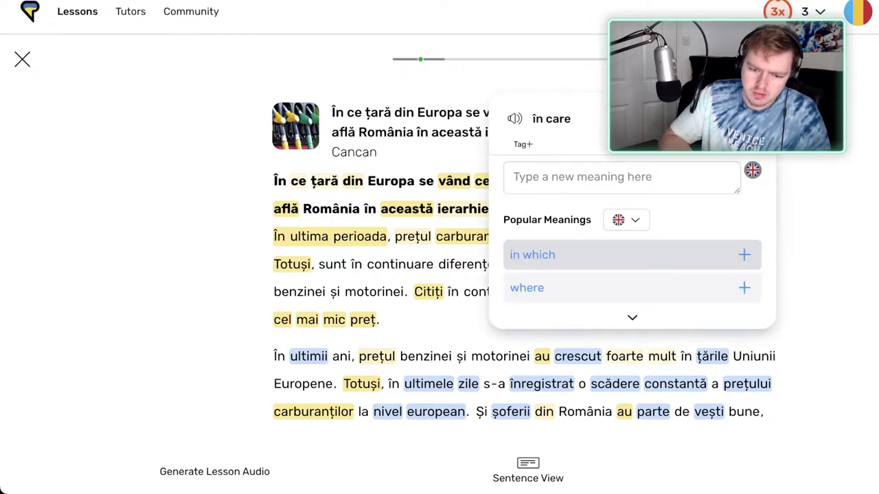
click(636, 258)
click(708, 292)
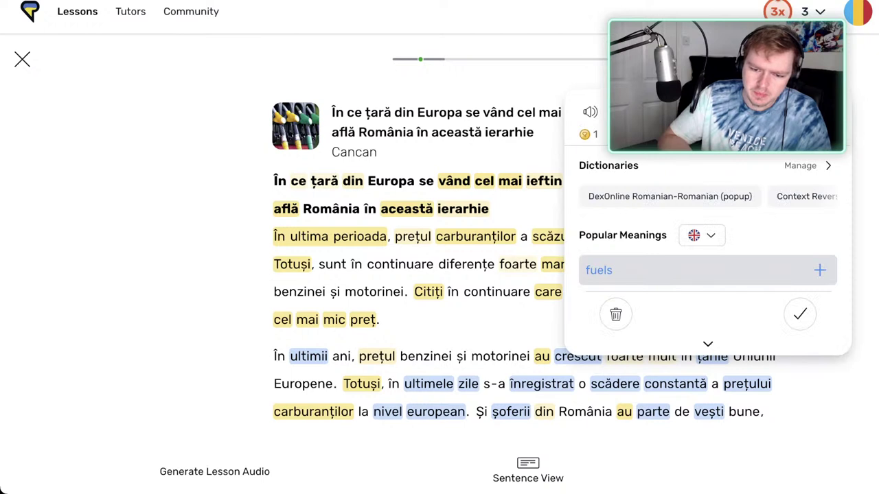
click(707, 271)
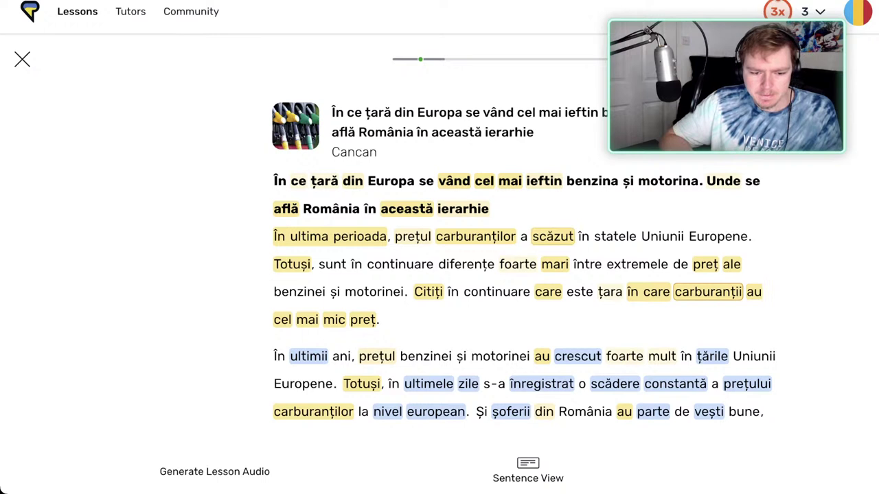
Look up the phrase "au cel mai mic preț" at the end of the first paragraph.
drag(375, 319, 746, 292)
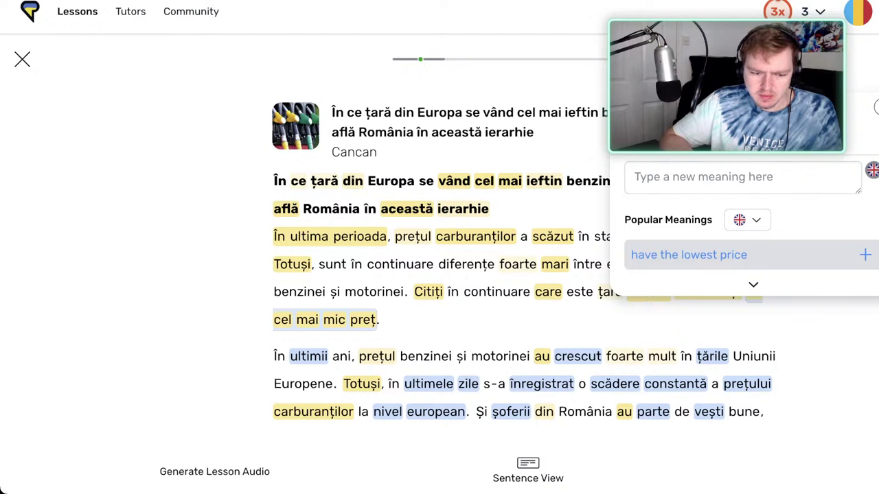
click(688, 255)
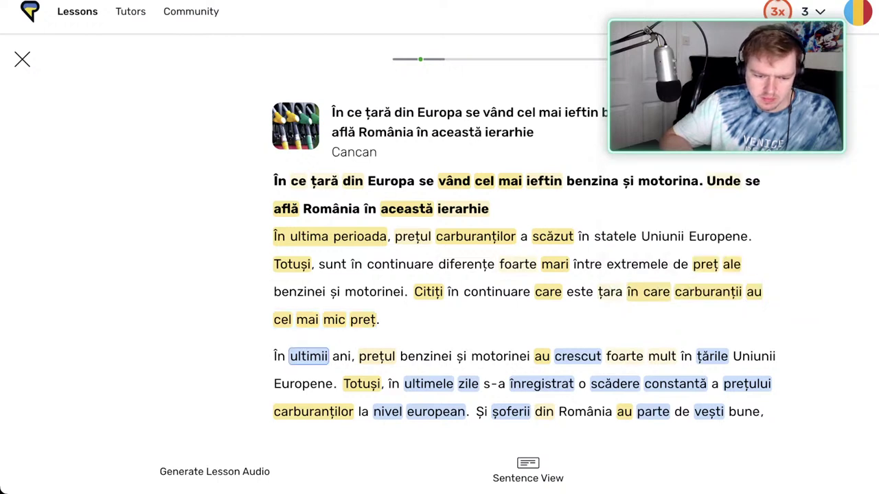
Mark "ultimii" as known and save the phrase "În ultimii ani" with the meaning "in recent years".
click(309, 357)
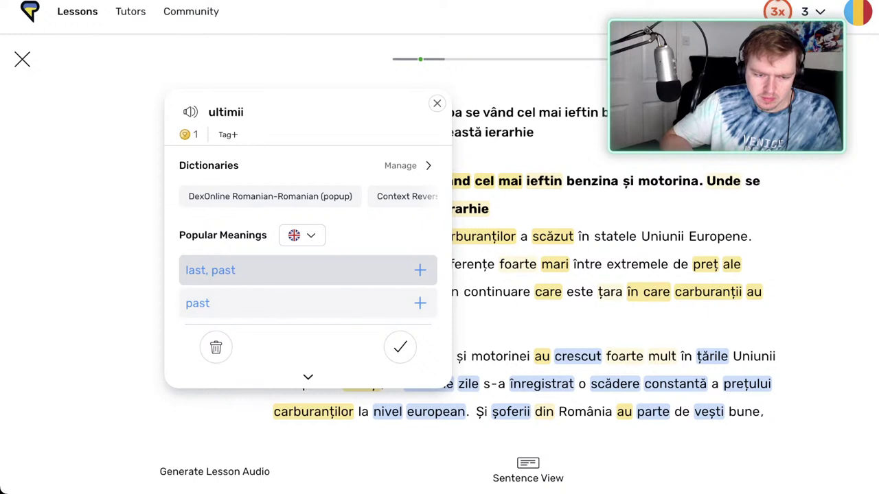
click(400, 348)
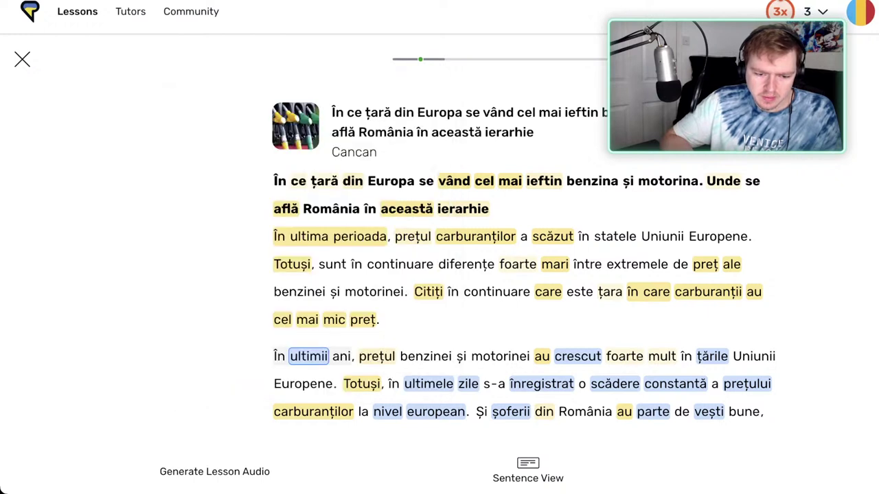
drag(344, 357, 279, 356)
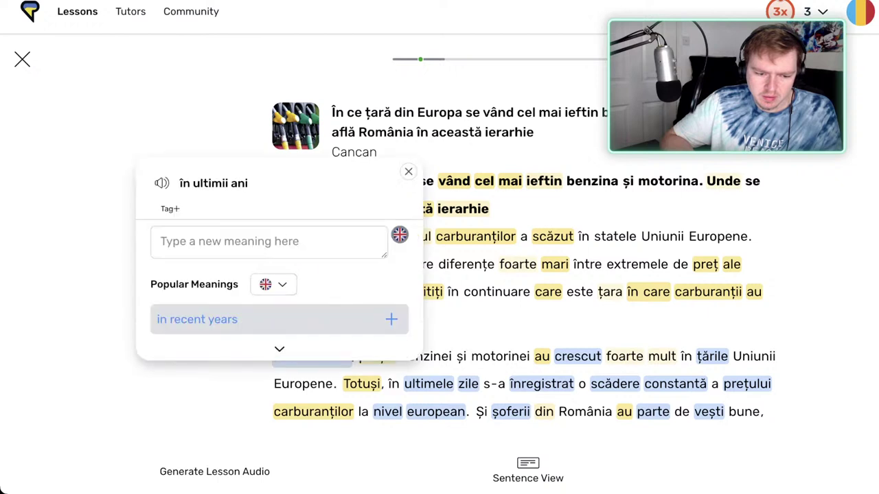
click(307, 320)
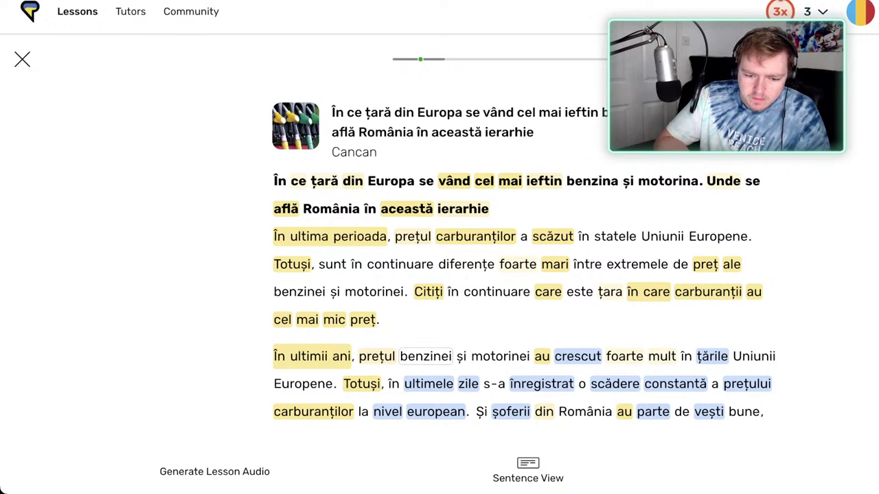
Save "crescut" with the meaning "grown (raised/grew up)" and set its status to Recognized.
click(577, 356)
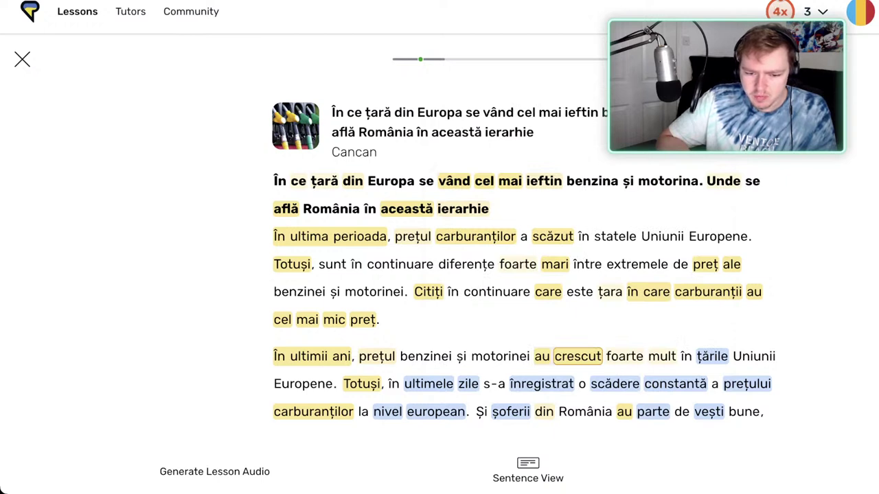
click(499, 356)
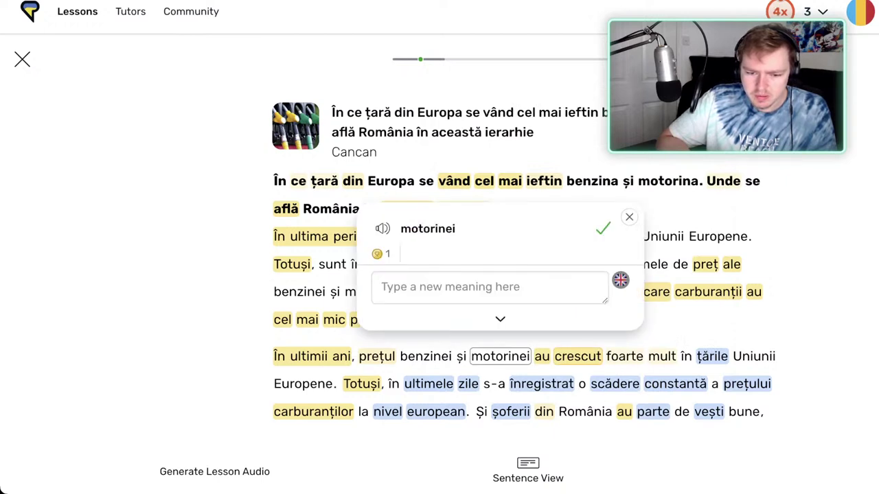
click(578, 356)
click(680, 200)
click(644, 238)
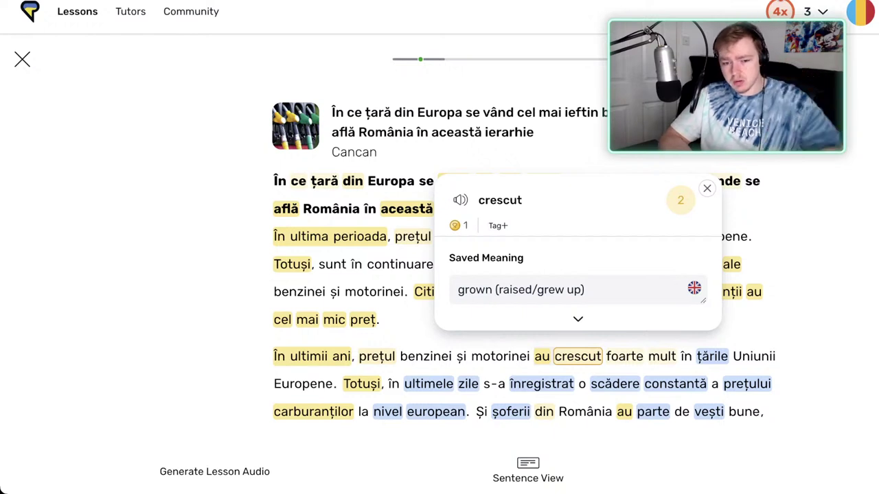
click(707, 189)
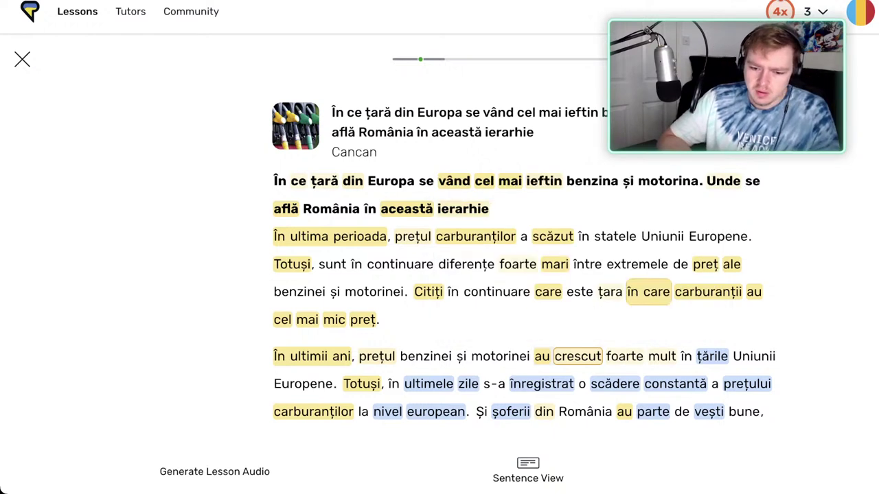
Set the status of "mult" to Learned and save "țările" with the meaning "countries".
click(663, 357)
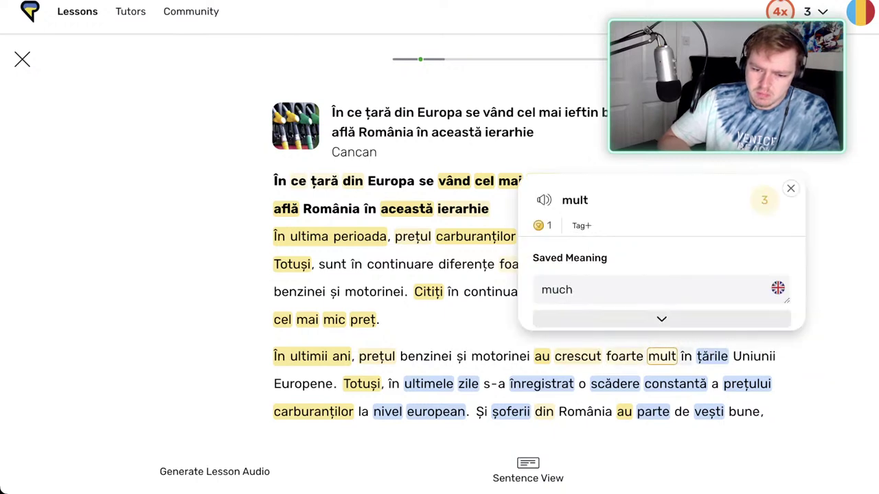
mouse_move(764, 200)
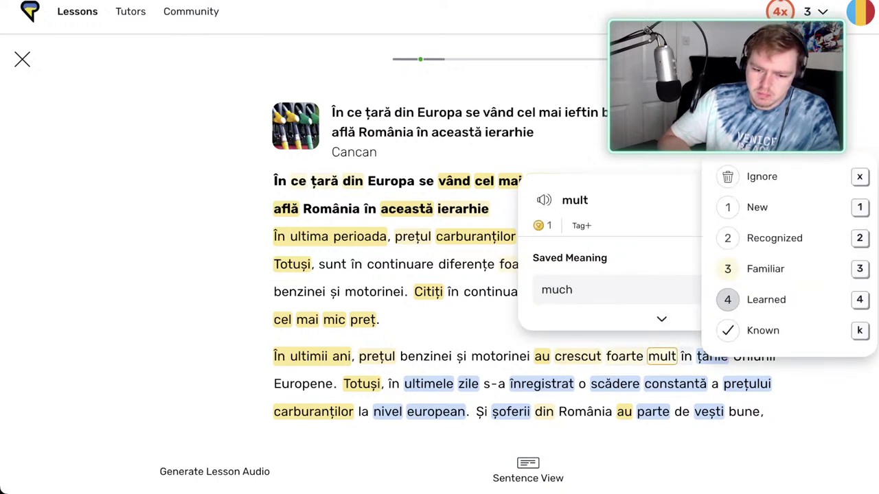
click(728, 300)
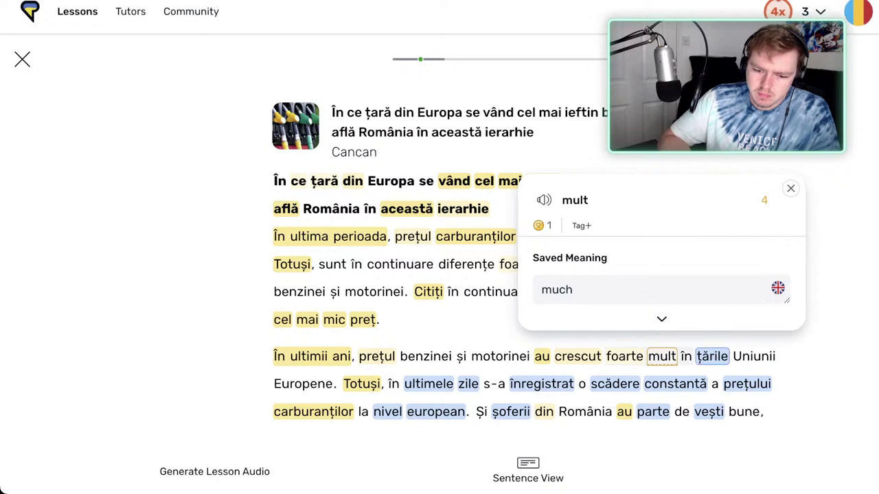
click(712, 356)
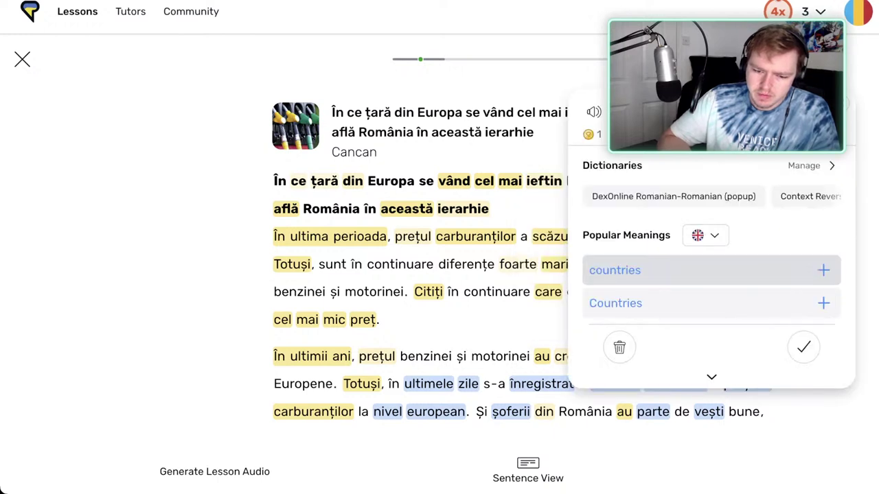
click(705, 269)
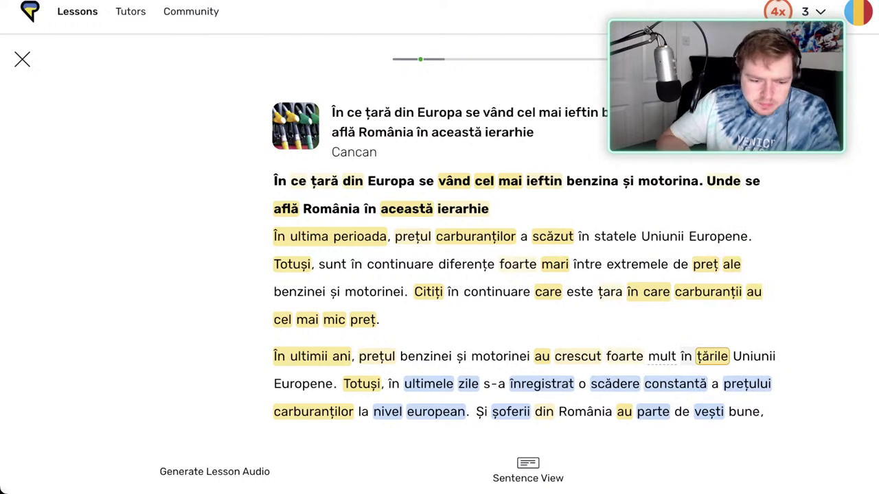
Mark the words "ultimele" and "zile" in the second paragraph as known.
key(Right)
key(Right)
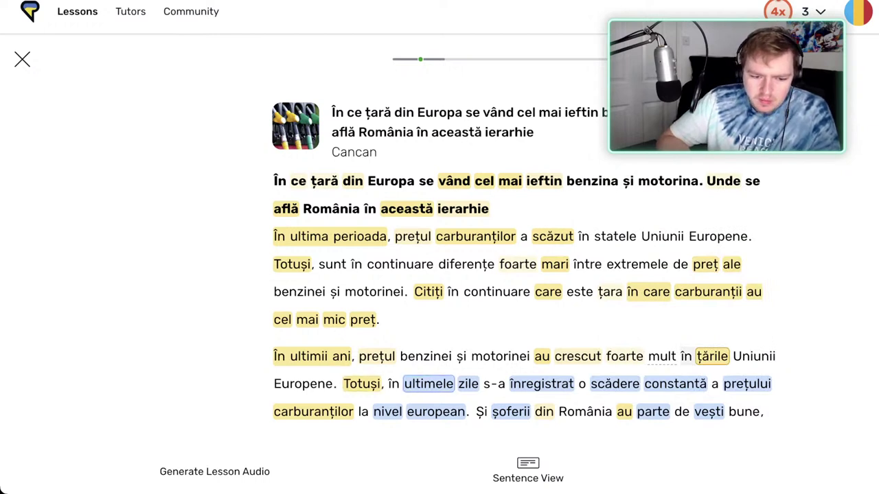
click(429, 384)
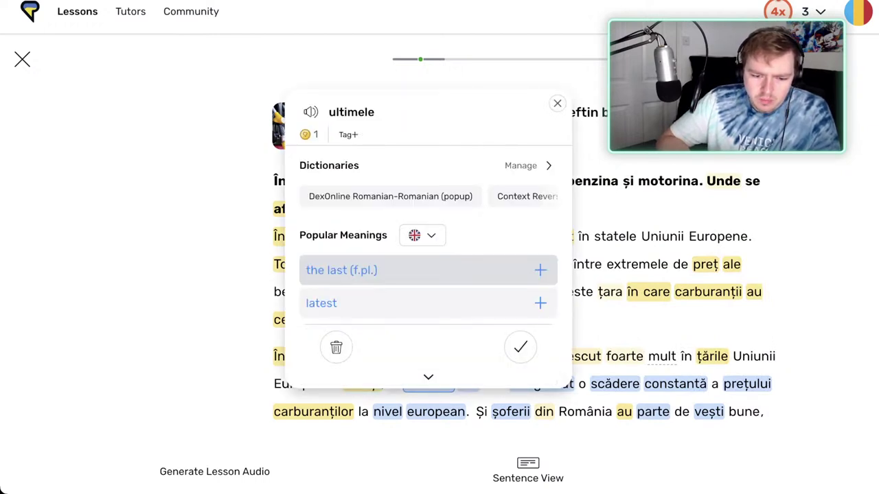
key(Escape)
key(Right)
key(Return)
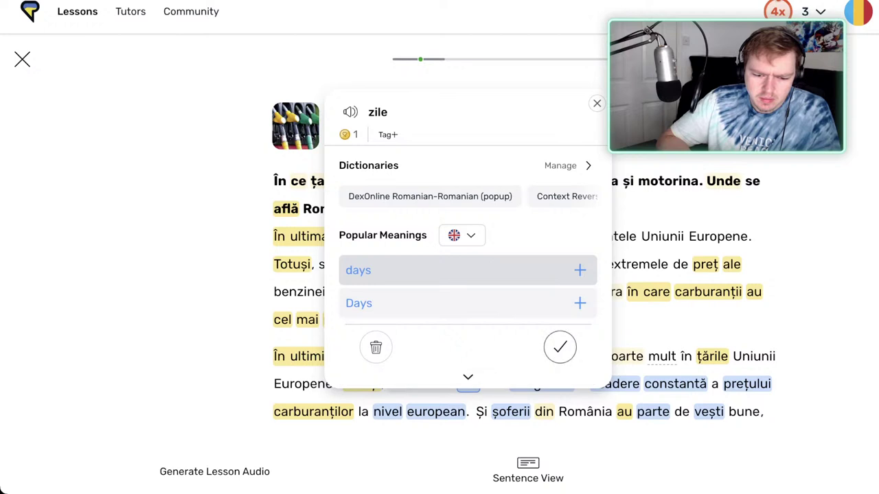
click(560, 347)
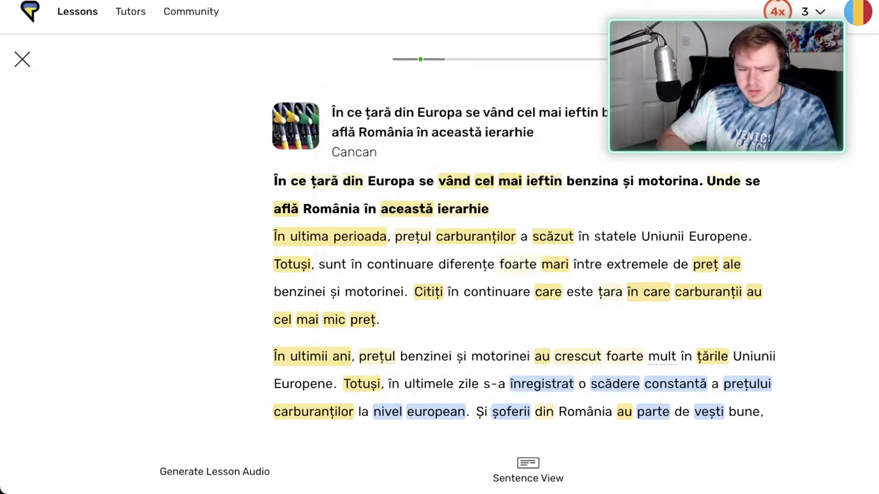
Mark "înregistrat" and "constantă" as known, and save "scădere" with the meaning "decrease".
key(Right)
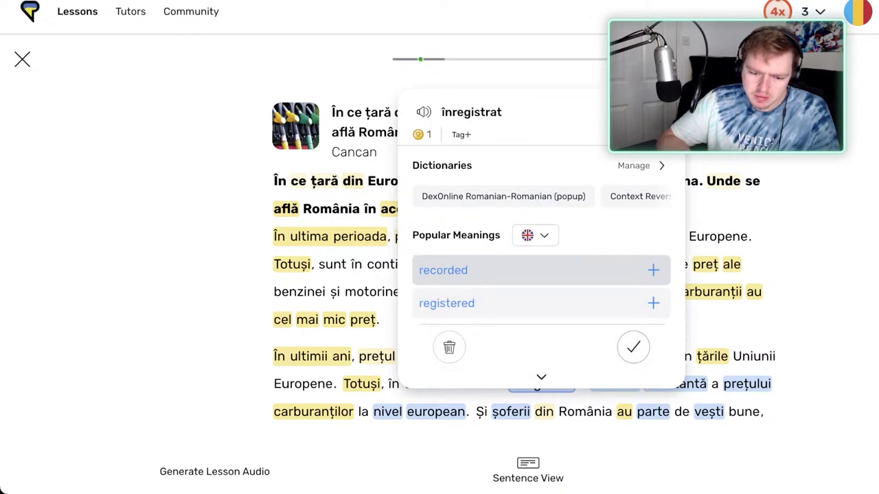
click(633, 347)
click(616, 383)
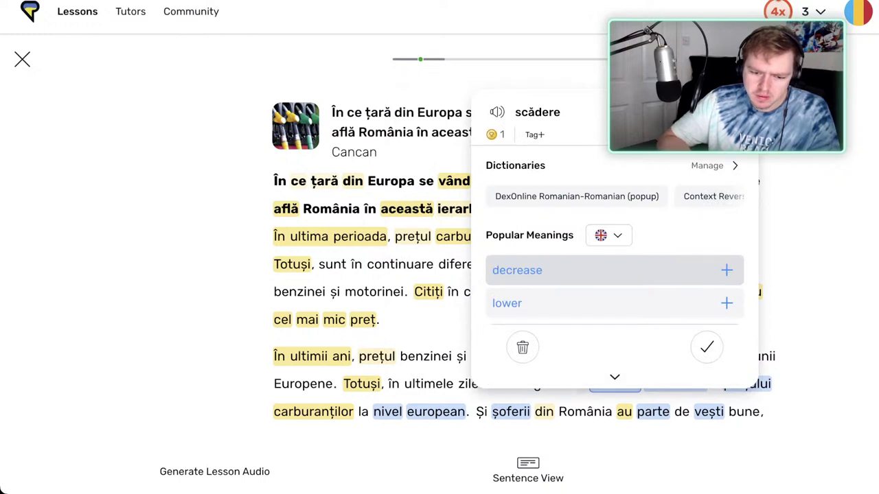
key(Return)
key(Right)
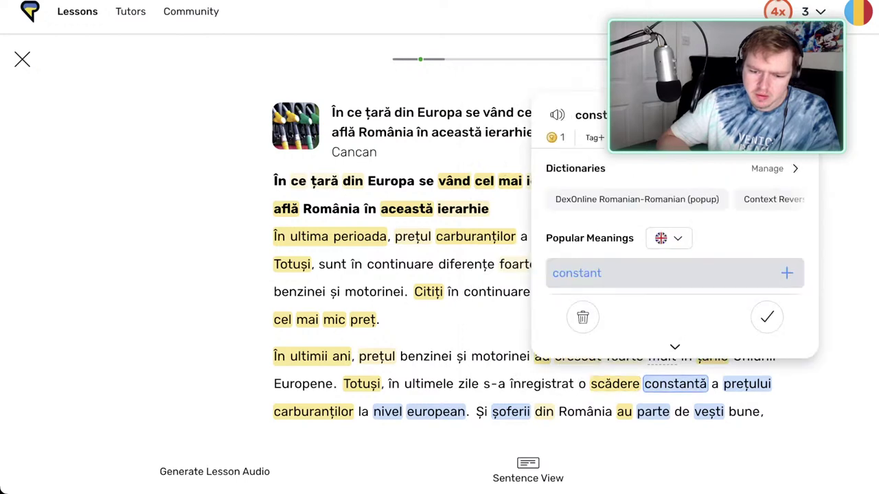
click(767, 317)
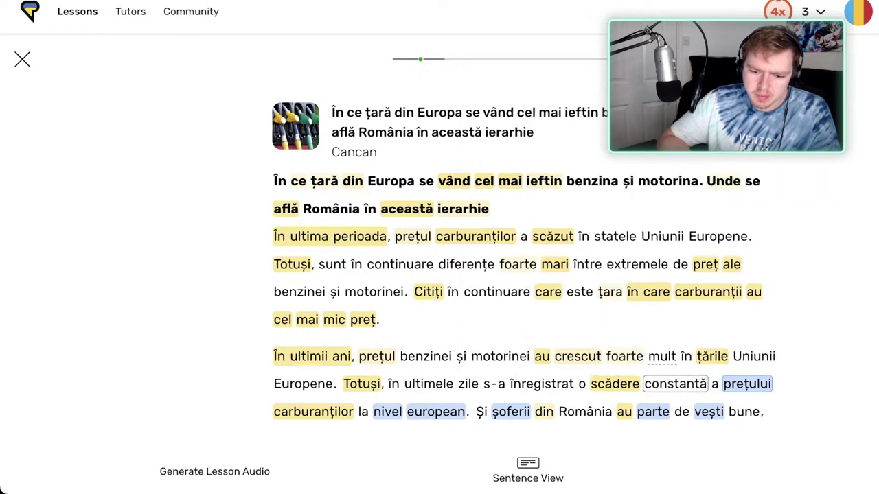
Save "prețului" with the meaning "price", and mark "european" and "nivel" as known.
click(747, 383)
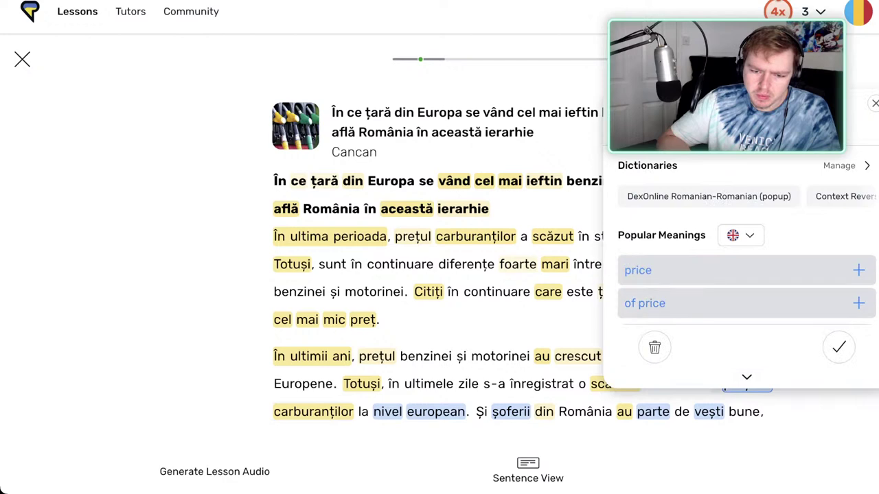
click(747, 271)
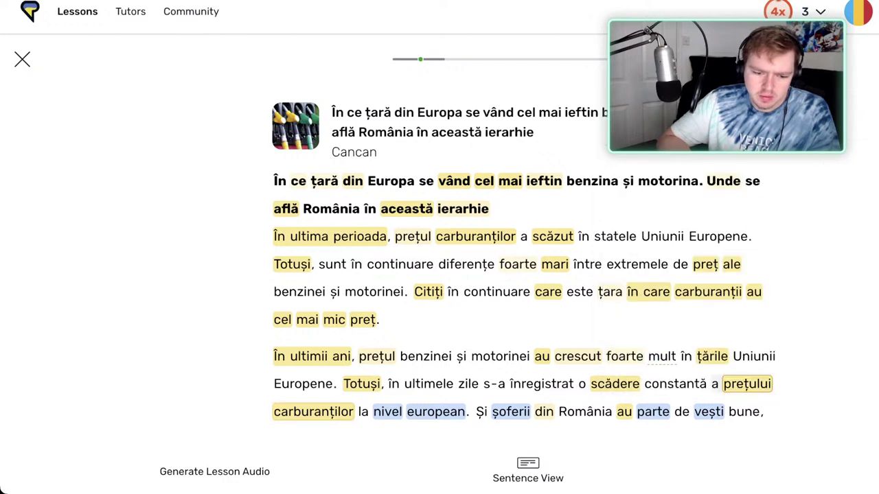
click(436, 412)
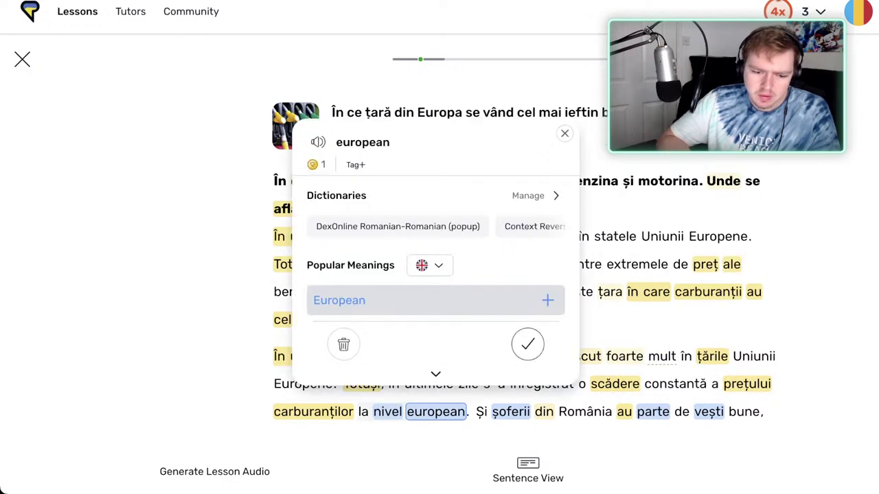
key(Left)
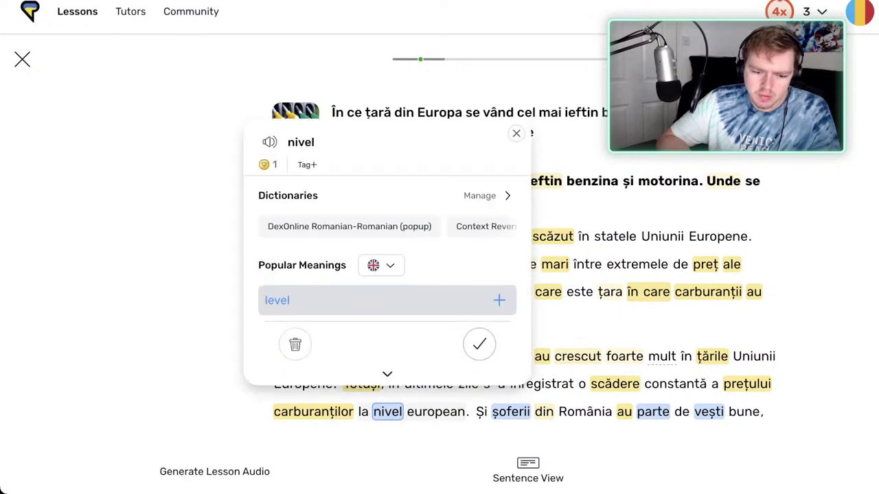
click(480, 343)
Mark "șoferii" as known and look up the phrase "Și șoferii din România" without saving it.
click(511, 412)
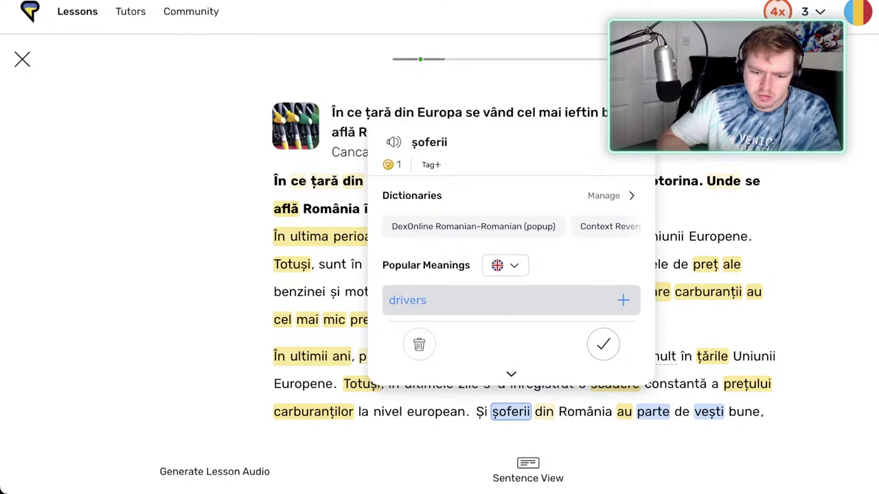
key(Return)
key(Right)
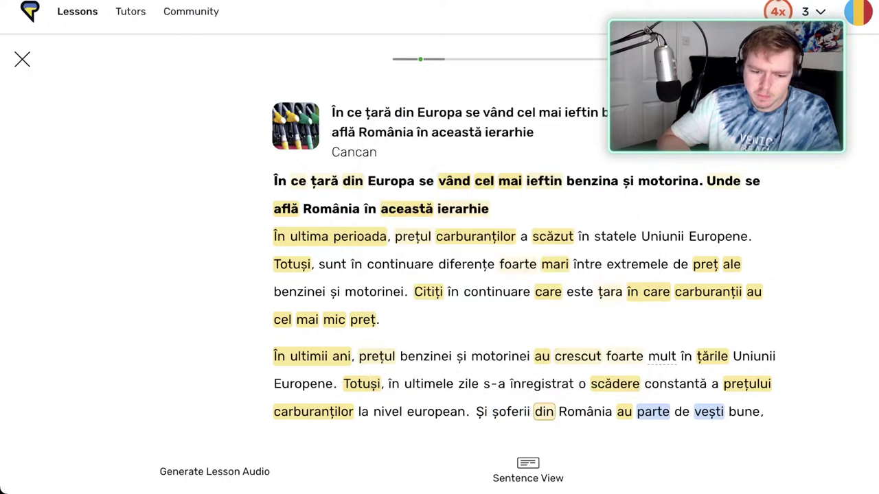
click(583, 438)
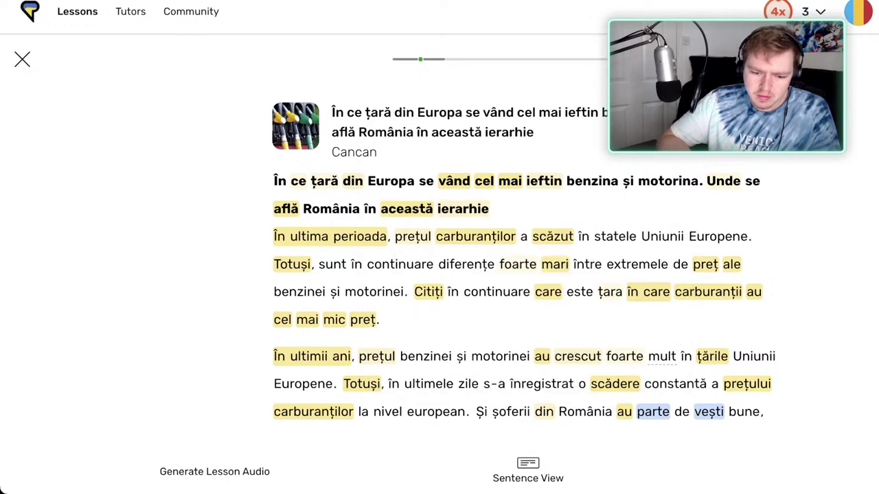
drag(567, 412, 476, 412)
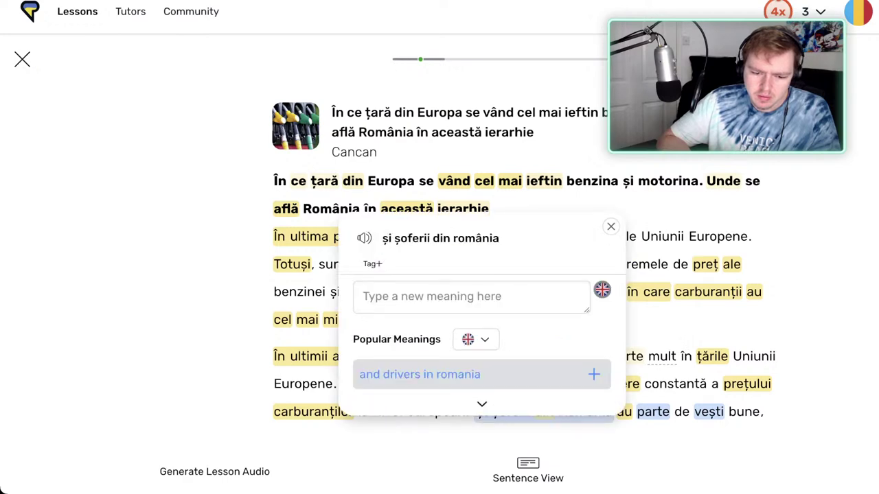
Mark "parte" as known and look up the phrase "au parte de" without saving it.
click(653, 412)
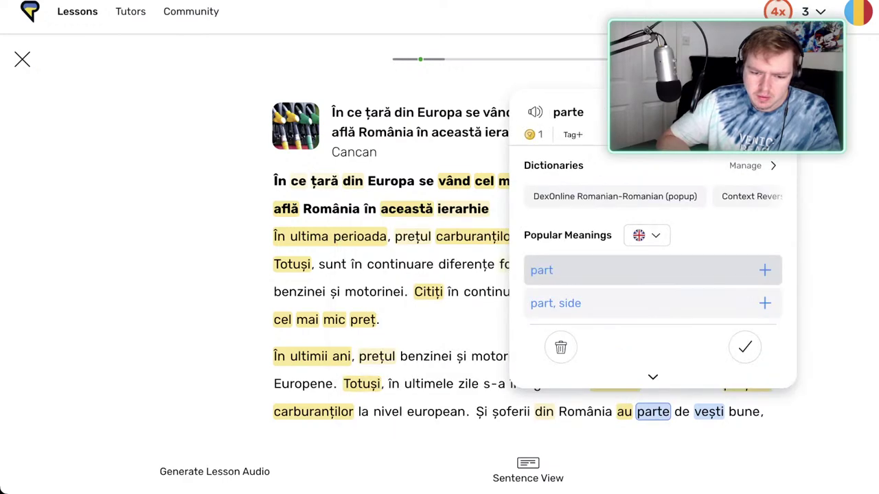
click(745, 348)
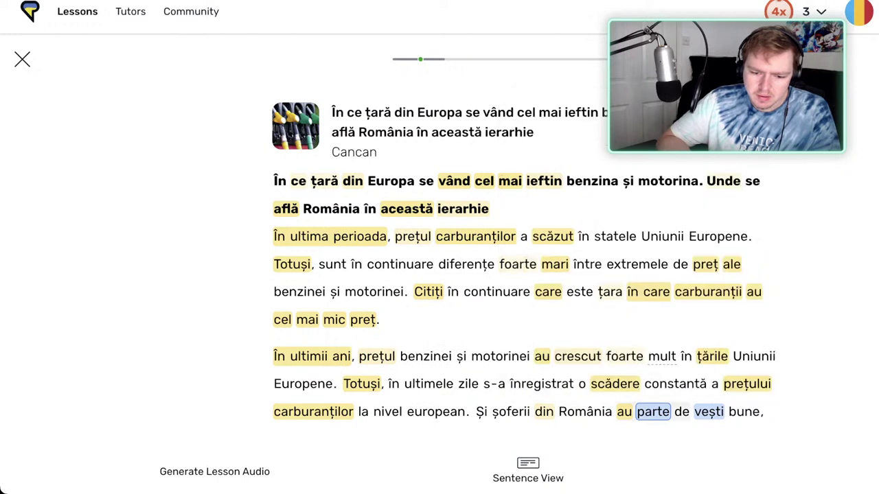
drag(650, 412, 624, 412)
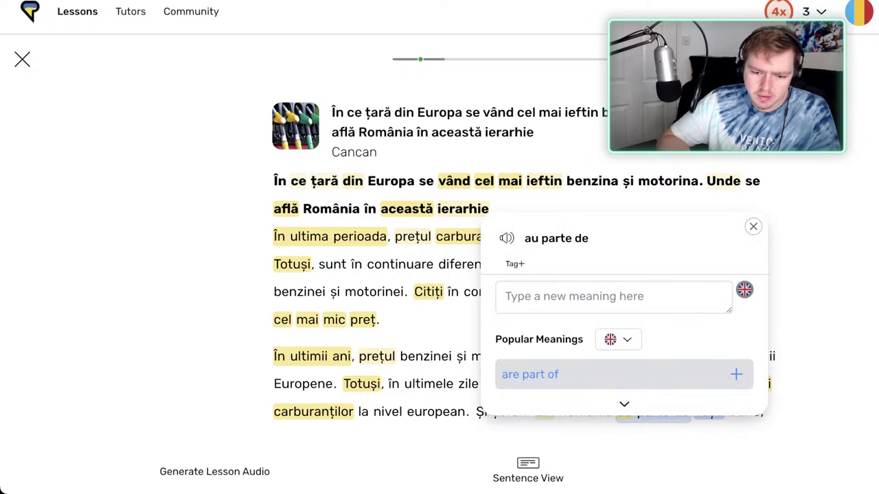
click(753, 226)
Save "vești" with the meaning "news" and look up the phrase "vești bune" without saving it.
key(Right)
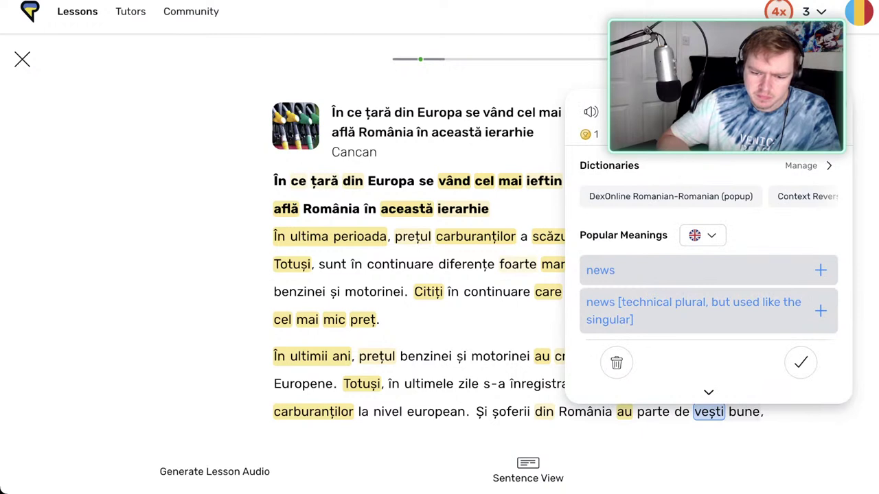
click(698, 271)
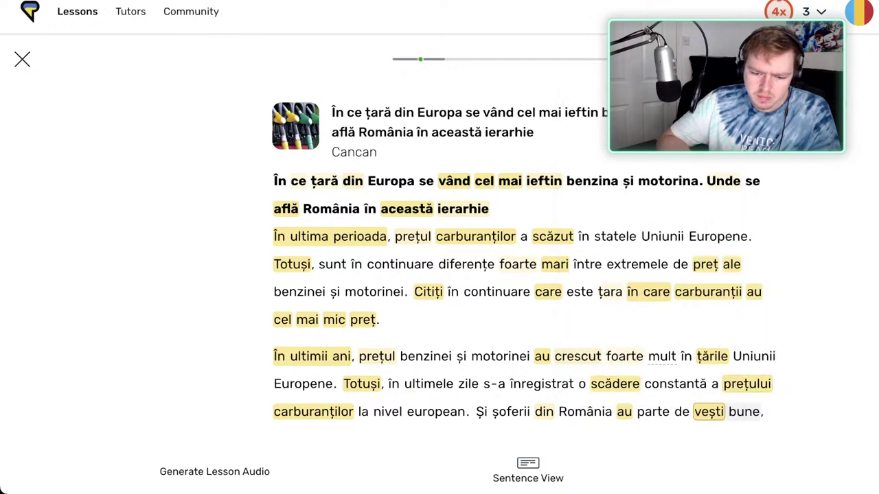
drag(751, 412, 708, 412)
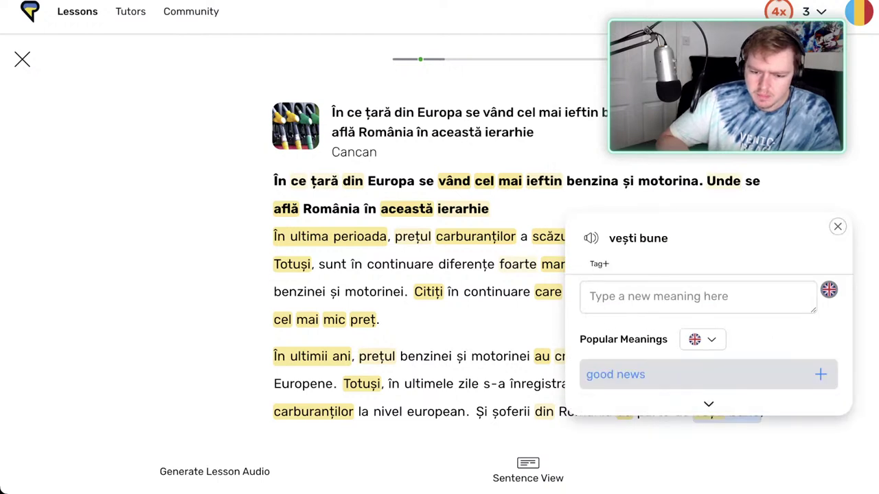
click(838, 227)
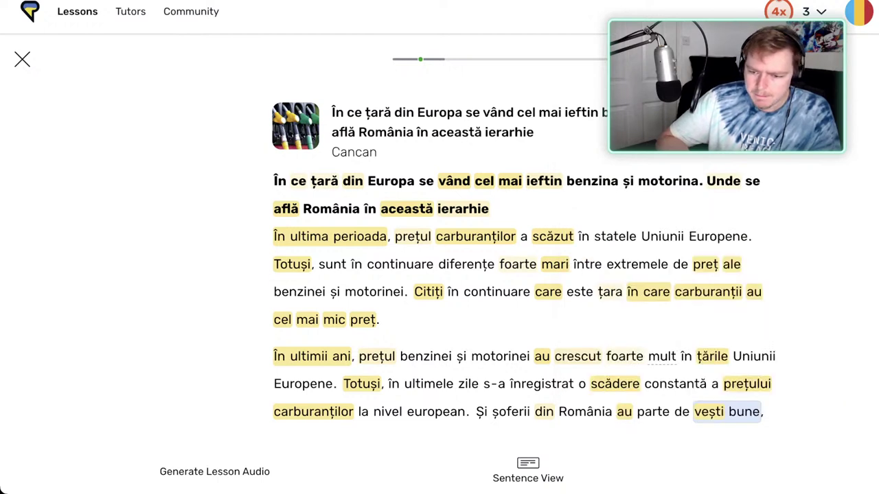
Go to the next page of the article and check the lesson's word statistics.
key(Right)
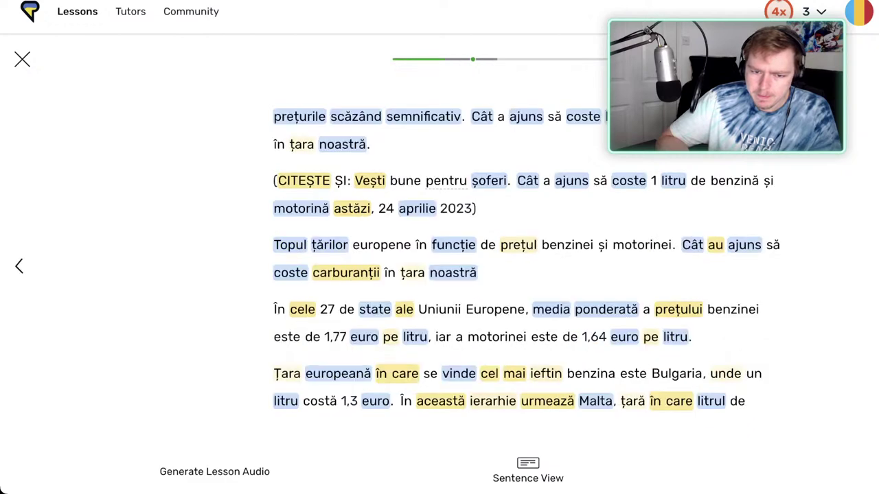
mouse_move(611, 59)
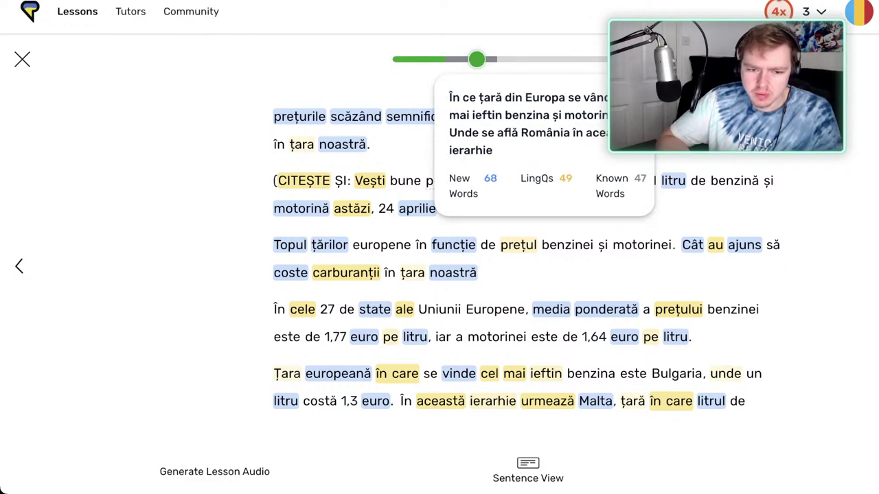
mouse_move(476, 60)
mouse_down()
mouse_move(423, 60)
mouse_move(476, 59)
mouse_up()
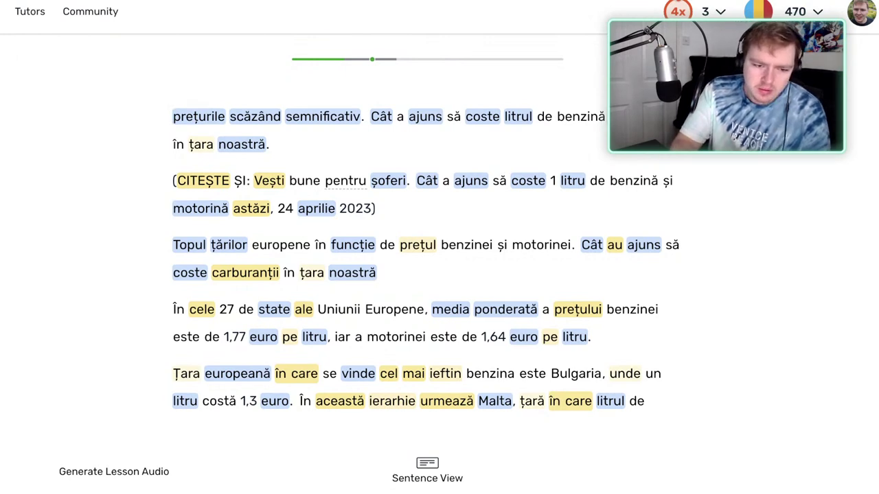
Save "prețurile" with the meaning "the prices" and "scăzând" with the meaning "decreasing".
click(198, 117)
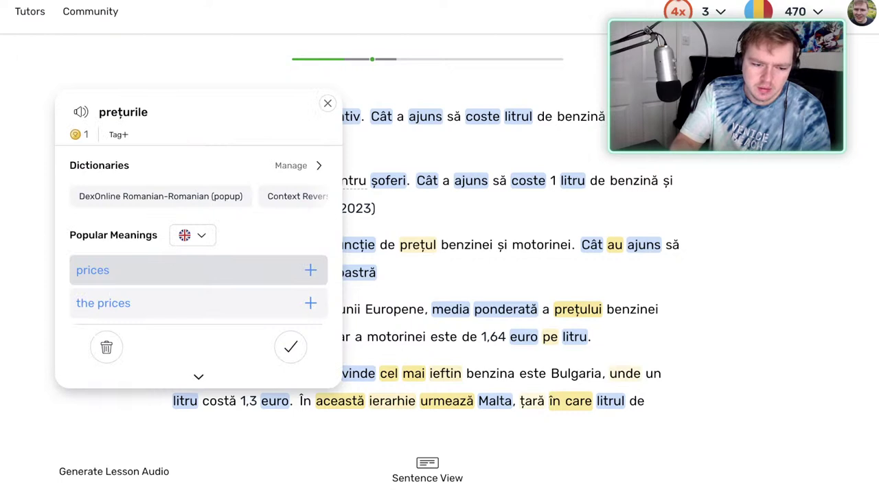
click(198, 304)
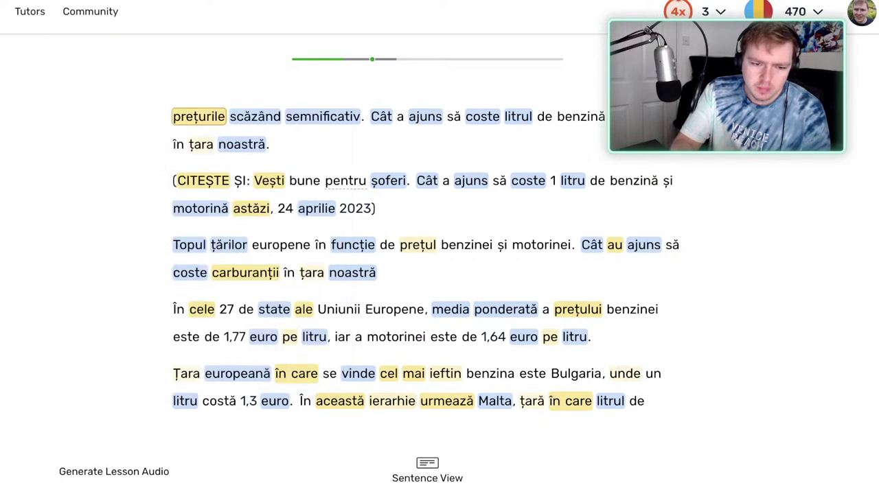
click(255, 117)
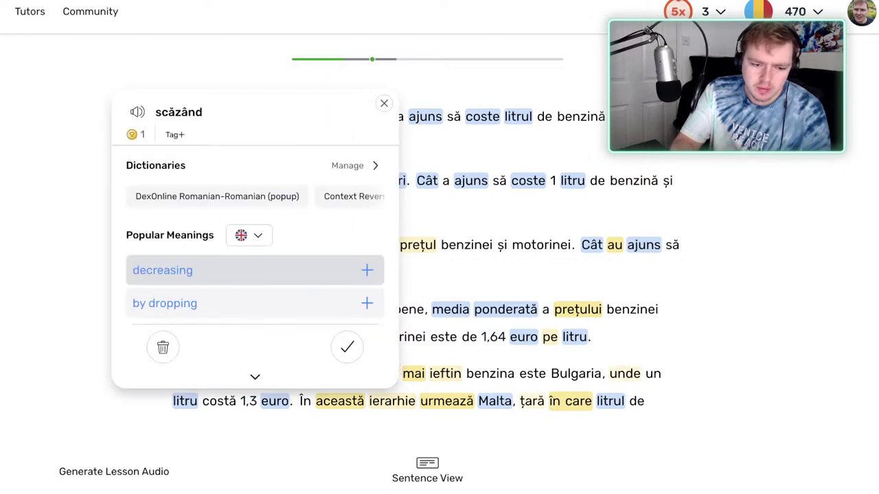
key(Return)
Mark "semnificativ" as known and save "cât" with the meaning "how".
key(Right)
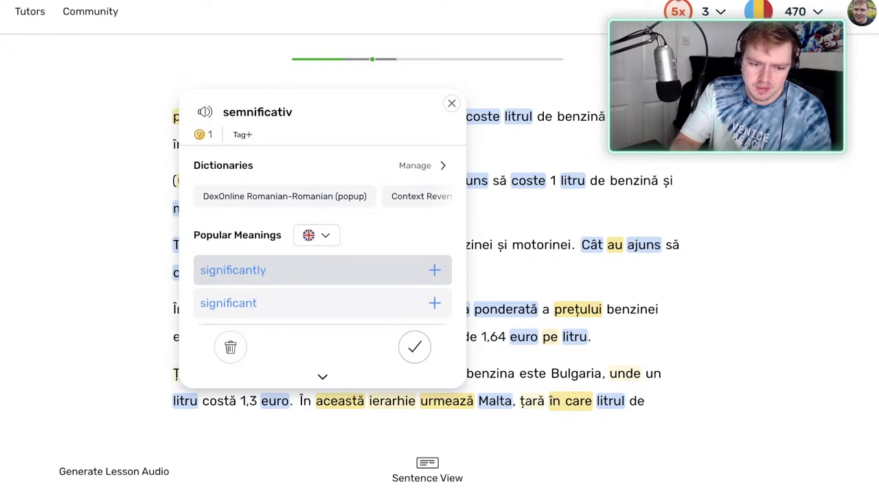
click(414, 348)
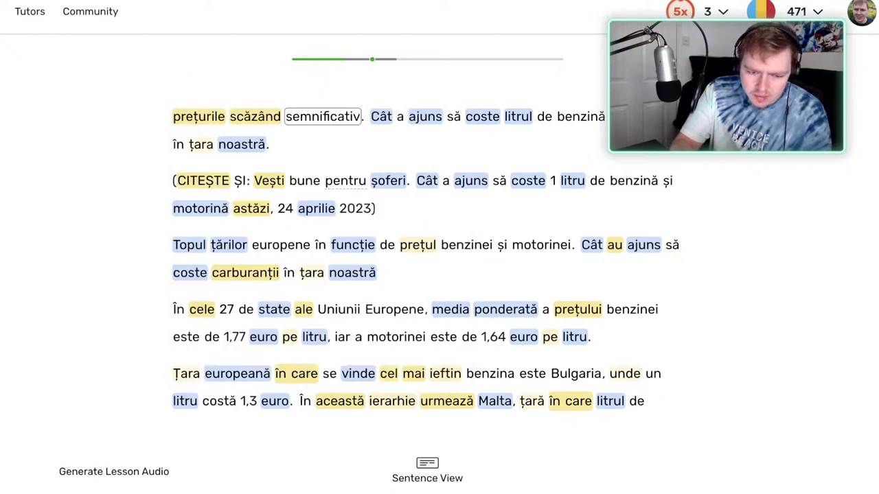
key(Right)
key(Return)
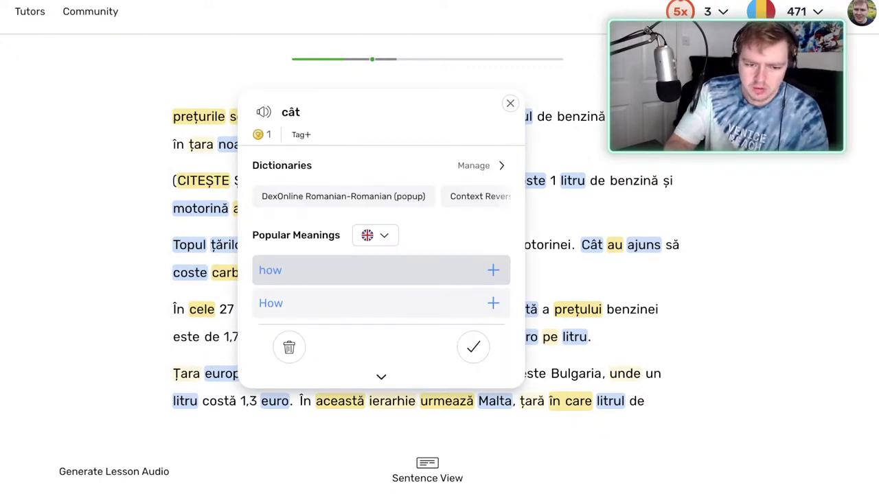
key(Escape)
key(Left)
key(Return)
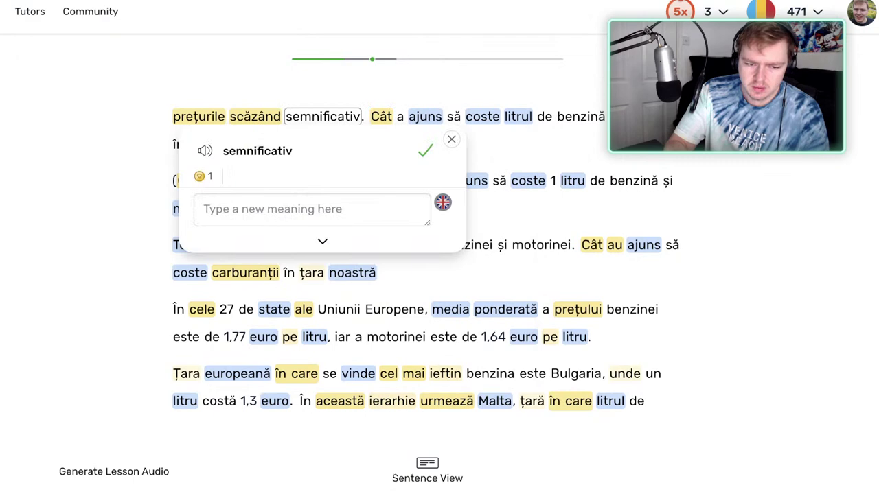
Save "ajuns" with the meaning "made, reached" and mark "coste" as known.
click(425, 116)
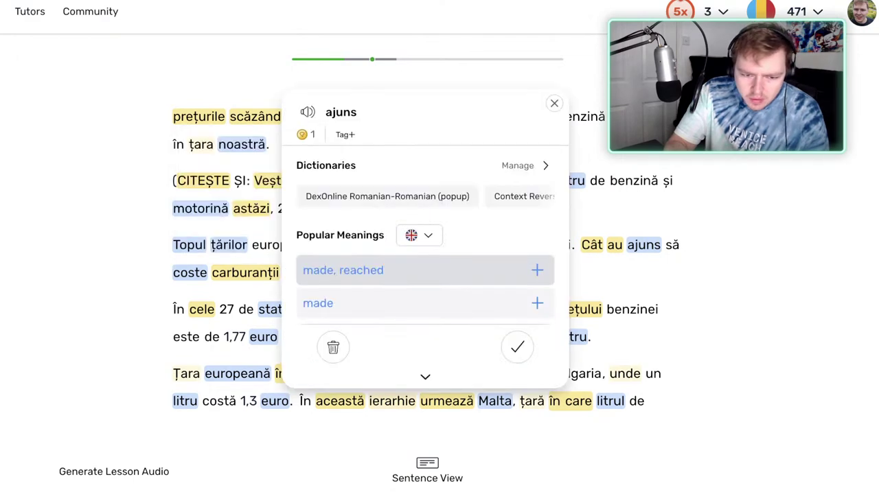
key(Escape)
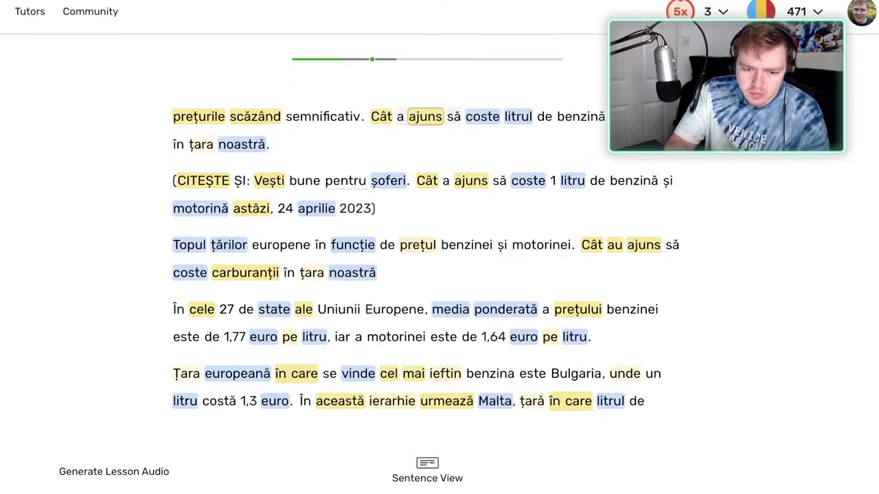
key(Right)
key(Return)
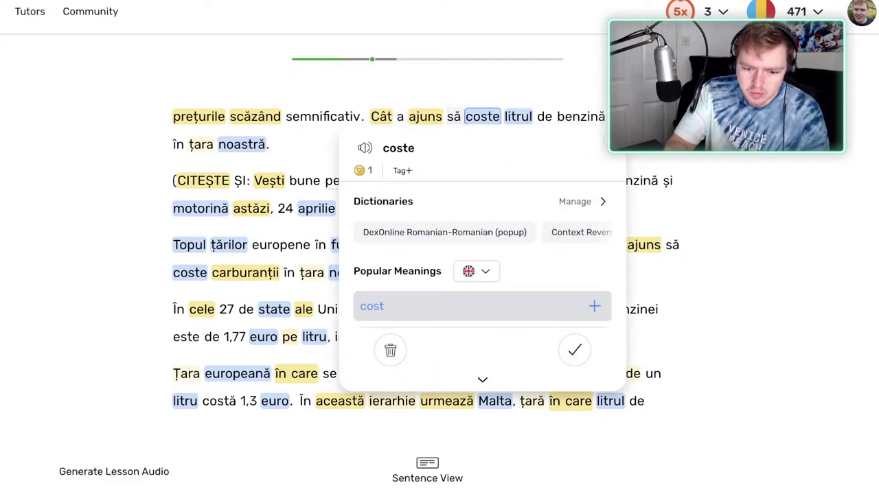
click(574, 350)
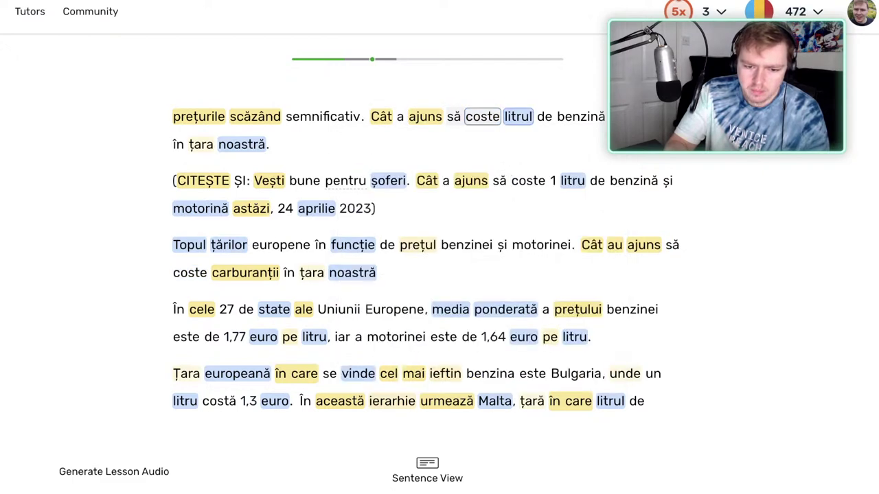
Mark "litrul", "motorină" and "noastră" in the first paragraph as known.
key(Right)
key(Return)
key(k)
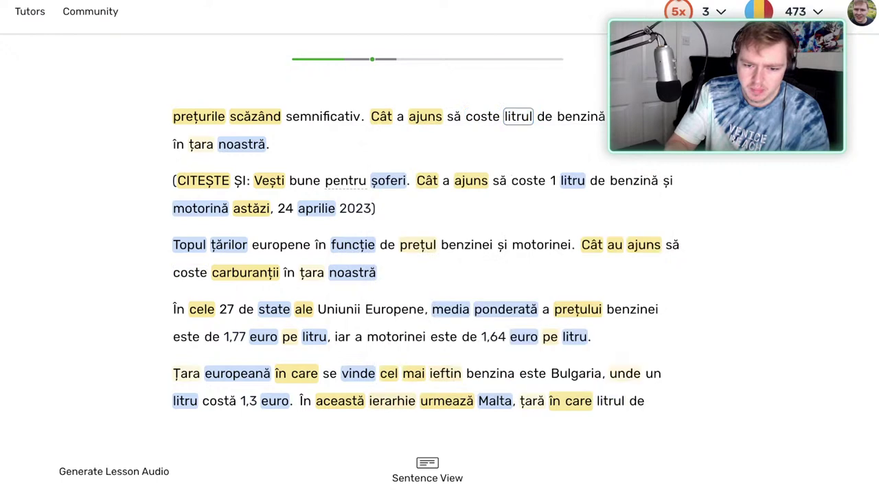
click(652, 117)
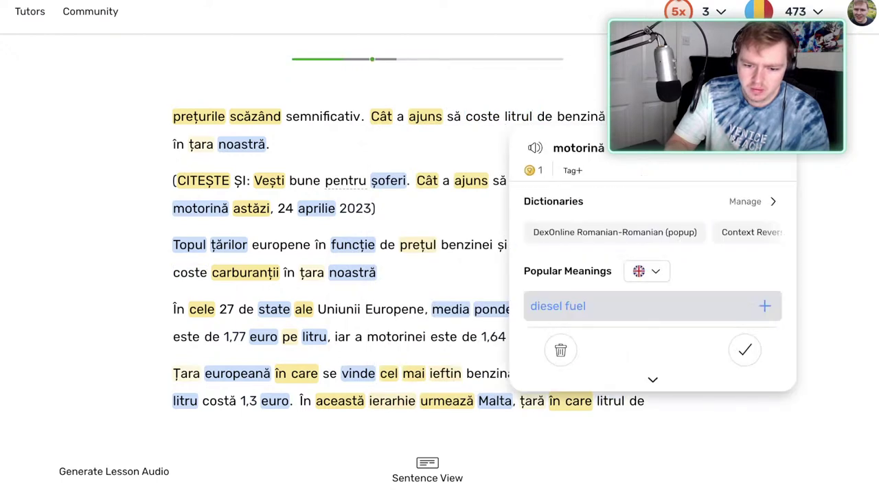
key(k)
key(Right)
key(Right)
key(Right)
key(k)
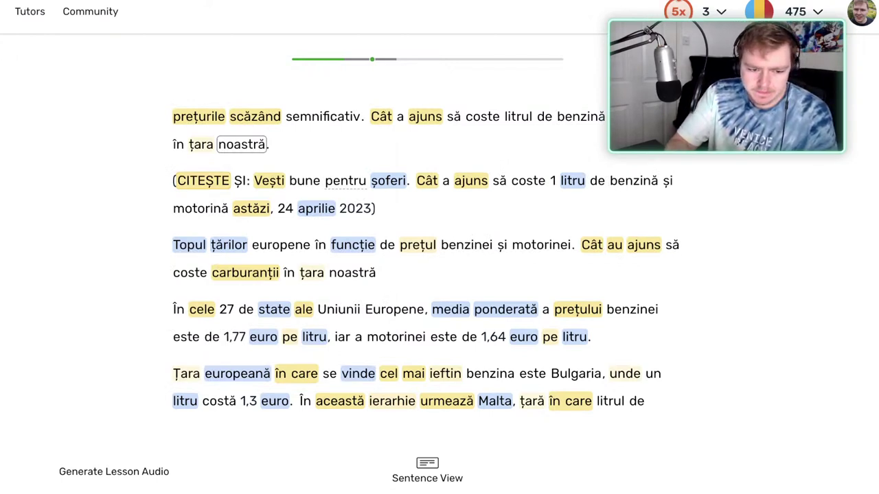
Check the saved meaning of "citește" and mark "șoferi" and "litru" as known.
key(Right)
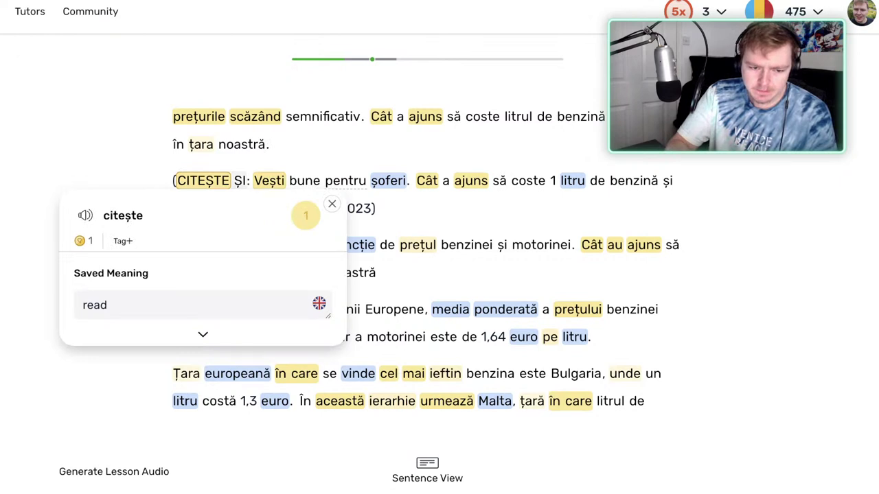
key(Right)
key(Right)
key(k)
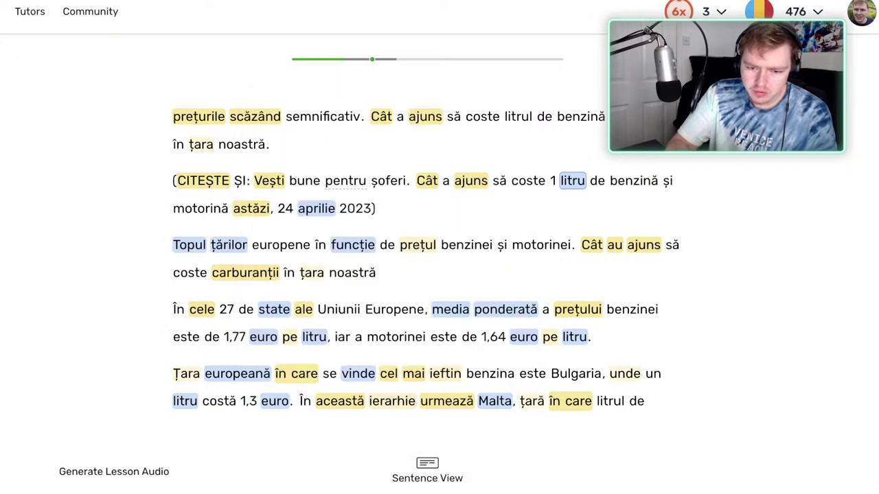
key(k)
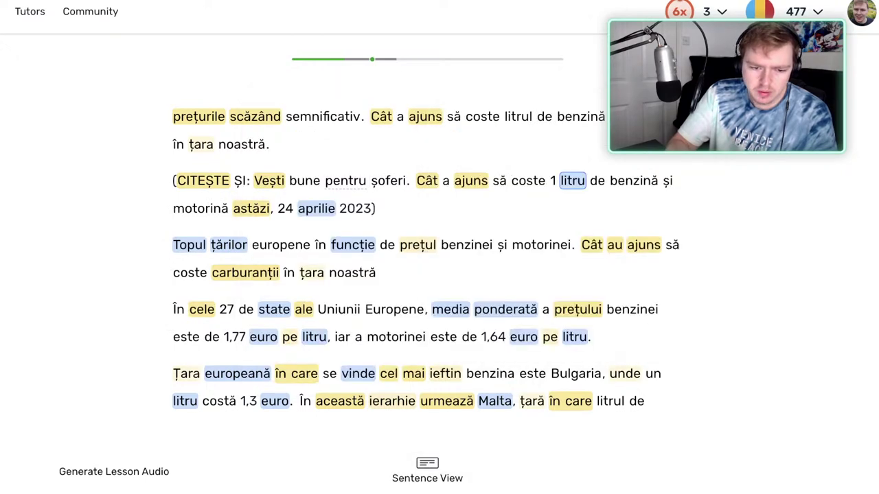
Mark "aprilie" as known and check the saved meaning of "astăzi".
key(k)
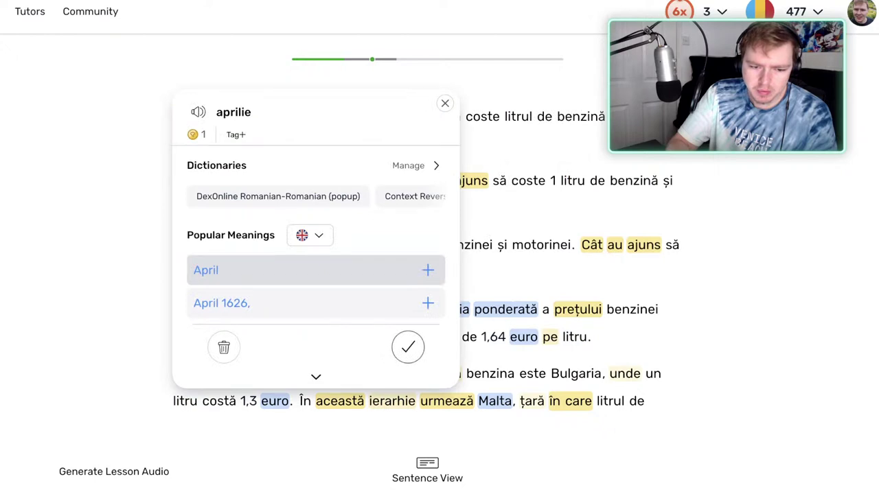
key(Left)
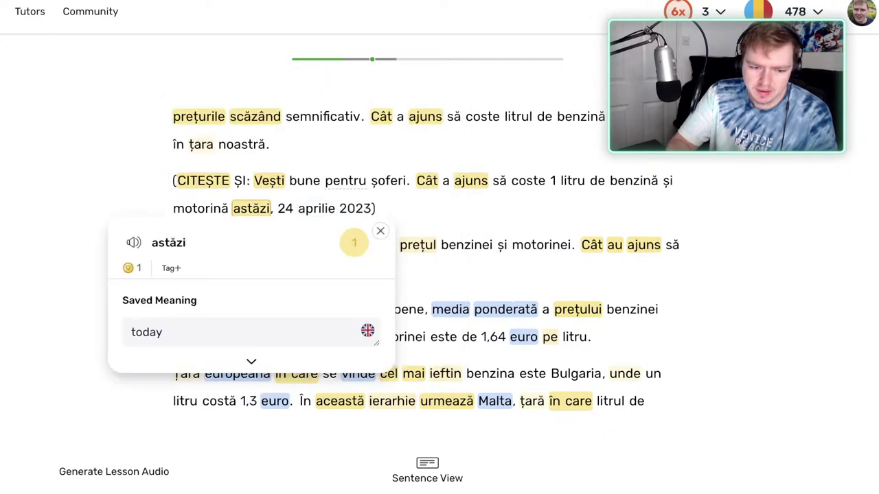
key(Escape)
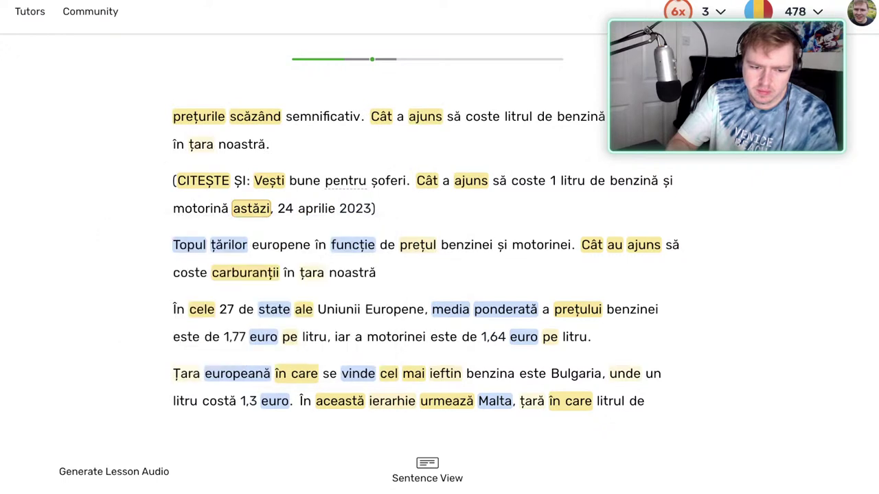
Mark "topul" as known and save "țărilor" with the meaning "countries".
key(Right)
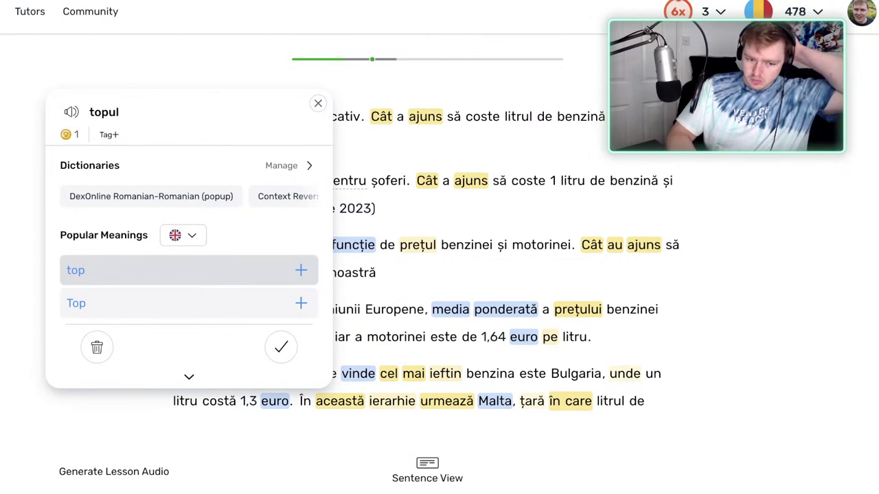
key(k)
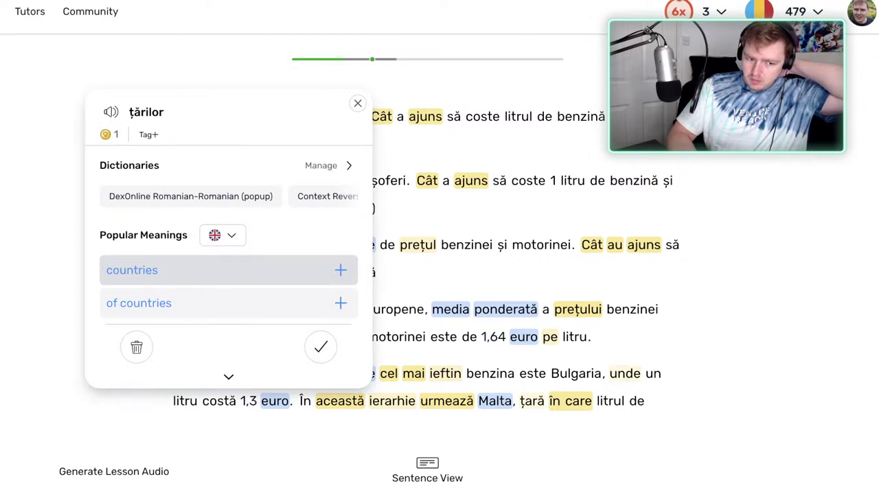
click(239, 271)
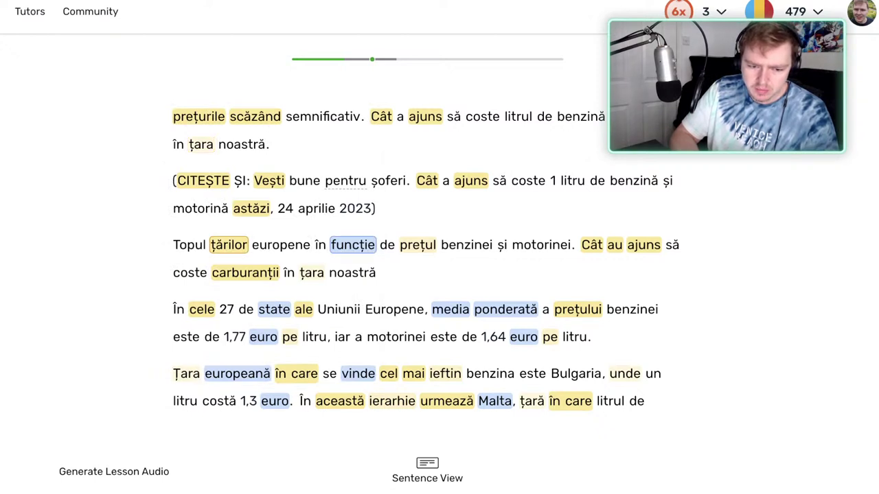
Mark "funcție" as known and check the entries for "benzinei" and "motorinei" in the same sentence.
click(352, 245)
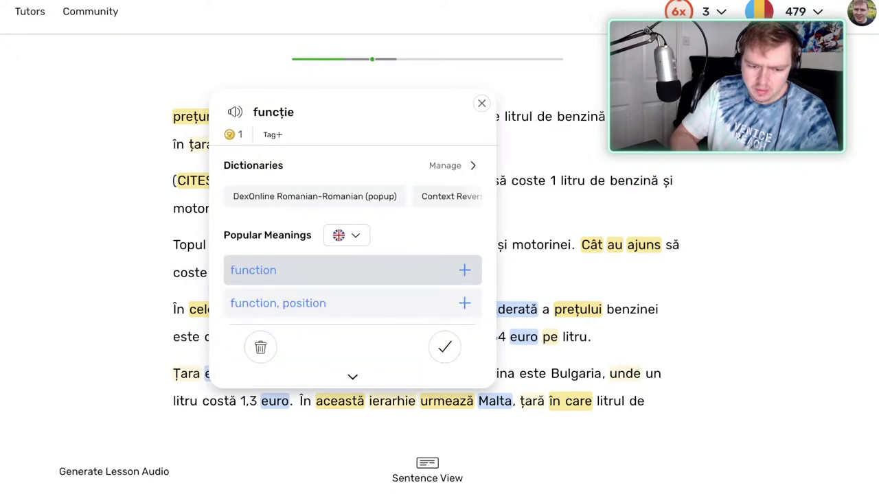
click(444, 347)
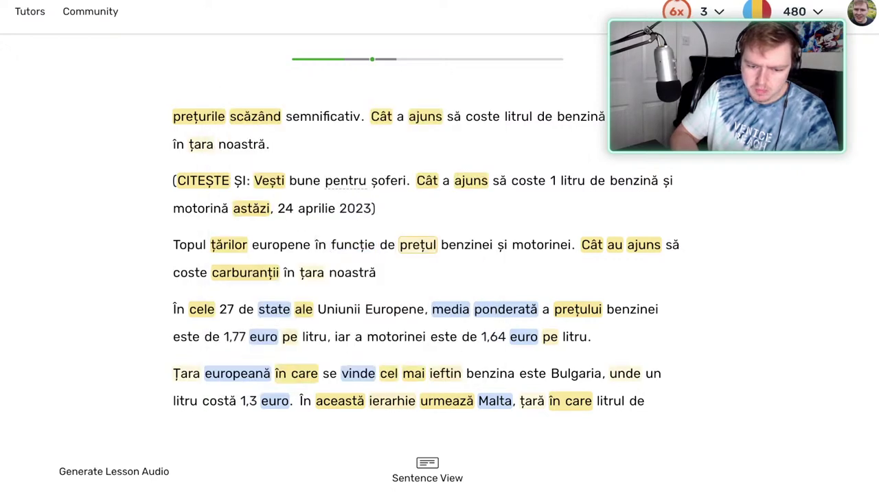
click(466, 245)
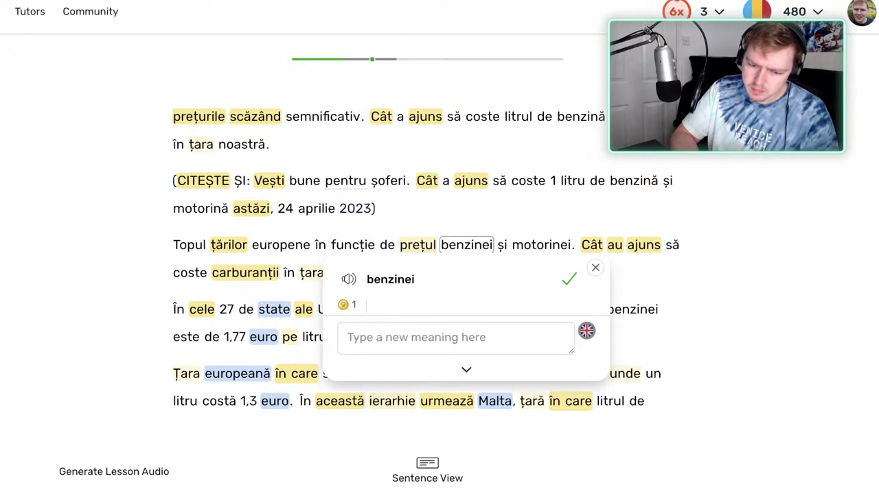
click(595, 267)
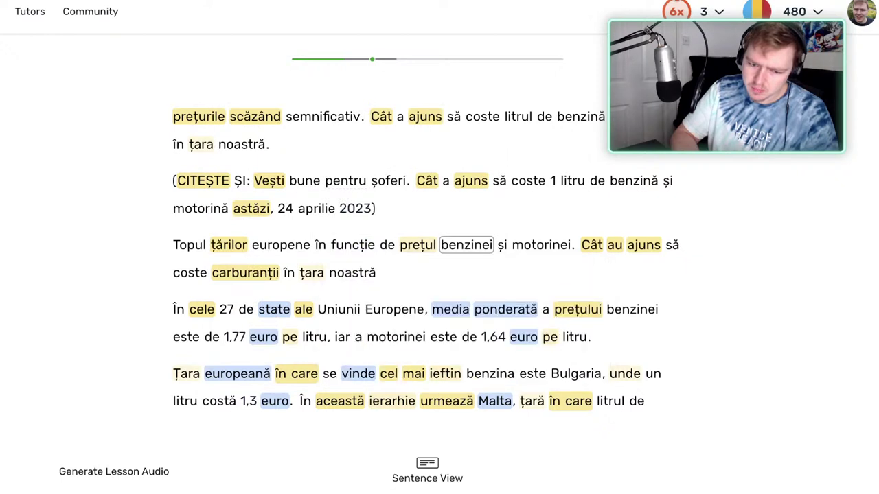
click(541, 245)
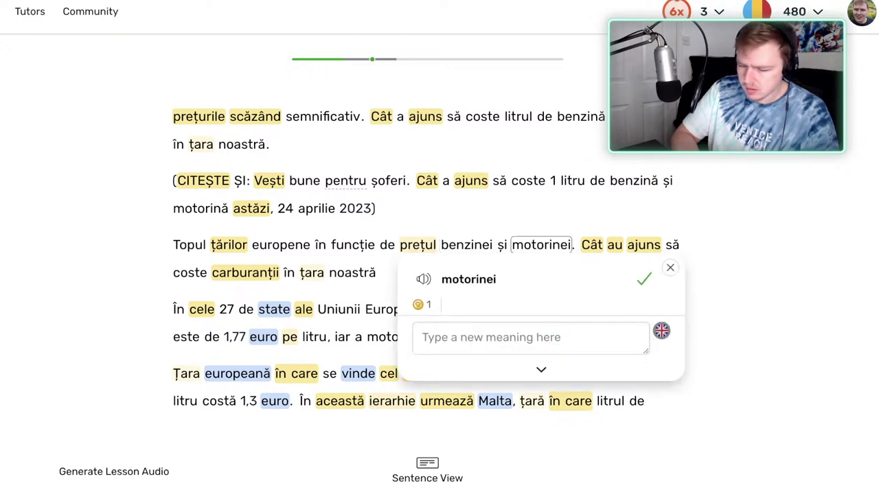
Check the saved meaning of "cele" in the sentence about the 27 European Union states.
click(670, 267)
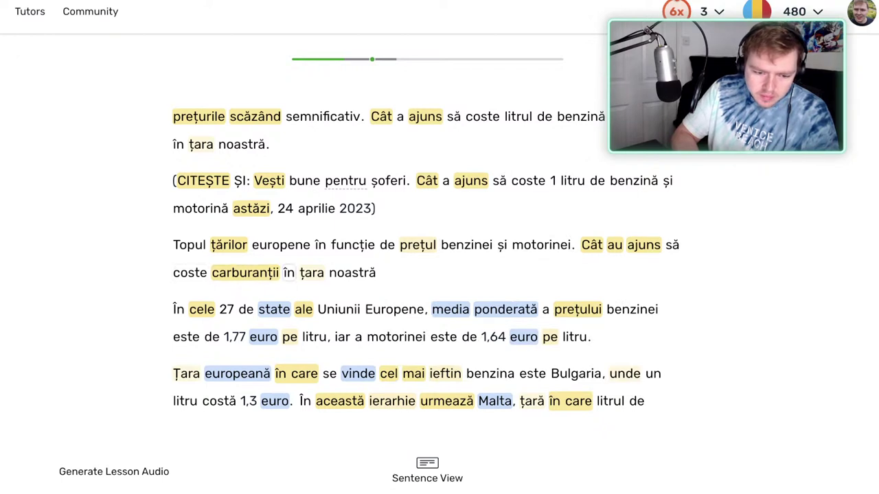
click(201, 309)
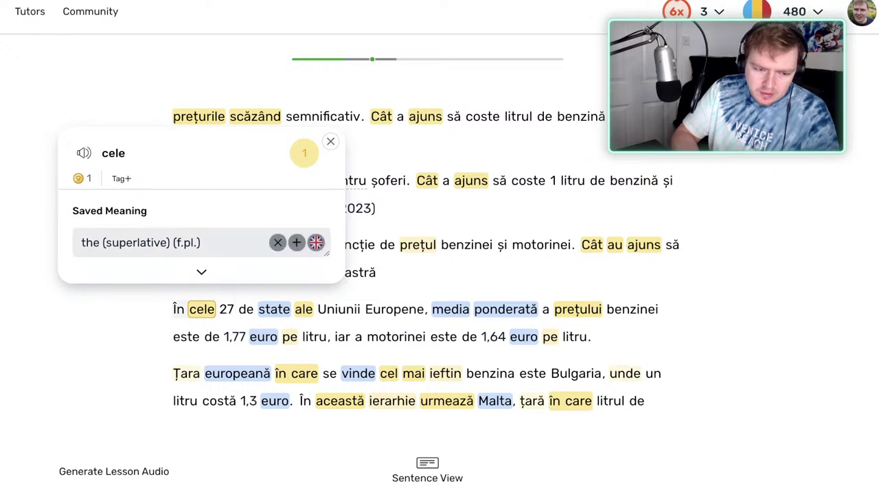
click(331, 141)
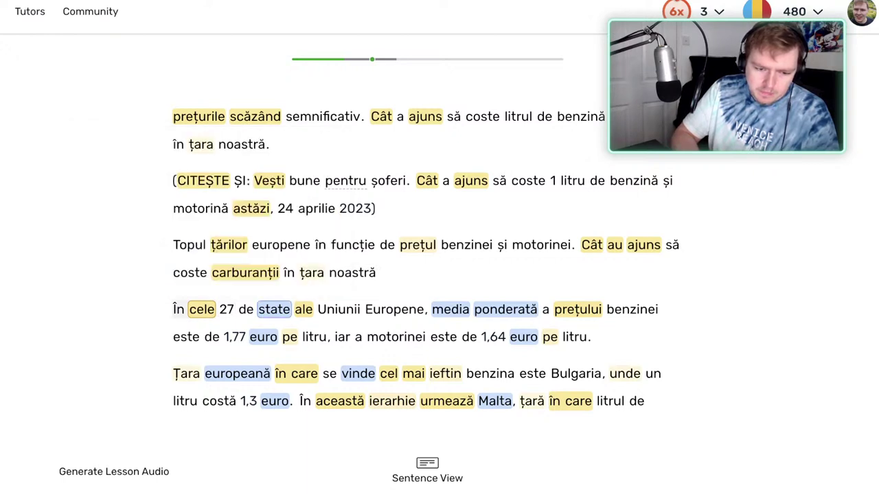
Mark "state" as known and look up the meaning of the phrase "În cele 27 de state ale Uniunii Europene".
click(273, 309)
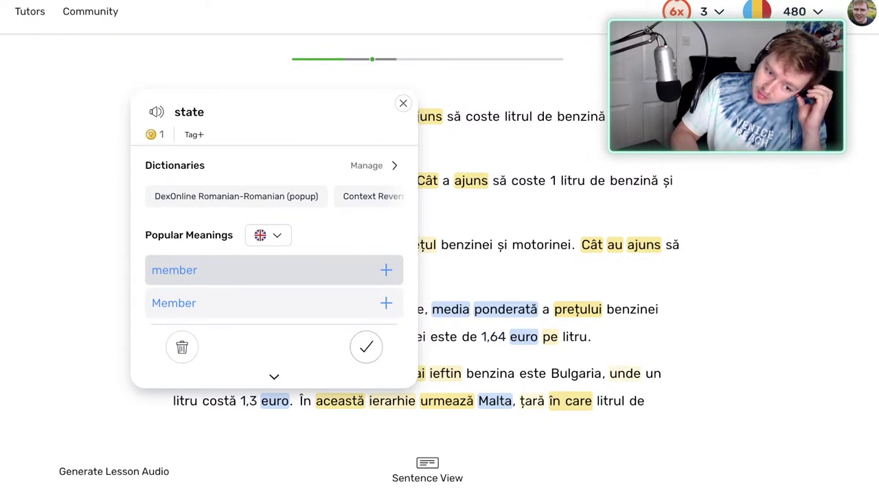
click(366, 346)
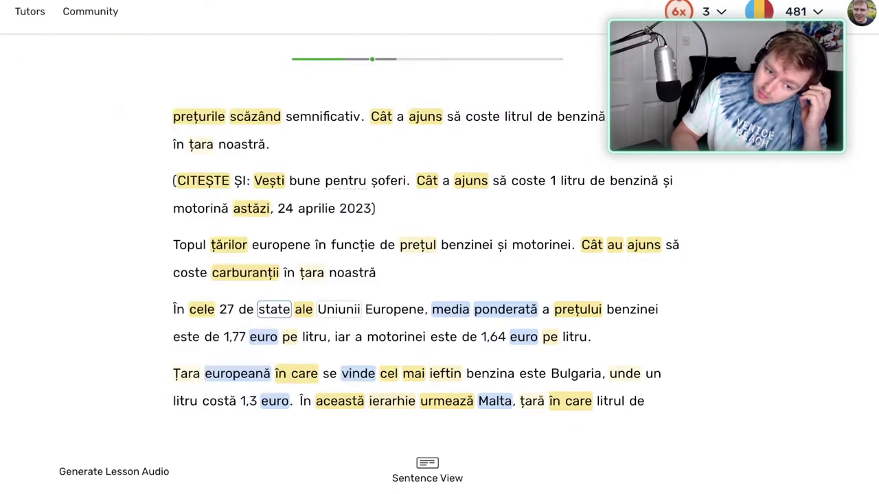
drag(381, 309, 175, 310)
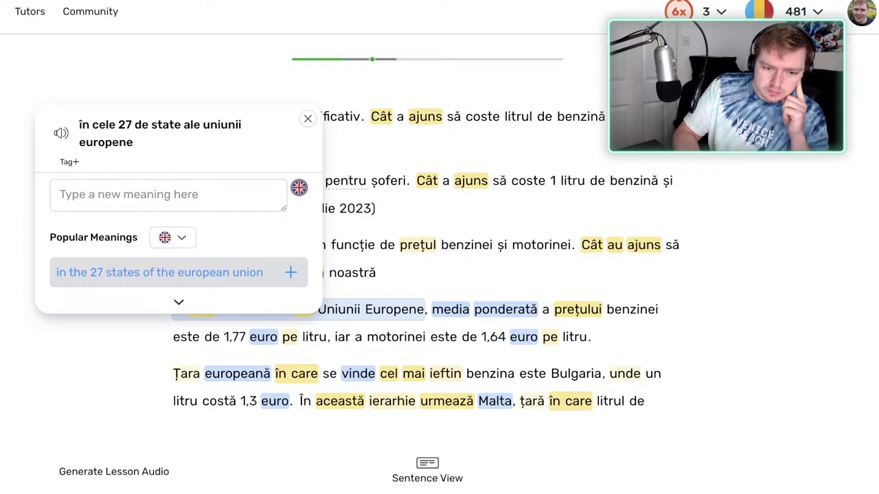
Close the phrase translation, mark "media" as known and save the meaning "weighted" for "ponderată".
click(308, 118)
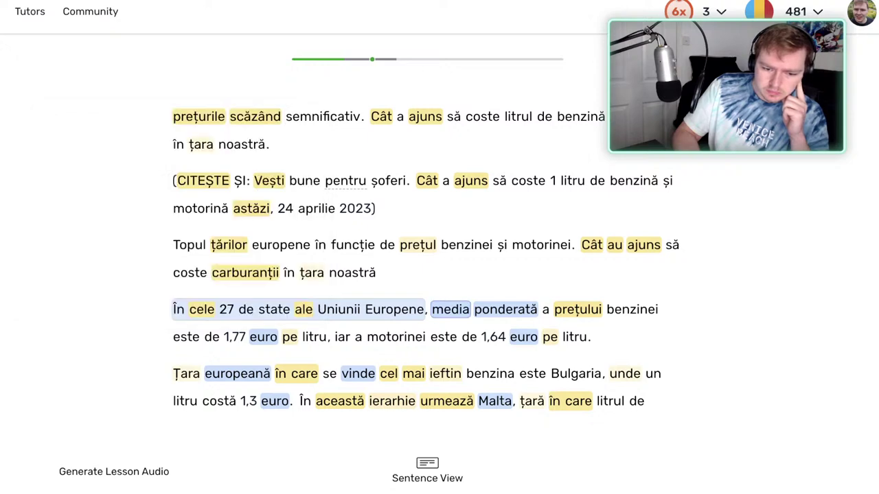
click(451, 309)
click(542, 347)
click(505, 310)
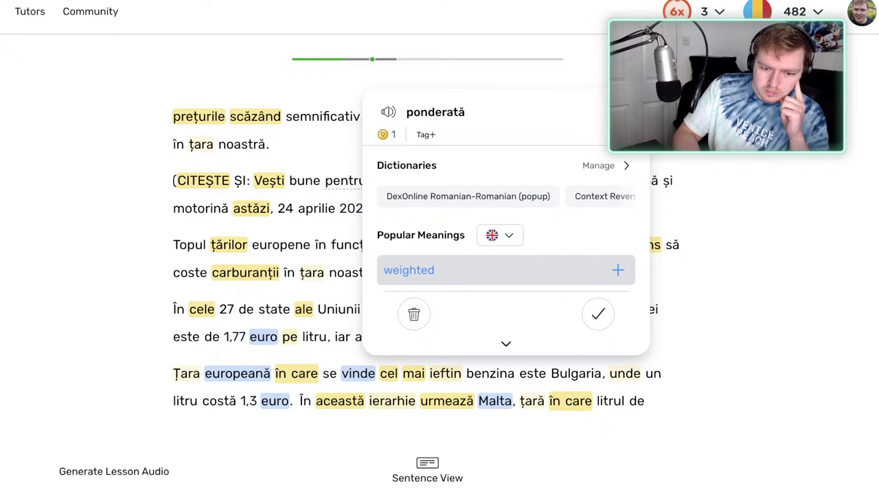
click(506, 271)
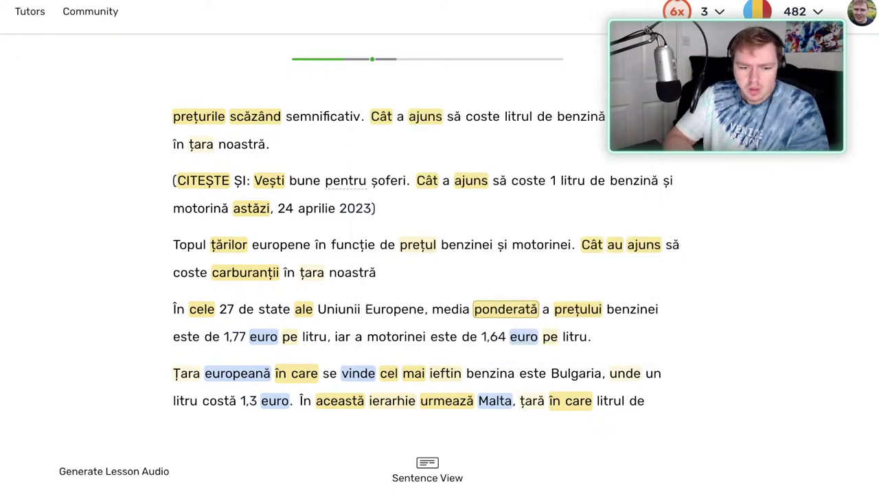
Check the saved meaning of "pe" and look up the translation of the phrase "este de 1,77 euro pe litru".
key(Right)
key(Right)
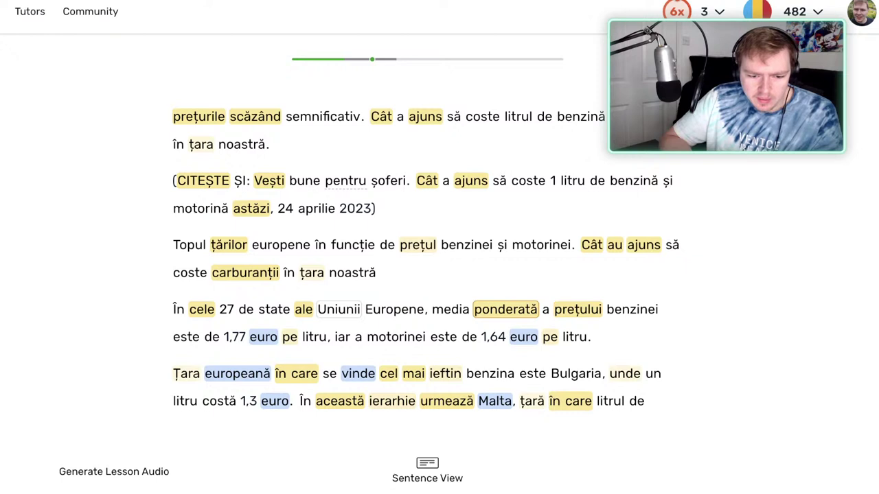
key(Right)
key(Right)
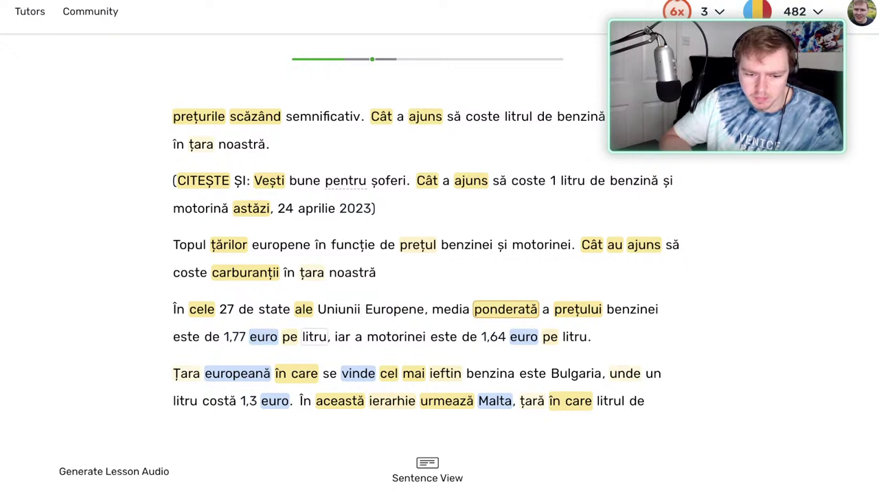
key(Left)
click(289, 337)
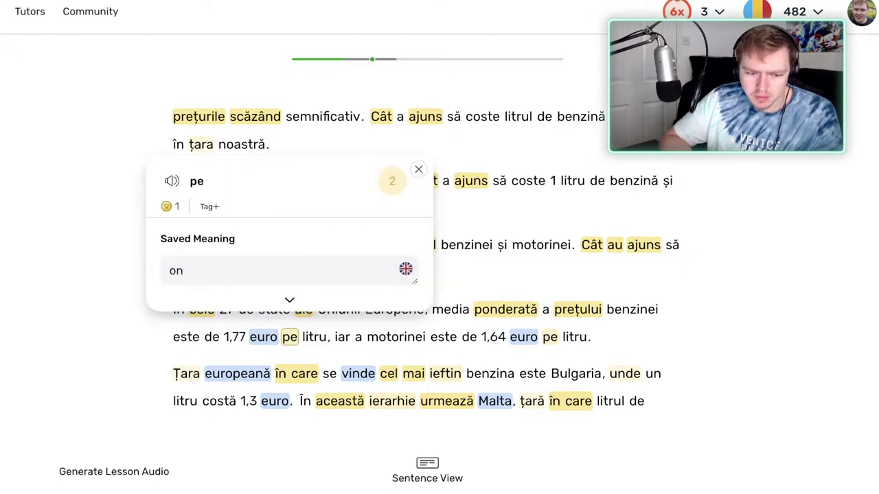
key(Escape)
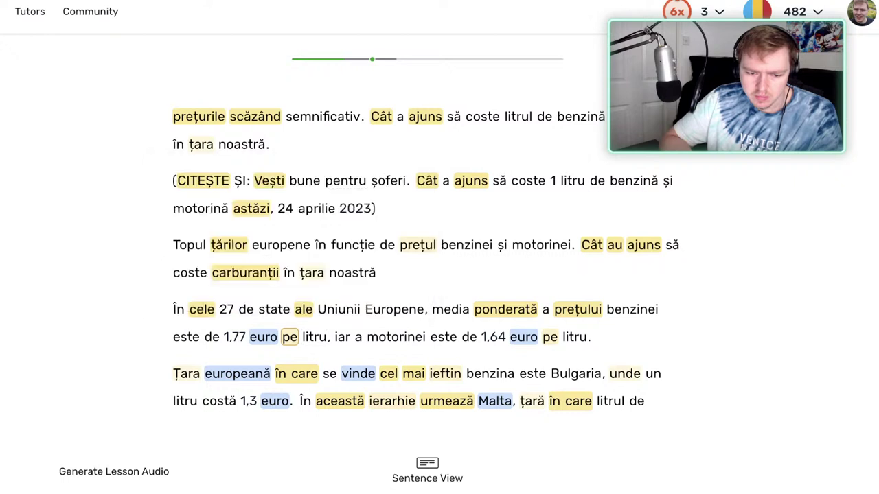
drag(315, 337, 186, 337)
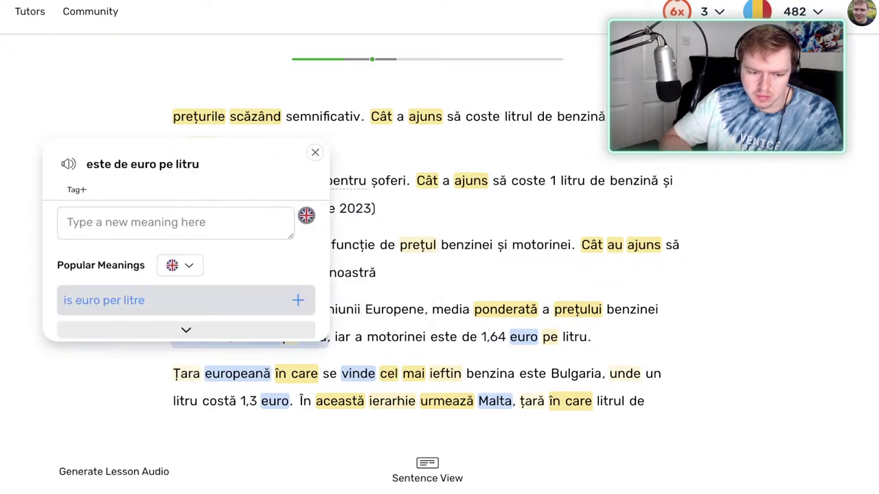
key(Escape)
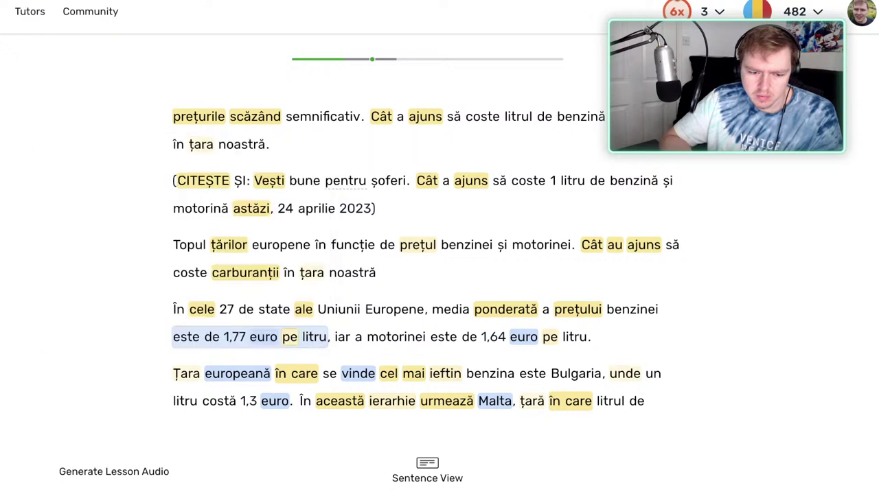
Extend the saved meaning of "pe" to "on, per" and reopen the word to check it.
click(289, 337)
click(227, 271)
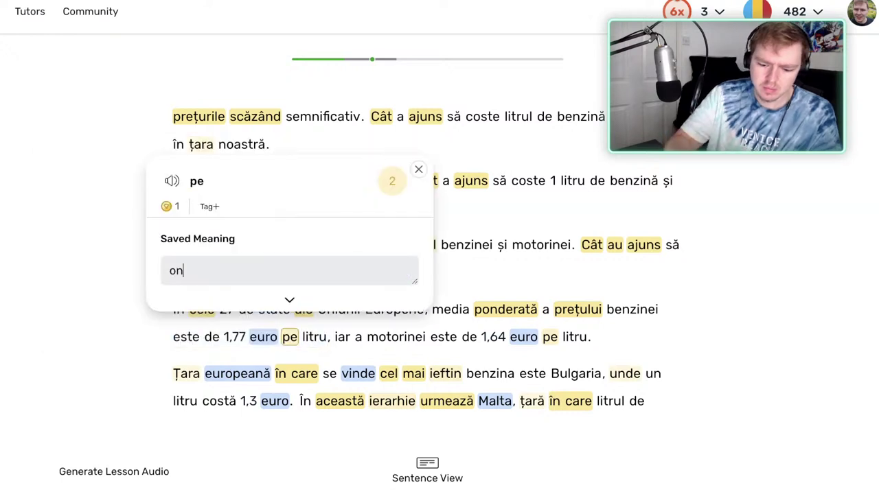
text(, per)
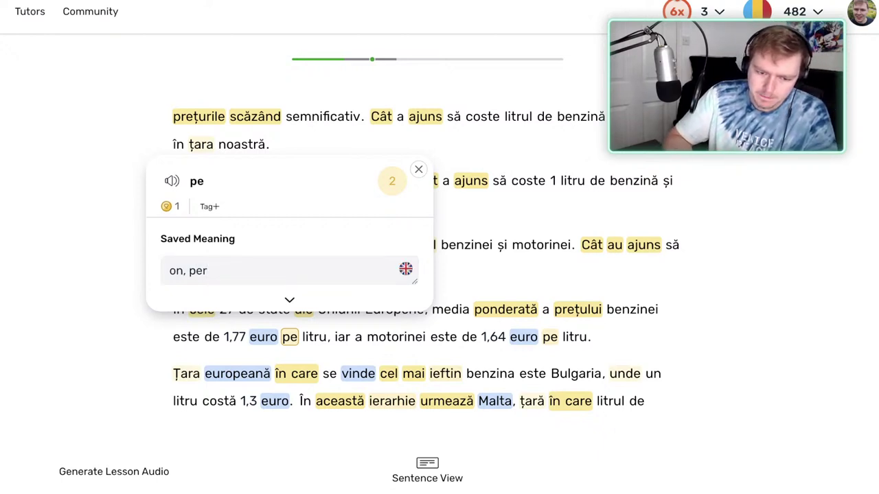
click(419, 169)
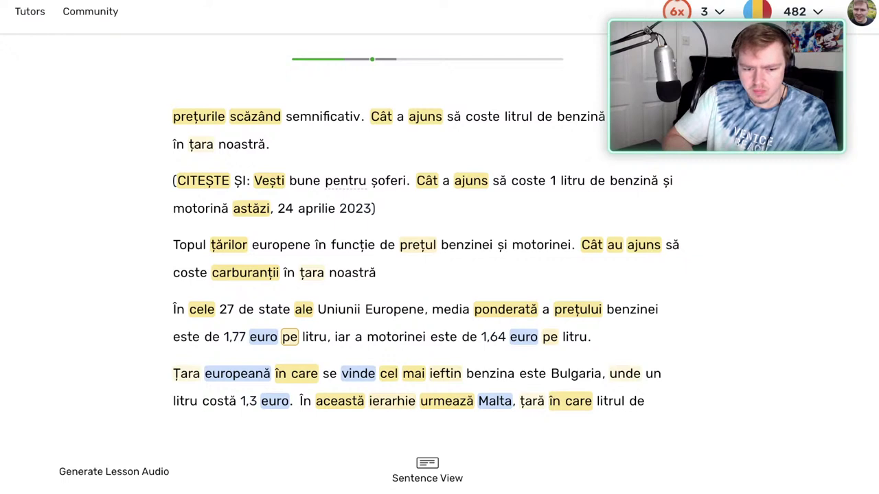
click(289, 337)
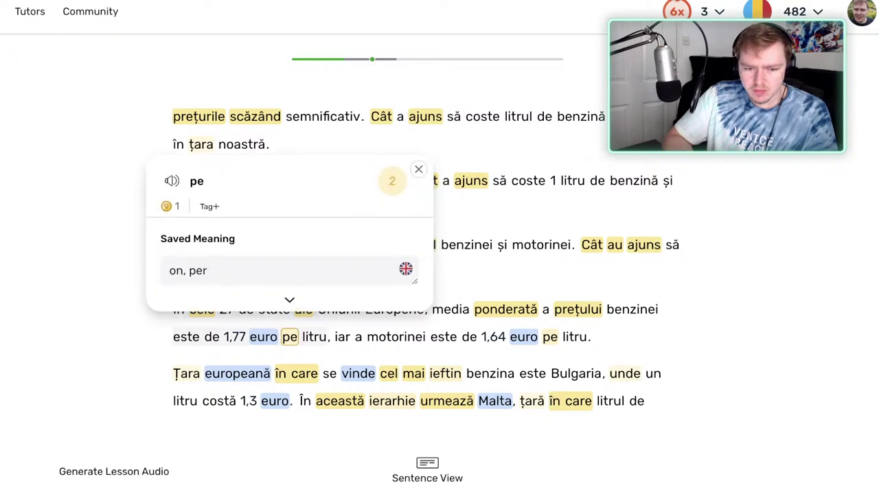
key(Escape)
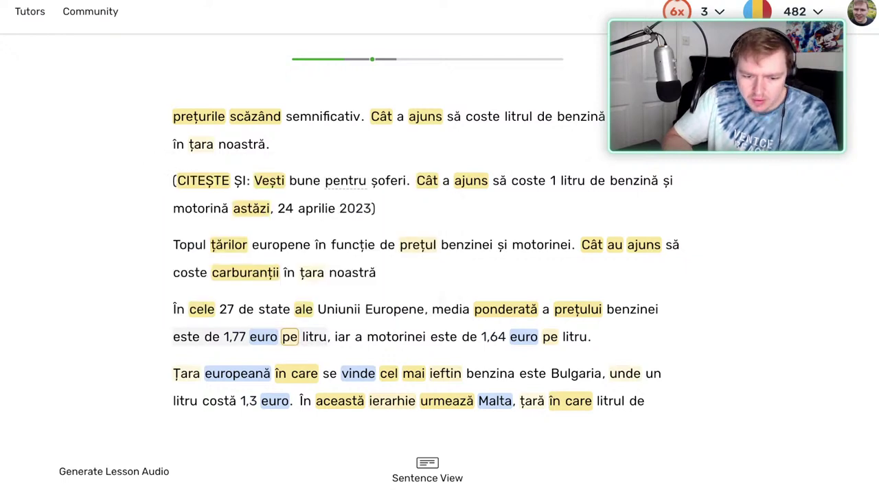
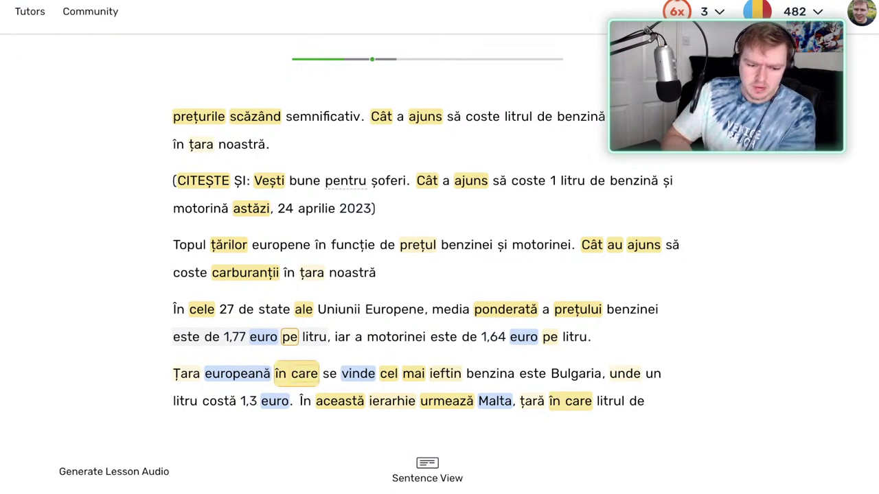
Check the saved meaning of "care" and mark "vinde" as known in the sentence about Bulgaria.
click(304, 374)
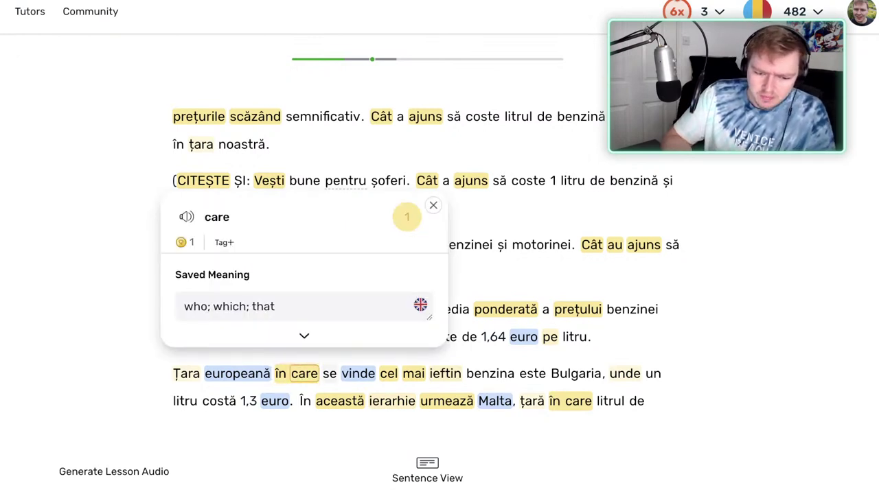
click(358, 374)
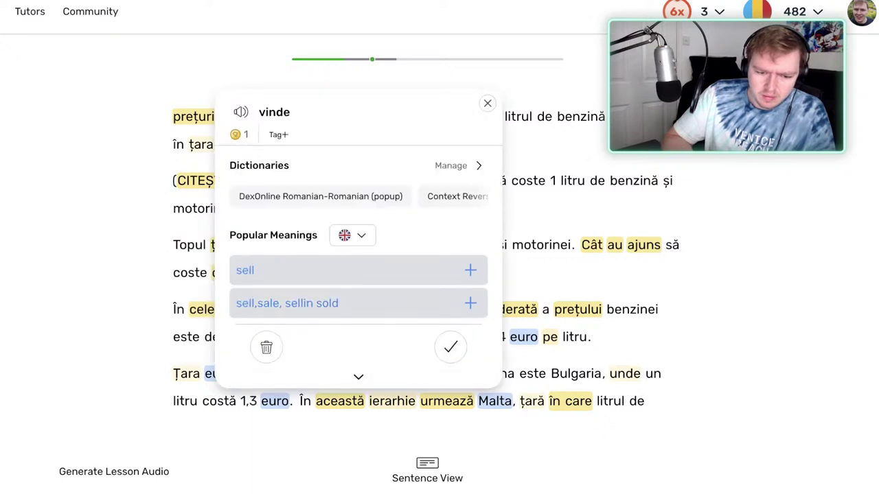
click(451, 347)
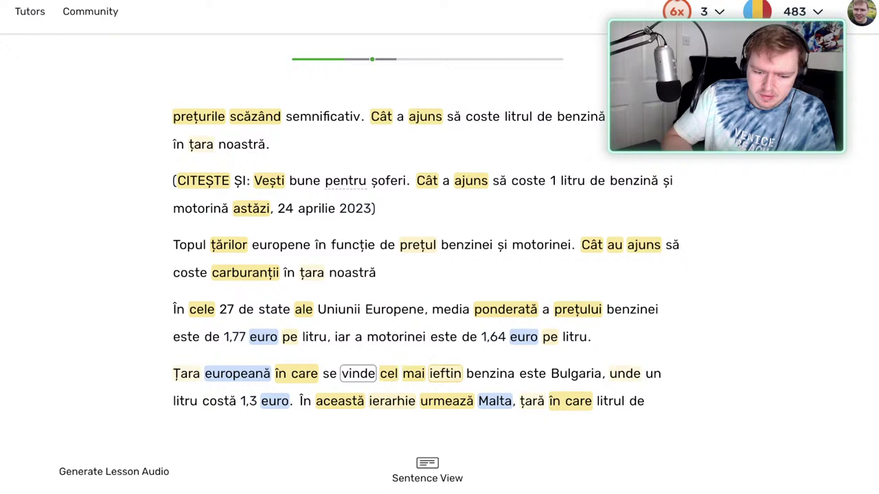
Check the meaning of "ieftin" and save the phrase "mai ieftin" with the meaning "cheaper".
click(445, 373)
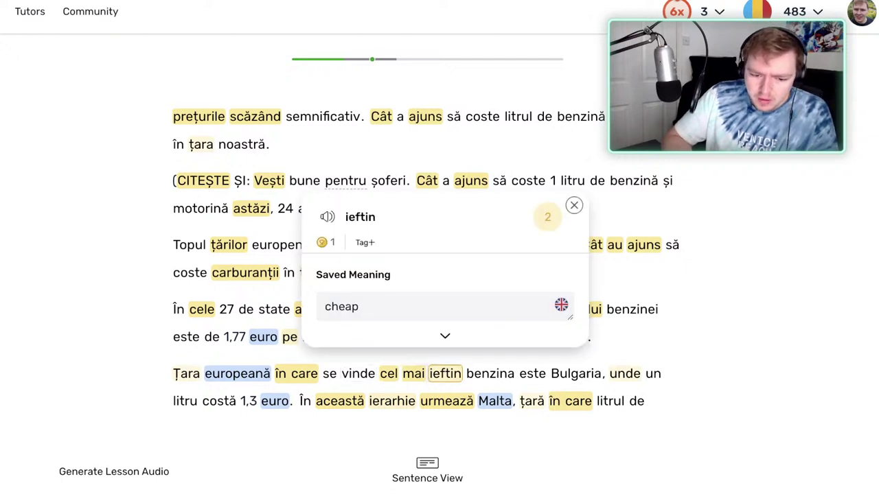
key(Escape)
drag(413, 374, 445, 373)
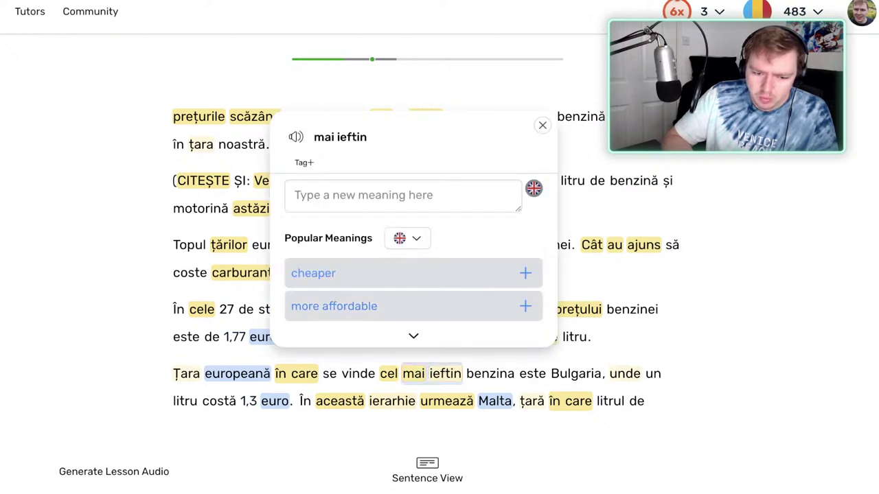
click(414, 273)
key(1)
Review the saved meanings of "această", "ierarhie" and "urmează" in the sentence about Malta.
key(Right)
key(Right)
key(Right)
key(Right)
key(Right)
key(Right)
key(Right)
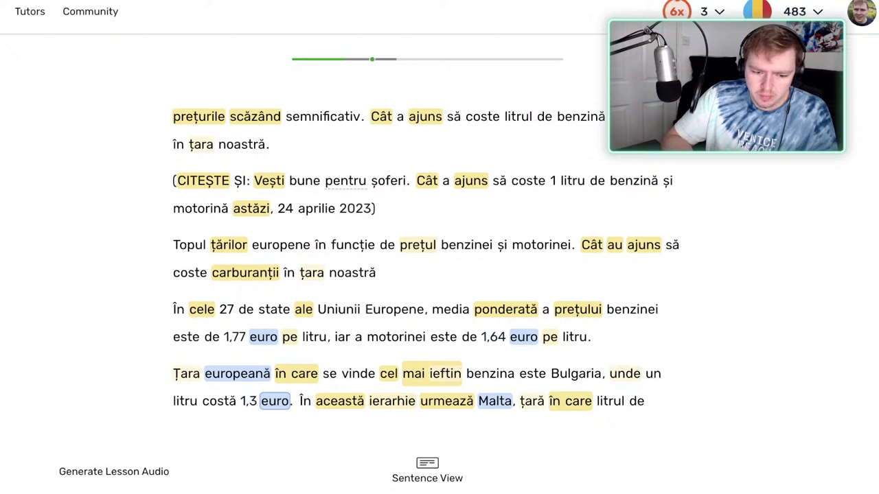
key(Right)
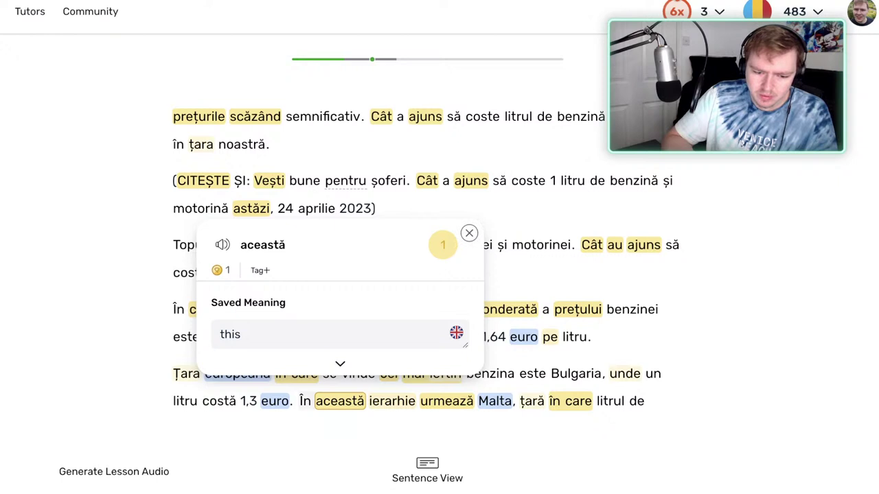
key(Escape)
key(Right)
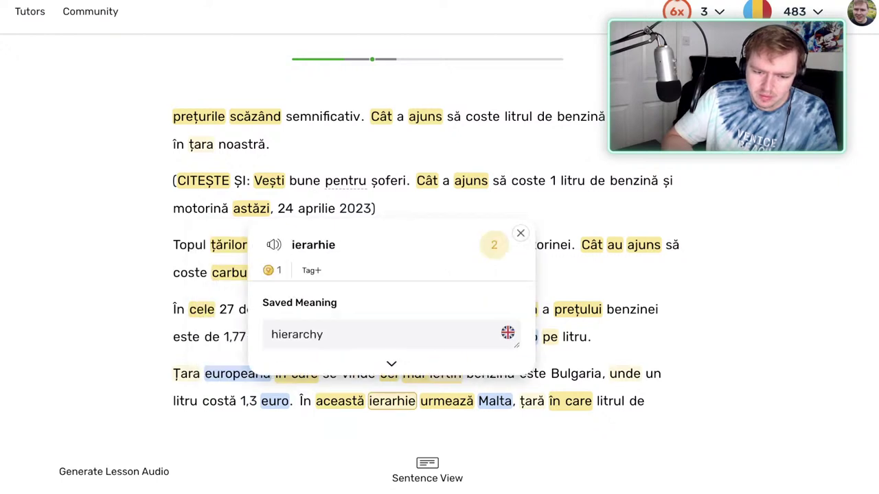
key(Escape)
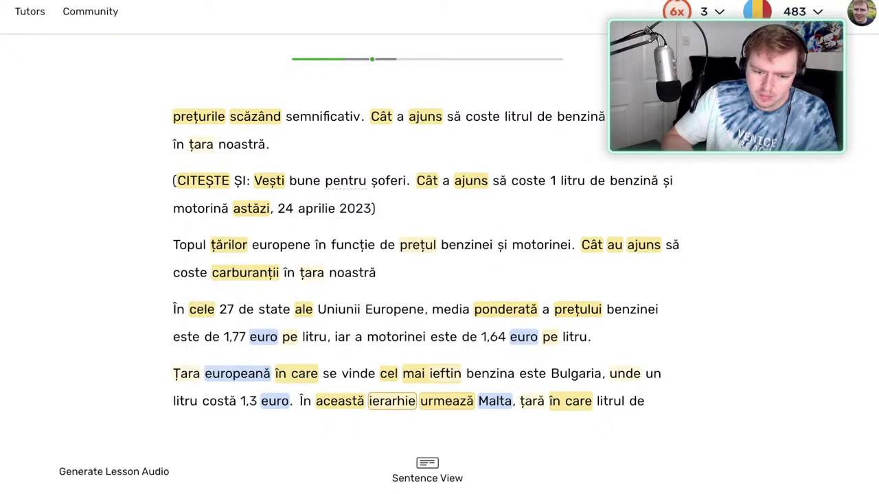
key(Right)
Mark "Malta" as known and go to the next page of the lesson.
key(Right)
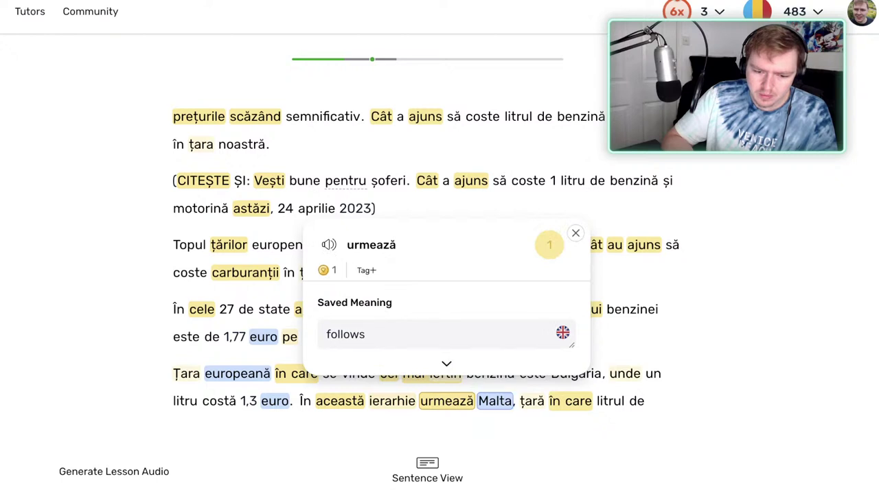
key(k)
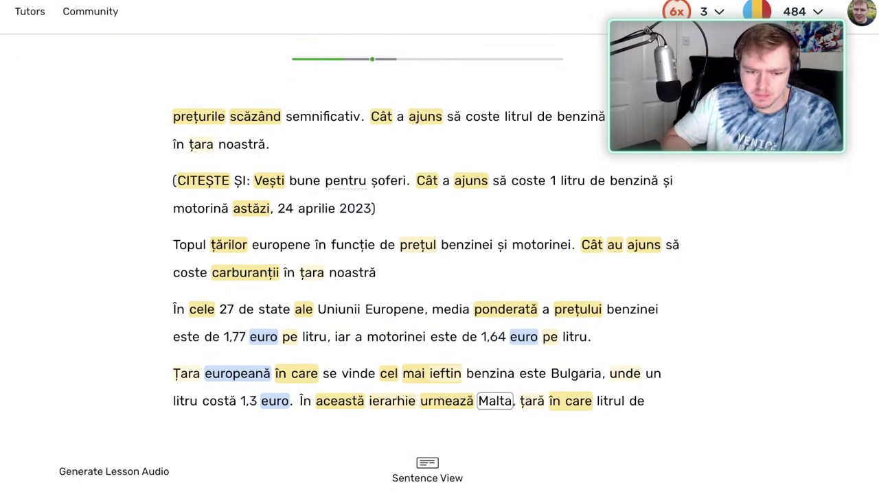
key(Right)
click(591, 326)
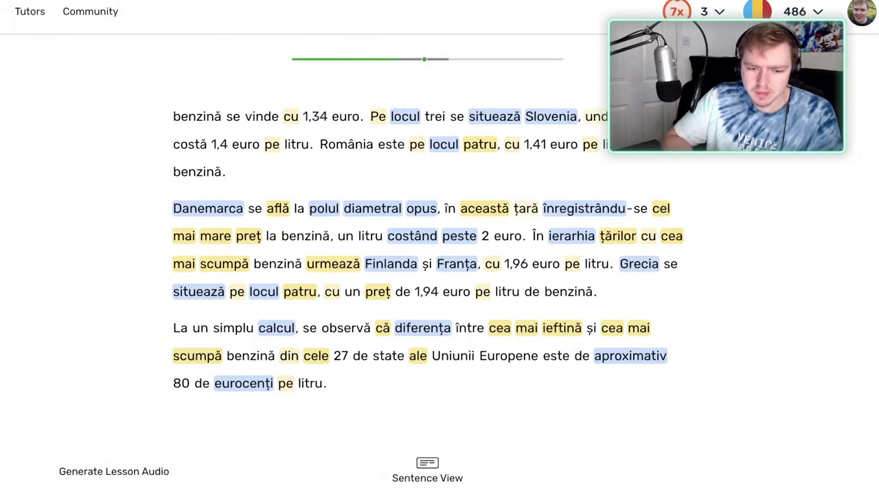
Mark "locul", "situează" and "Slovenia" as known in the sentence about third place.
key(Right)
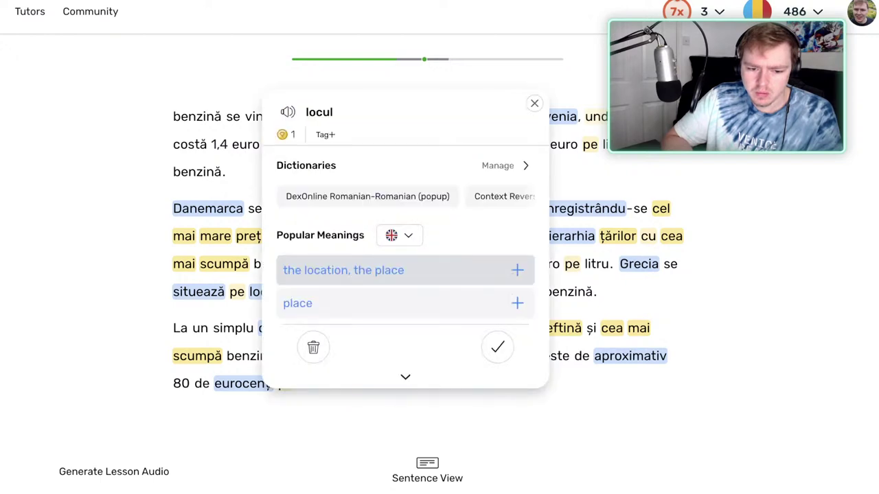
click(498, 348)
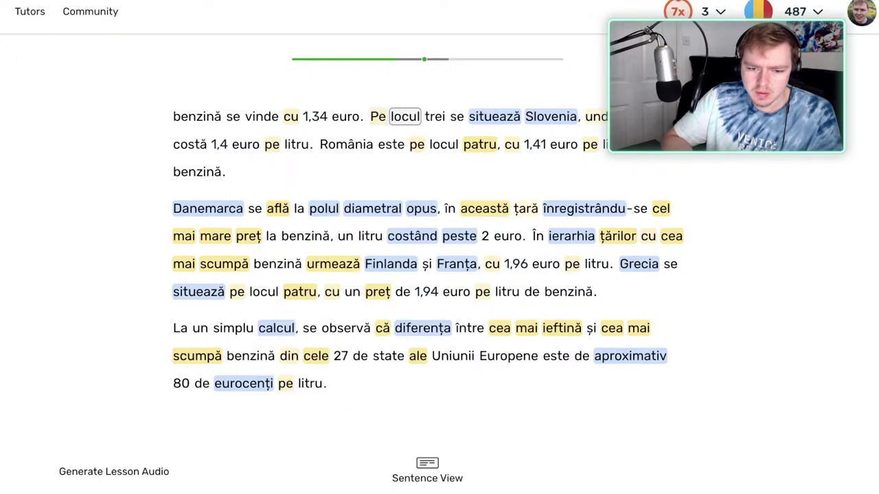
key(Right)
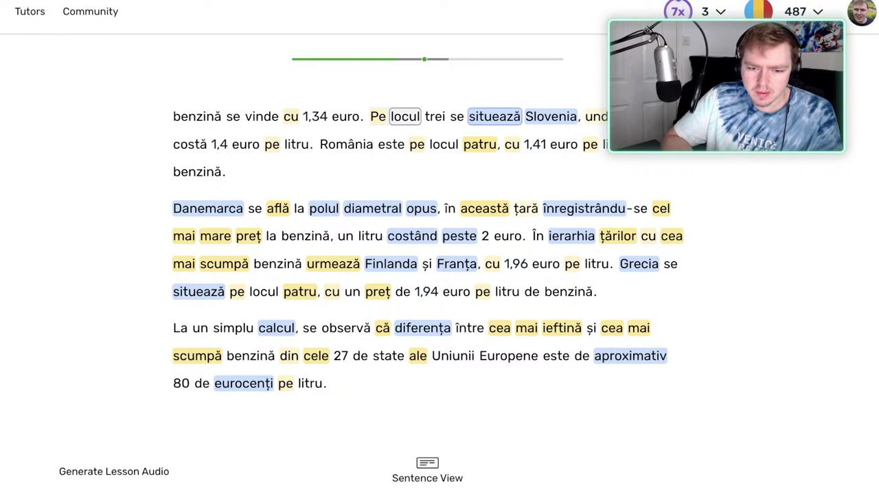
key(Right)
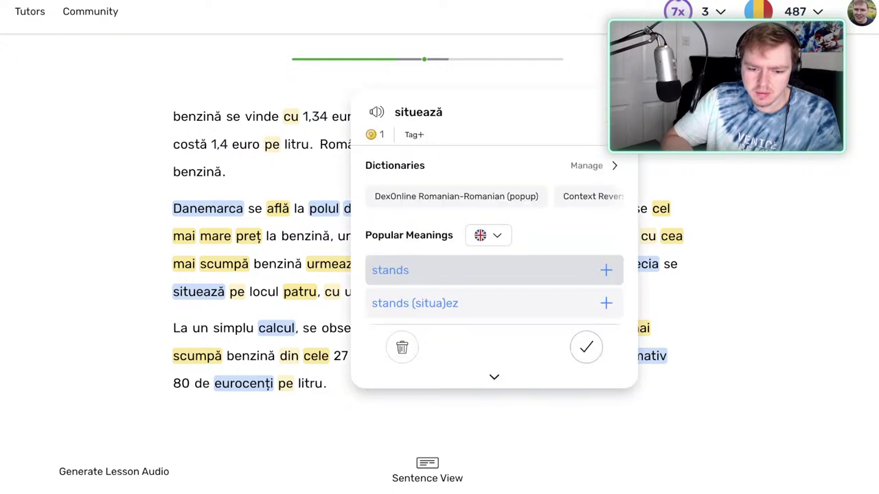
key(k)
key(Right)
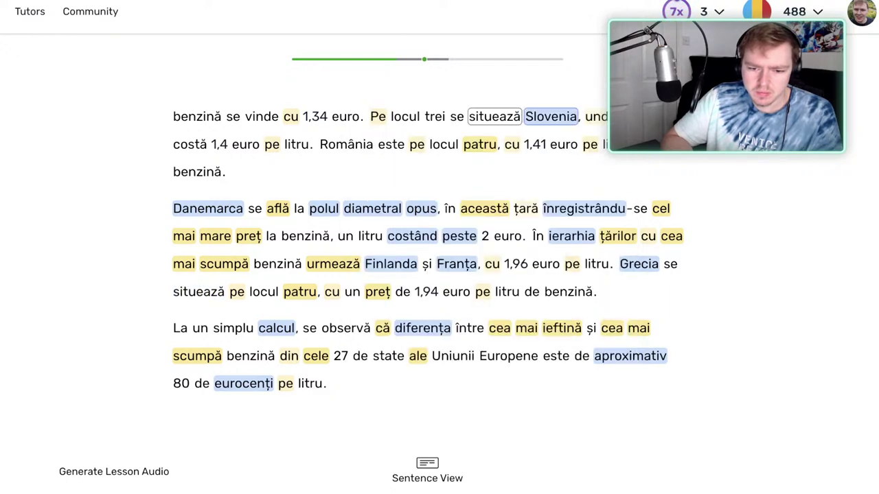
key(k)
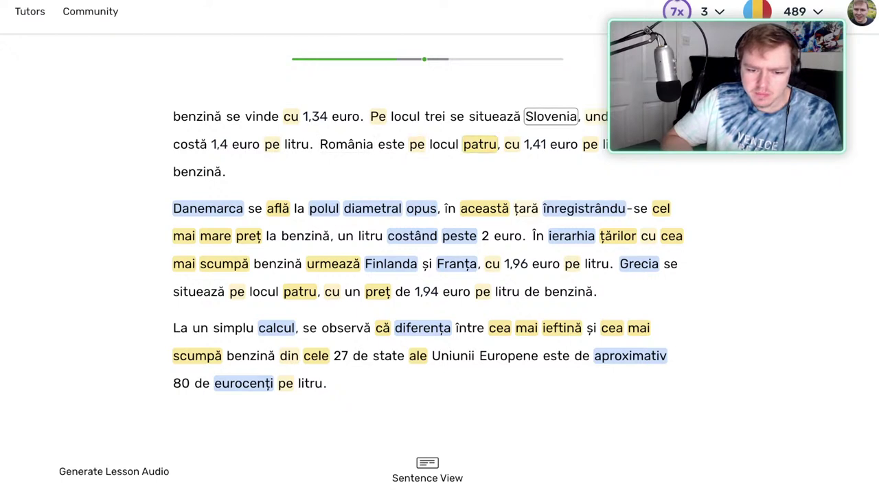
Review the saved meaning of "patru" in the sentence about Romania.
click(479, 145)
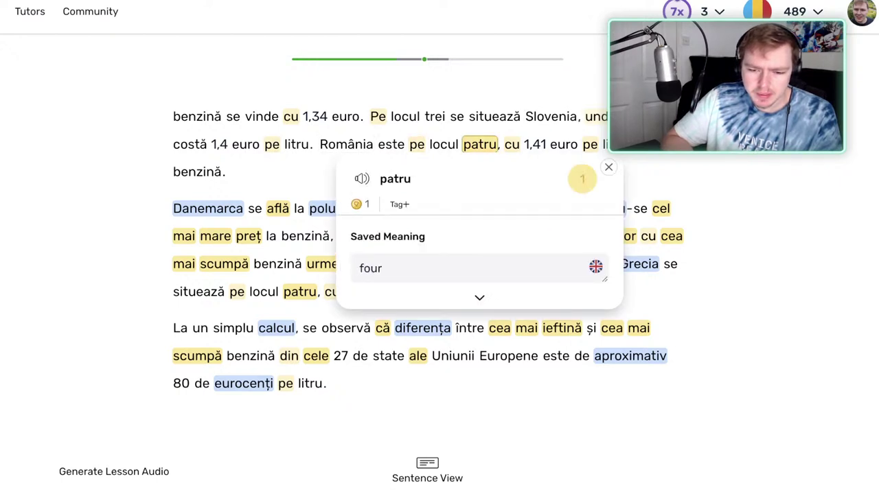
click(582, 179)
key(2)
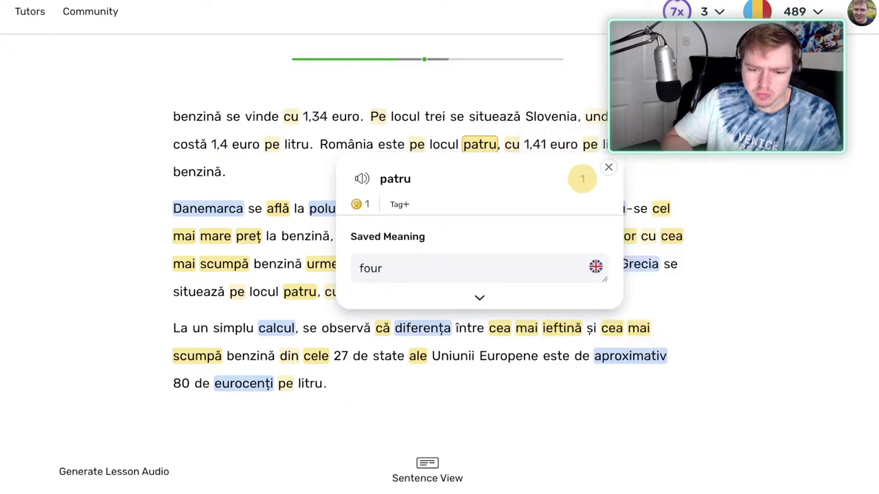
click(608, 167)
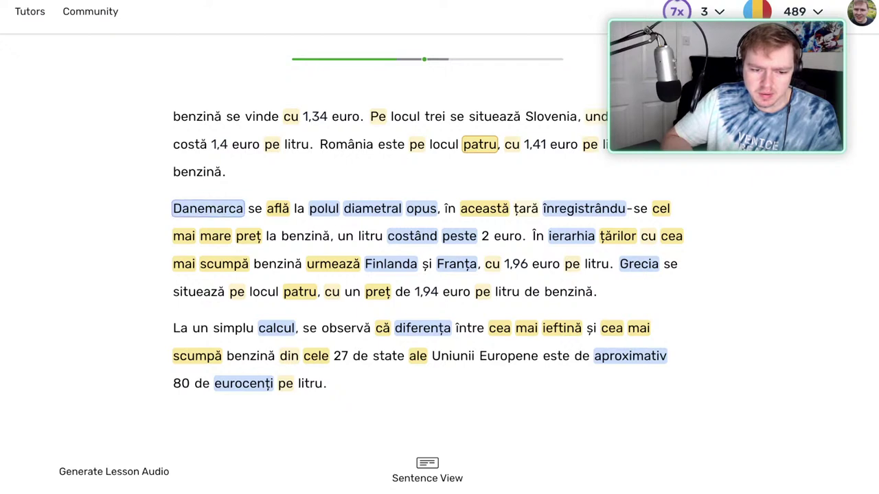
Mark "Danemarca", "polul" and "diametral" as known and check the saved meaning of "află".
click(208, 209)
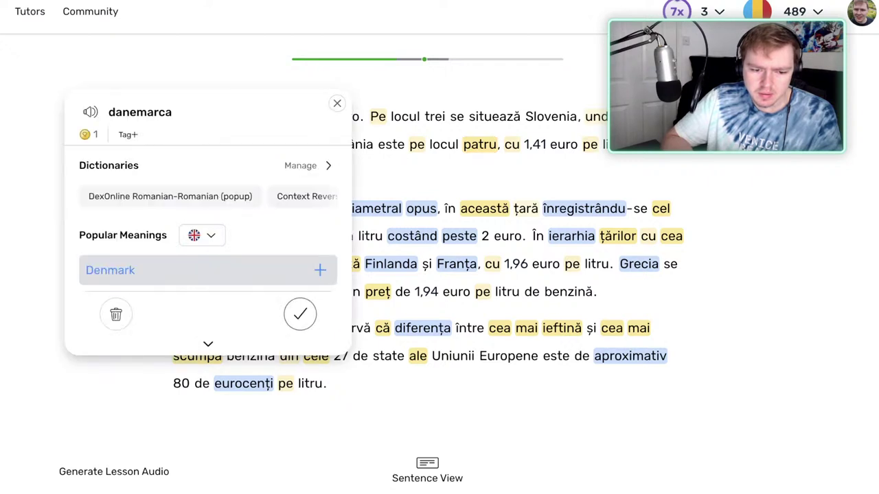
key(k)
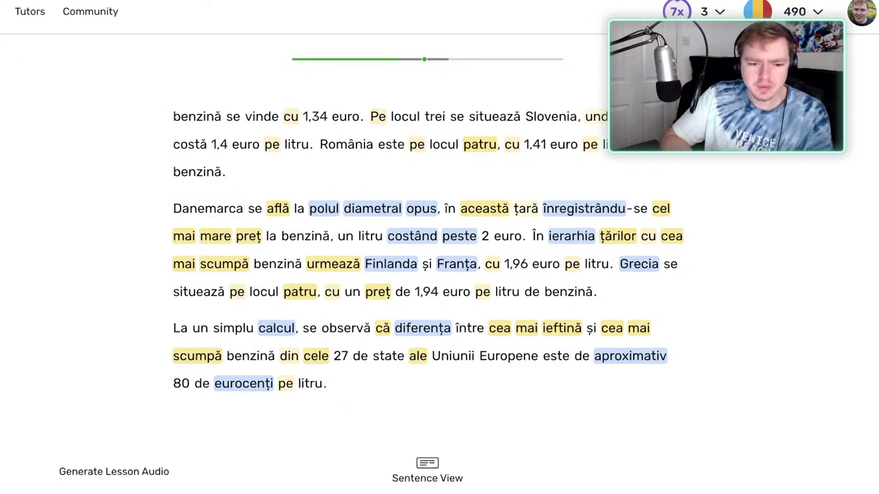
click(278, 209)
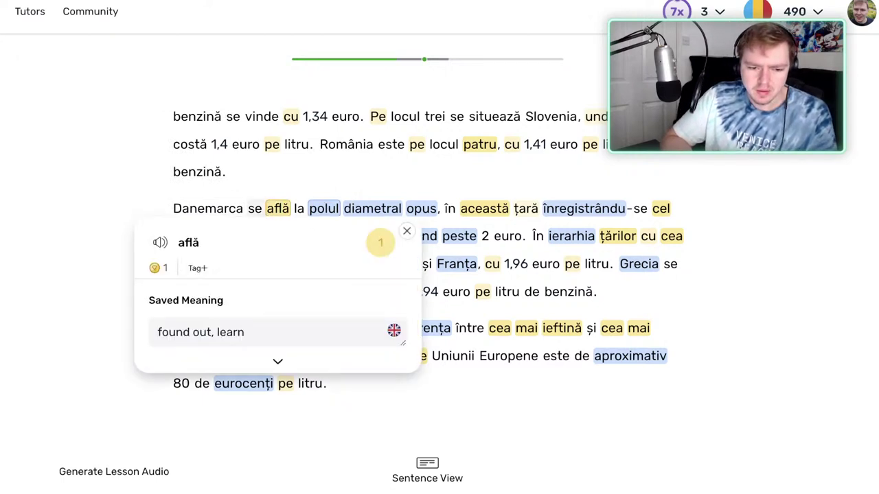
key(Right)
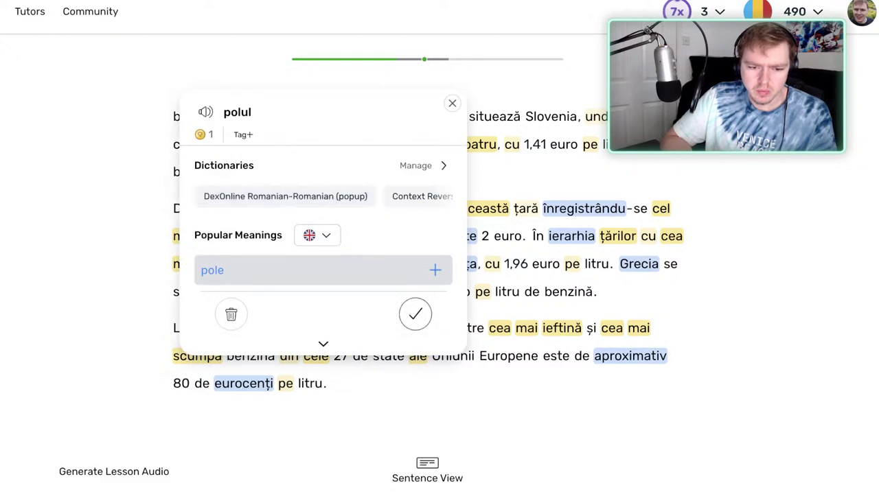
key(Right)
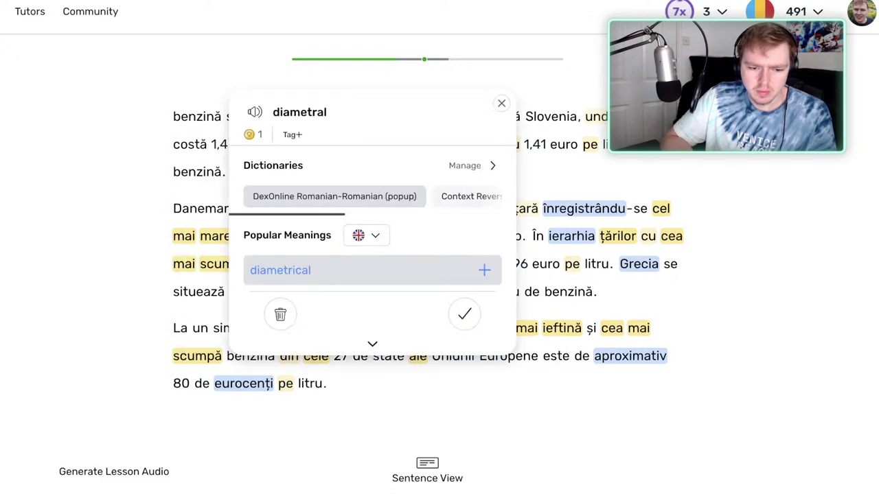
key(Right)
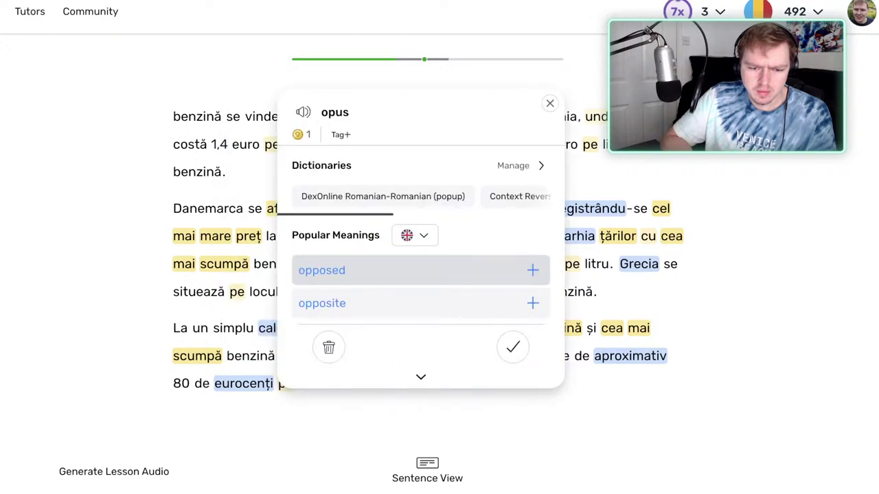
Save "opus" with the meaning "opposed" and raise its learning level to 2.
key(Return)
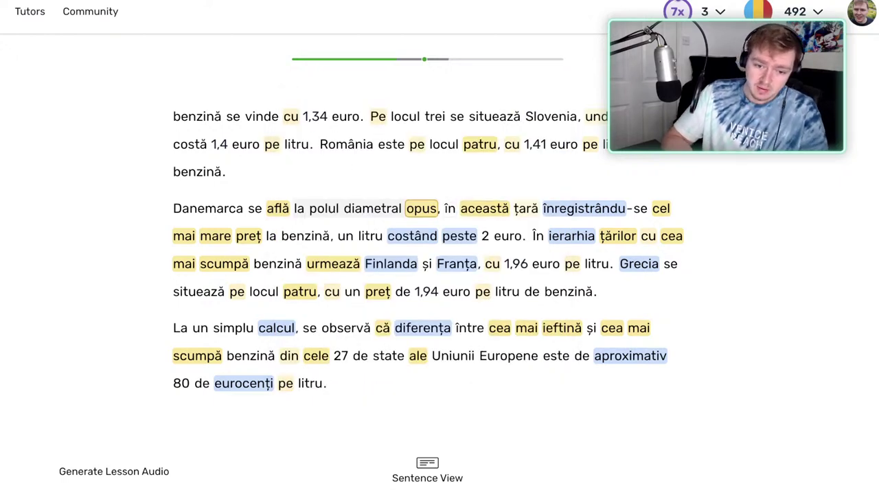
key(Right)
key(Left)
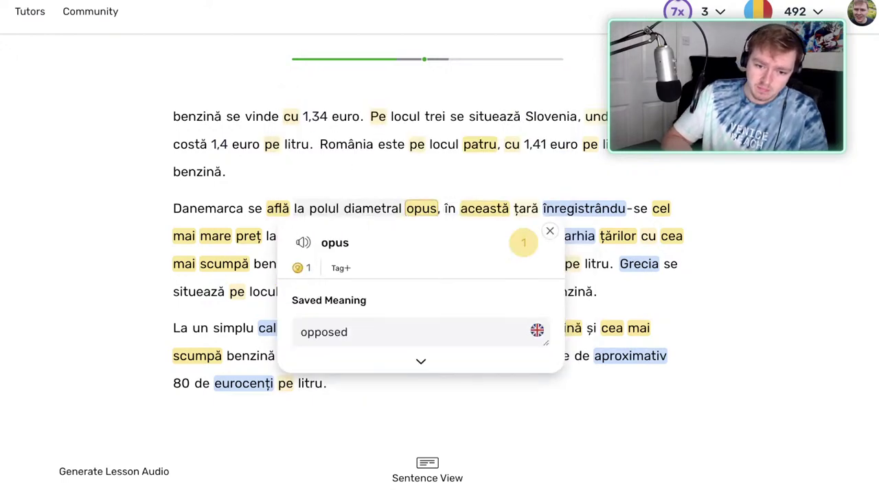
click(524, 243)
key(2)
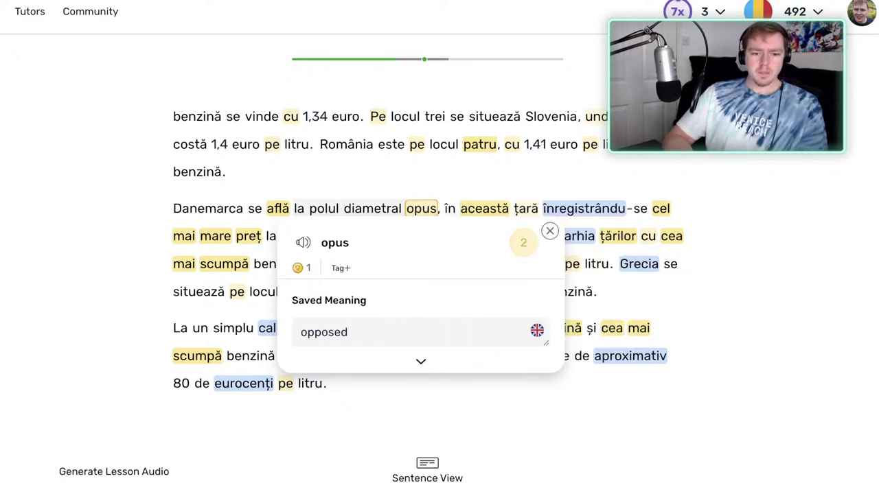
key(Escape)
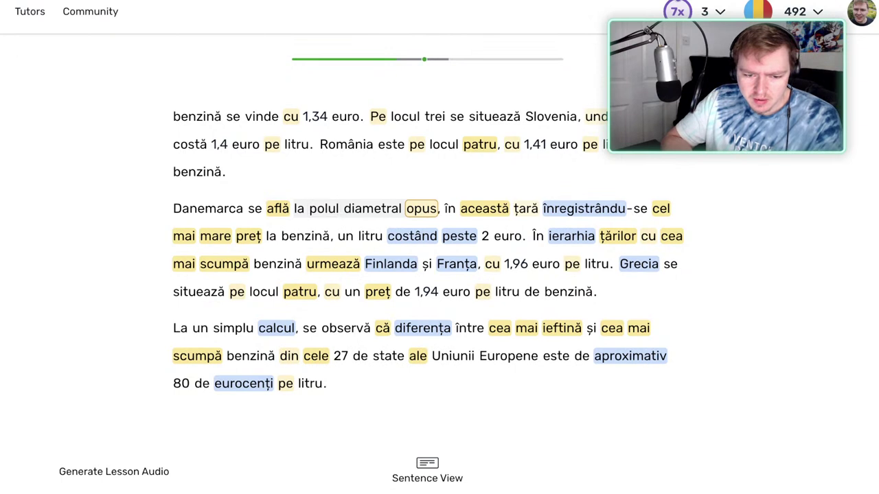
Look up the whole phrase "la polul diametral opus" and mark "înregistrându" as known.
drag(422, 209, 294, 209)
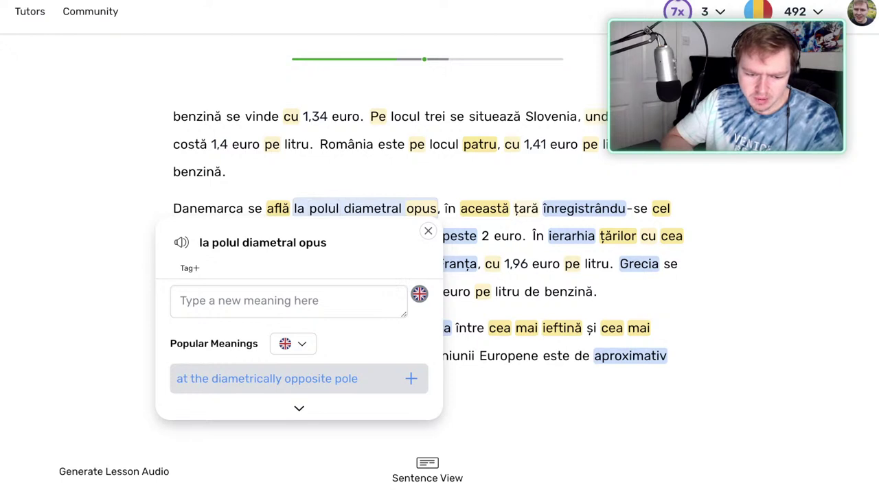
key(Escape)
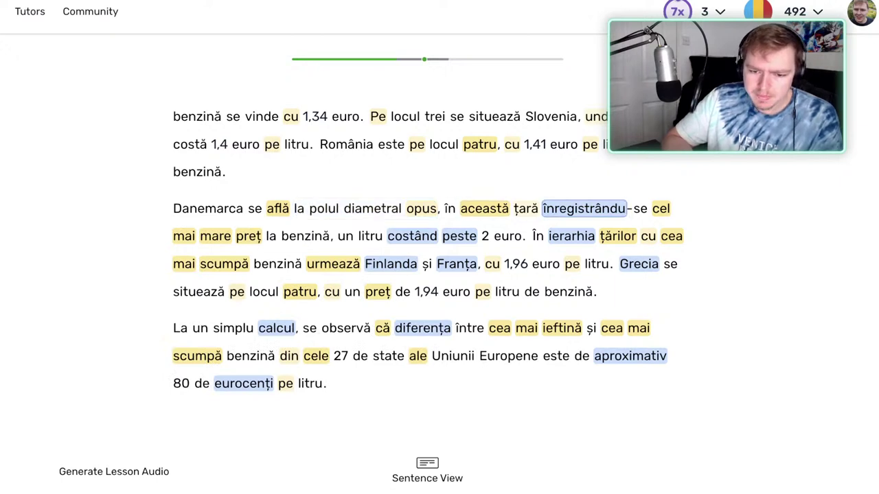
click(584, 209)
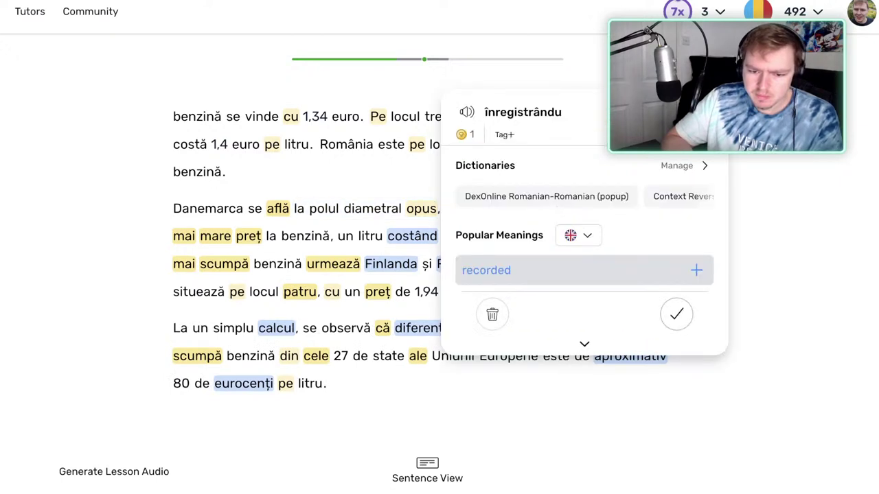
key(k)
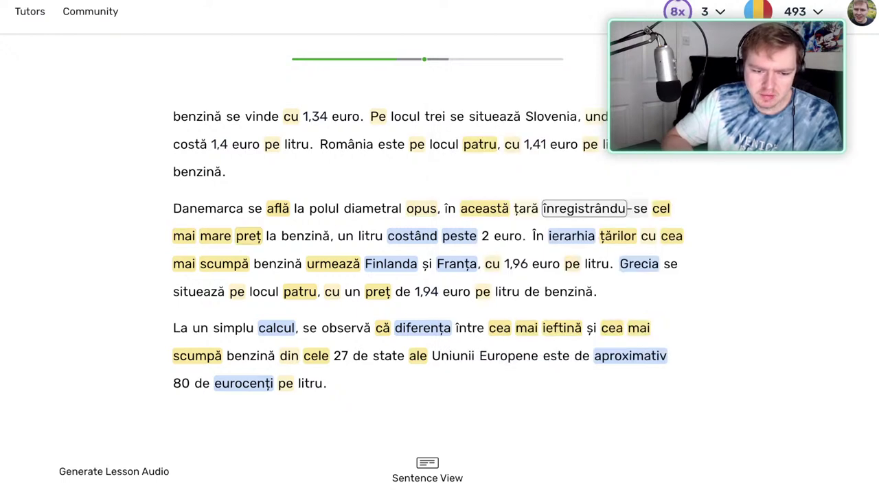
Review the saved meanings of "mare" and "preț" in the sentence about Denmark.
click(216, 236)
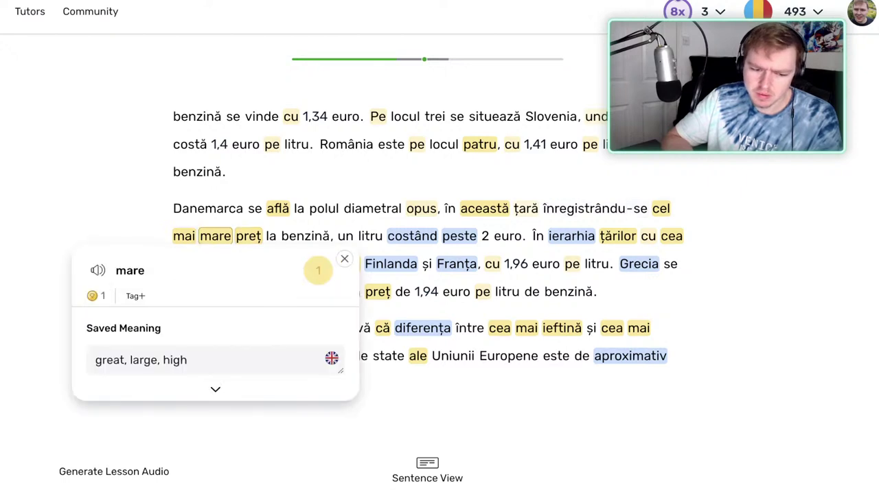
key(Right)
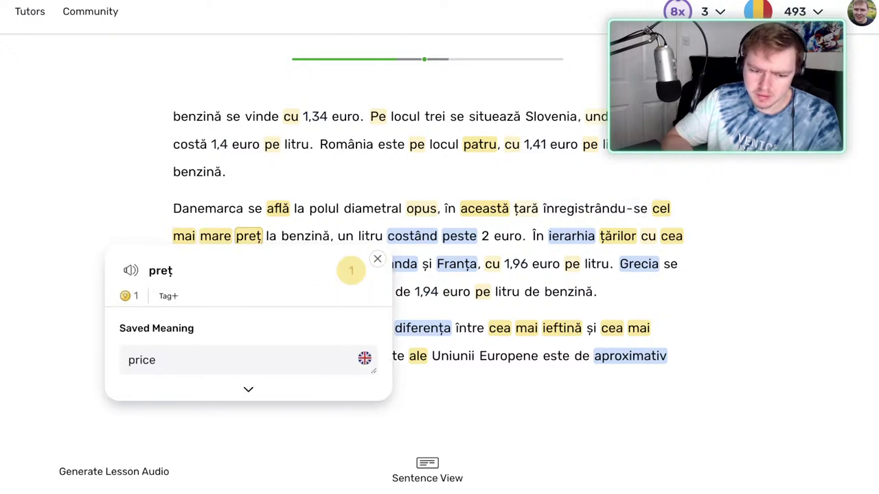
click(377, 258)
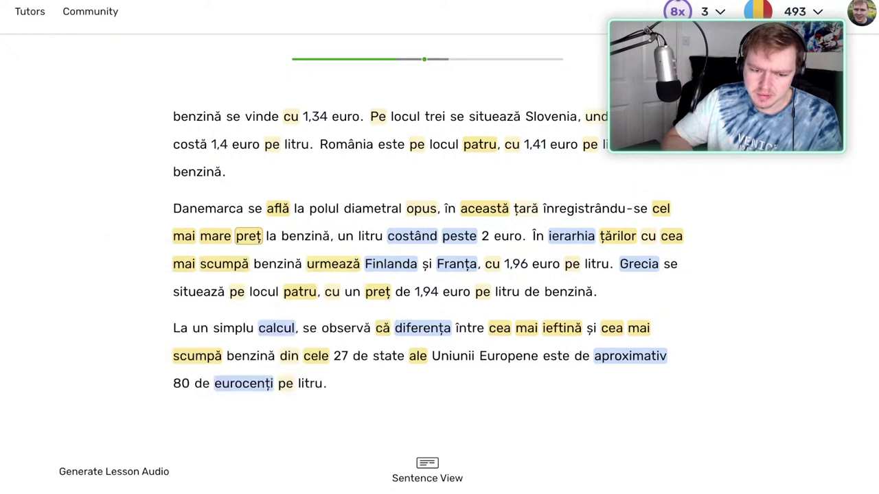
Look up "costând" in the sentence about Denmark and mark it as known.
key(Right)
key(Right)
key(Right)
key(Right)
key(Right)
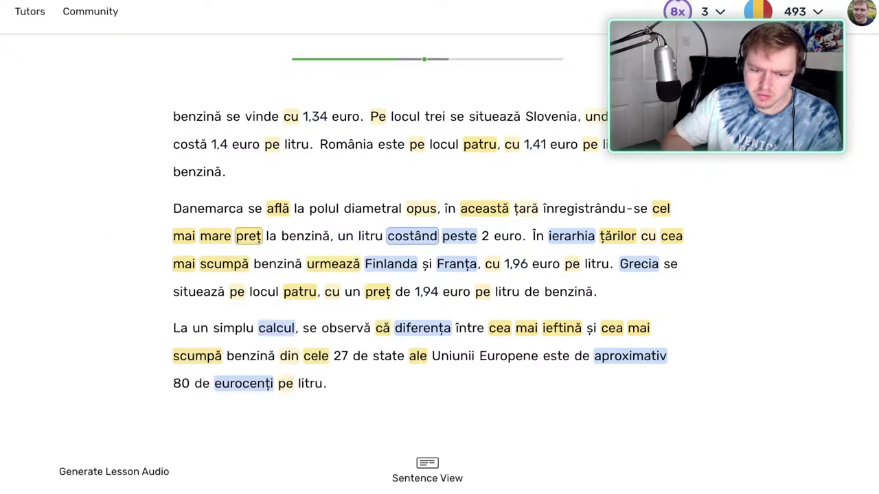
click(412, 237)
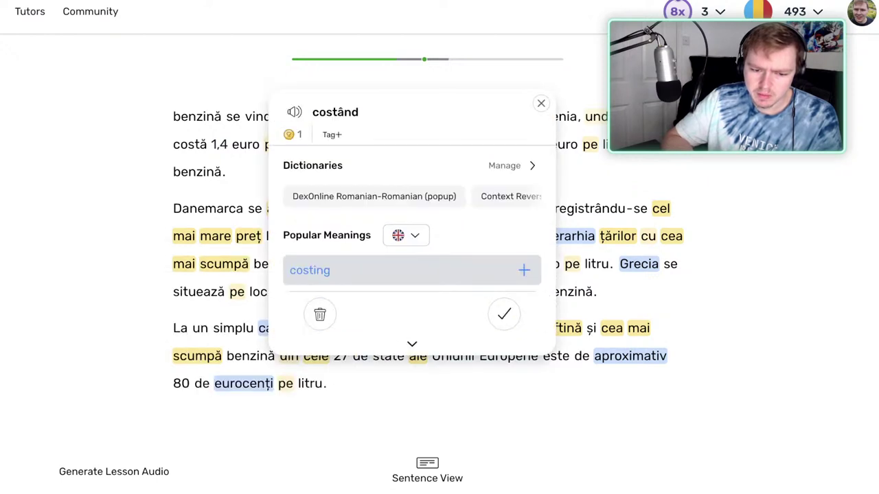
click(504, 315)
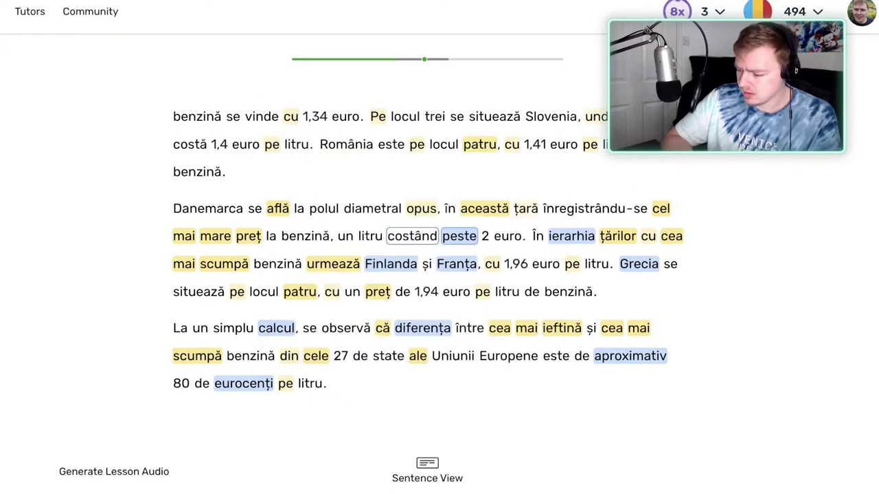
Save a suggested meaning for "peste" and save "ierarhia" with the meaning "hierarchy".
key(Return)
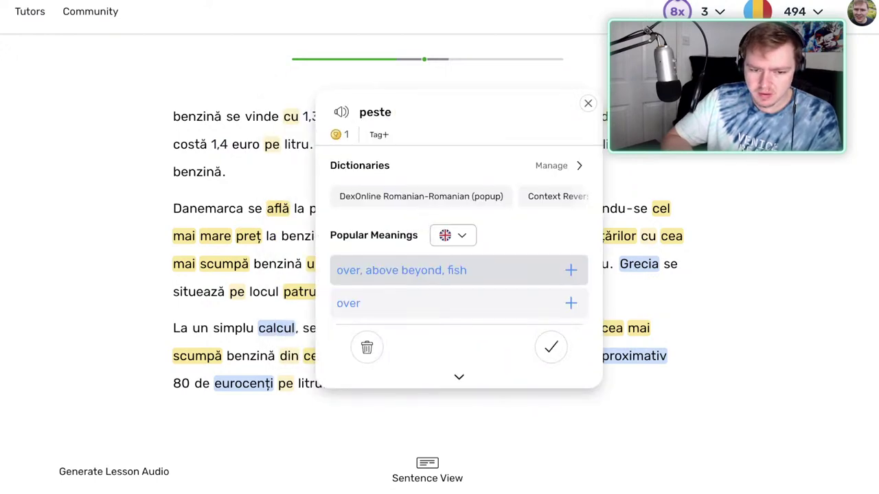
key(Escape)
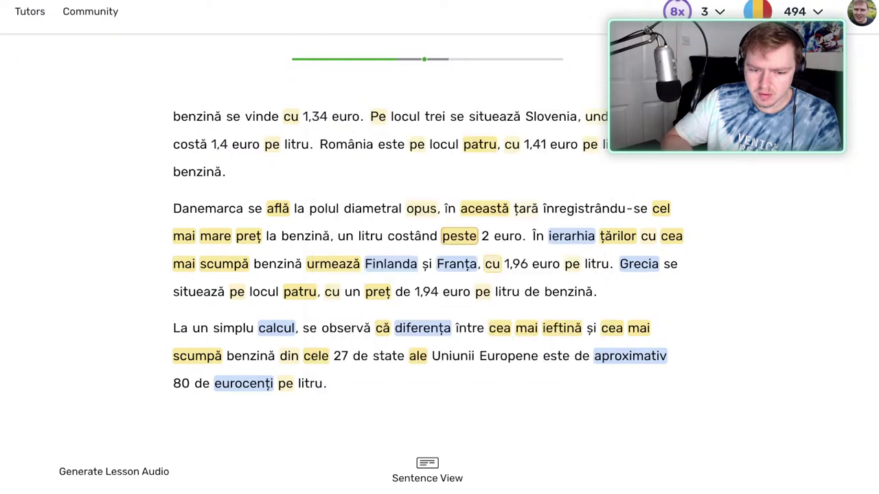
click(571, 237)
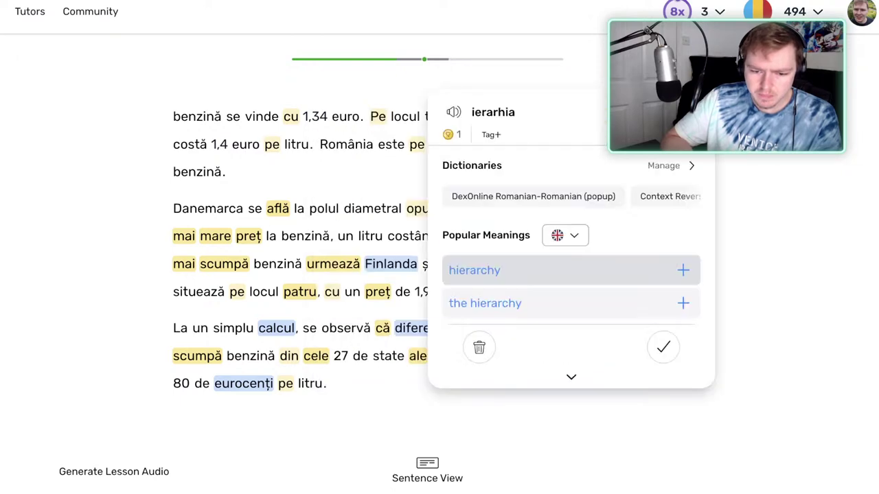
key(Return)
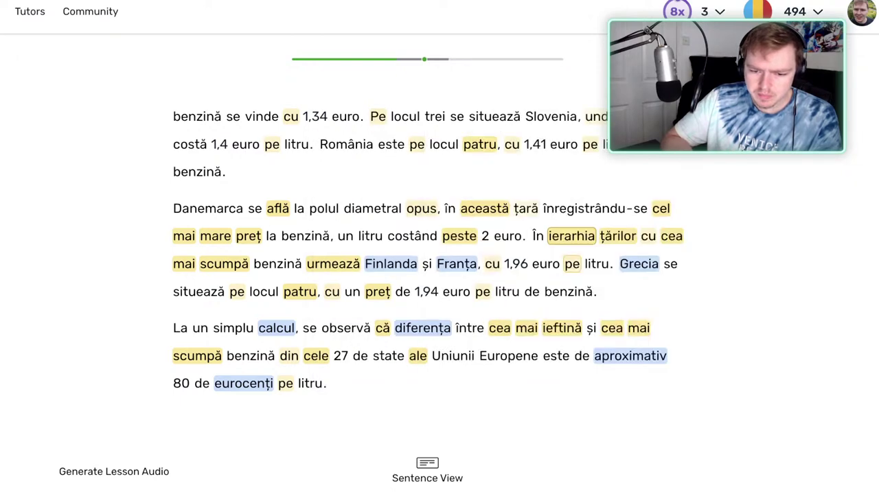
Check the saved meaning of "țărilor" and raise the learning level of "ierarhia".
click(618, 236)
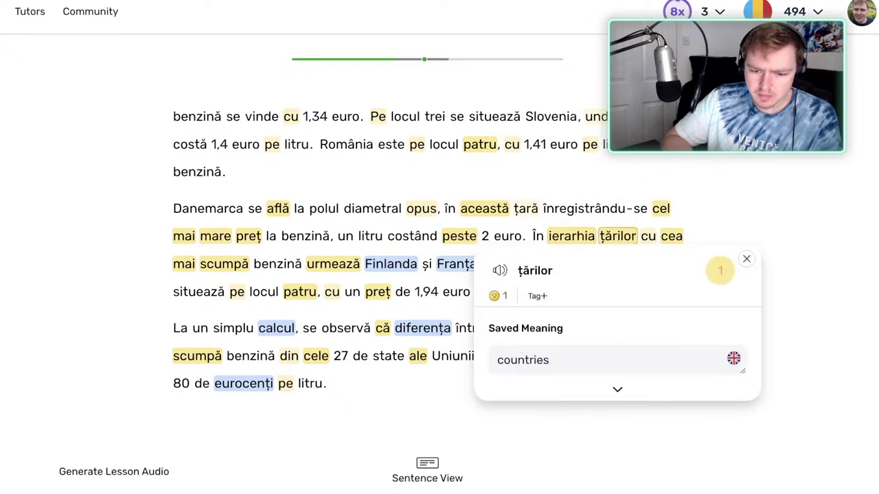
click(572, 236)
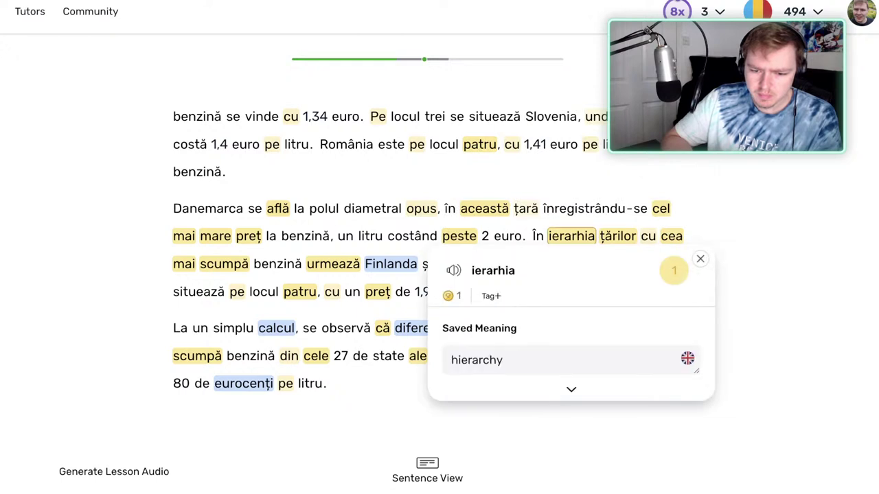
click(674, 271)
click(678, 308)
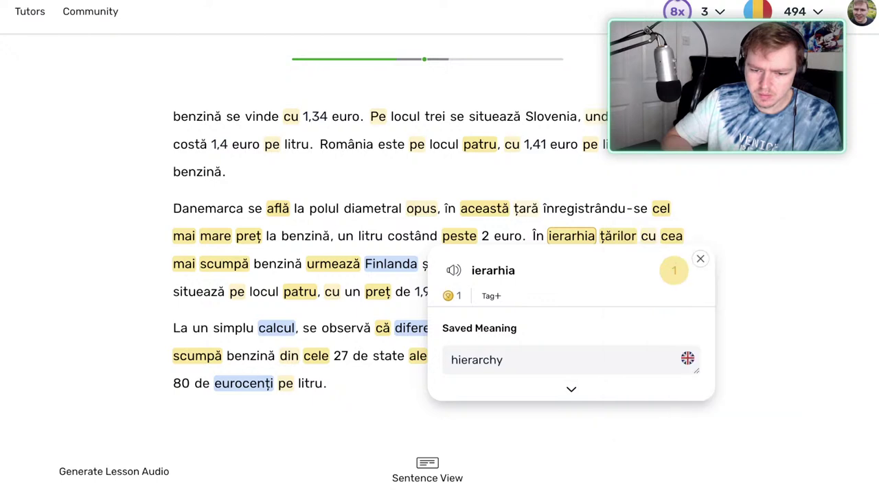
click(700, 258)
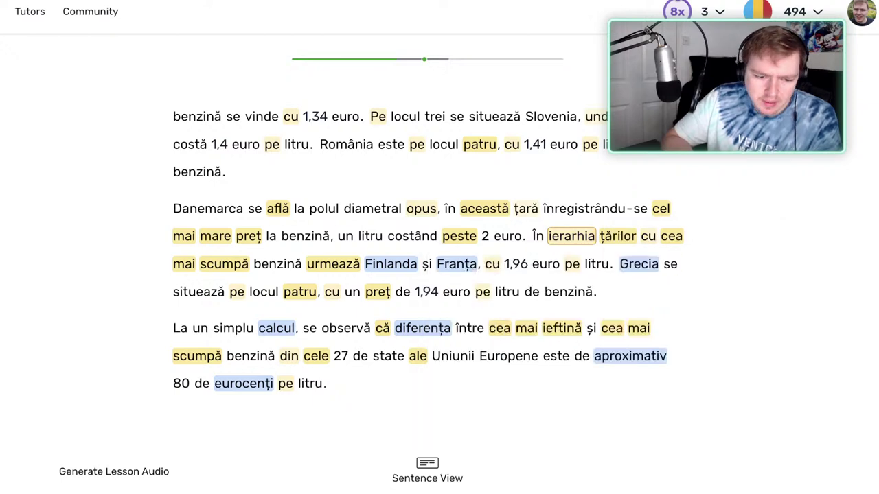
Review the saved meaning of "scumpă" and raise its learning level to 2.
key(Left)
key(Return)
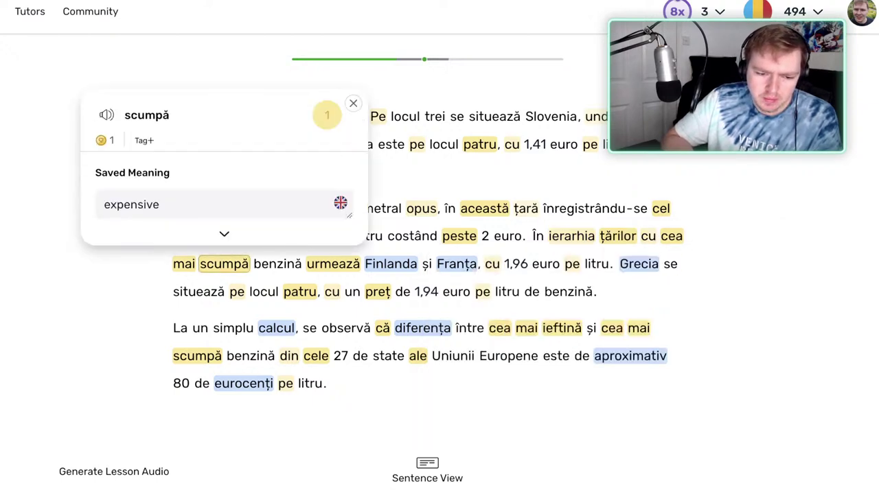
key(Up)
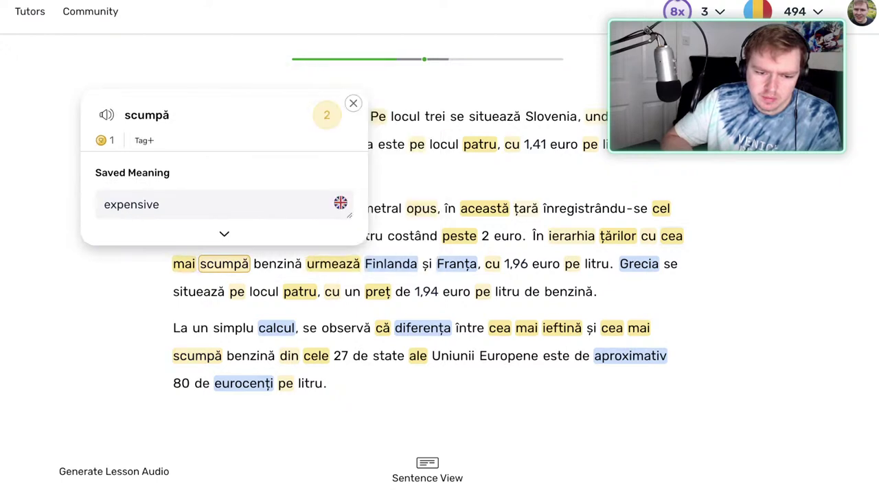
key(Escape)
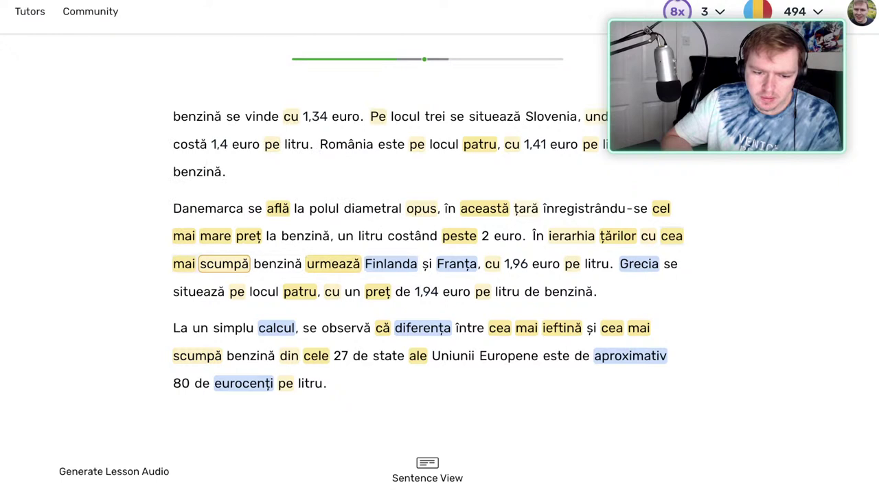
key(Right)
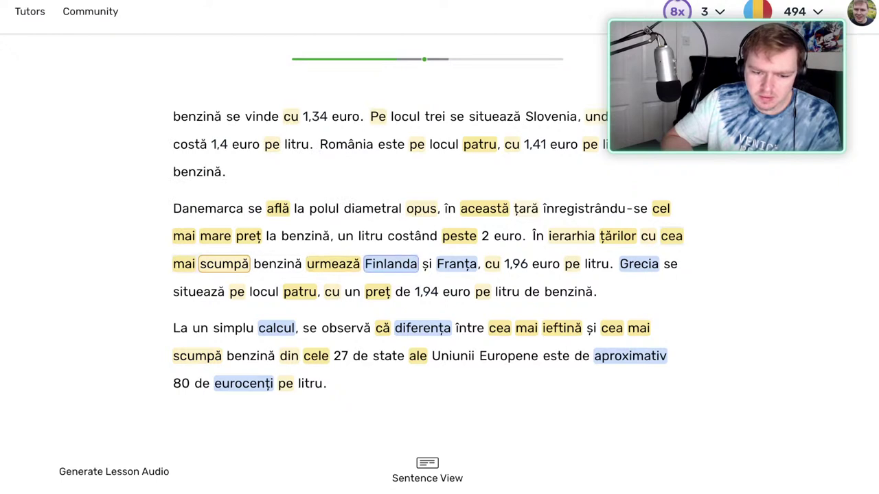
Mark "Franța" as known and check the saved meaning of "se" following "Grecia".
key(Right)
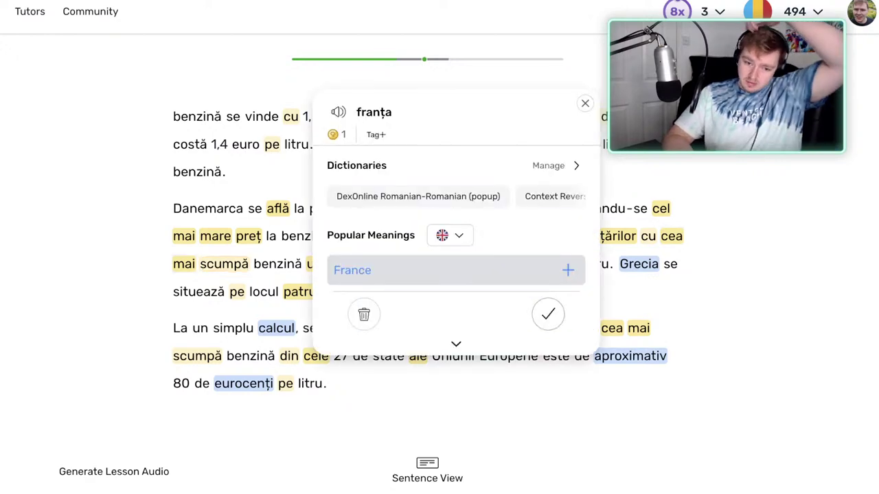
key(k)
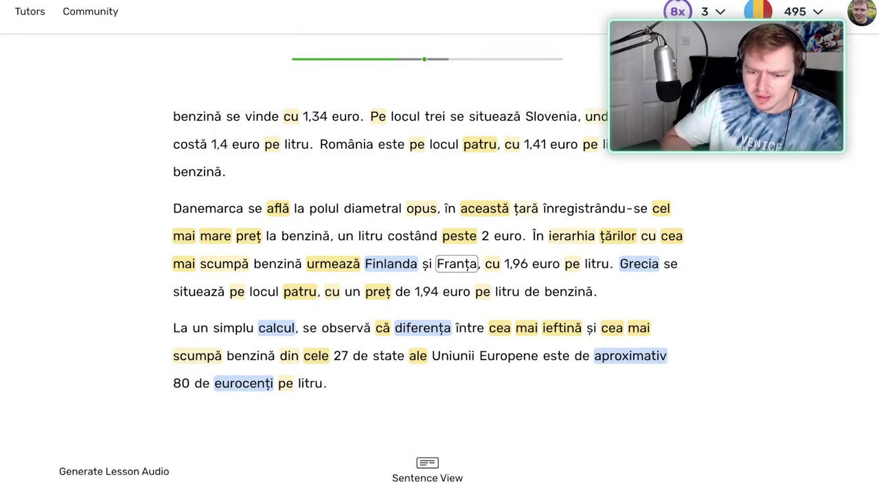
click(670, 264)
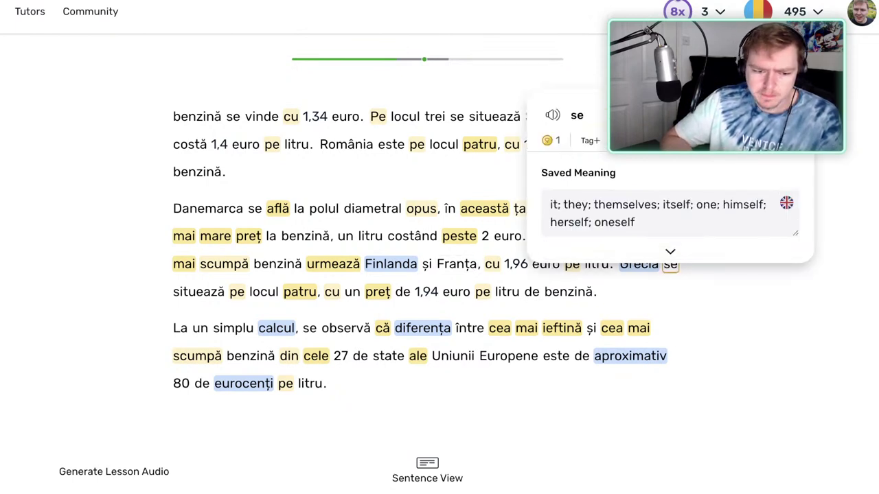
key(Escape)
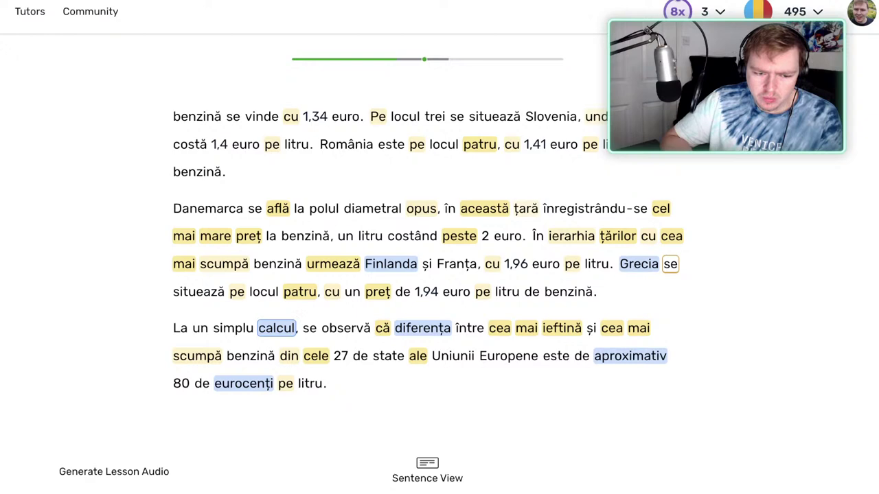
Mark "calcul" as known and look up "observă" and the phrase "se observă" in the last paragraph.
click(277, 328)
click(368, 347)
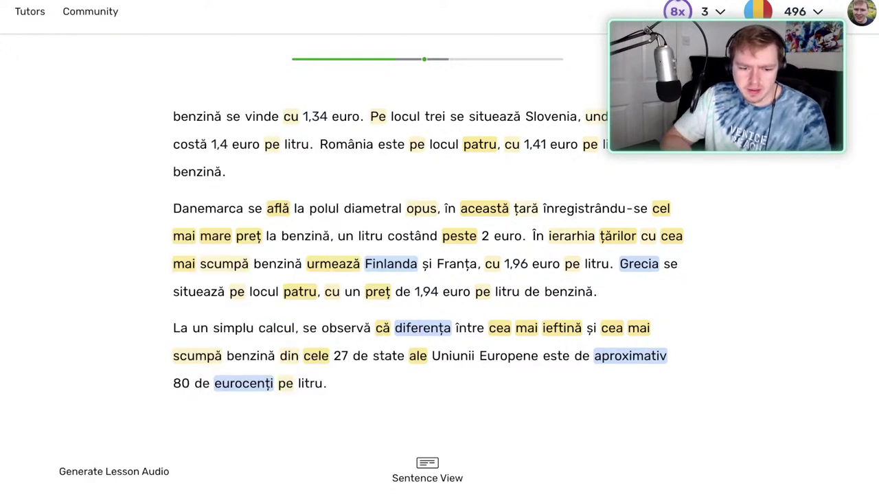
click(346, 328)
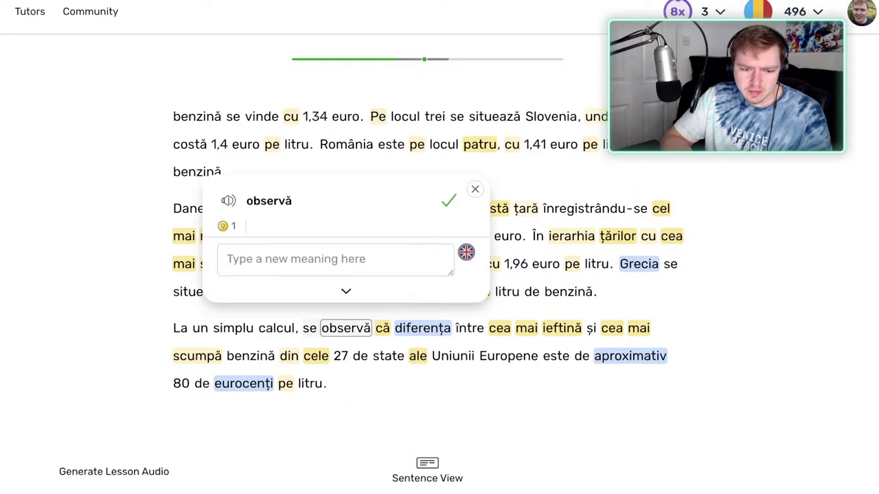
drag(307, 328, 360, 328)
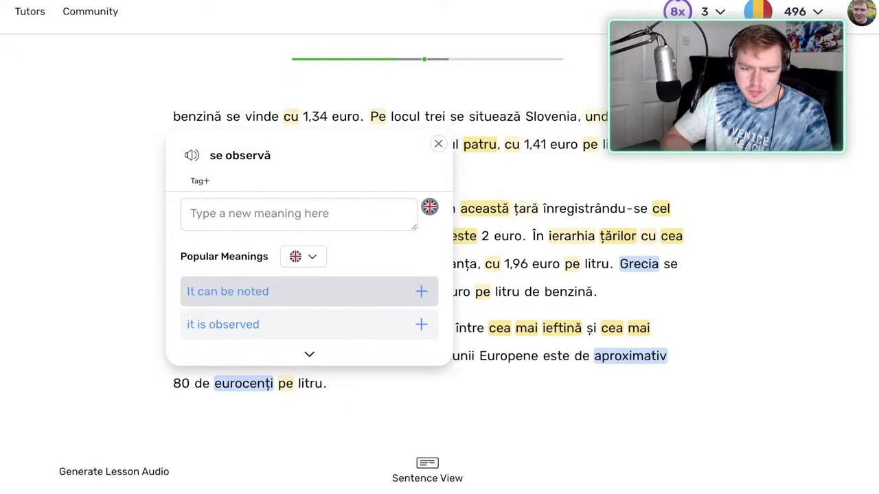
click(438, 143)
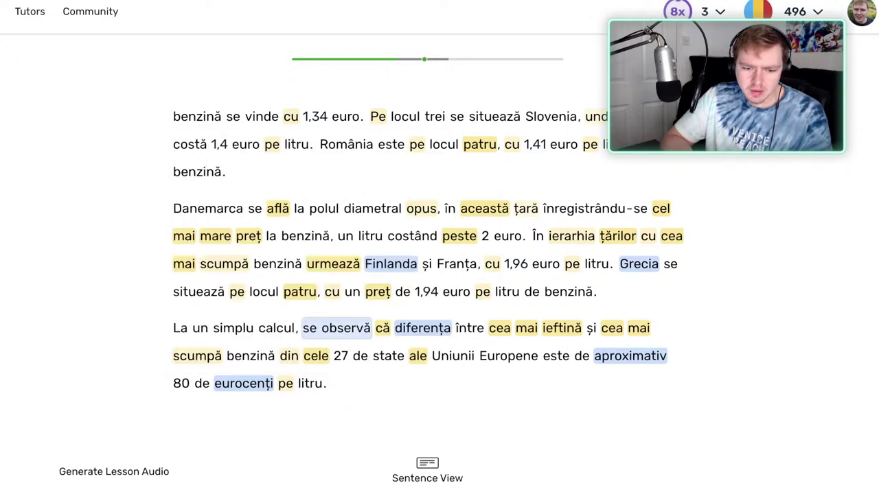
Mark "diferența" as known and check the entry for the number 27 in the last paragraph.
click(422, 328)
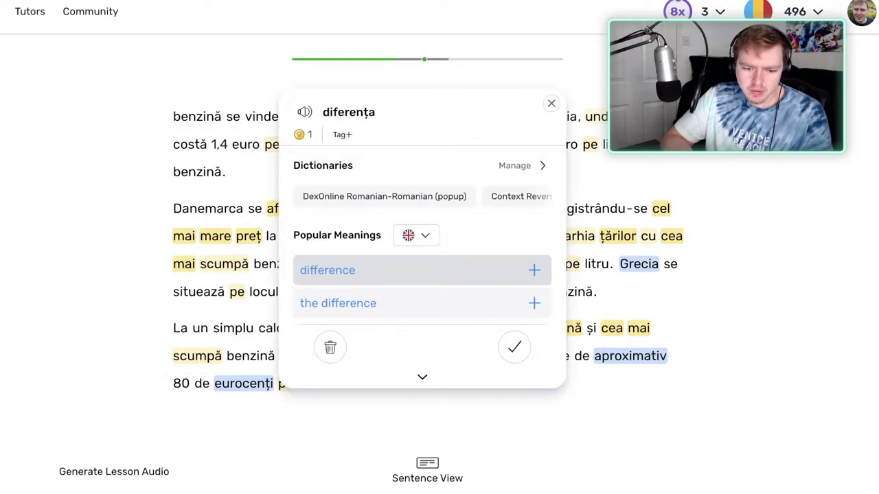
click(514, 347)
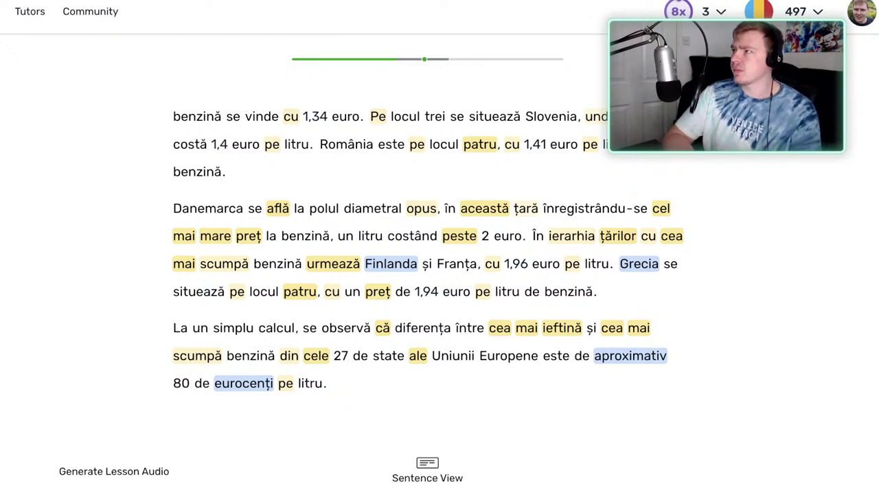
click(341, 357)
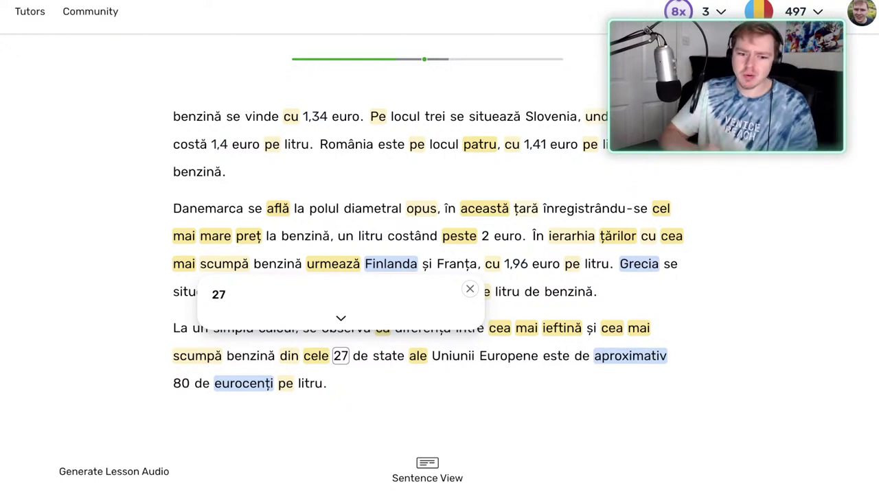
key(Escape)
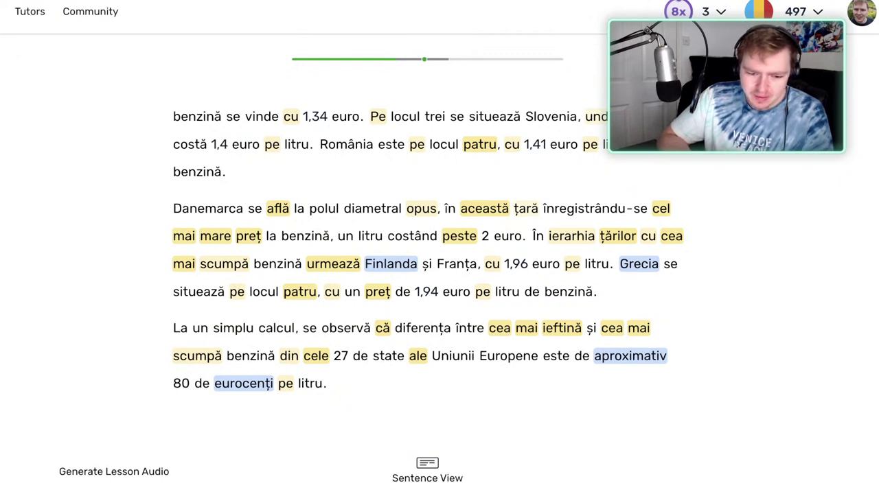
click(342, 357)
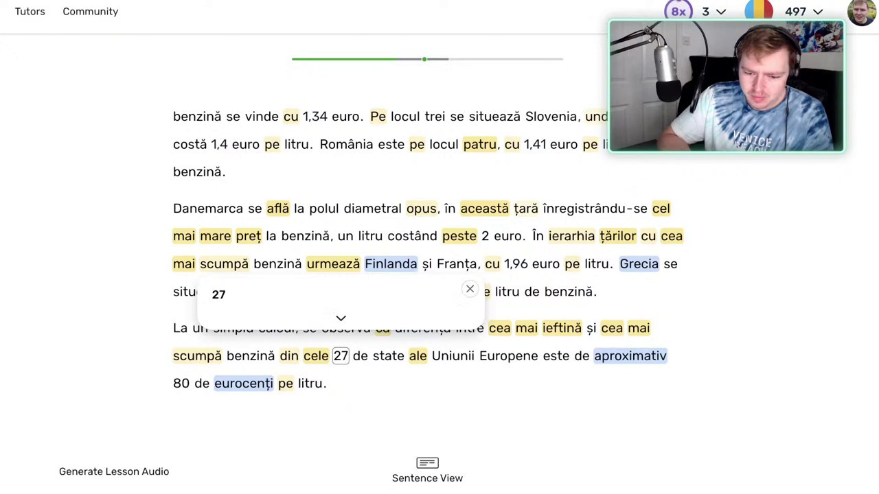
click(469, 289)
Look up "aproximativ" and "eurocenți" in the last sentence and mark both as known.
click(629, 356)
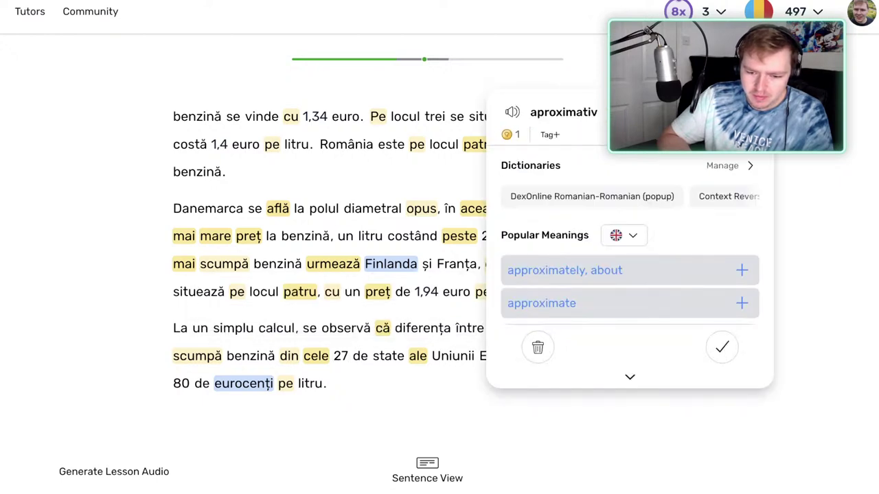
click(722, 348)
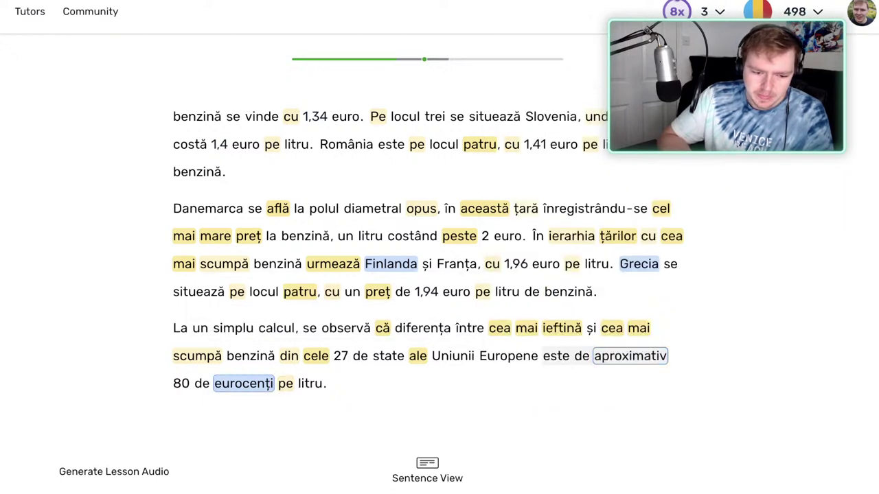
click(244, 383)
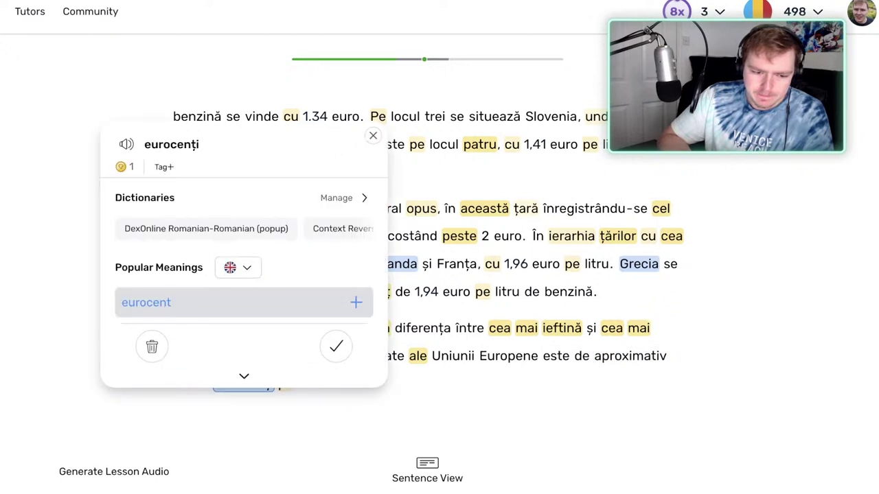
click(335, 347)
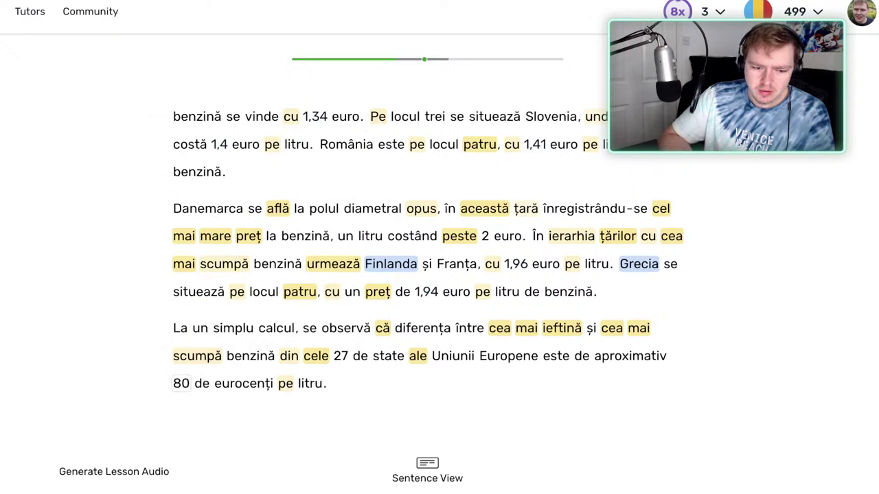
Check the entry for the number 80 and advance to the next lesson page, moving "finlanda" and "grecia" to known.
click(181, 384)
click(181, 347)
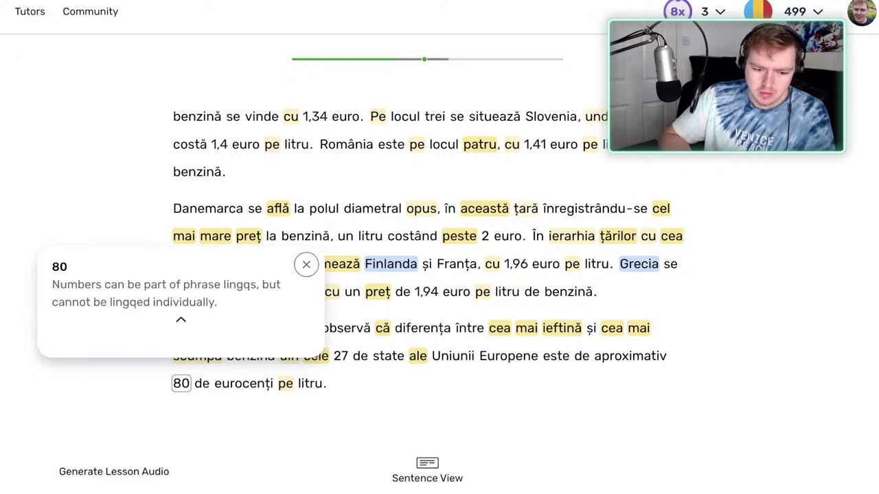
click(306, 265)
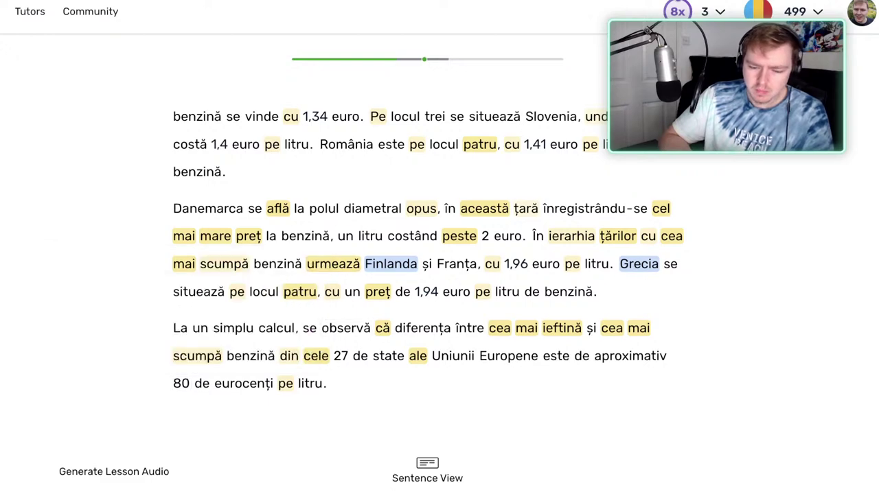
key(Right)
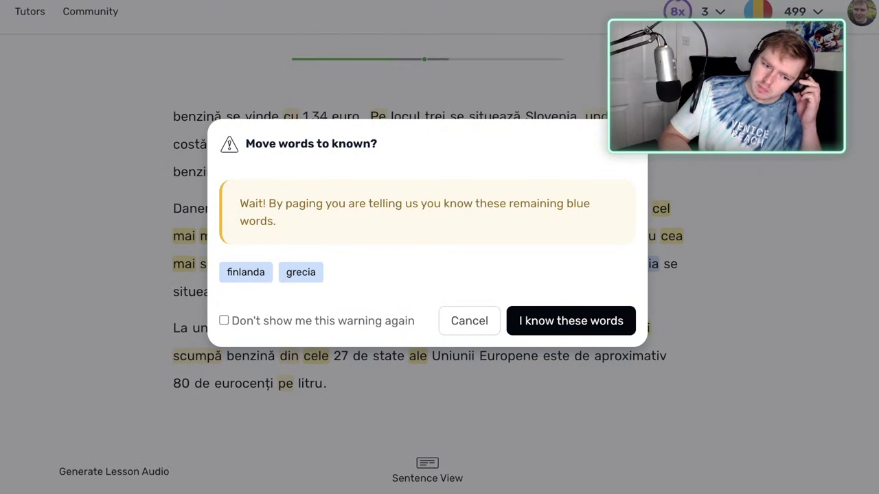
key(Return)
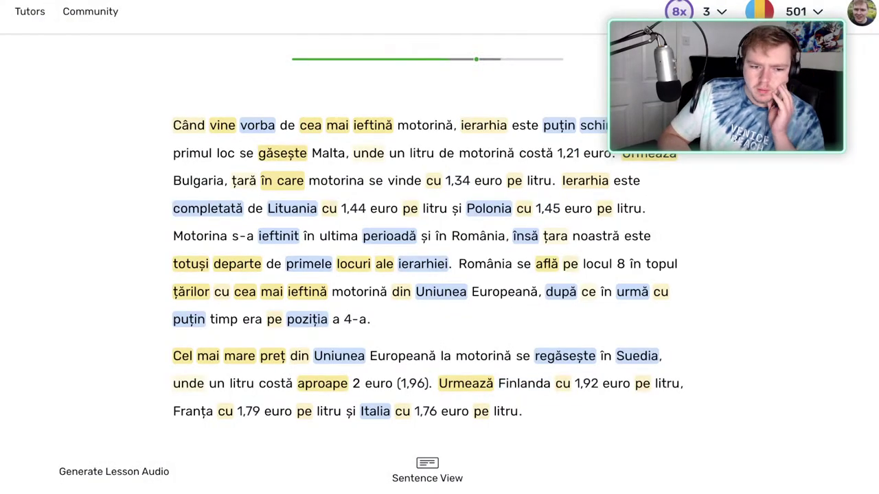
Look up "vorba" in the first sentence of the page and mark it as known.
key(Right)
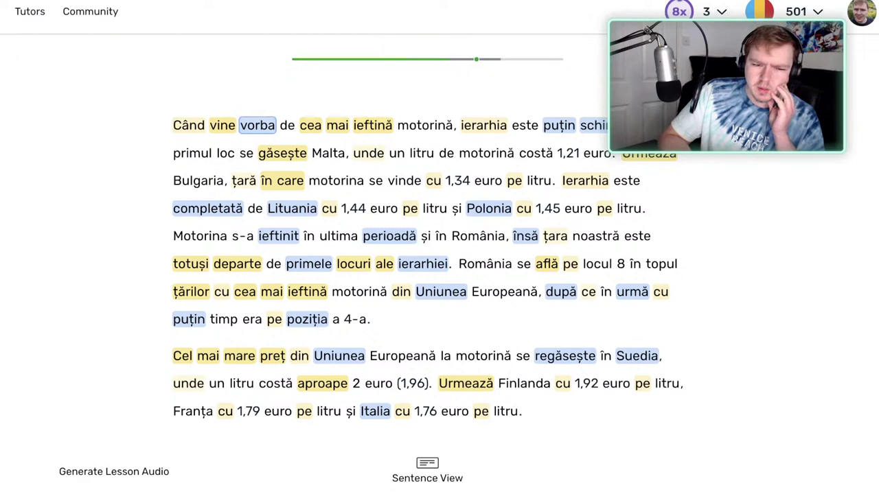
key(Return)
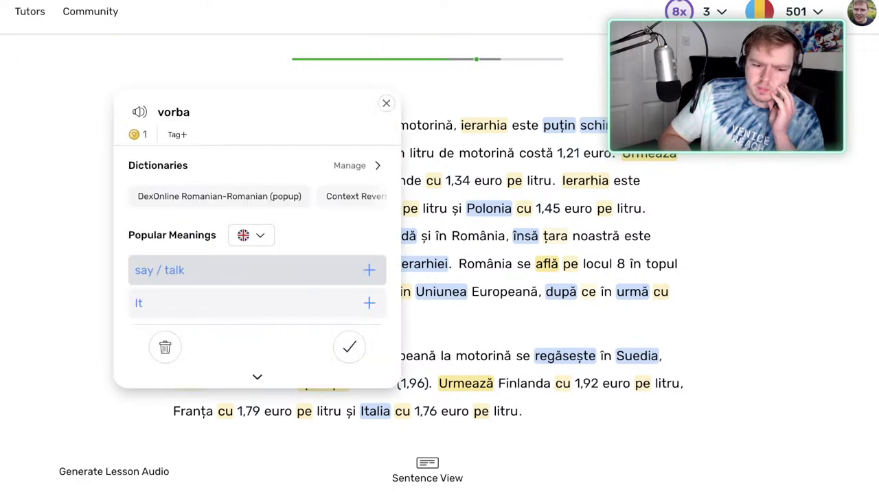
click(349, 347)
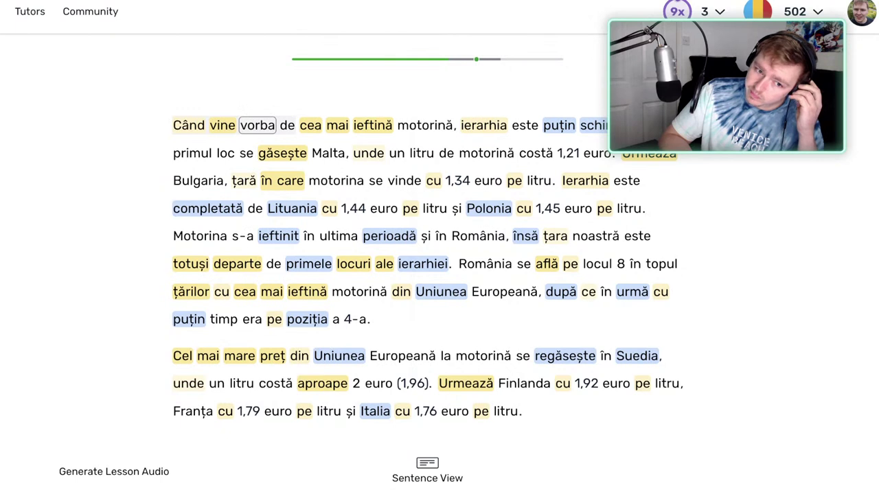
Check the saved meaning of "vine" and set its learning level to 3 (Familiar).
key(Left)
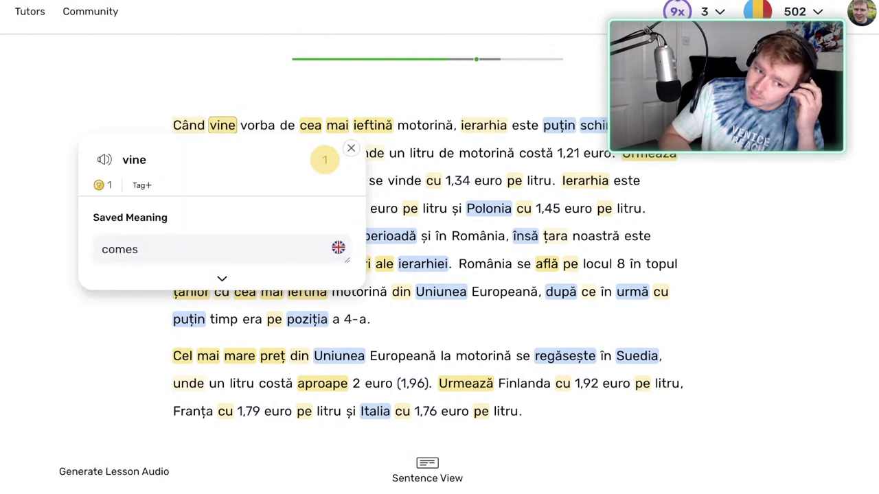
click(324, 160)
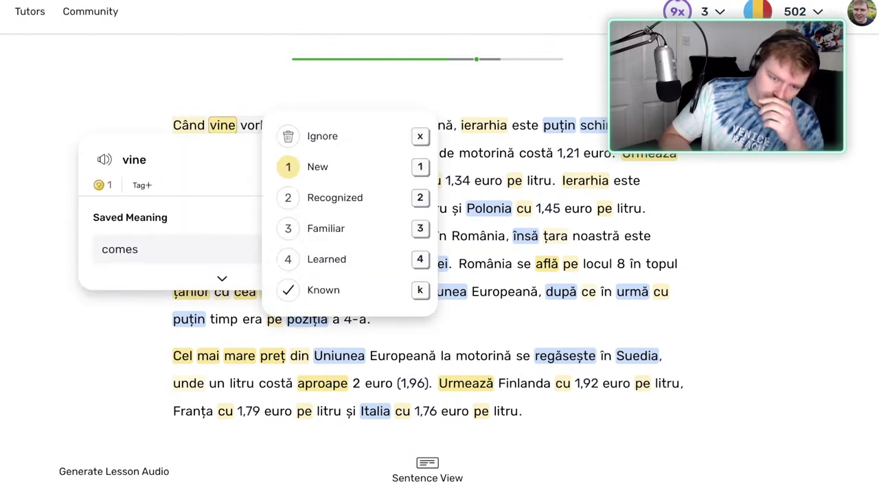
key(3)
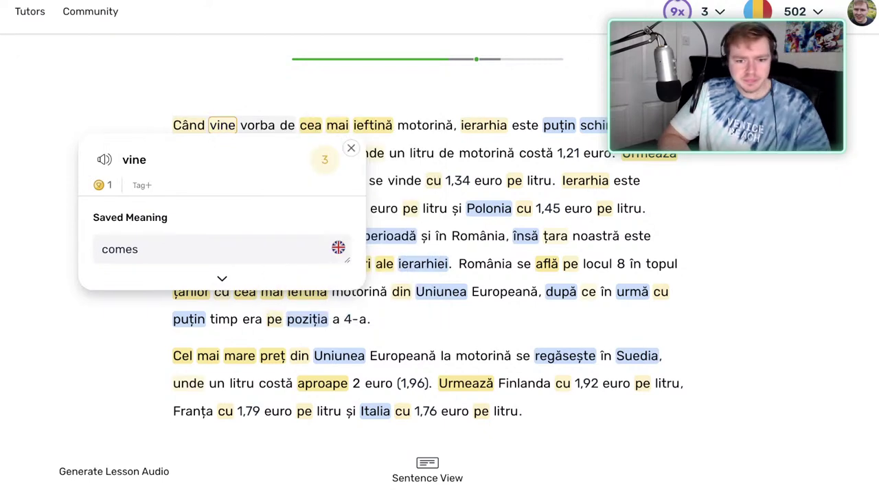
key(Escape)
Save "puțin" with the meaning "little, (least)" and save "schimbată" with the meaning "changed".
click(559, 125)
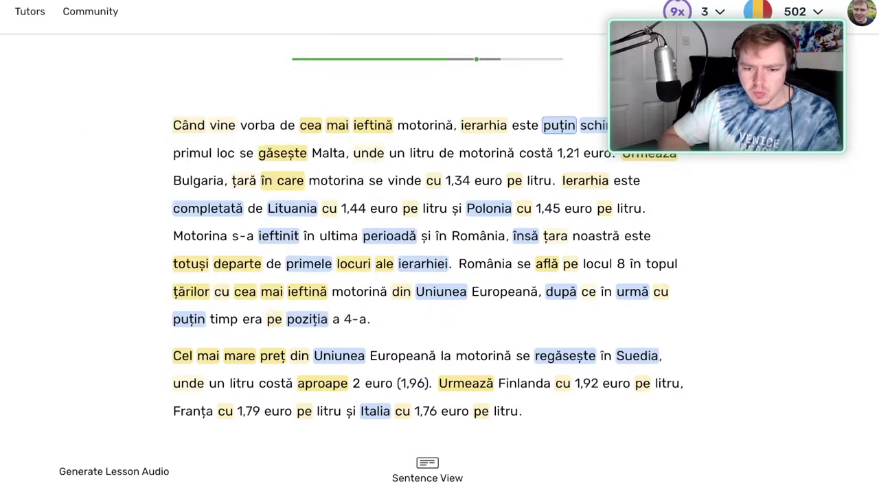
key(Down)
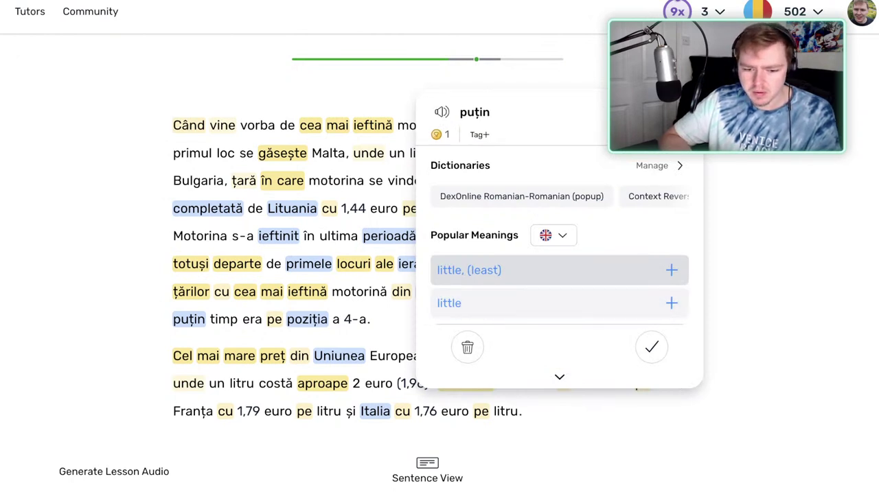
click(597, 267)
key(Right)
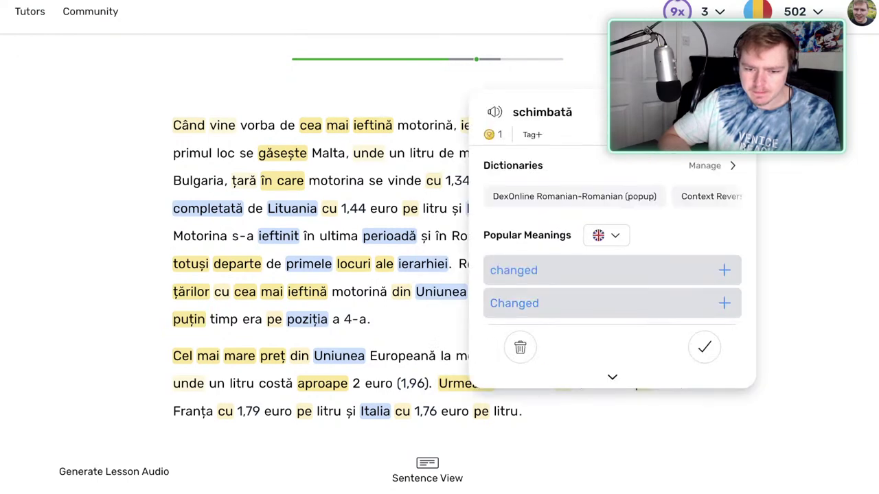
key(Escape)
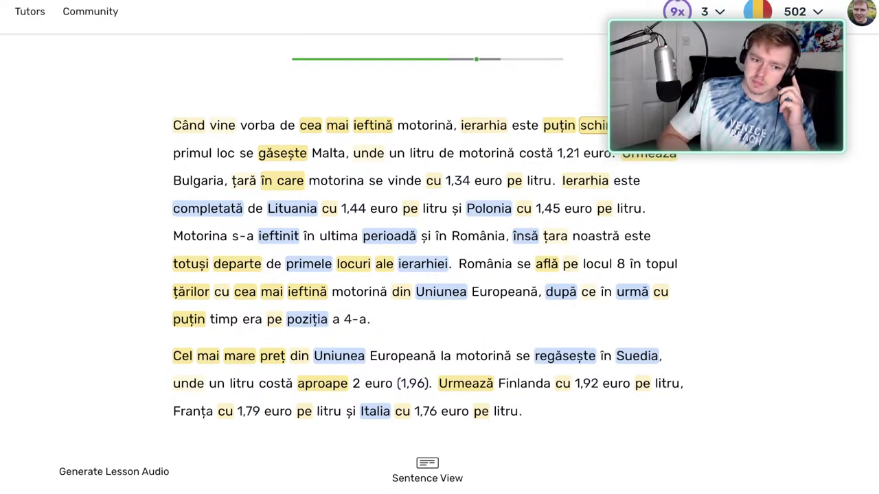
Look up "găsește" and the phrase "se găsește", and mark "completată" as known.
click(282, 153)
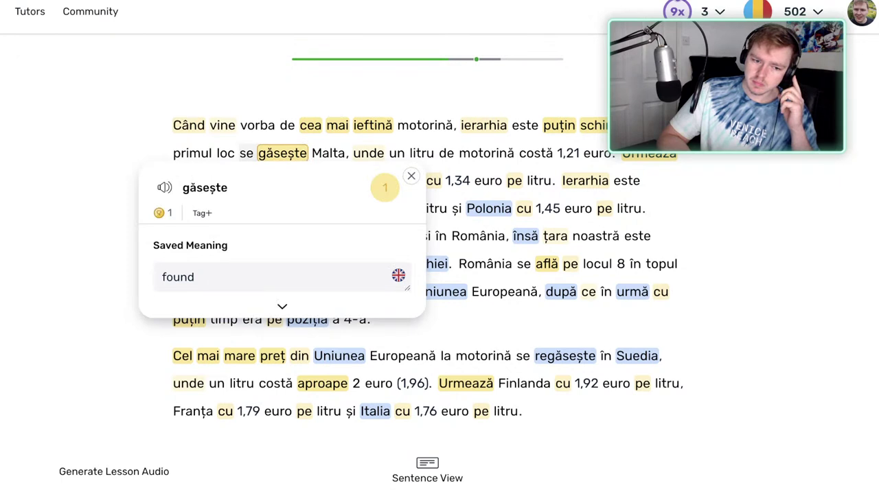
drag(241, 153, 302, 153)
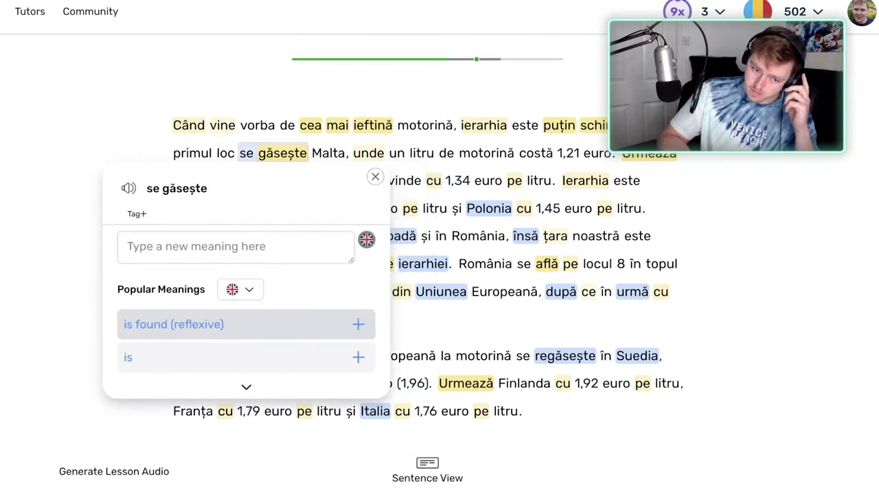
click(375, 176)
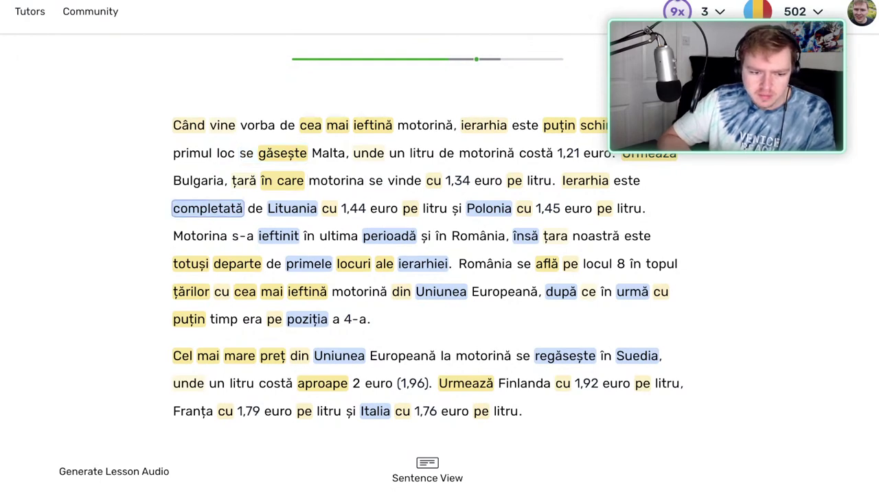
click(207, 208)
click(299, 314)
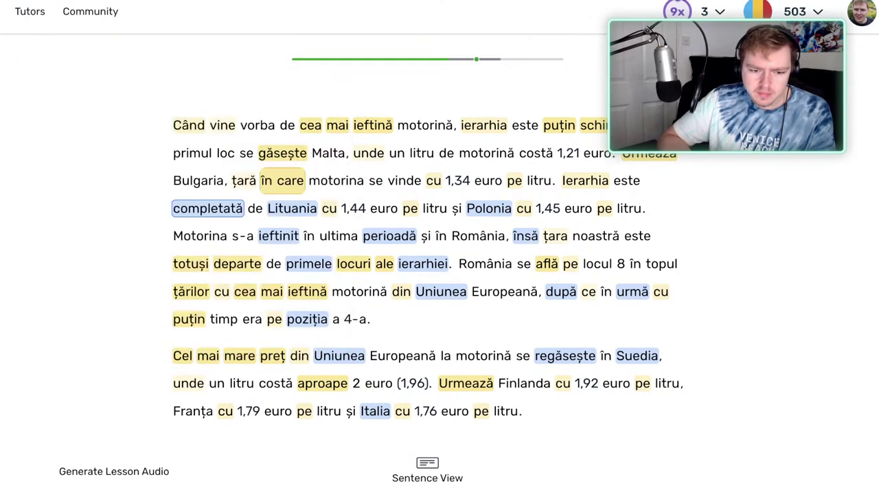
Look up the country names "Lituania" and "Polonia" and mark both as known.
click(297, 208)
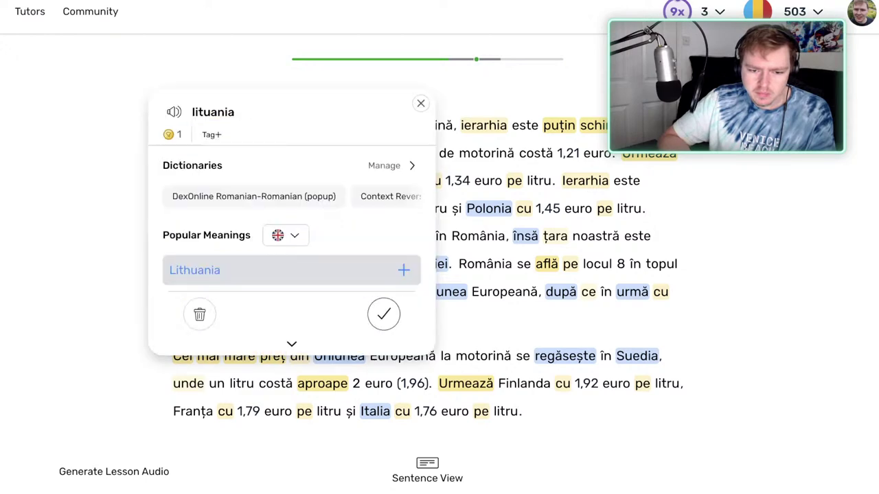
click(384, 314)
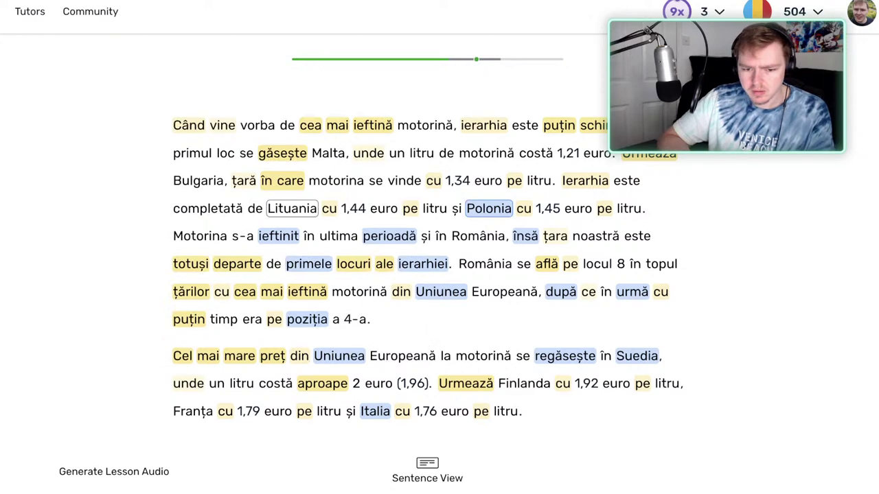
click(489, 208)
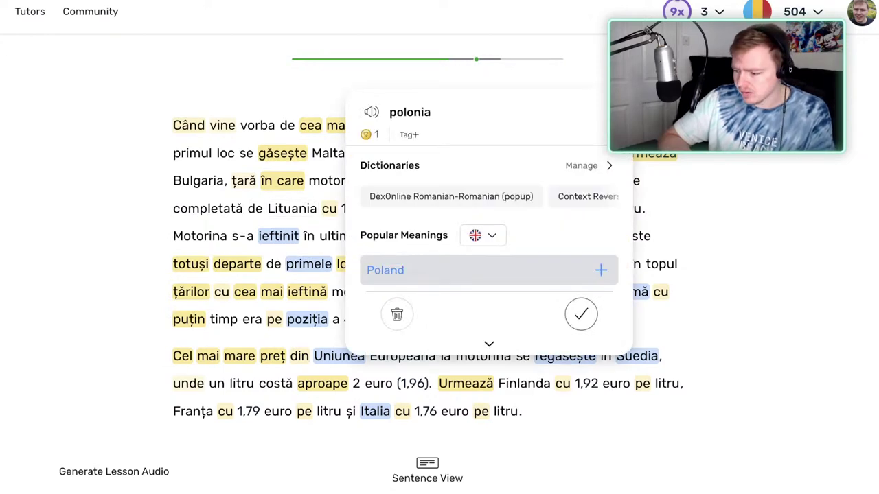
click(581, 314)
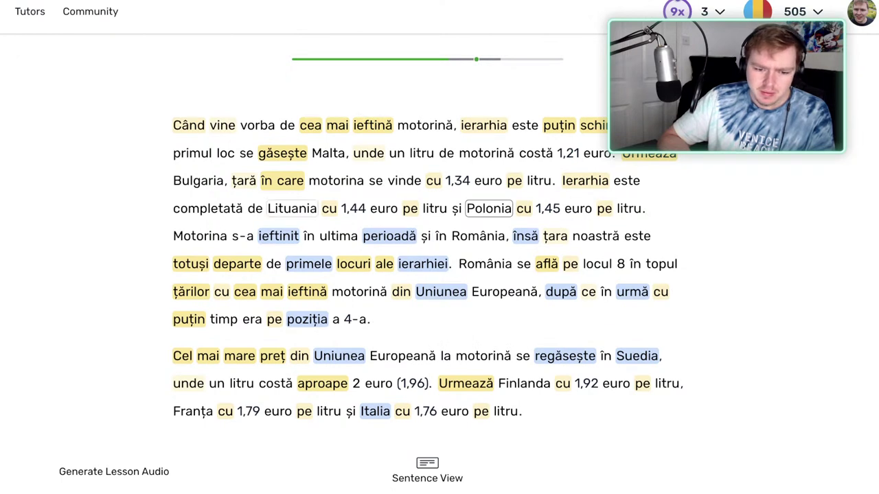
Save "ieftinit" with the meaning "cheaper" and set its learning level to 2 (Recognized).
click(278, 236)
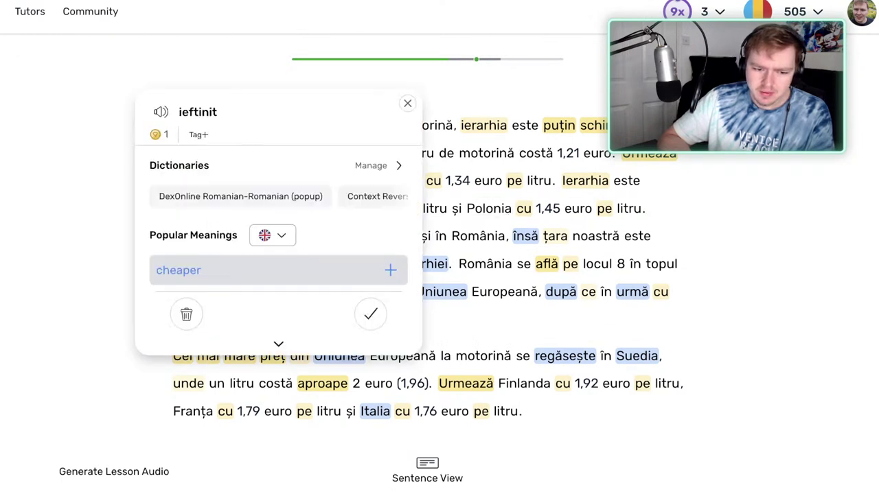
click(278, 270)
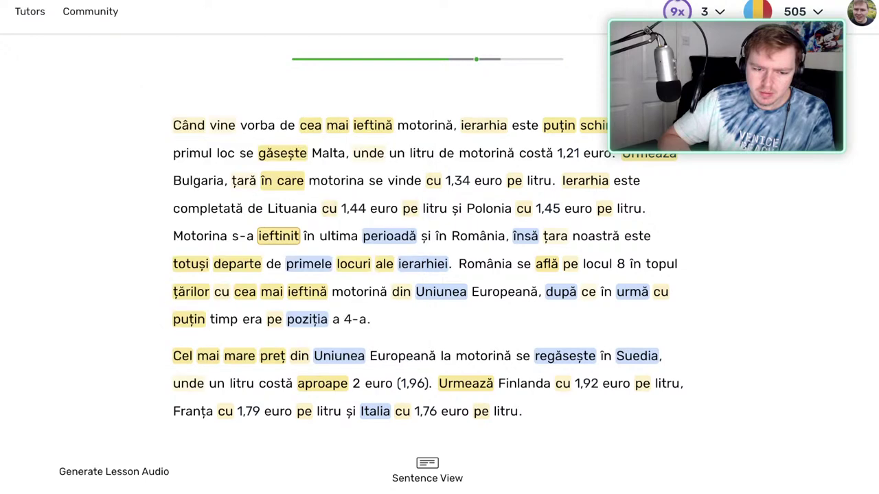
click(338, 236)
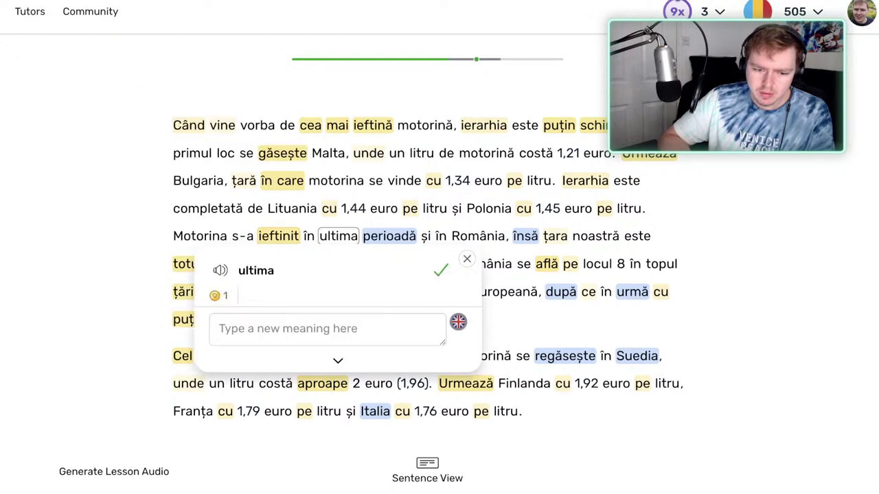
click(278, 236)
click(381, 271)
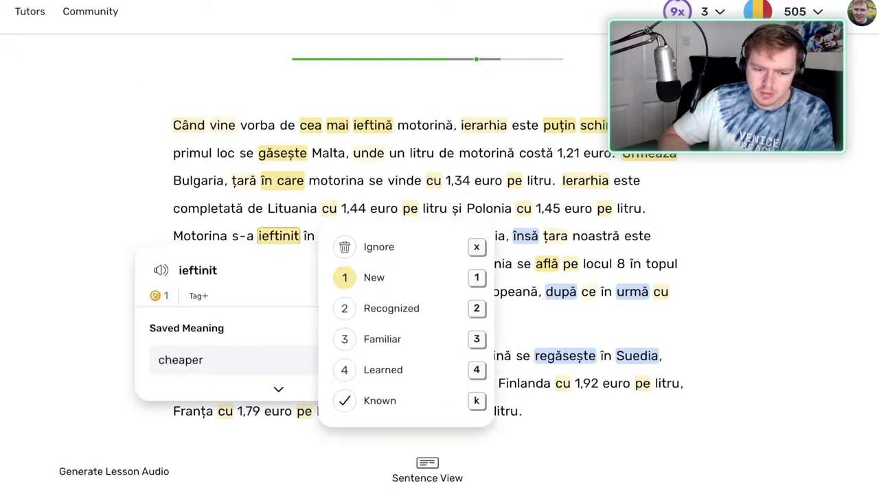
key(2)
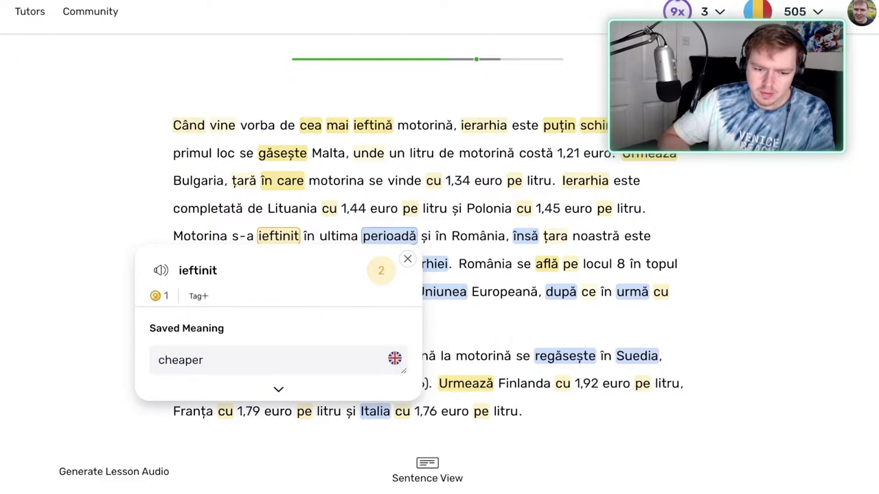
Mark "perioadă" as known and save the phrase "în ultima perioadă" with the meaning "most recently".
key(Right)
key(k)
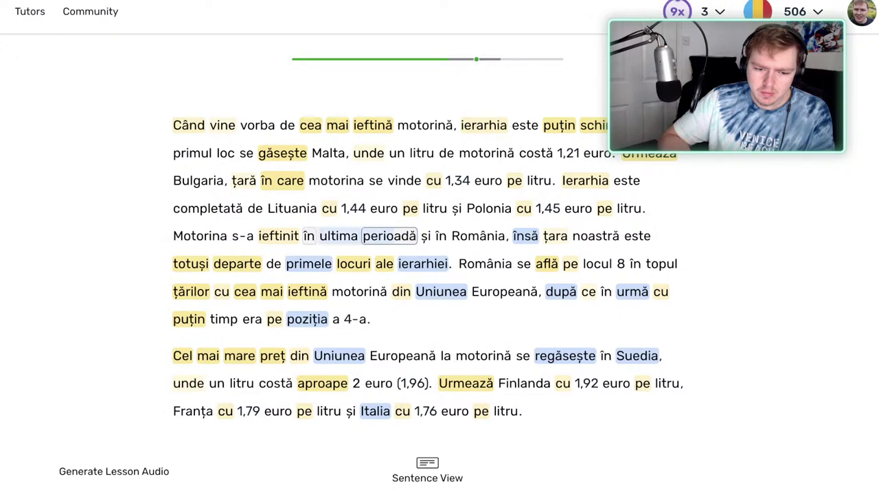
drag(307, 237, 397, 236)
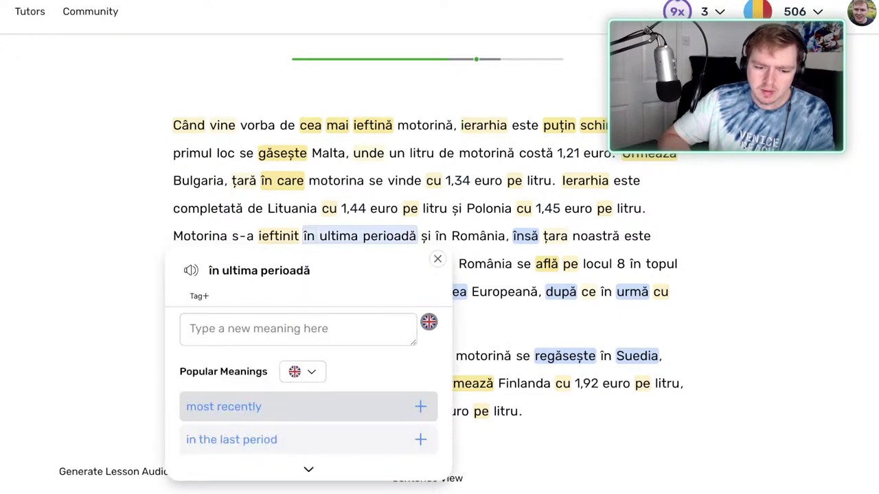
key(Return)
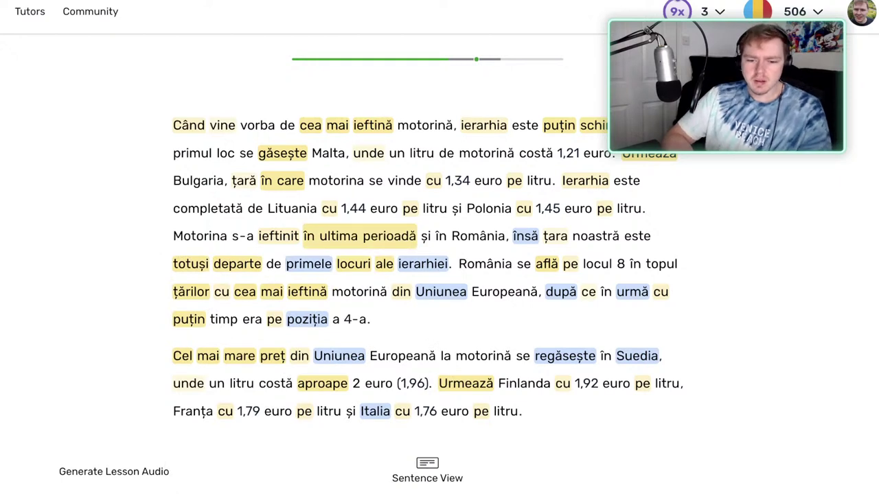
Save "însă" with the meaning "but, on the other hand" and set the learning level of "departe" to 2 (Recognized).
key(Right)
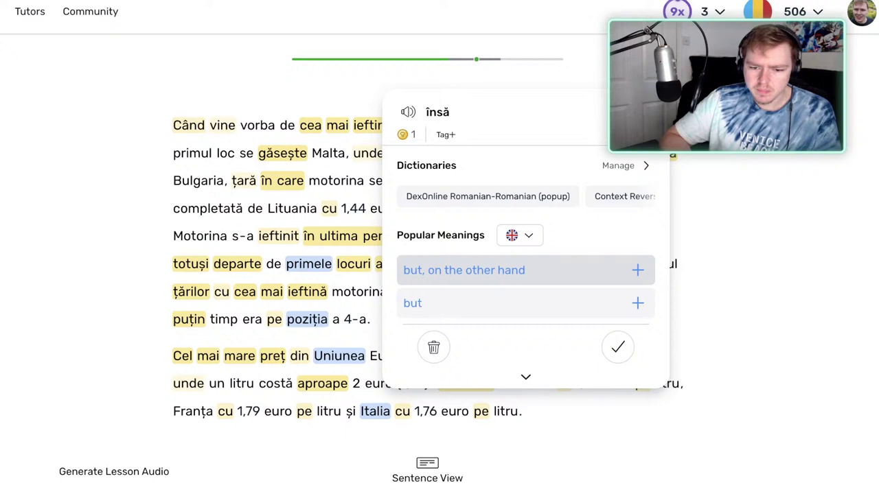
key(Return)
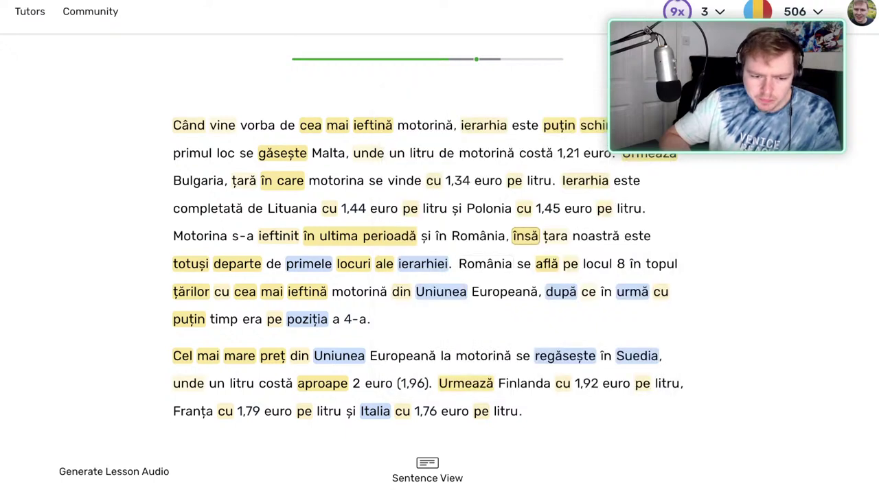
click(237, 264)
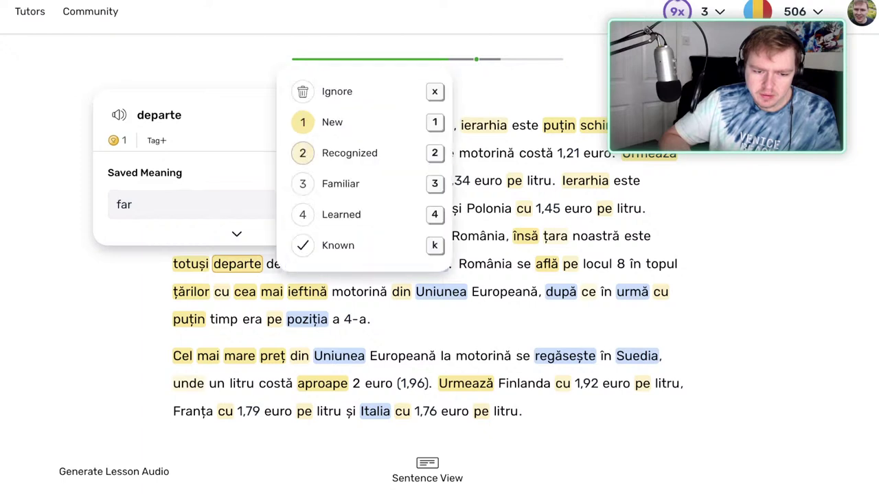
key(2)
key(Escape)
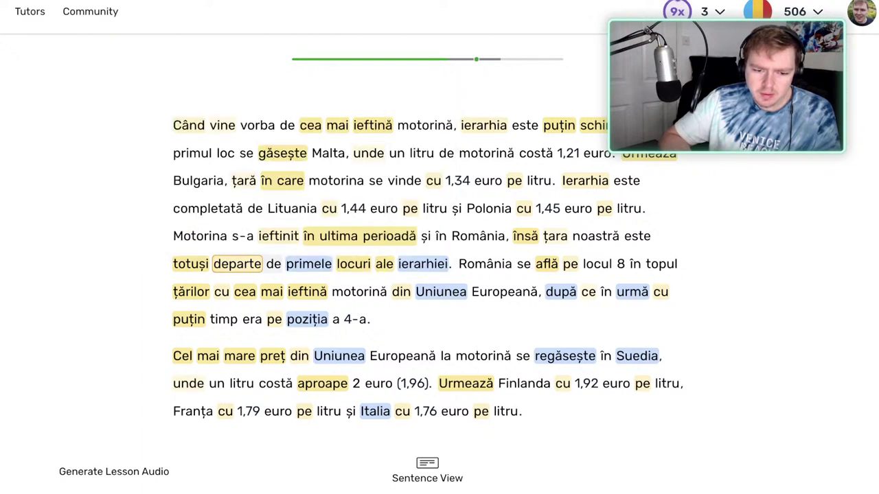
Mark "primele" as known and set the learning level of "locuri" to 2 (Recognized).
key(Right)
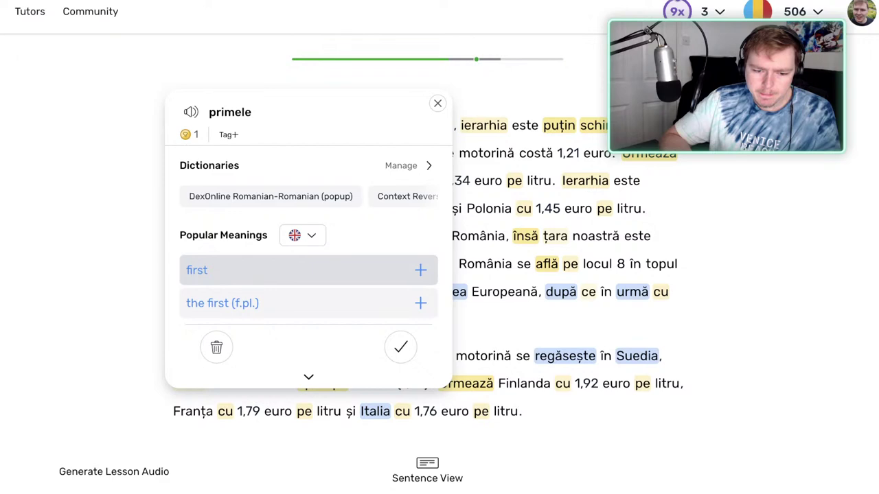
click(401, 348)
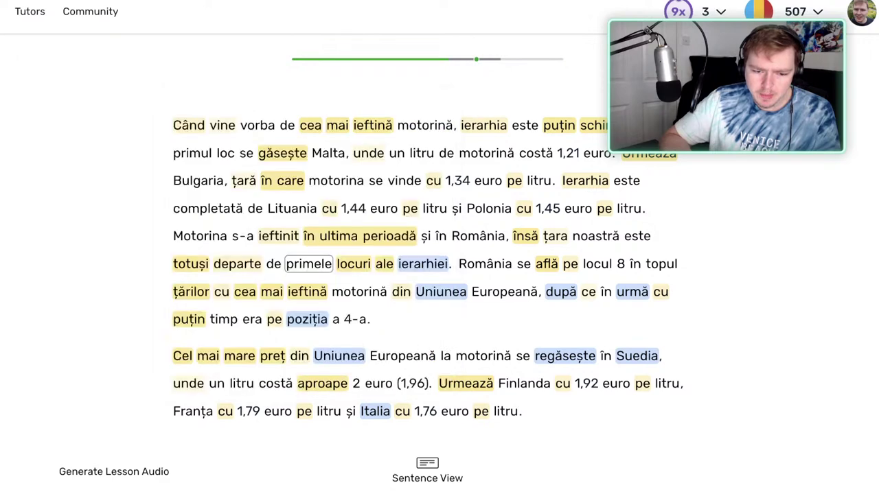
key(Right)
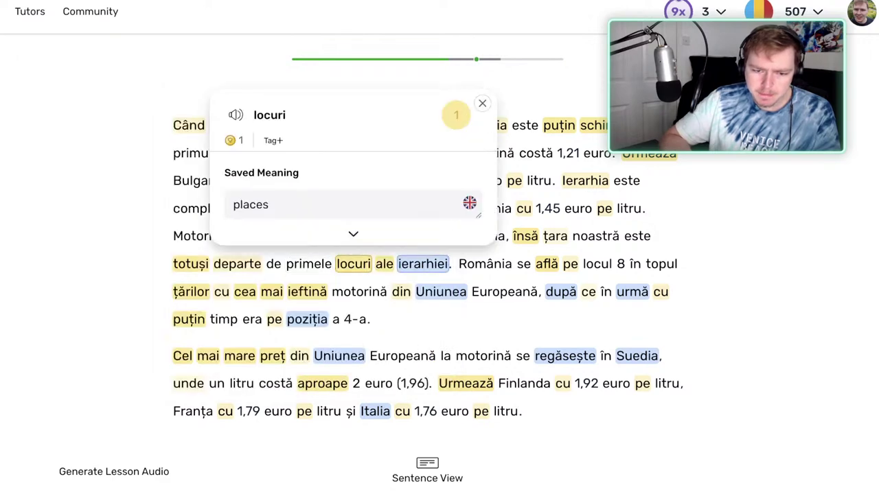
click(456, 115)
key(2)
Save "ierarhiei" with the meaning "hierarchy" and set its learning level to 2 (Recognized).
key(Right)
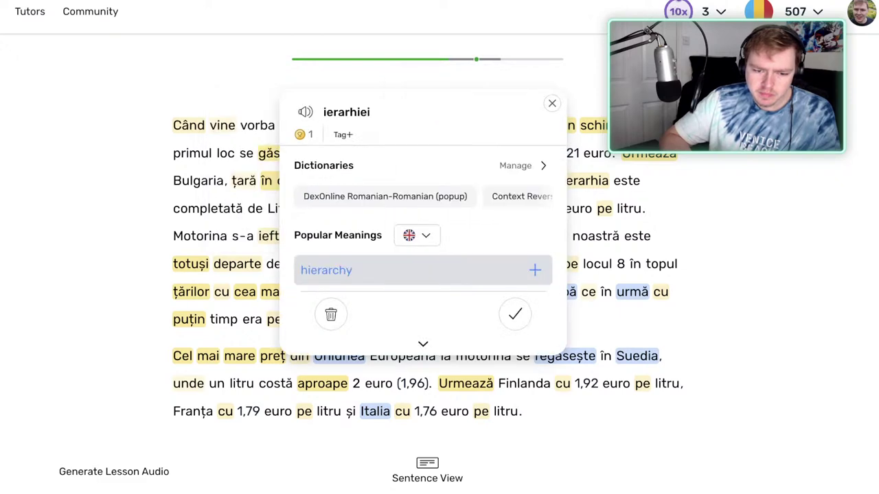
key(Escape)
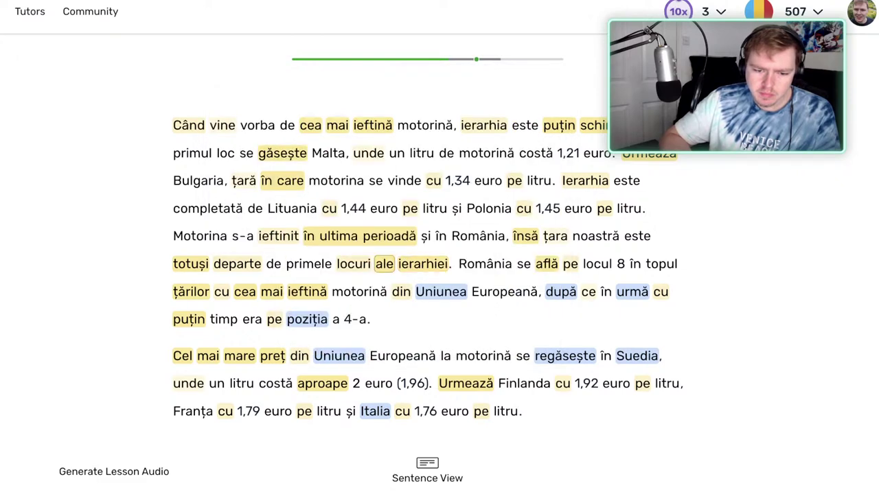
key(Left)
key(Right)
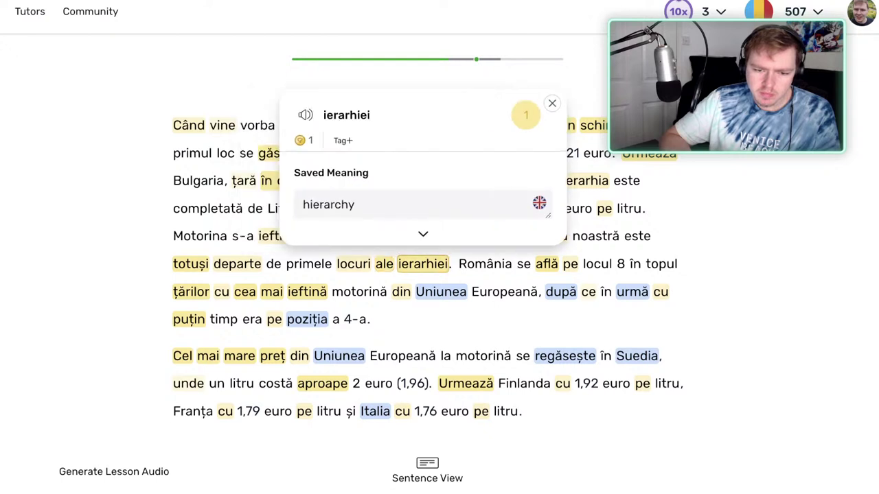
key(2)
key(Escape)
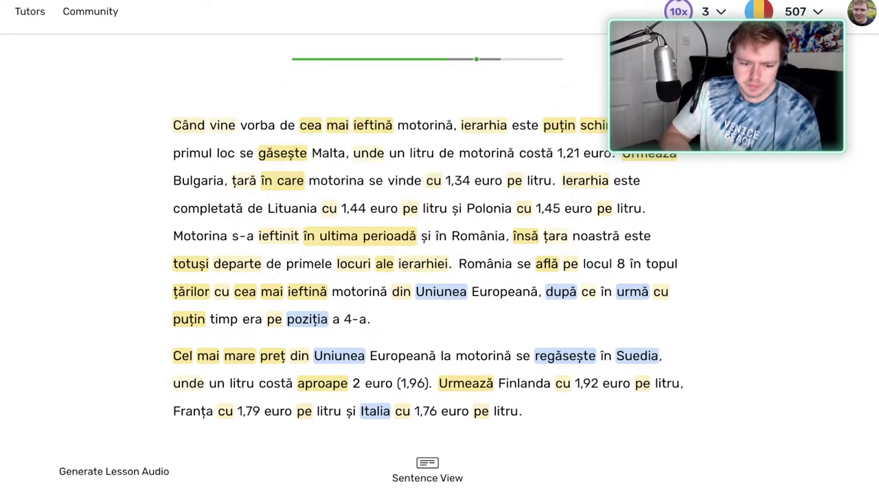
Look up "Uniunea" in the phrase "Uniunea Europeană" and mark it as known.
key(Left)
key(Left)
key(Left)
key(Right)
key(Right)
click(441, 292)
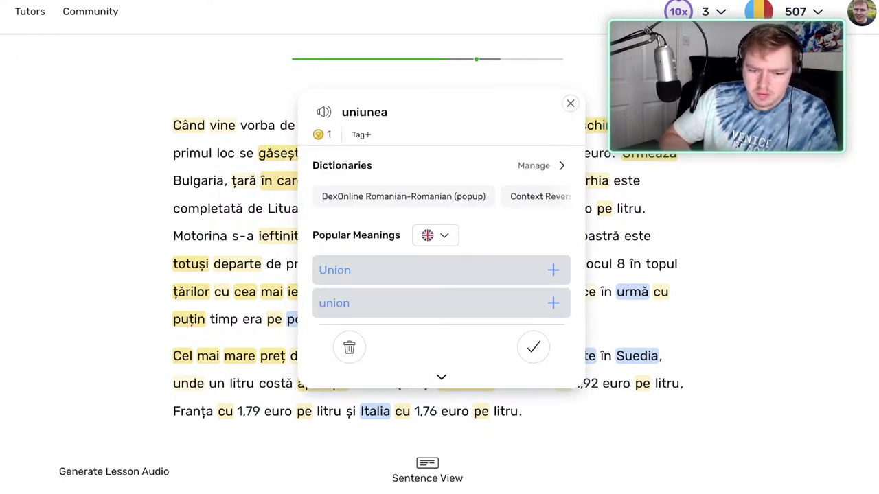
click(534, 347)
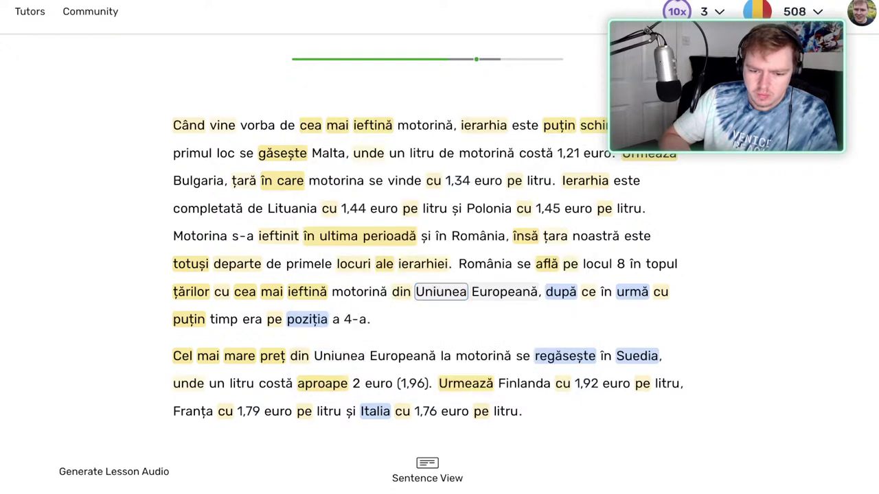
Save "după" with the meaning "after" and save "urmă" with the meaning "ago".
key(Right)
key(Right)
key(Return)
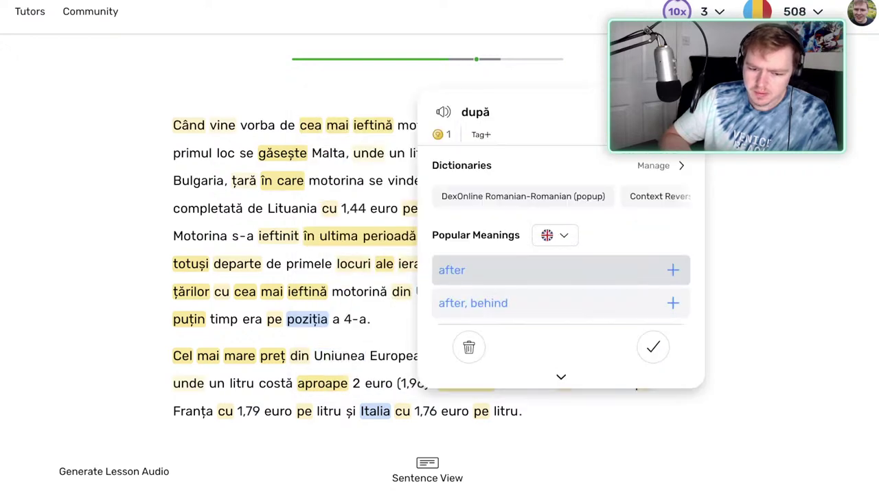
key(Return)
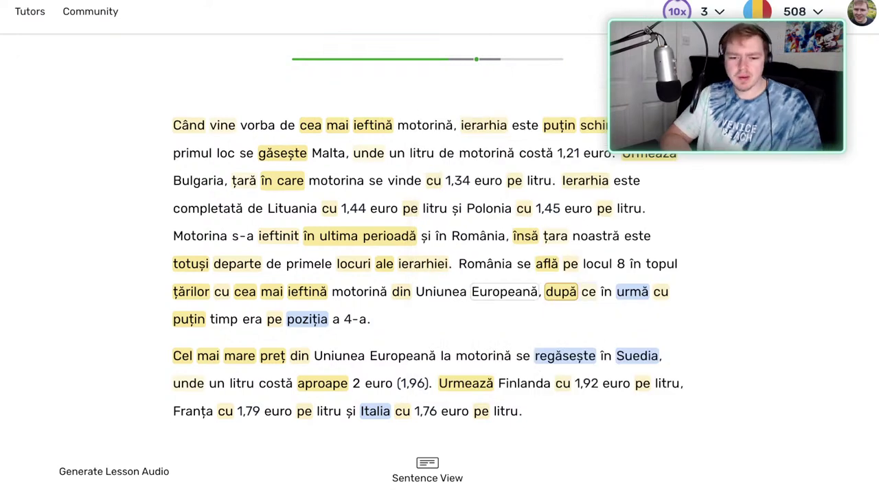
key(Right)
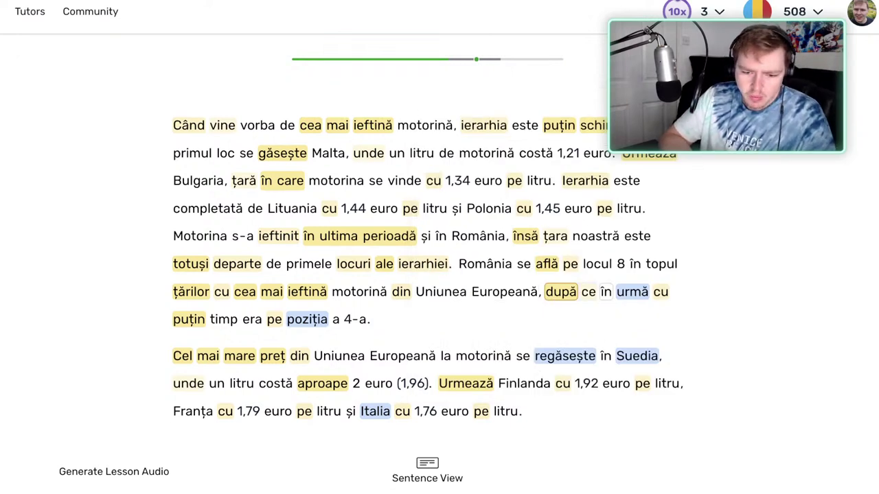
key(Return)
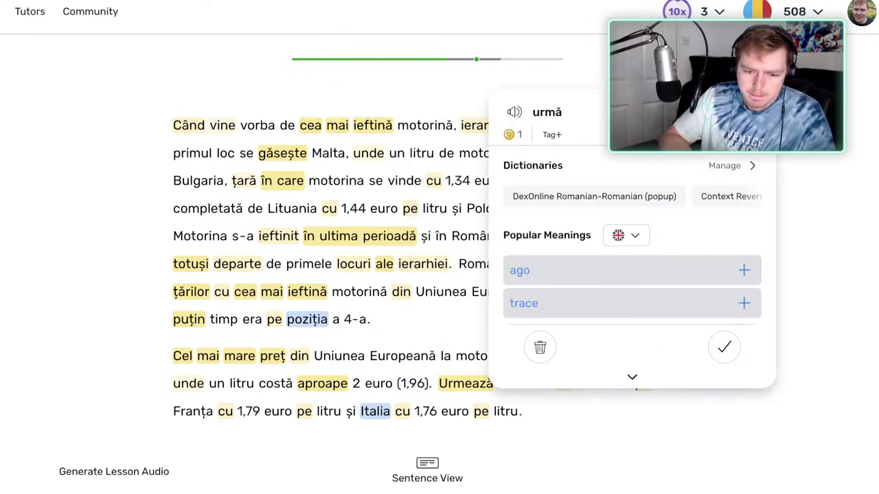
key(Return)
Look up "poziția" at the end of the first paragraph and mark it as known.
key(Left)
key(Right)
key(Return)
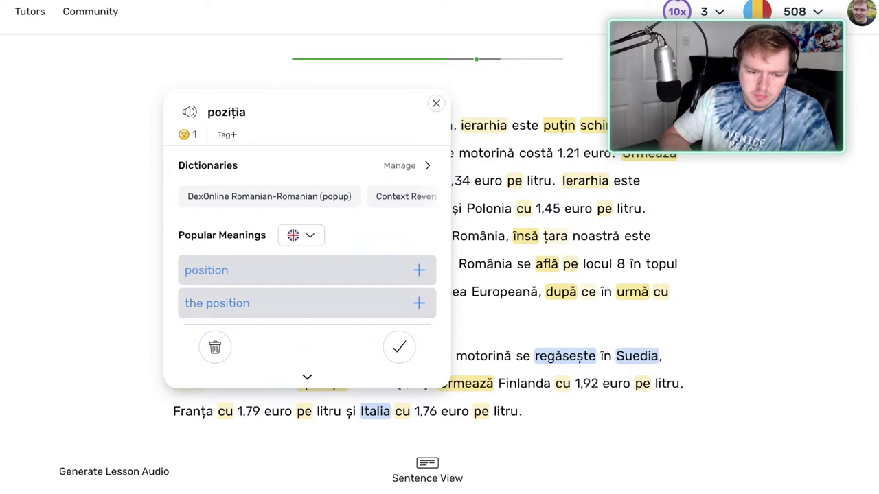
click(399, 348)
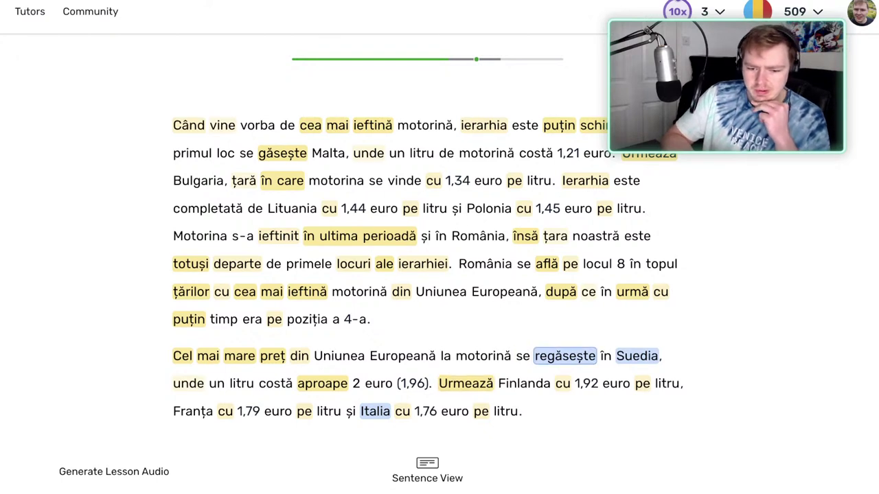
Save "regăsește" with the meaning "found" and mark "Suedia" as known.
click(565, 357)
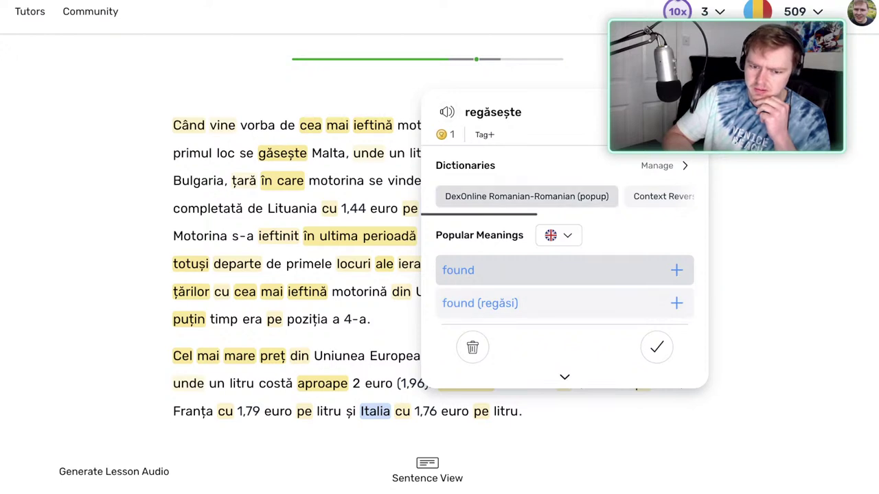
click(565, 271)
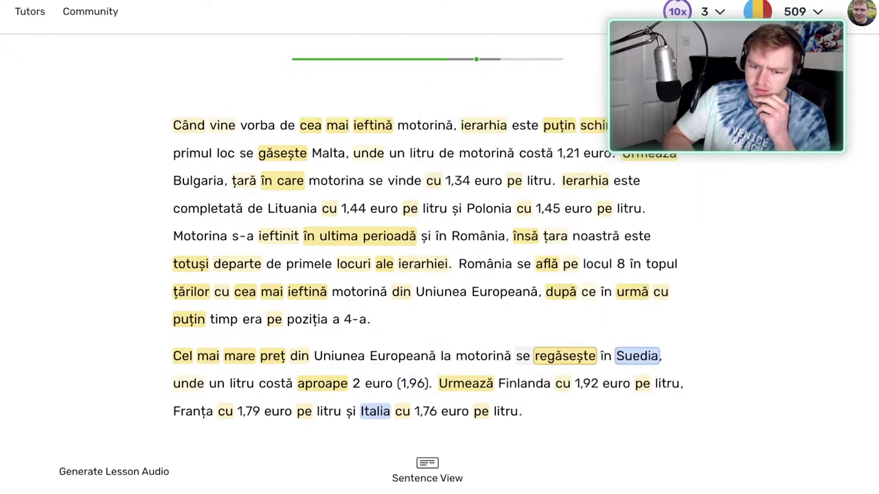
click(638, 356)
click(728, 314)
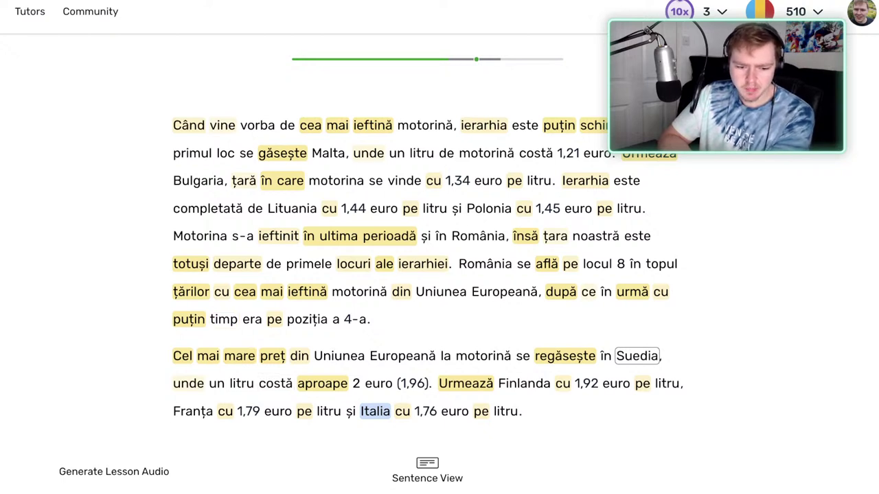
Look up "aproape" in the second paragraph and mark "Italia" as known.
click(322, 384)
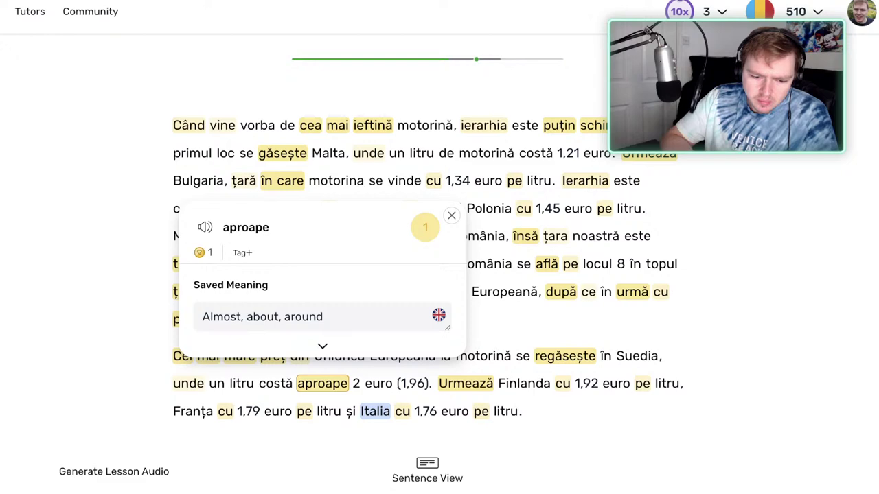
click(376, 412)
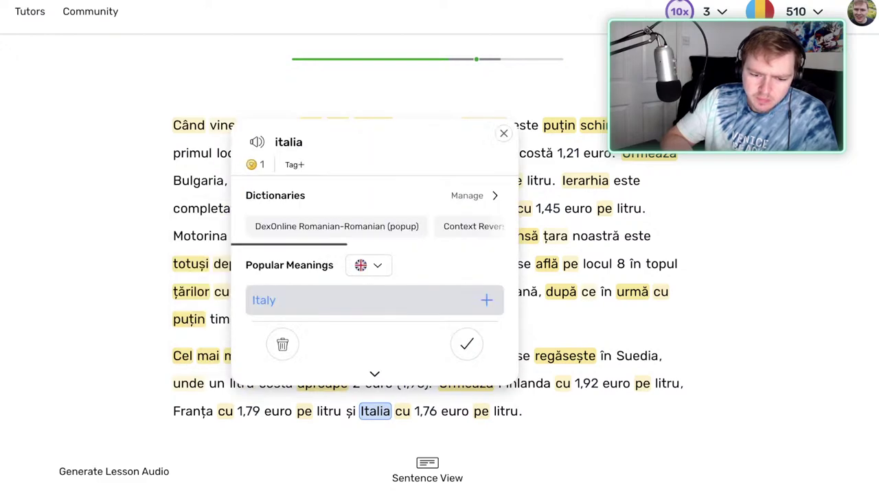
click(466, 344)
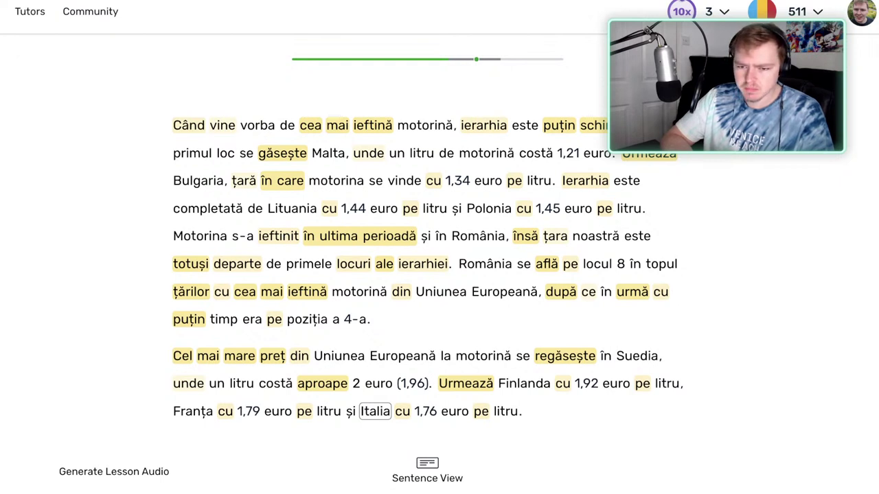
Go to the lesson's next page and save the phrase "mai scumpă" from the first sentence as vocabulary.
key(Right)
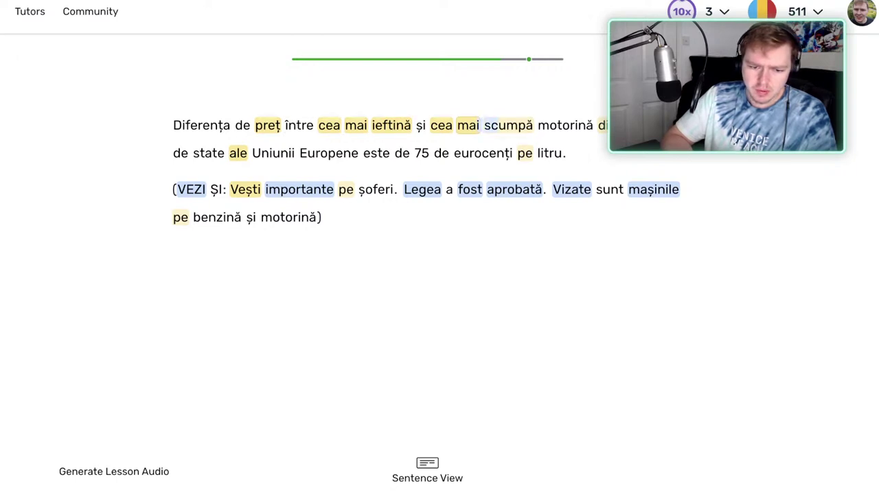
drag(468, 126, 518, 126)
click(412, 296)
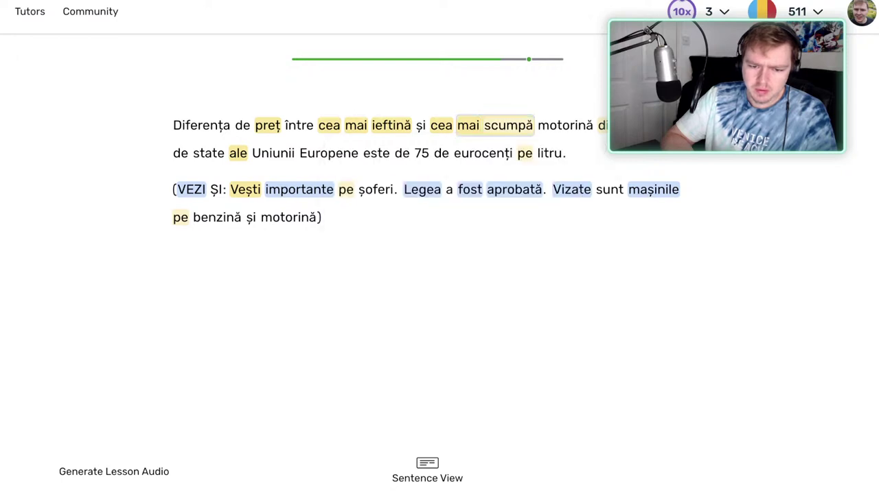
Look up "cea", the phrase "cea mai scumpă" and the word "scumpă" in the first sentence.
click(442, 126)
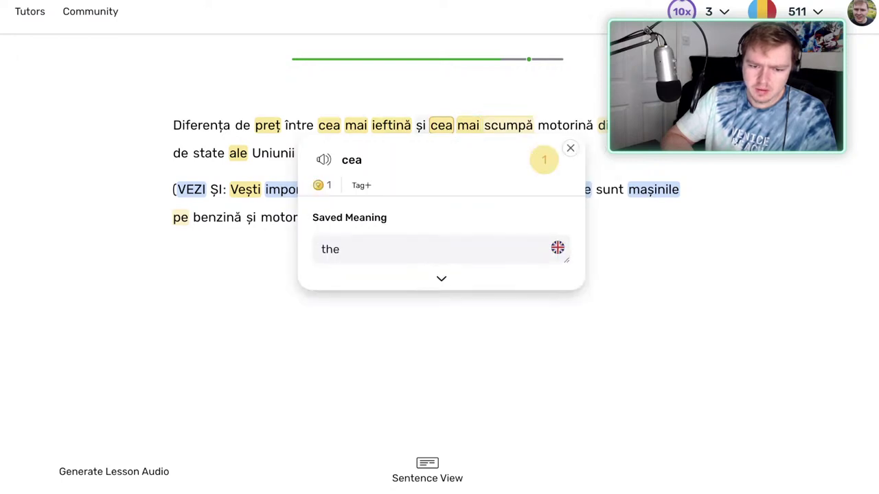
drag(442, 125, 521, 125)
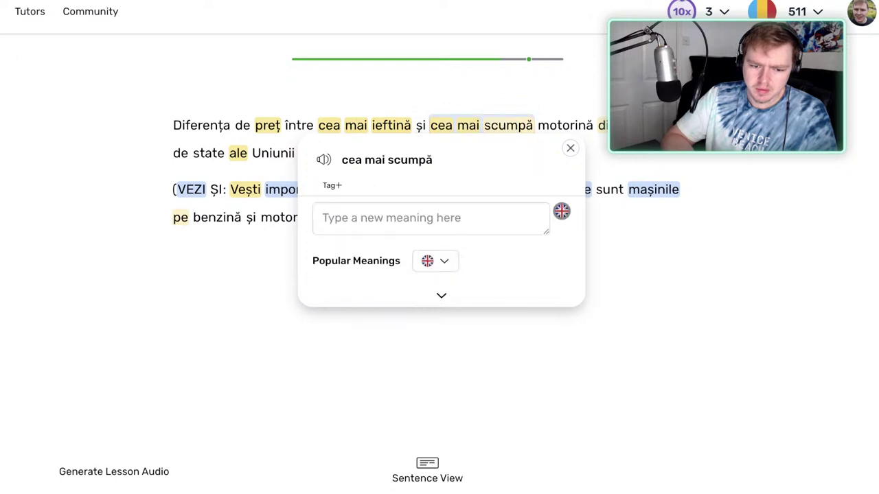
click(508, 126)
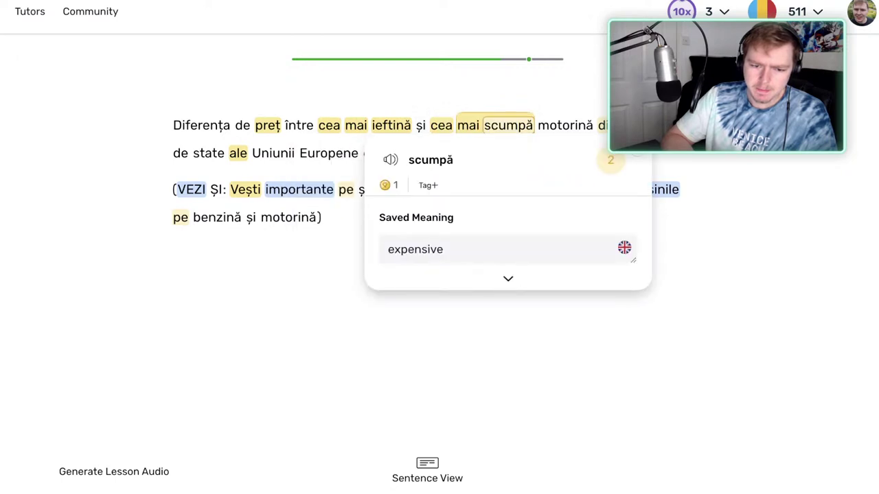
key(shift+Left)
key(Escape)
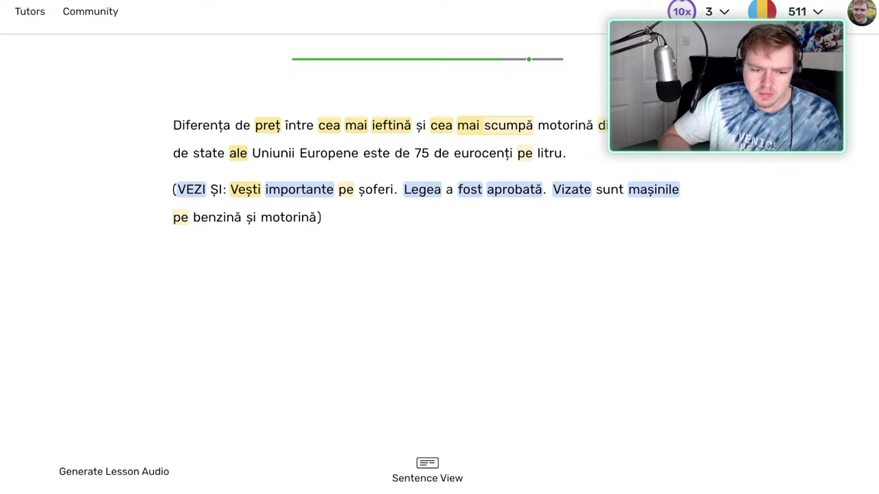
Save "vezi" with the meaning "see (you)" and the phrase "vezi și" with the meaning "see also".
click(191, 189)
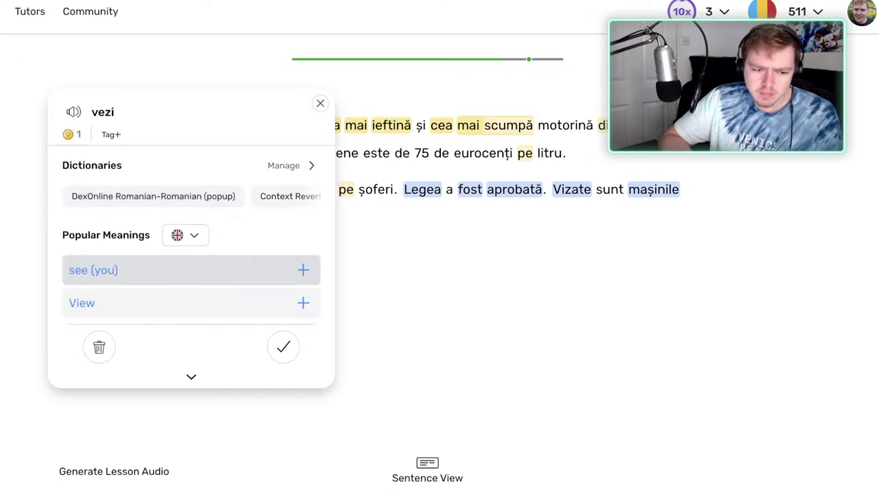
click(191, 271)
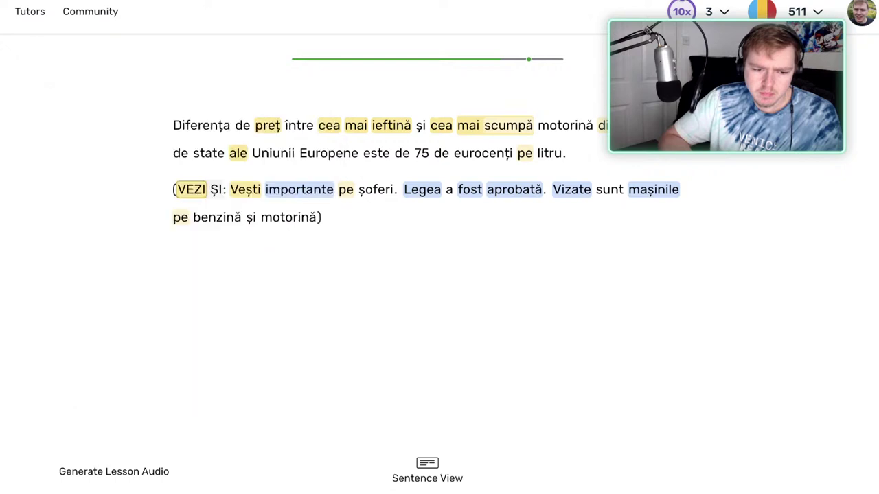
drag(192, 189, 216, 189)
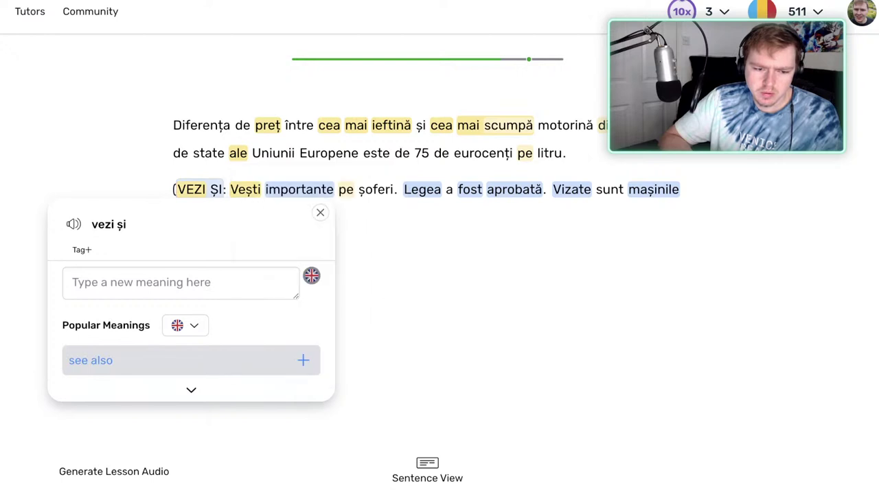
key(Return)
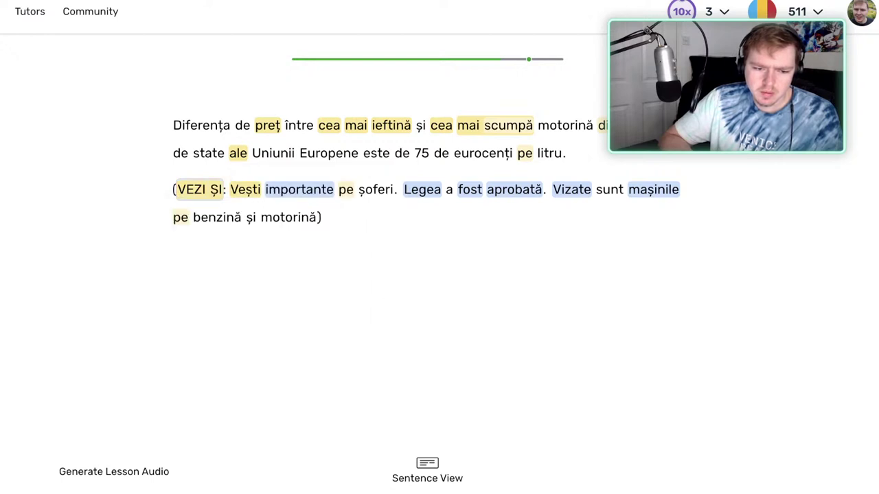
Look up "Vești" and mark the neighbouring word "importante" as known.
click(245, 189)
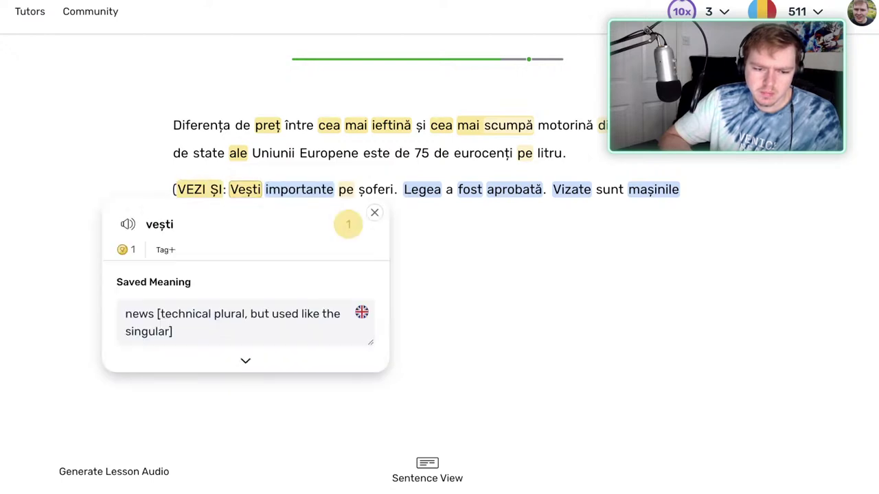
click(299, 189)
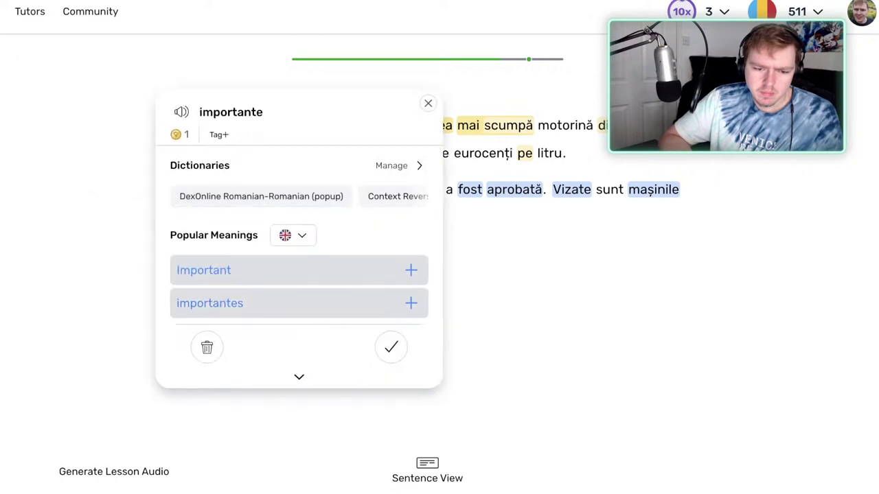
click(390, 347)
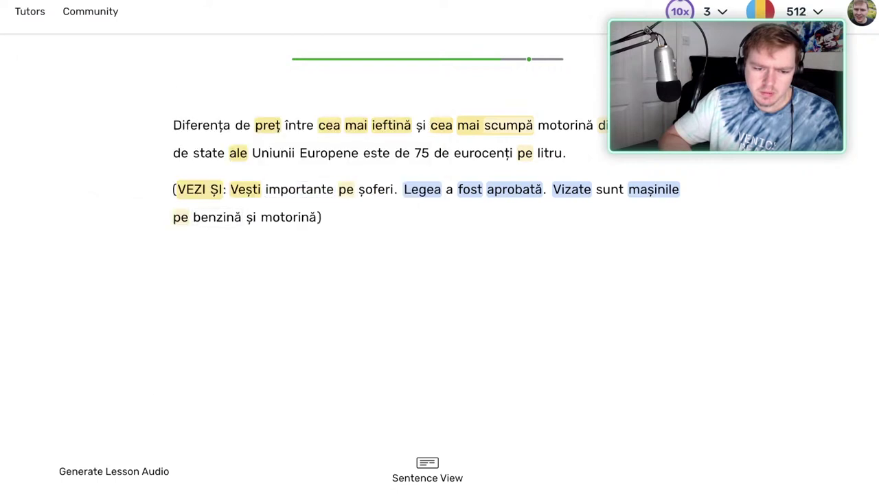
Save "legea" with the meaning "the law" and raise its learning level.
key(Right)
key(Right)
key(Right)
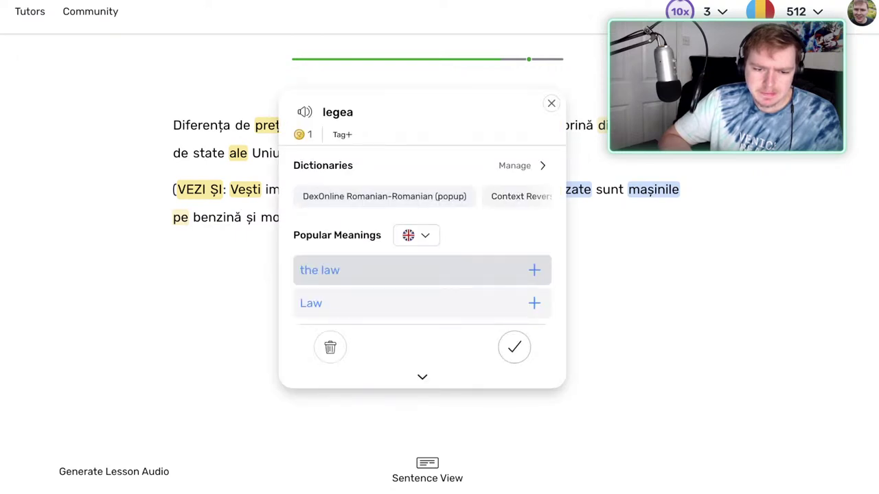
click(422, 271)
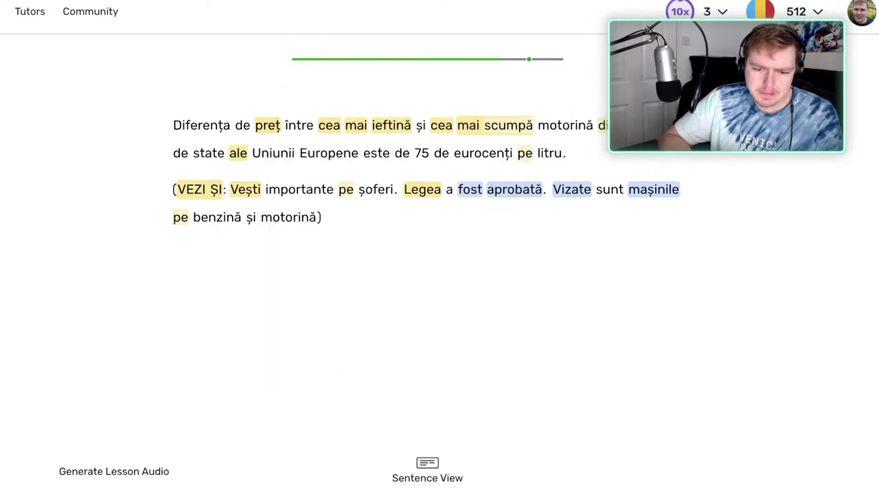
click(422, 190)
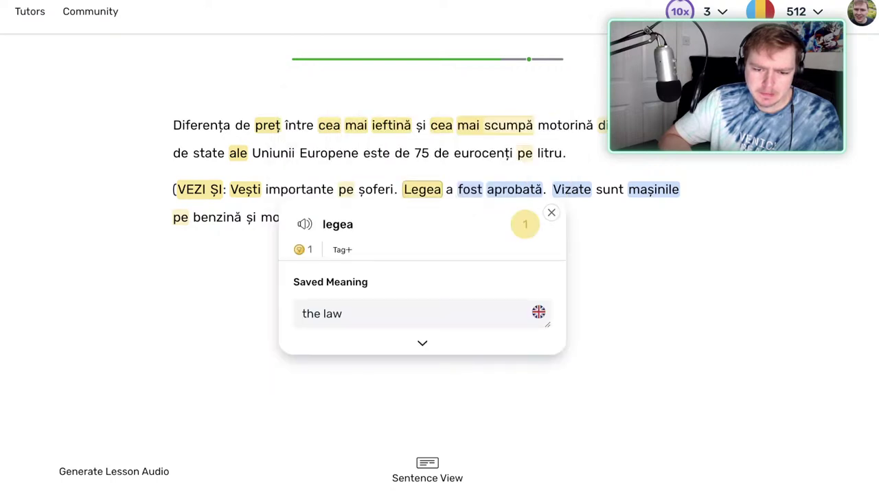
click(525, 224)
click(525, 293)
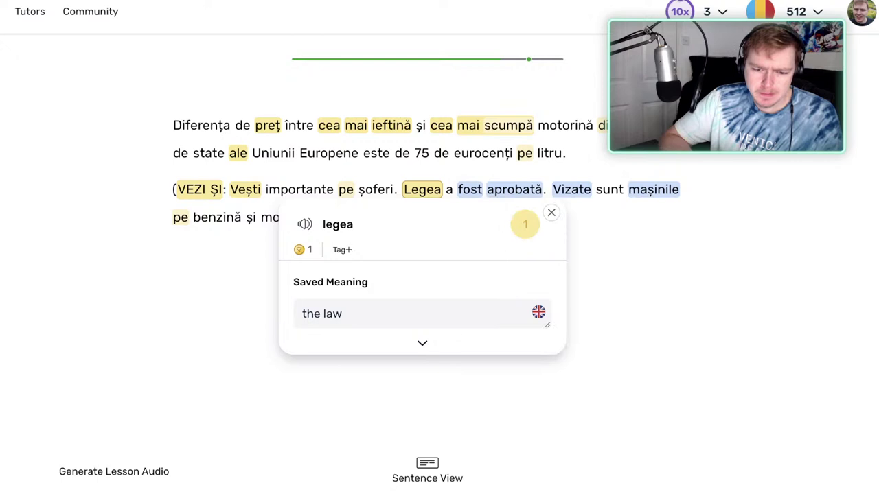
Save "fost" with the meaning "former" and "aprobată" with the meaning "approved".
click(470, 189)
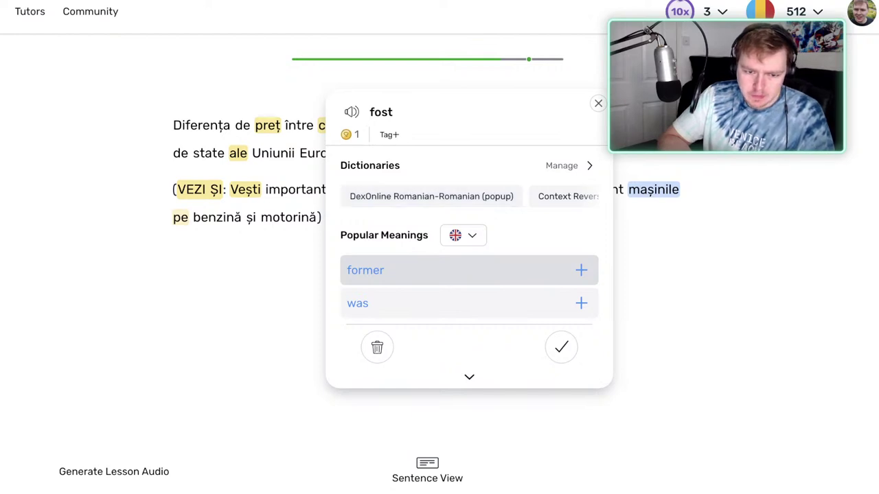
key(Return)
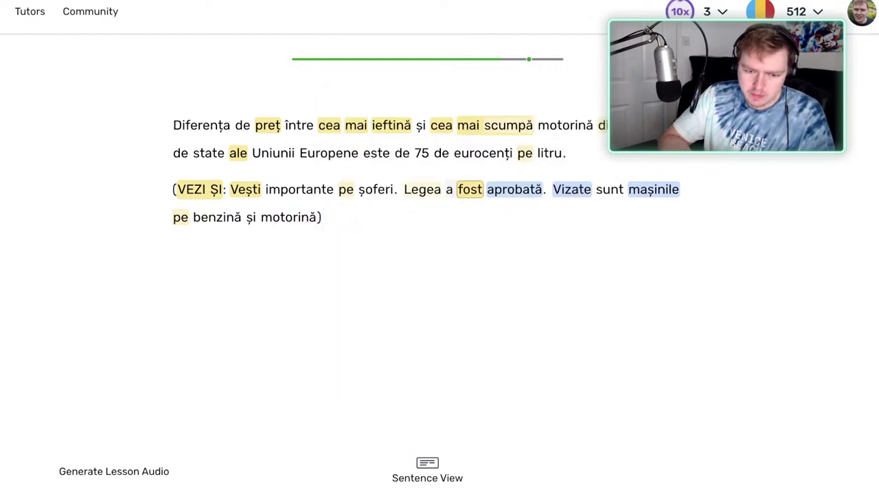
key(Right)
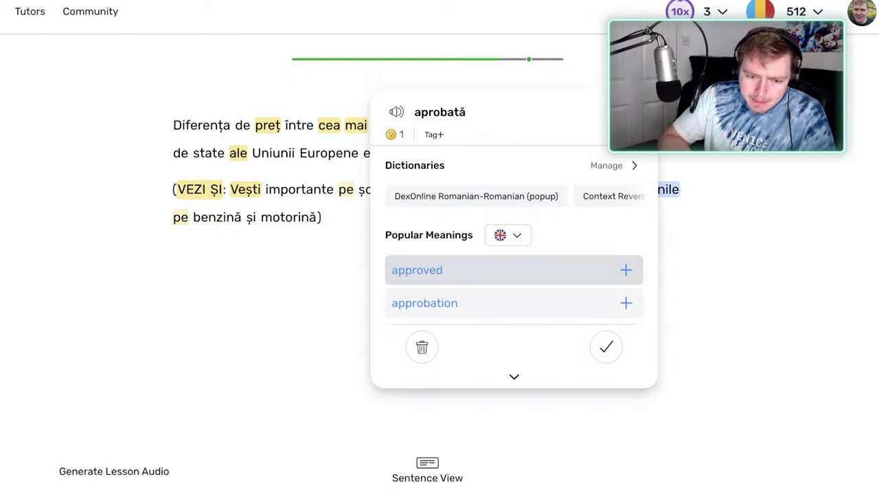
key(Down)
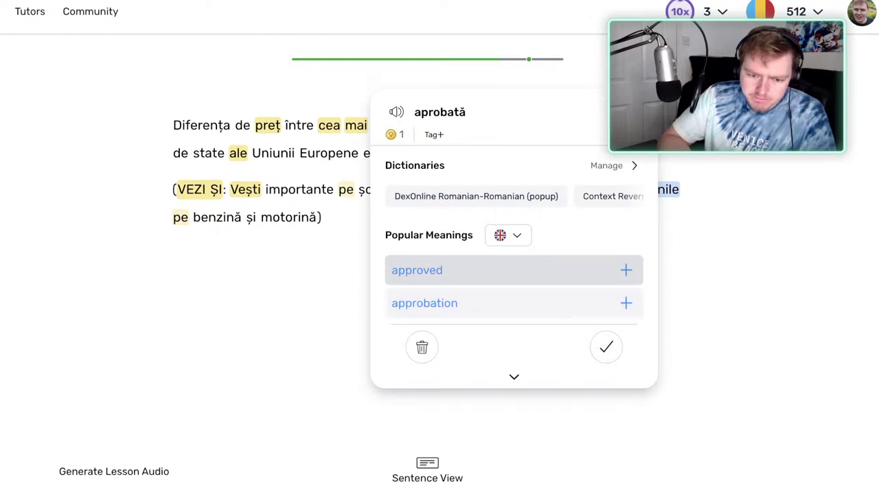
key(Return)
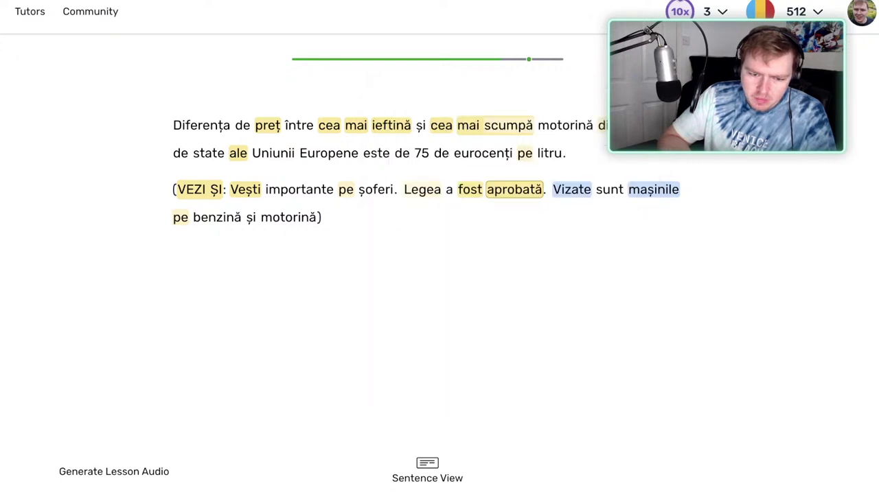
Look up the phrases "legea a fost aprobată" and "a fost" without saving them.
drag(524, 190, 405, 190)
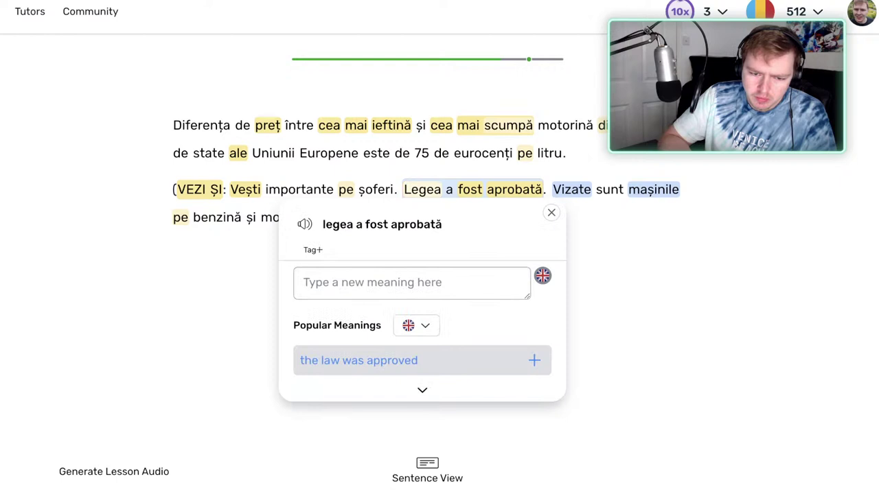
click(551, 212)
click(470, 190)
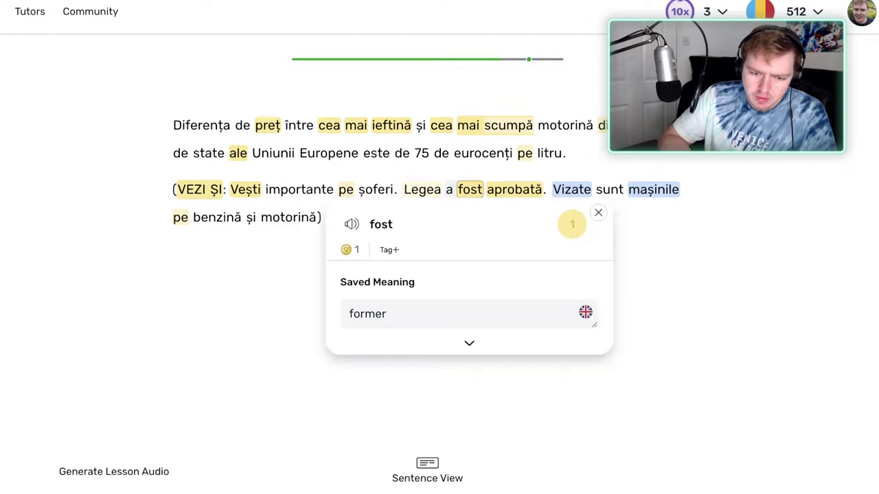
key(shift+Left)
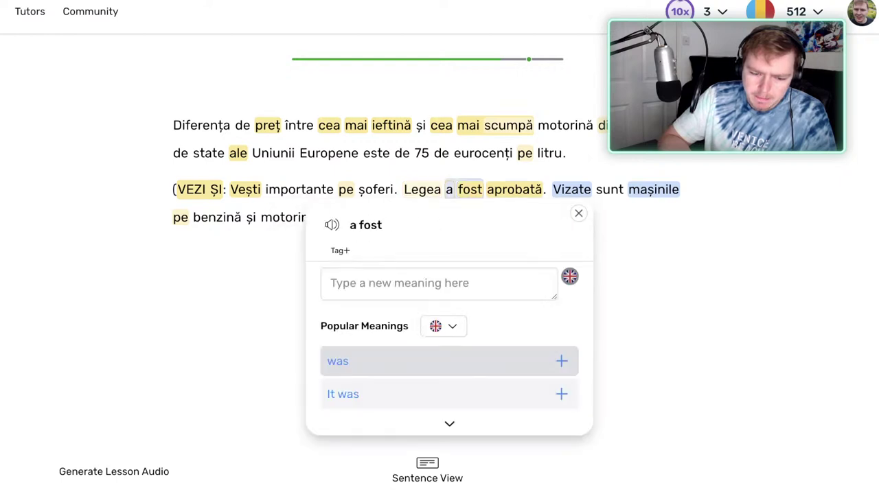
Replace the saved meaning of "fost" with "was".
click(469, 191)
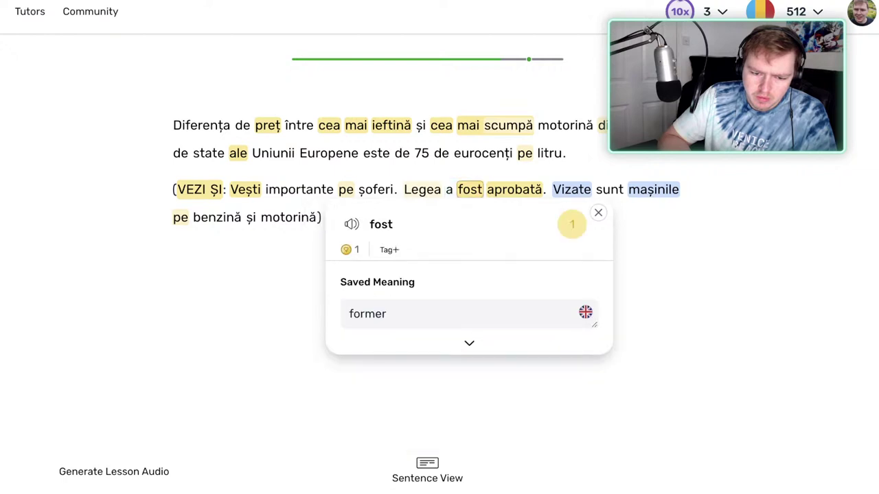
click(469, 343)
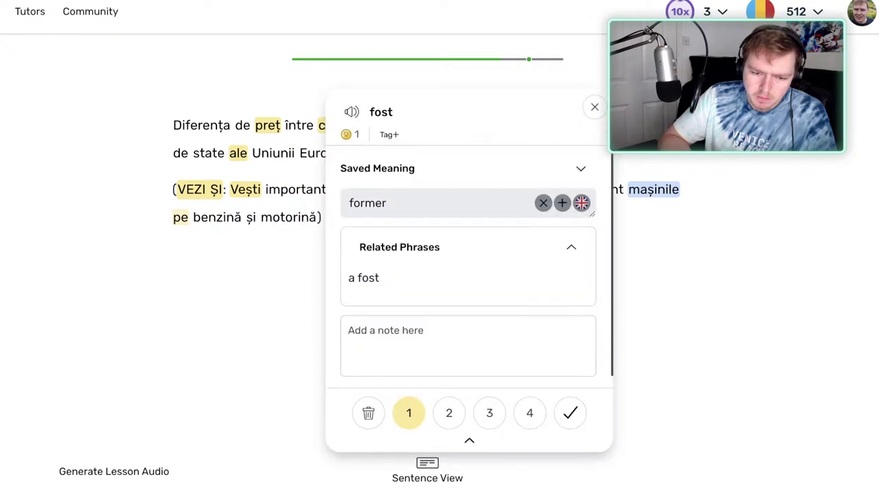
click(387, 203)
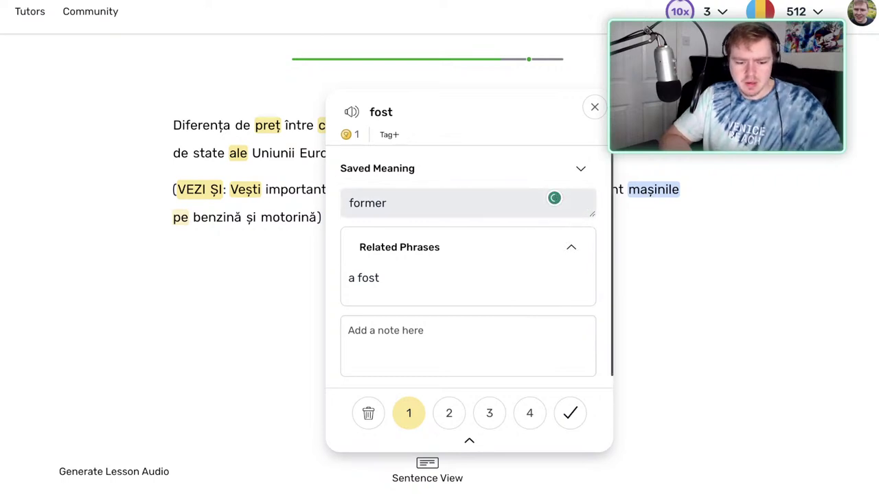
key(ctrl+a)
text(wa)
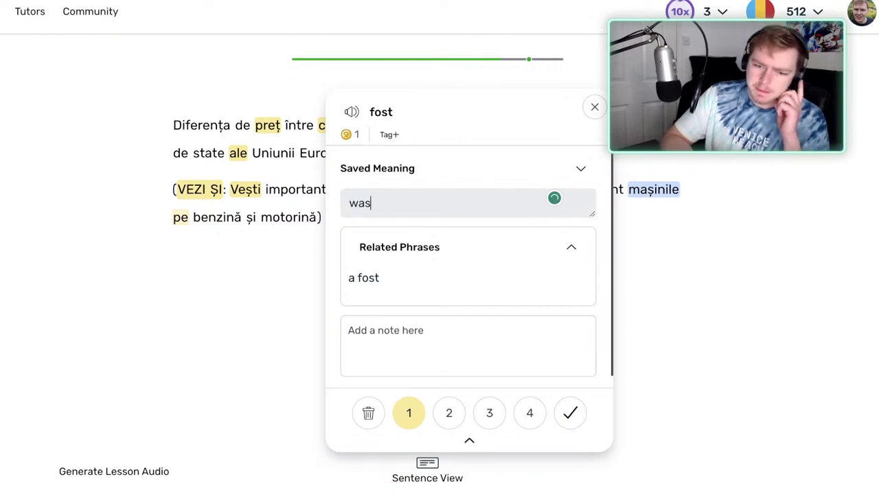
text(s)
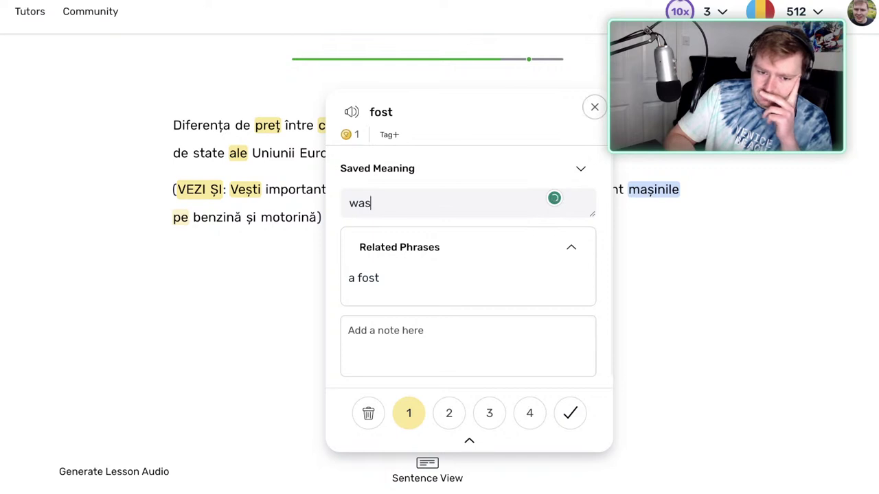
key(Return)
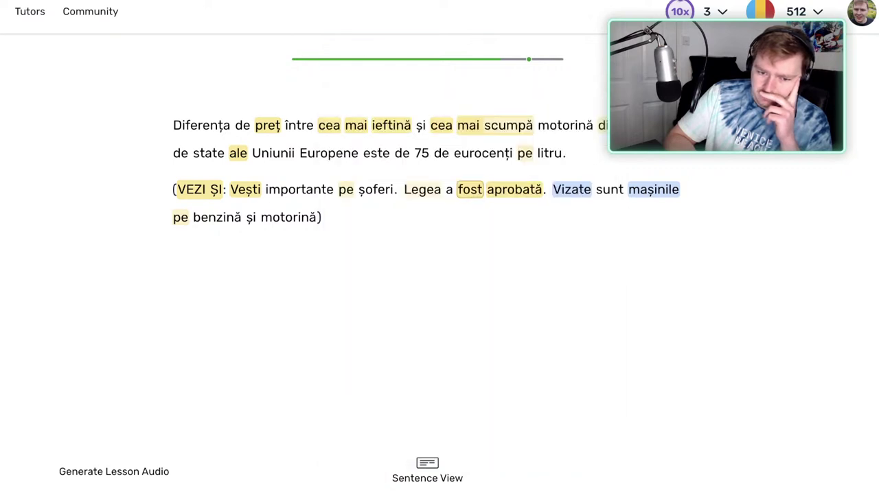
Save the phrase "a fost" with the meaning "It was" and set "aprobată" to learning level 3.
drag(470, 190, 446, 190)
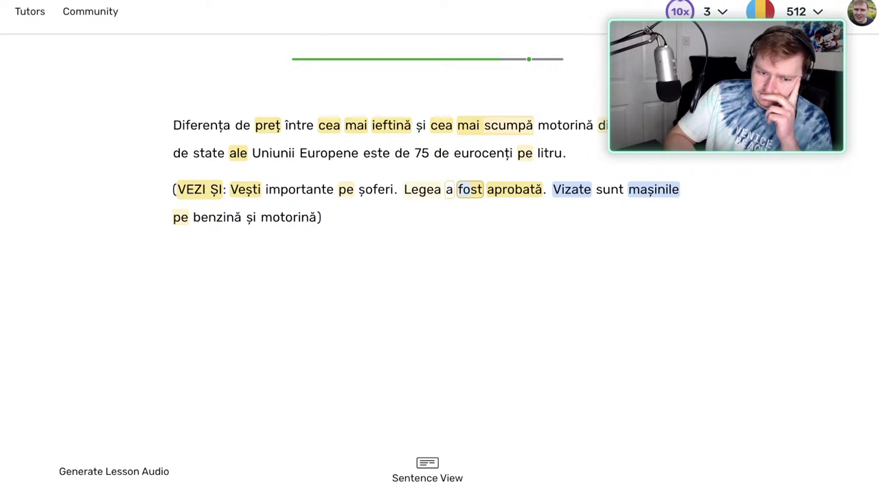
click(449, 251)
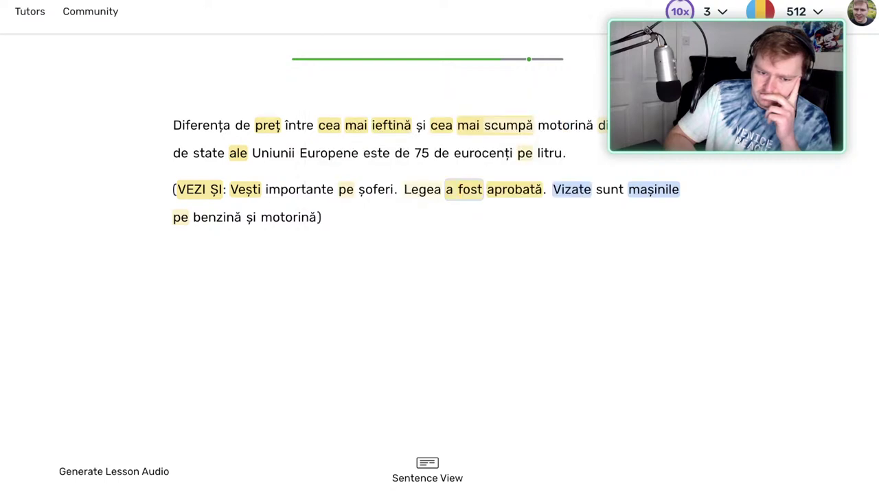
click(470, 189)
click(470, 190)
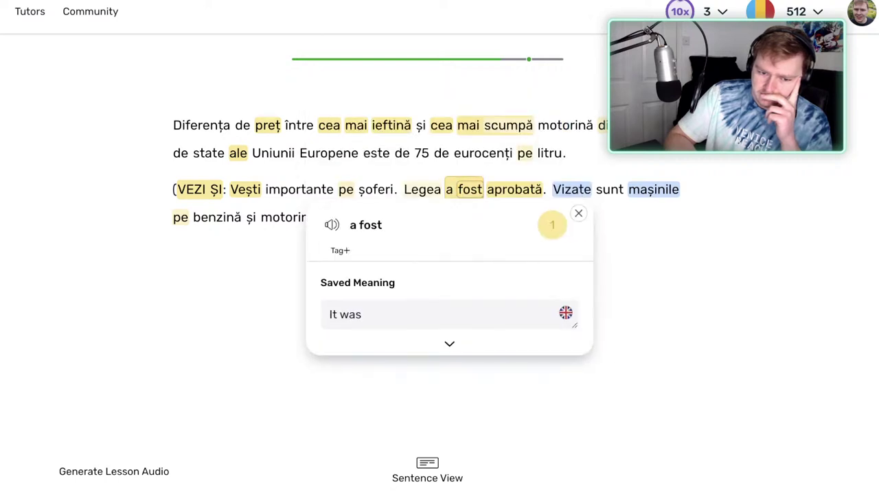
key(Right)
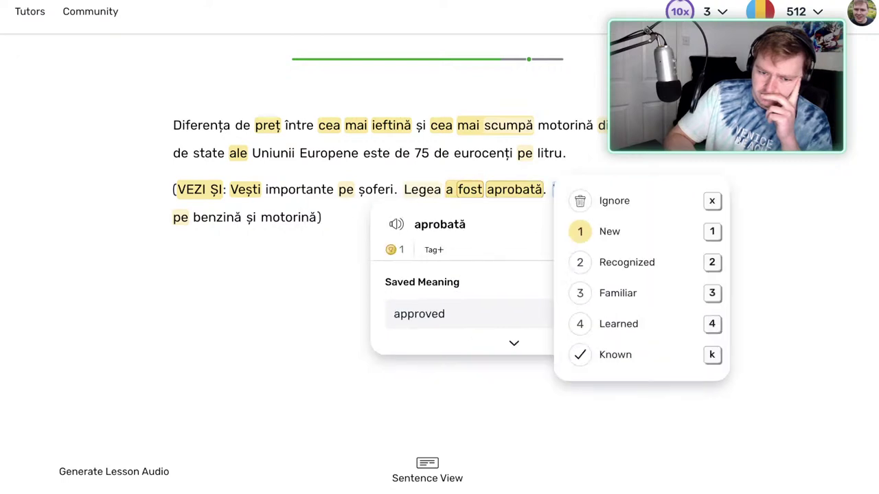
key(3)
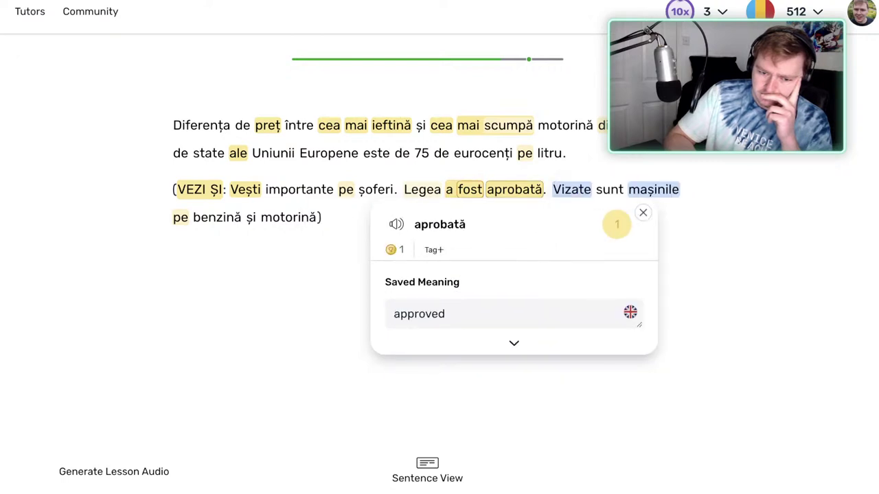
Save "vizate" with the meaning "targeted" and mark "mașinile" as known.
key(Right)
key(Right)
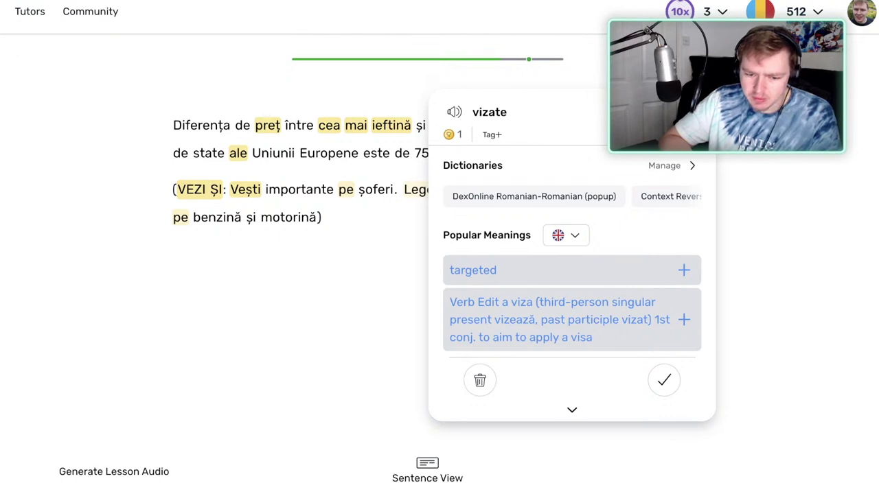
key(Right)
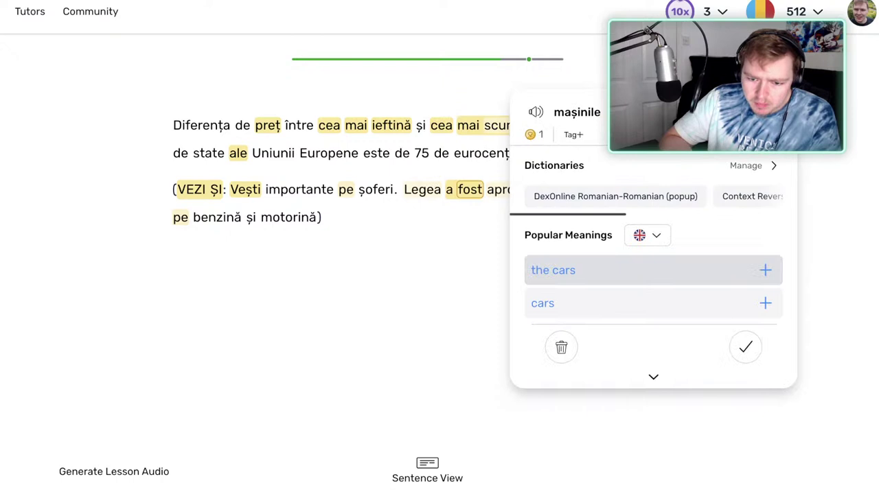
click(746, 347)
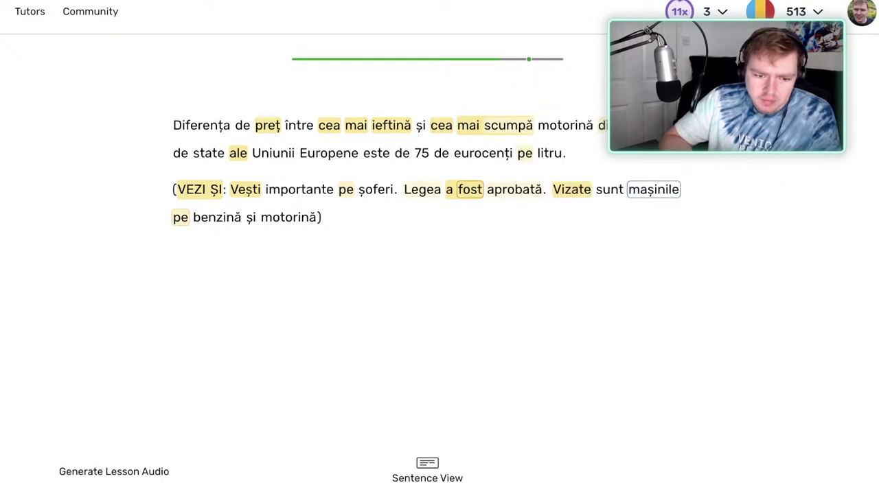
Look up the closing sentence "vizate sunt mașinile pe benzină și motorină", its two halves and the word "motorină" without saving them.
drag(301, 218, 570, 190)
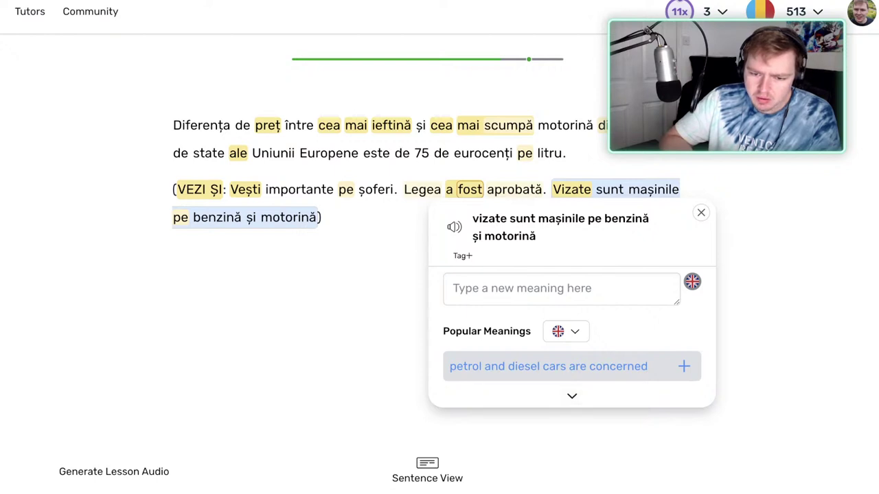
click(701, 213)
drag(658, 190, 556, 190)
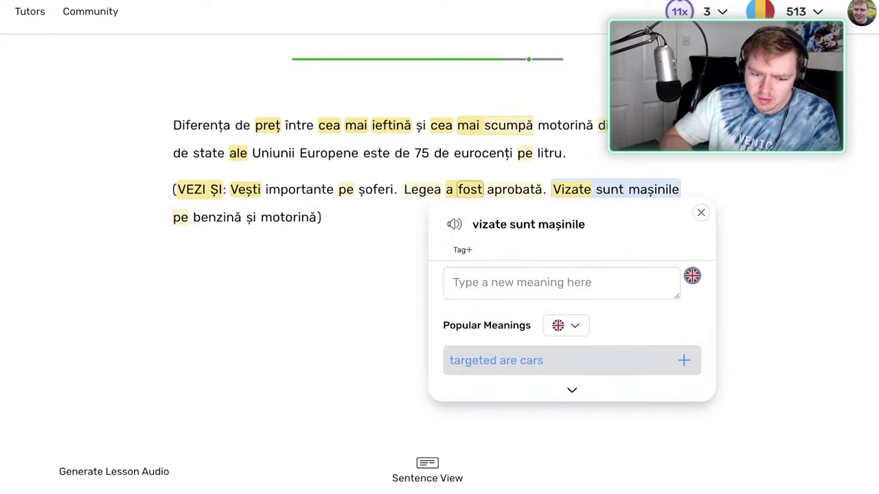
drag(180, 217, 315, 217)
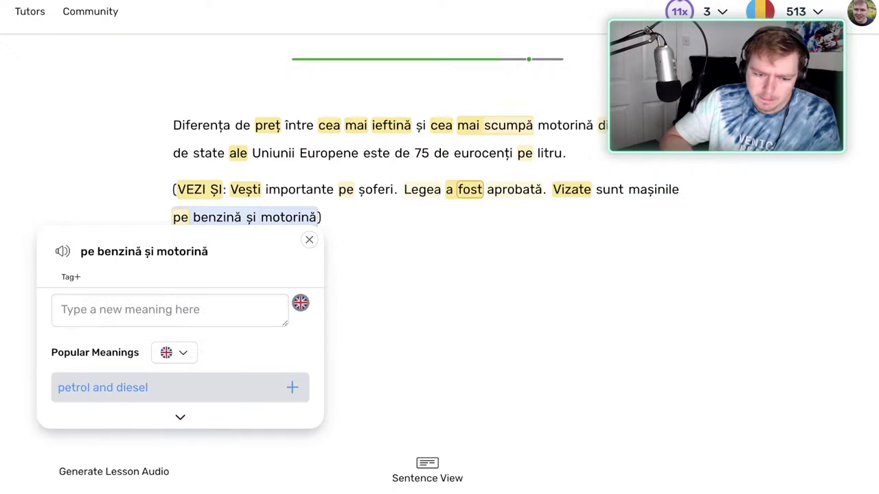
click(288, 217)
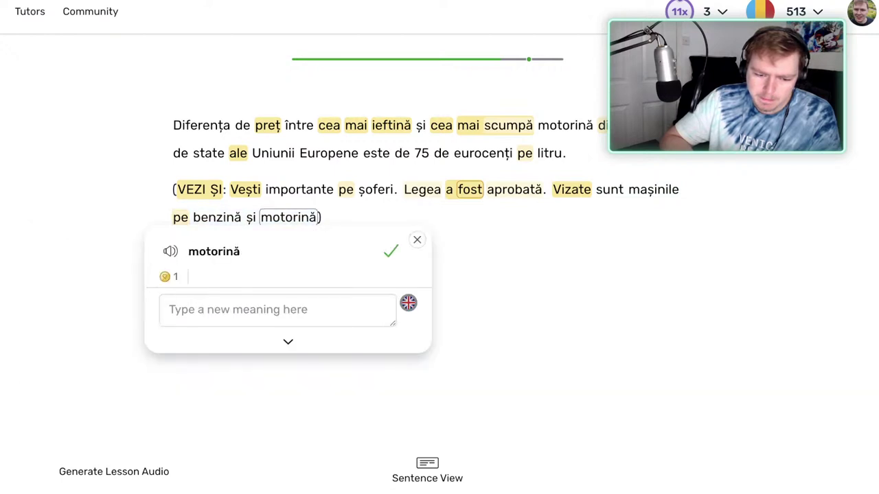
click(418, 240)
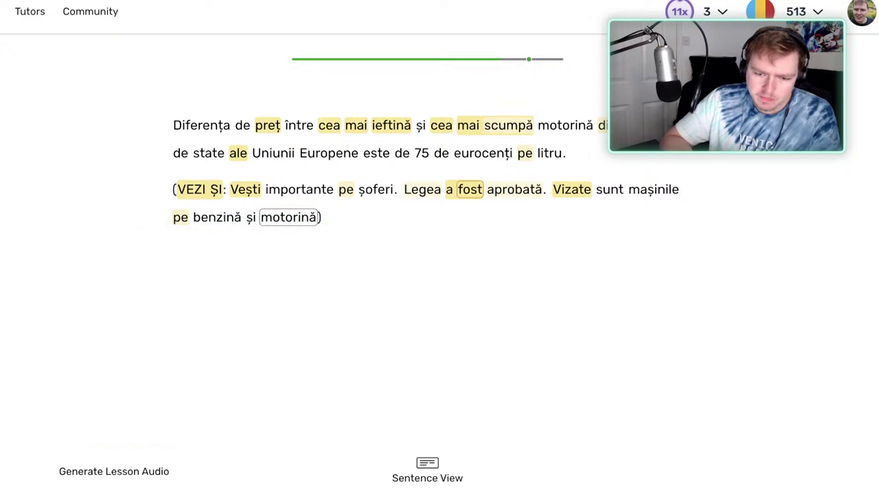
Review the saved meaning of "vizate" and look up the Romanian word "foarte" in Google Translate.
click(572, 189)
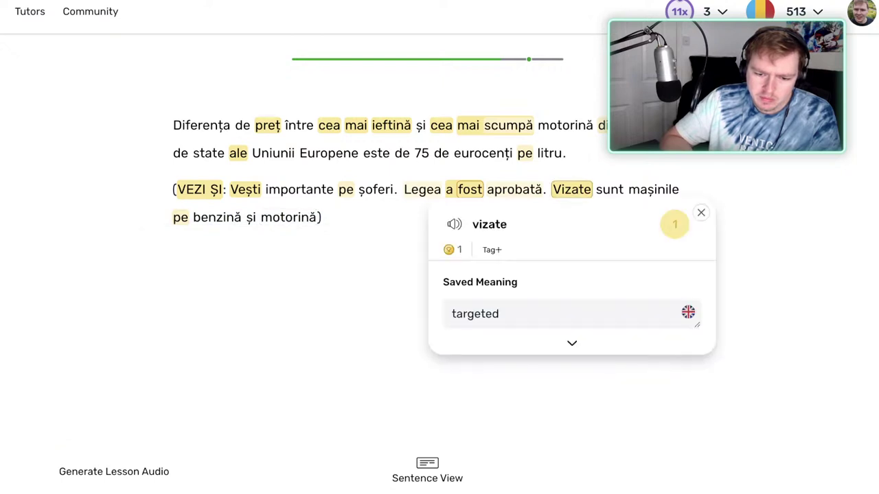
click(572, 343)
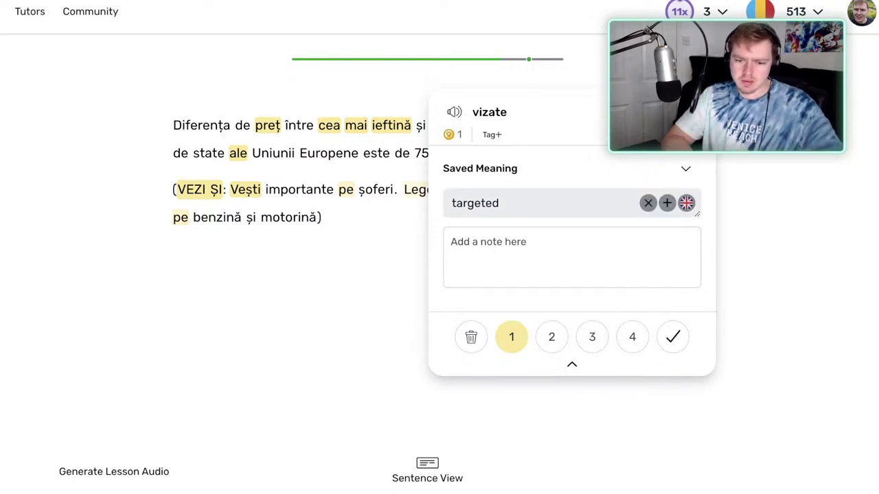
click(572, 203)
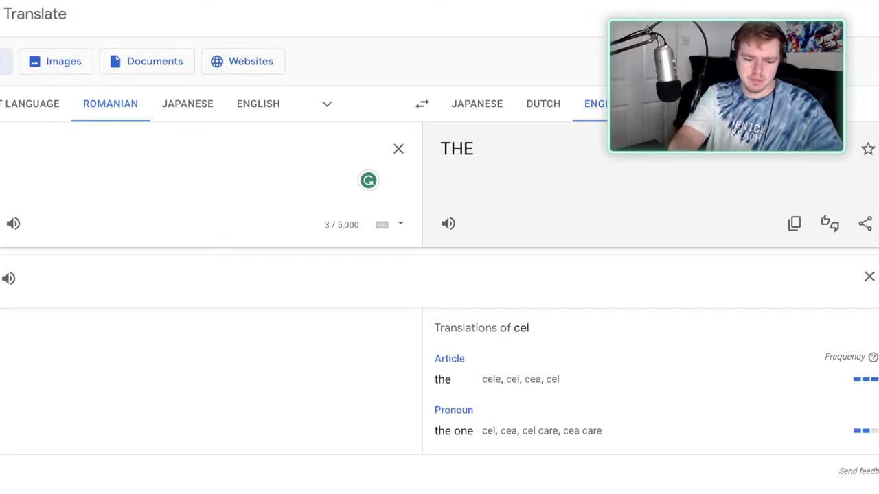
key(BackSpace)
key(BackSpace)
key(BackSpace)
text(foarte)
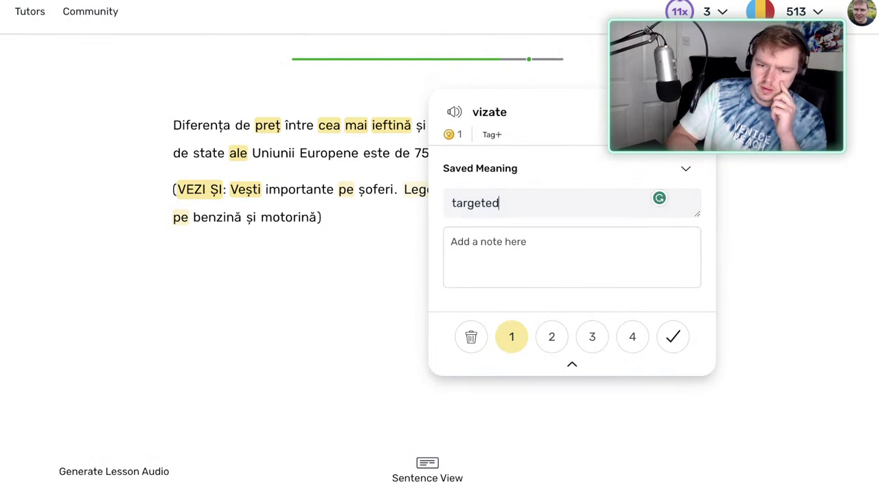
key(Escape)
Recheck the translation of the whole closing sentence and complete the lesson.
drag(283, 218, 571, 190)
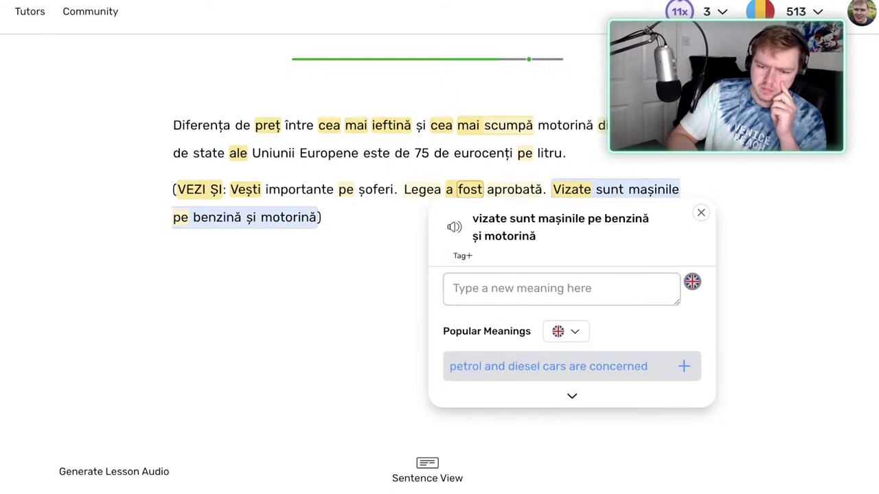
click(701, 213)
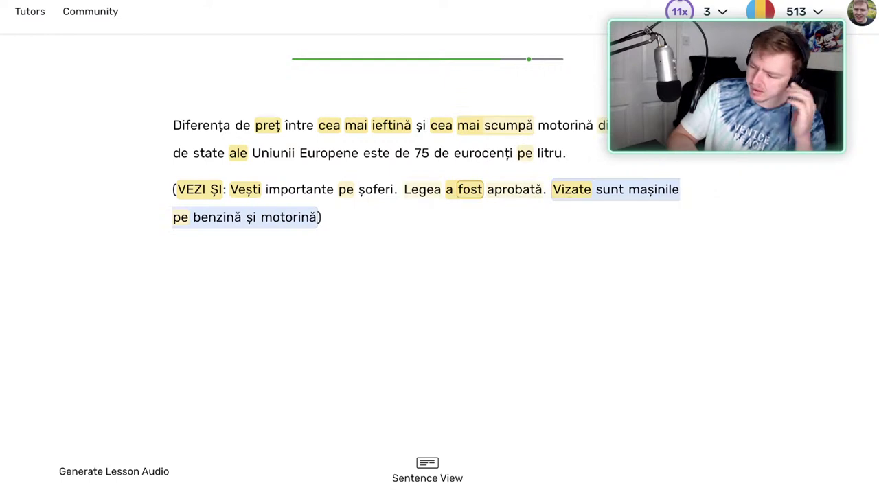
key(Right)
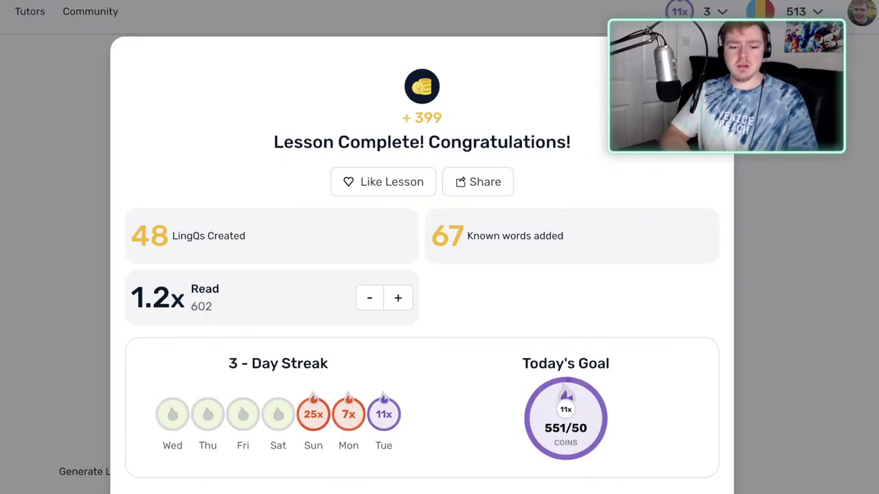
Review the lesson completion statistics and suggested lessons, and close the summary.
scroll(383, 394, down, 3)
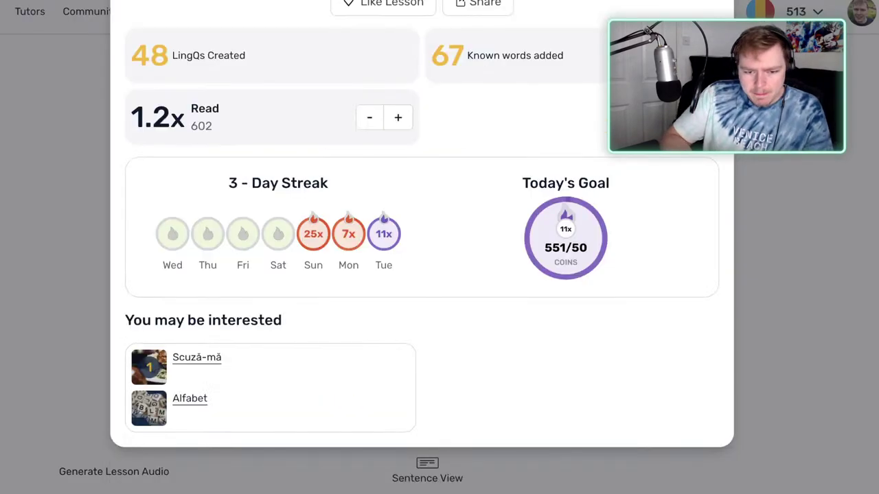
scroll(422, 261, up, 3)
scroll(421, 261, down, 1)
scroll(421, 261, up, 1)
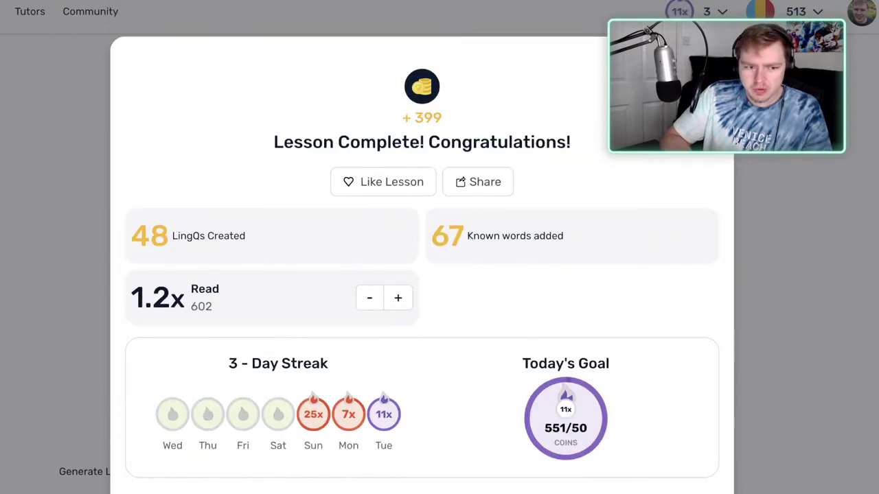
key(Escape)
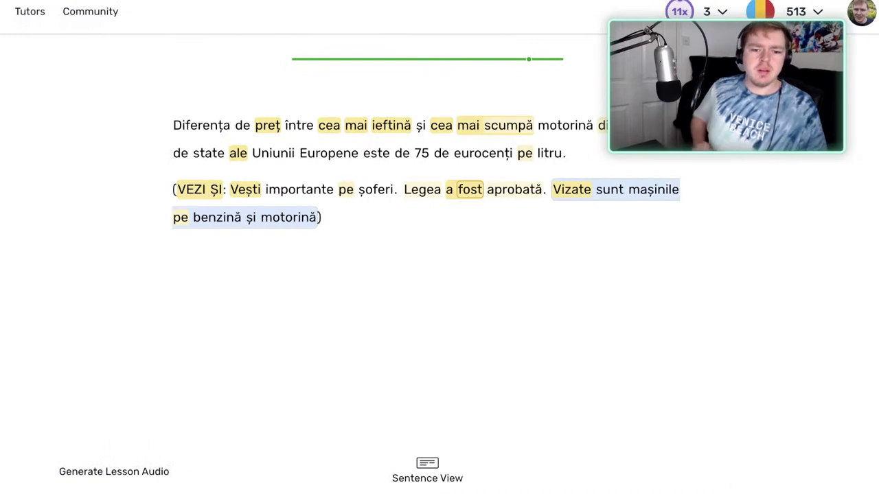
Return to the lesson library and switch the study language from Romanian to Spanish.
key(alt+Left)
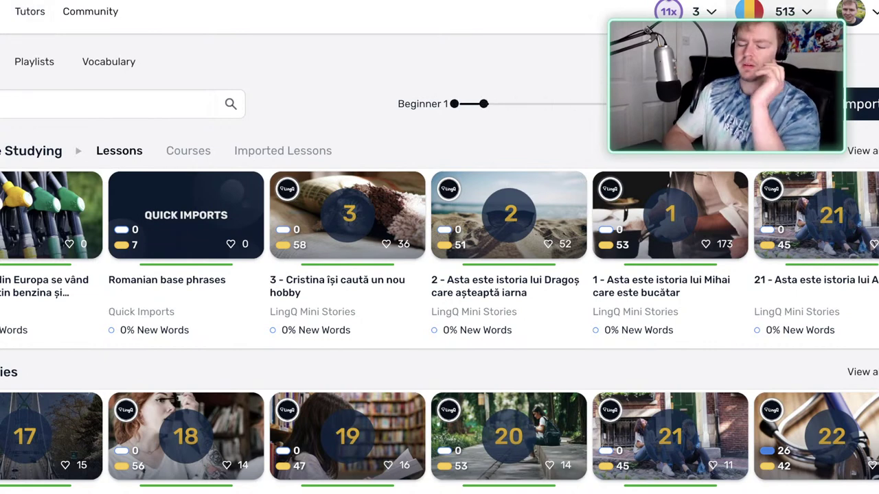
click(776, 11)
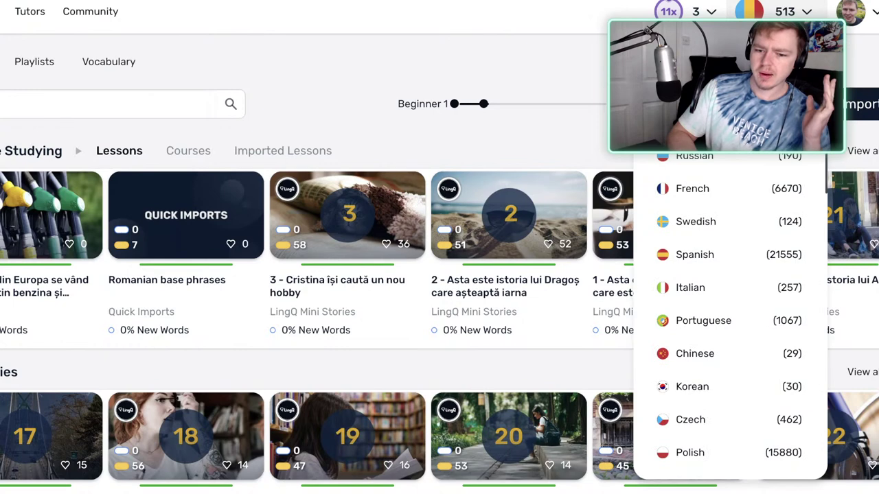
scroll(729, 252, down, 1)
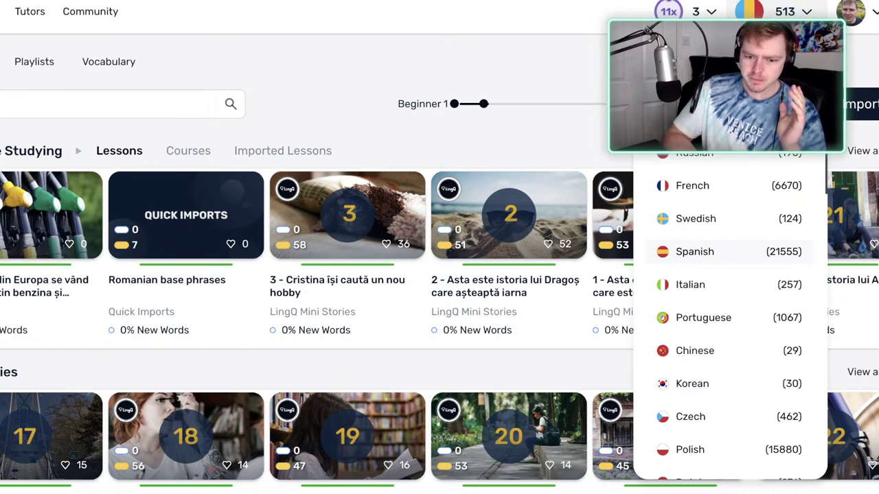
click(729, 252)
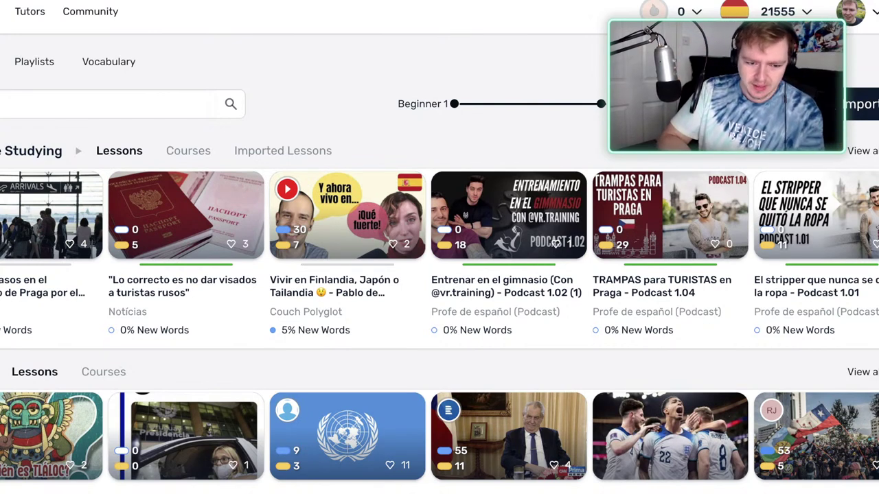
Browse the Spanish lessons and view the import instructions for the YouTube video "Extraños Momentos En Los Que Gordon Ramsay Elogió Una Comida".
scroll(440, 268, down, 5)
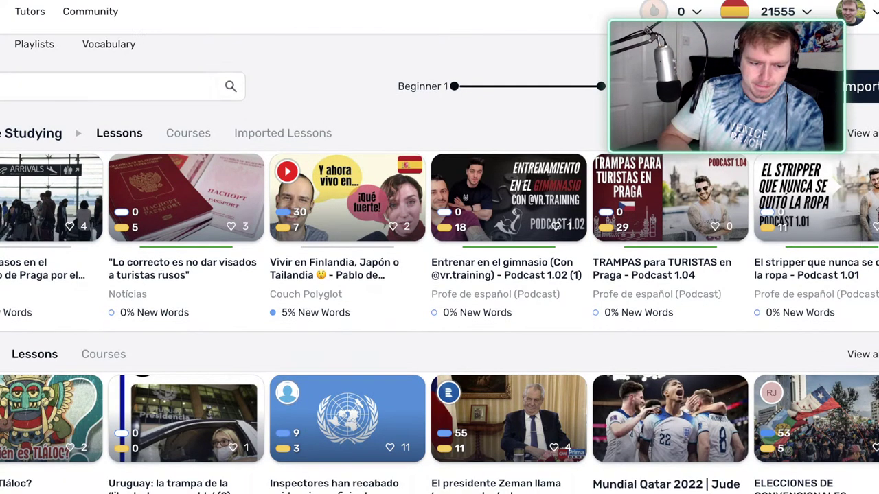
scroll(439, 261, down, 5)
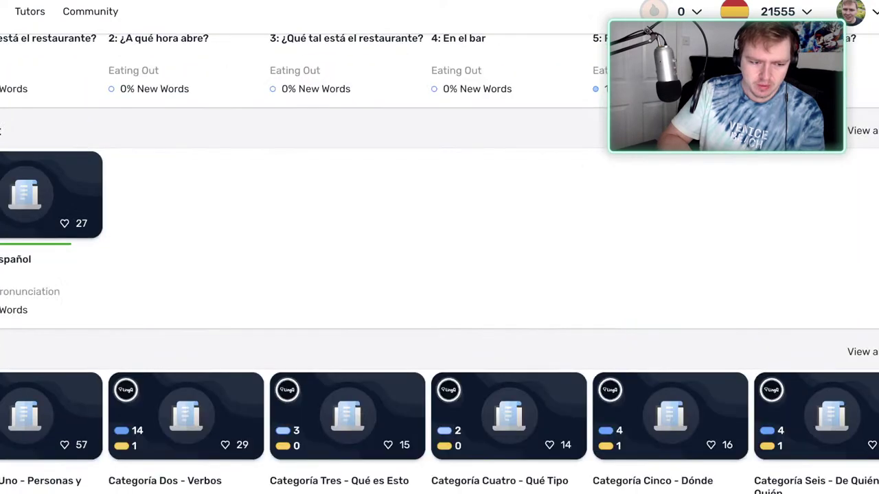
scroll(439, 261, down, 3)
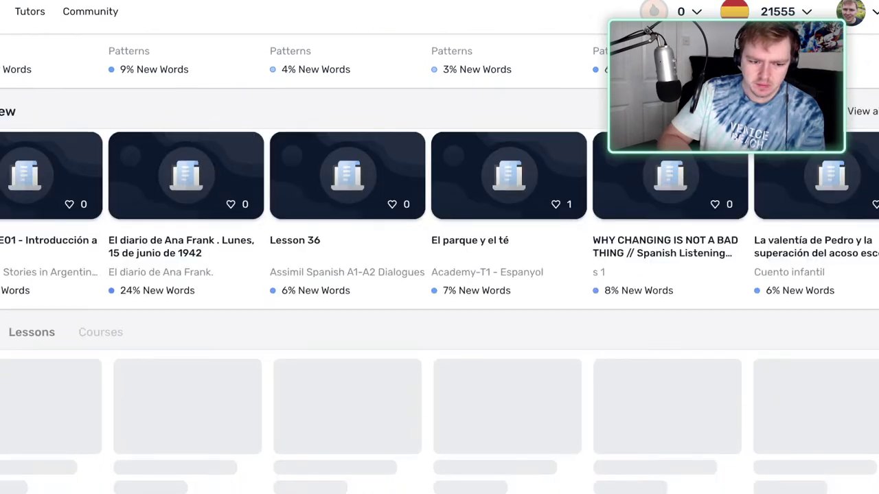
scroll(439, 261, down, 1)
scroll(439, 261, down, 2)
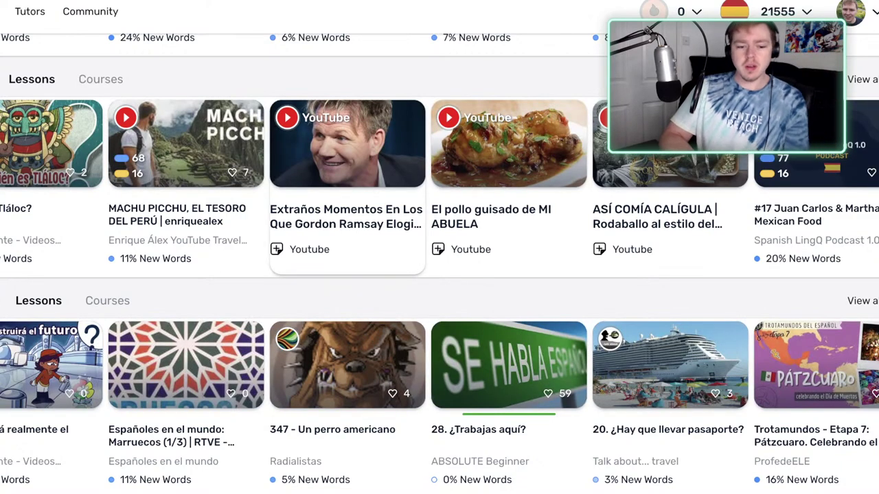
mouse_move(348, 187)
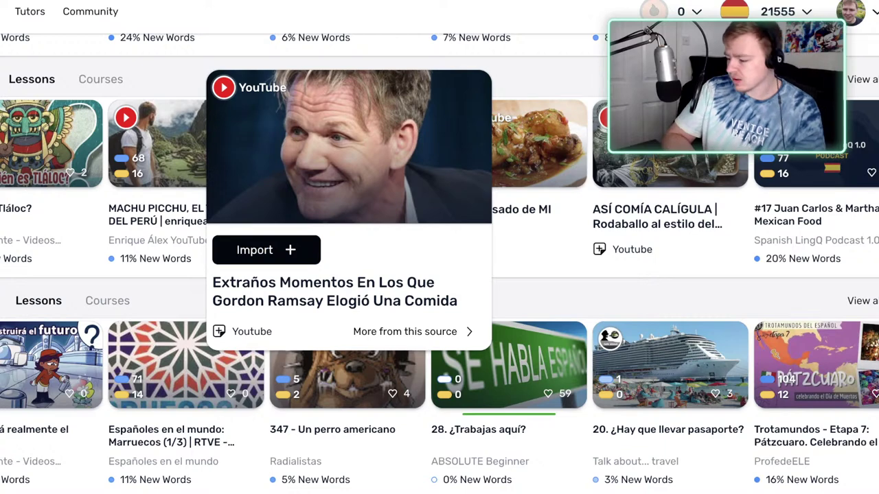
click(266, 250)
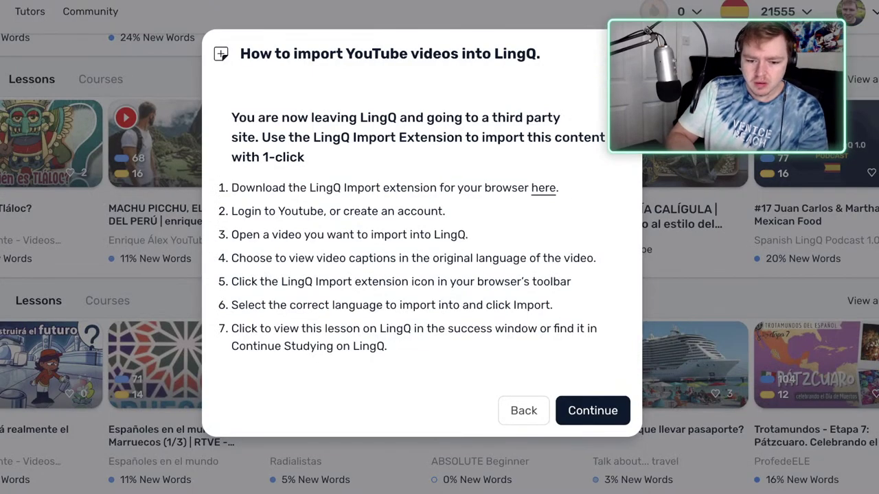
click(593, 411)
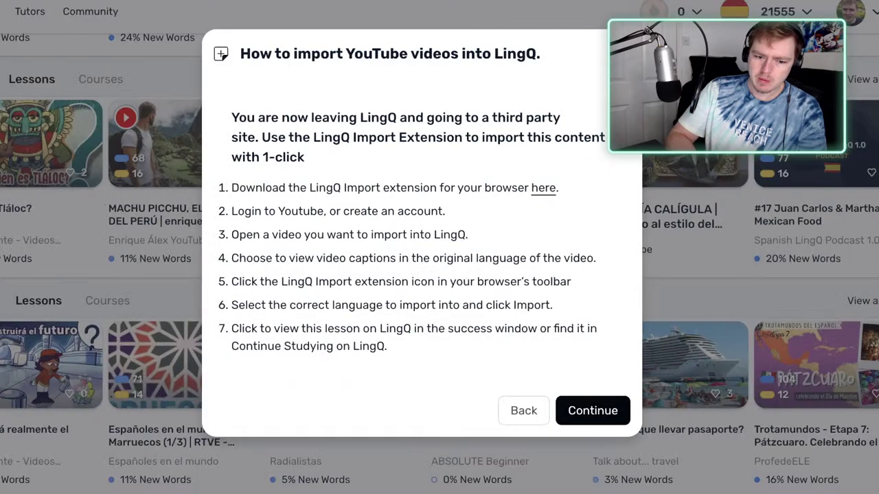
click(523, 410)
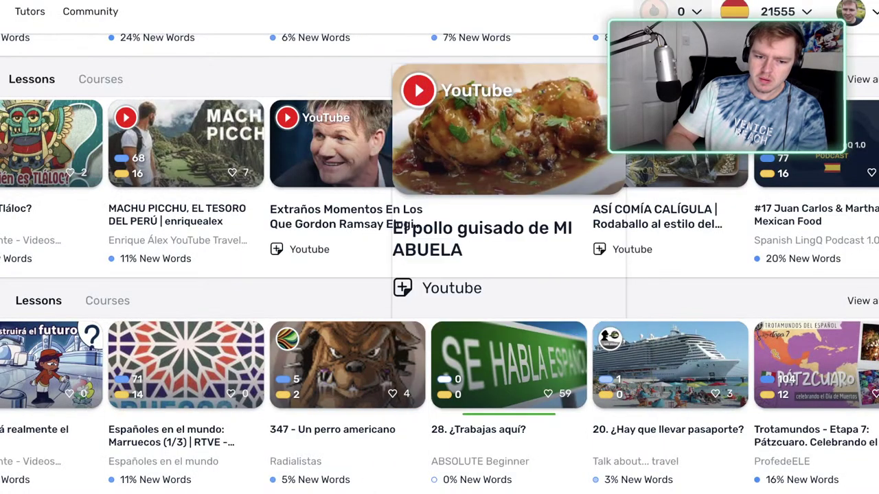
Reopen the YouTube import instructions for the Gordon Ramsay video and dismiss them.
mouse_move(349, 165)
click(271, 246)
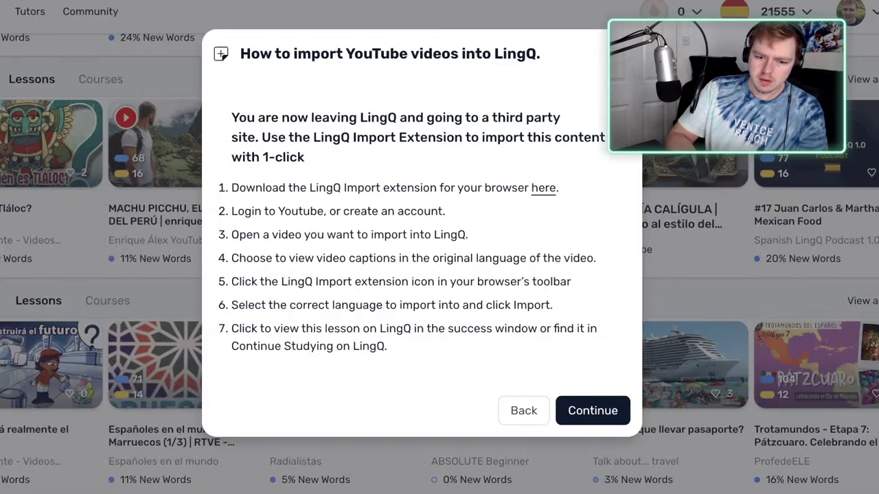
click(621, 53)
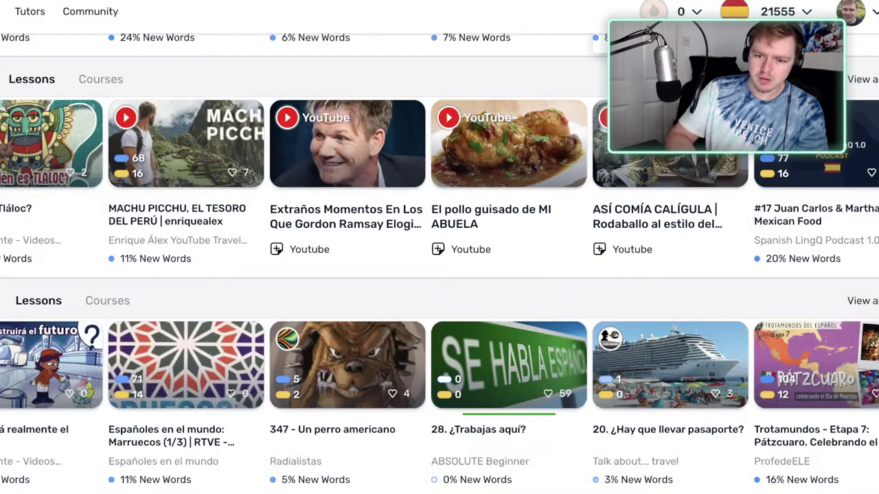
click(347, 146)
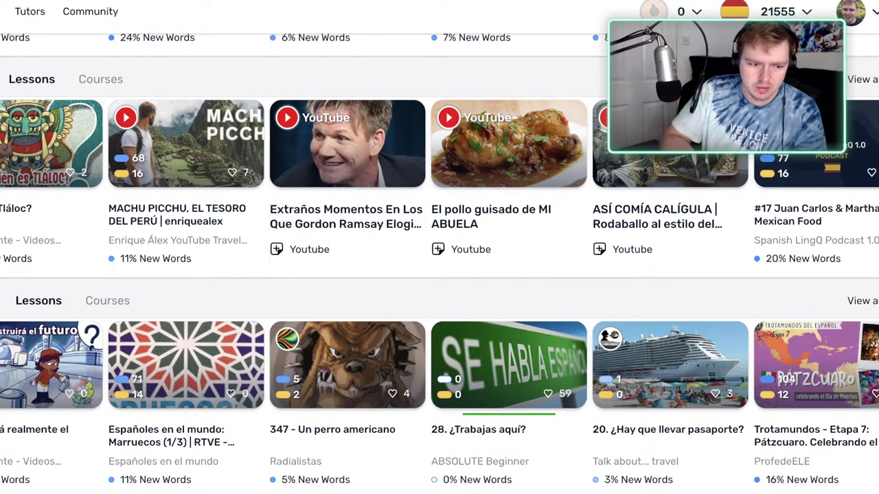
Find the Spanish lesson "¿Cómo será realmente el futuro?" in the library and open it.
scroll(439, 264, down, 3)
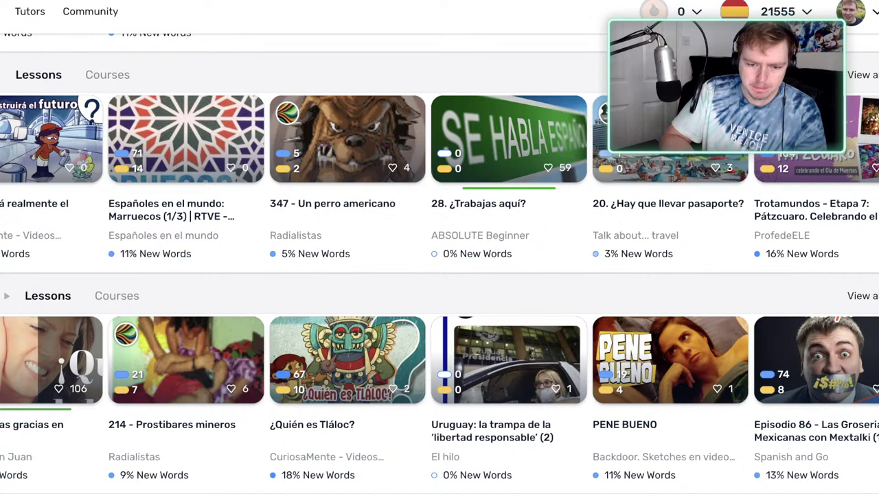
scroll(440, 263, down, 1)
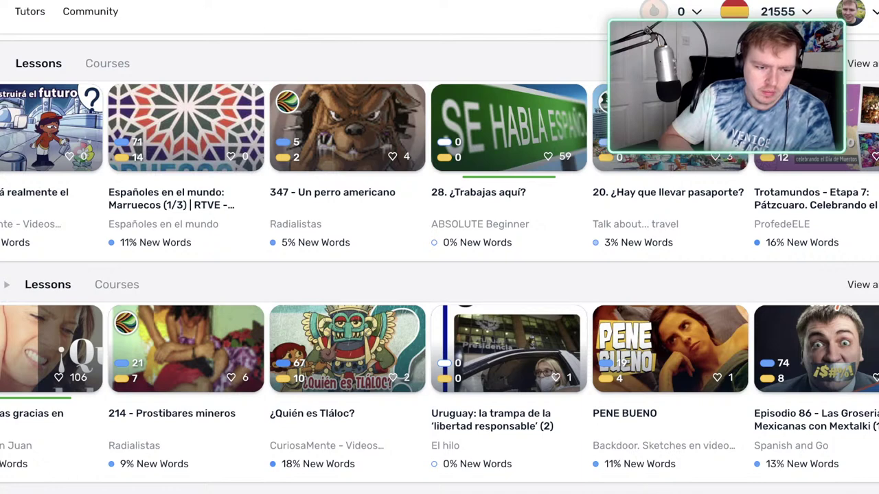
mouse_move(48, 137)
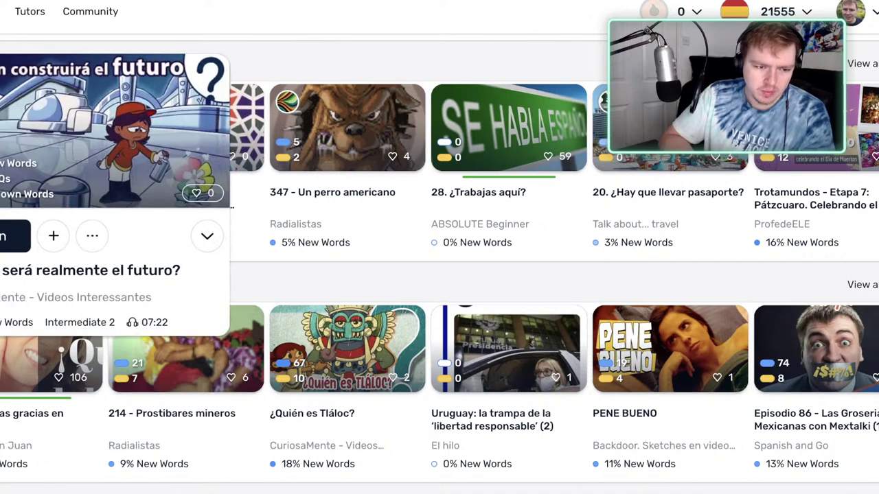
click(14, 236)
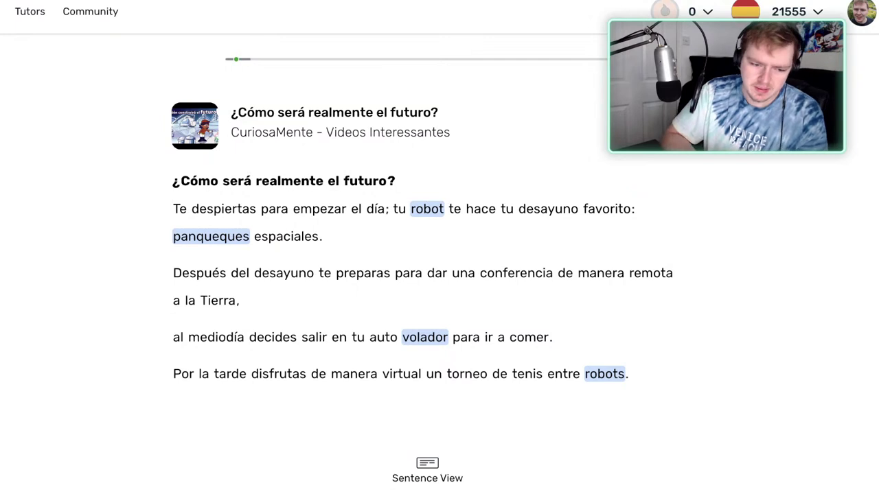
Mark "panqueques" as known and check the translation of the phrase "panqueques espaciales".
click(211, 237)
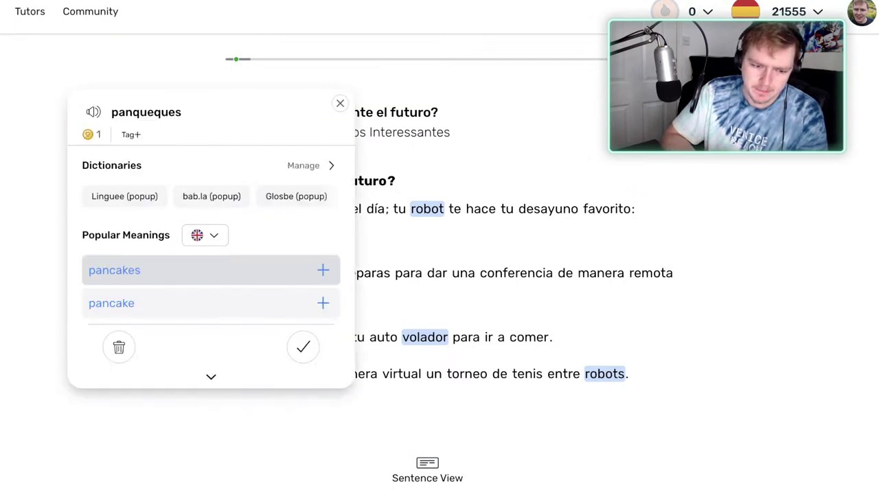
click(303, 347)
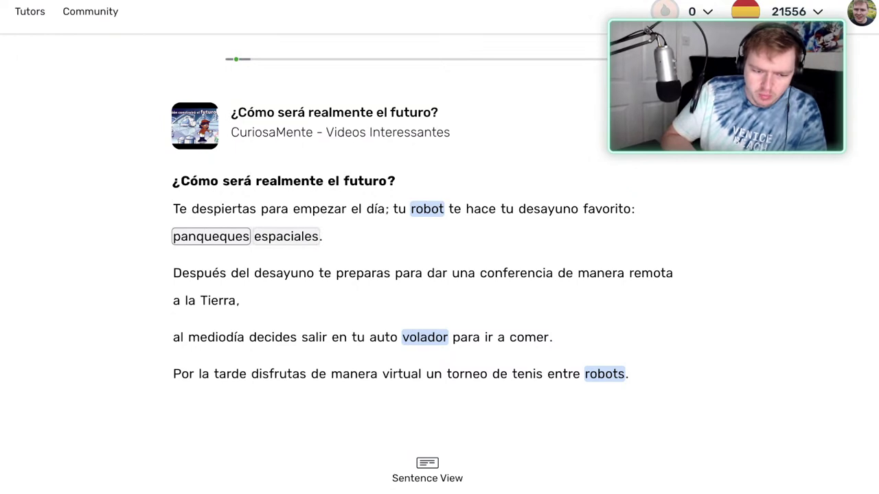
drag(197, 236, 275, 236)
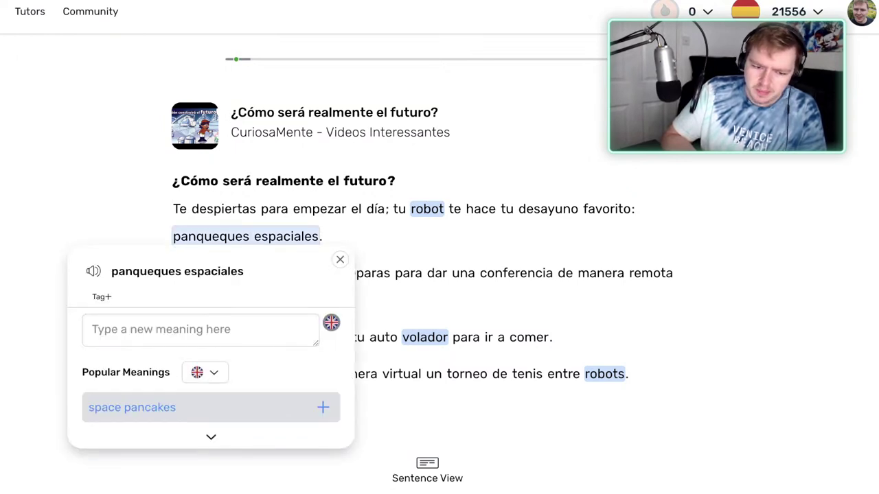
click(340, 260)
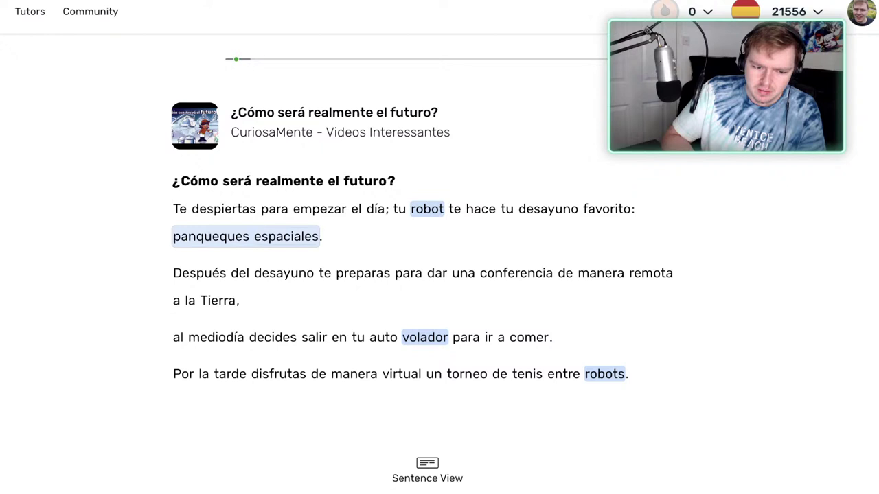
Look up "robot" and "volador" and mark both words as known.
click(427, 209)
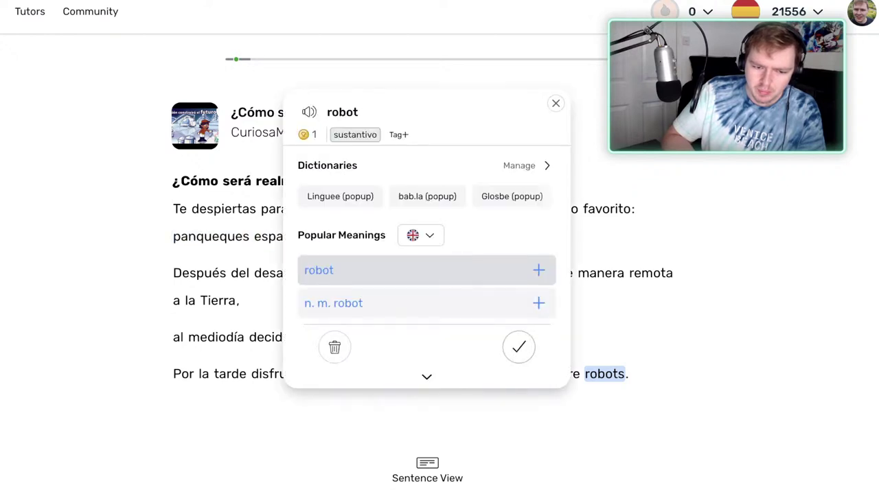
click(518, 347)
key(Escape)
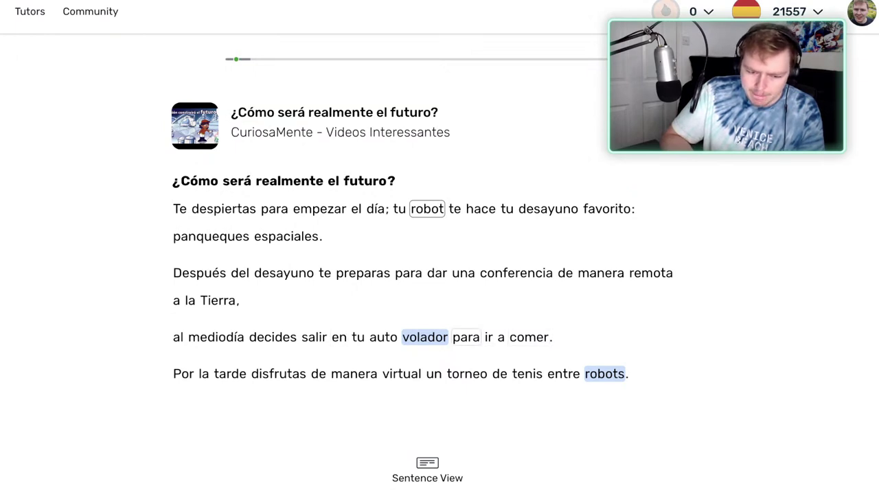
click(425, 337)
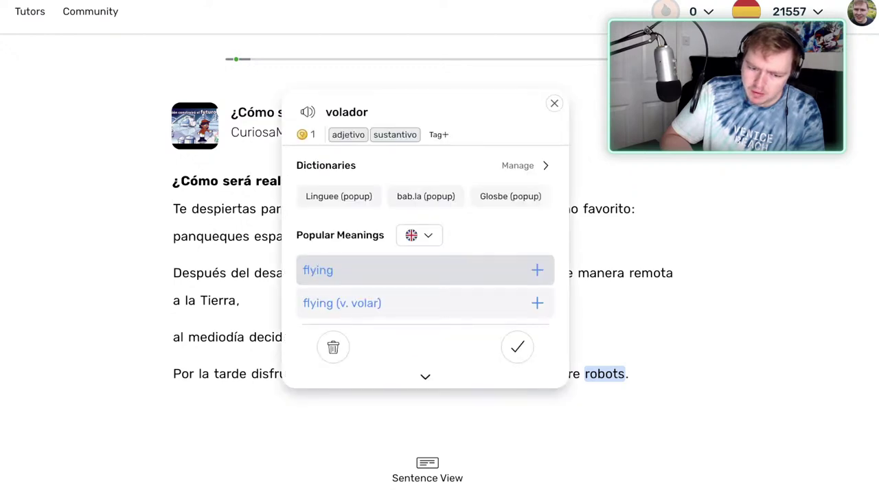
click(517, 347)
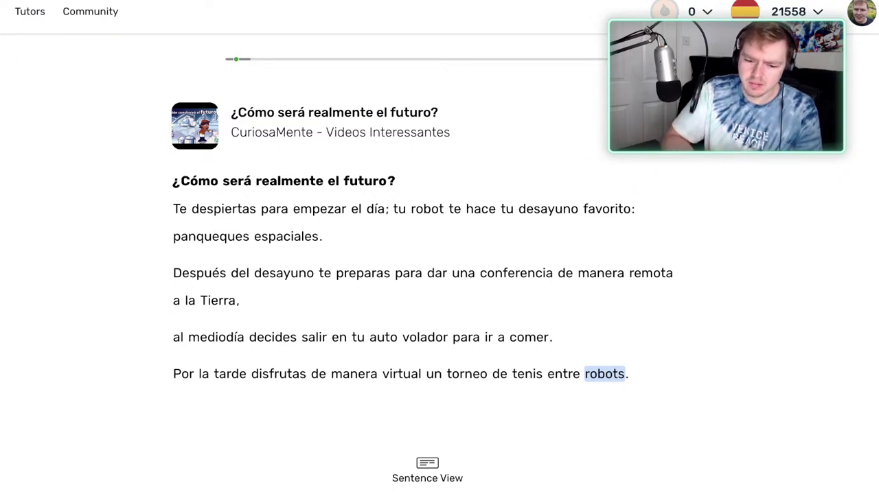
Look up "entre", "por la tarde", "tarde" and "torneo" in the sentence about the tennis tournament.
click(563, 373)
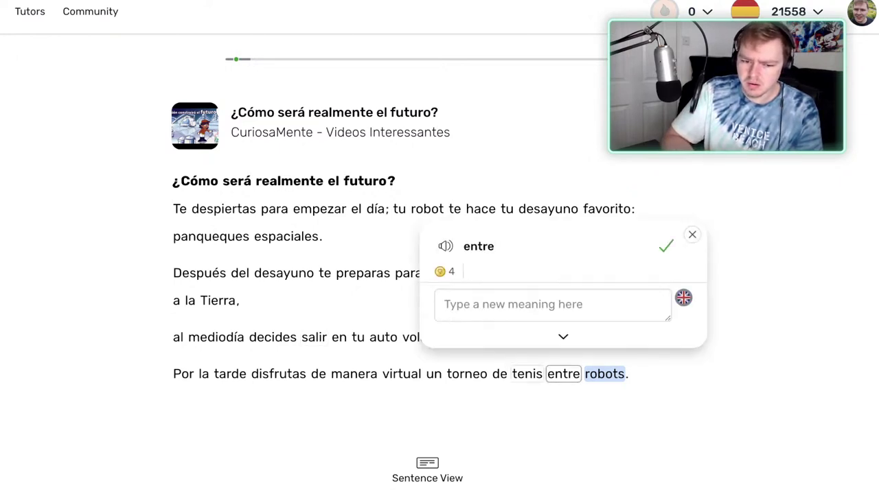
drag(178, 374, 244, 373)
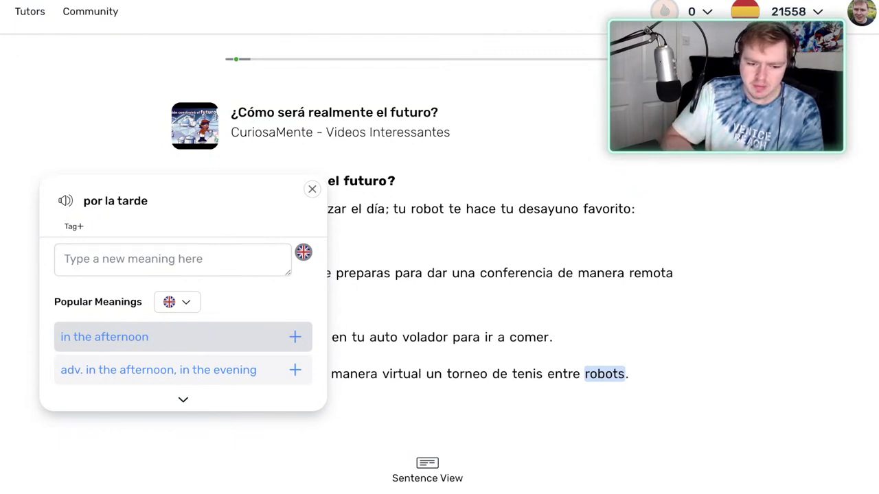
click(183, 337)
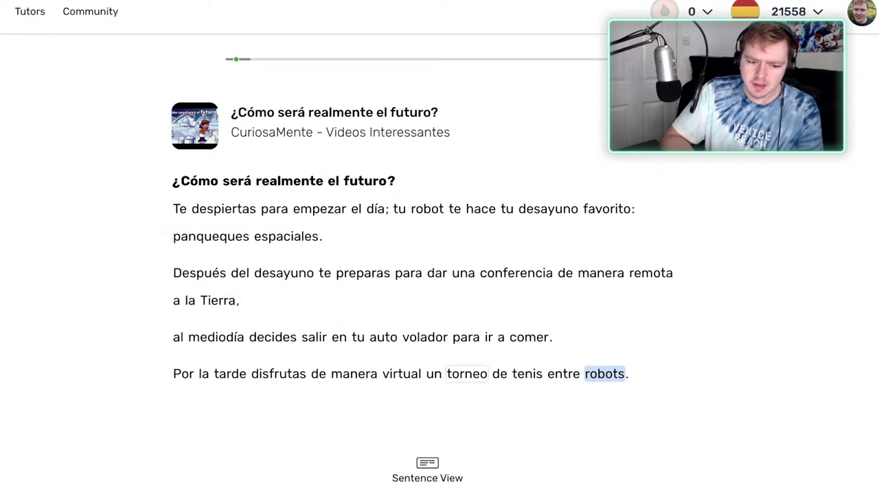
click(230, 374)
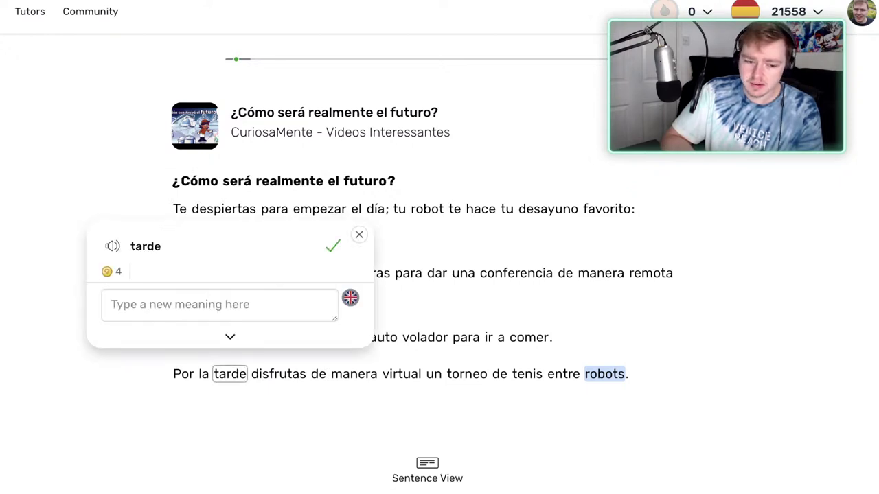
click(467, 374)
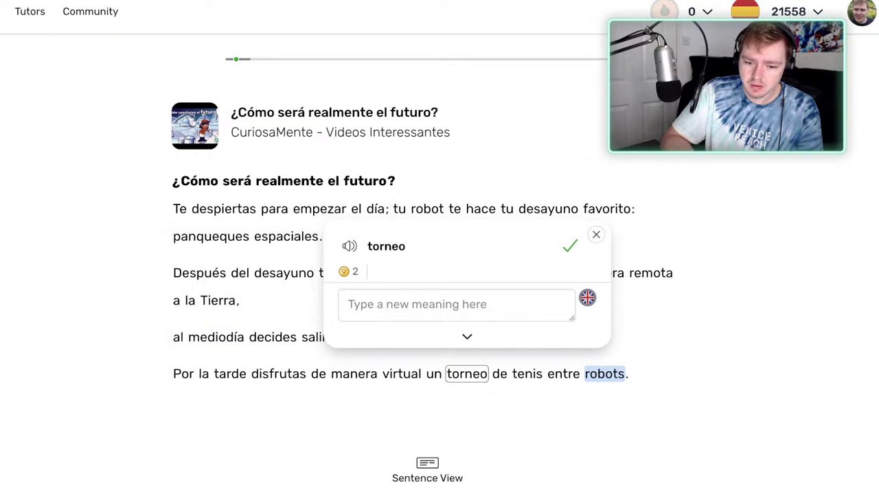
Mark "robots" as known and advance to the next page of the lesson.
click(604, 374)
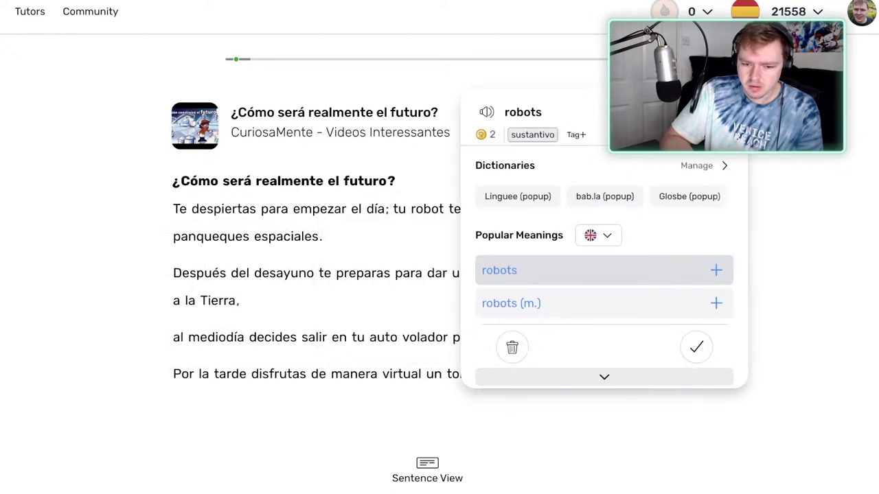
key(k)
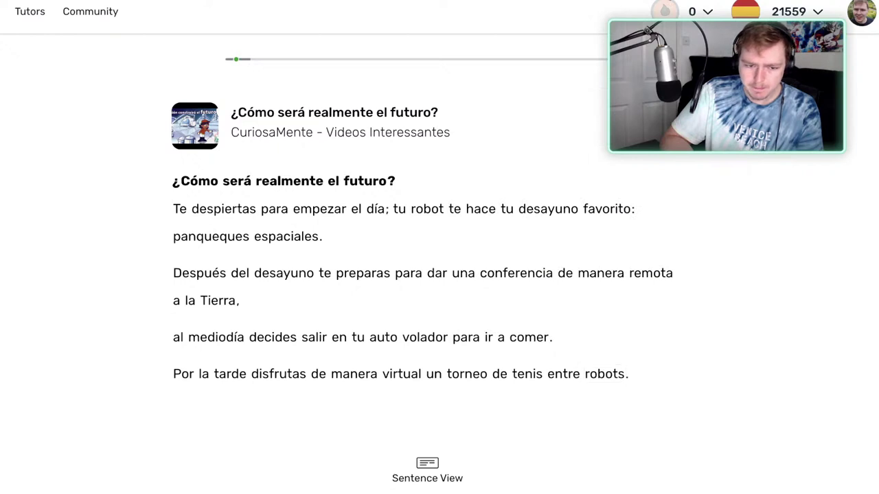
key(Right)
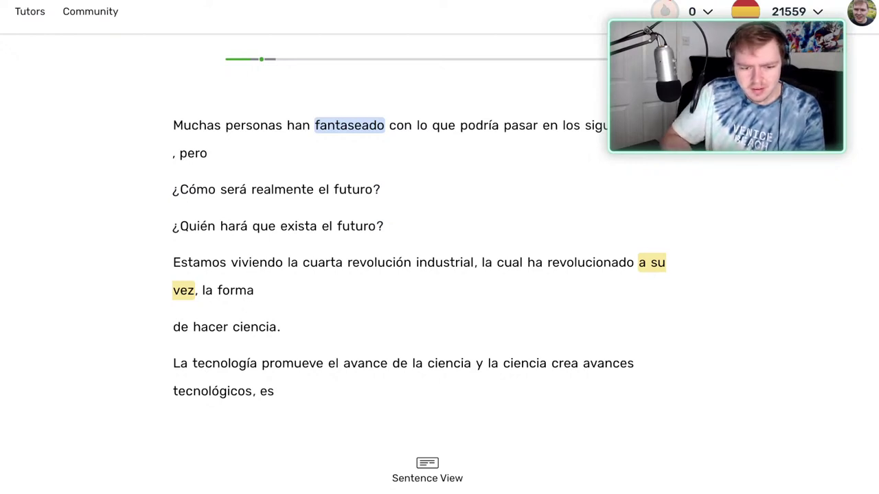
Save "fantaseado" with the meaning "fantasized; fantasear - to fantasize" and set its status to 4.
click(350, 125)
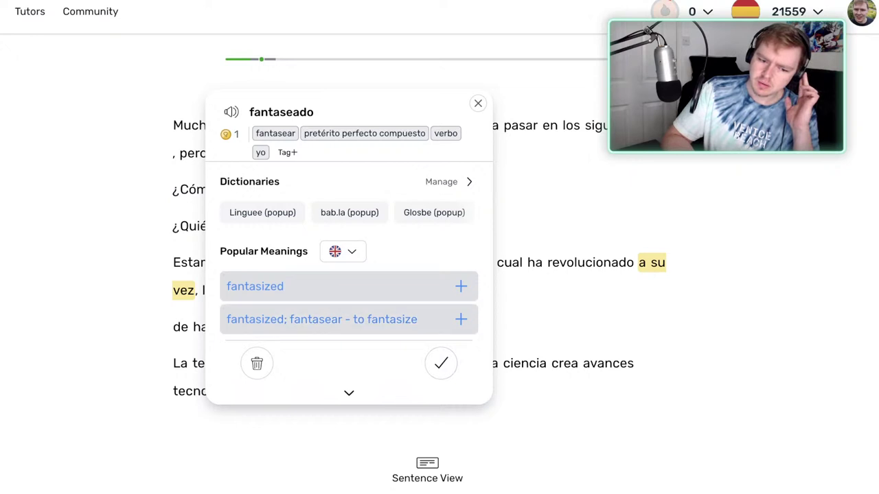
click(381, 286)
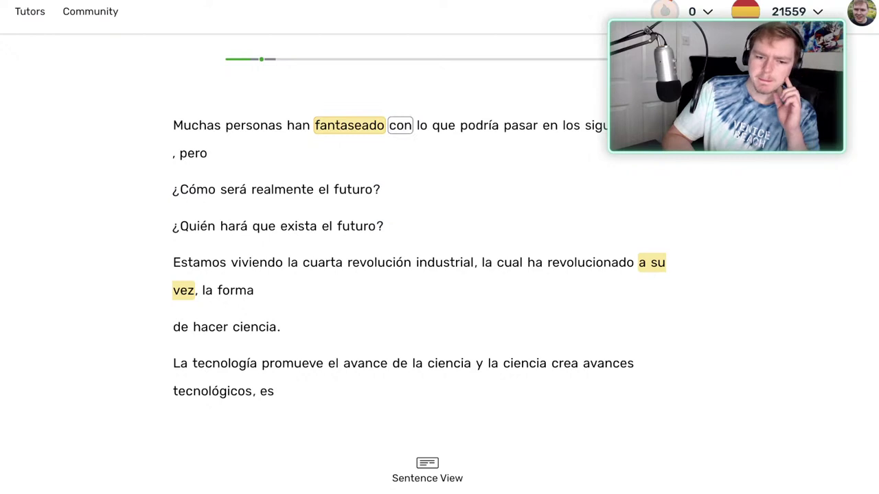
key(Left)
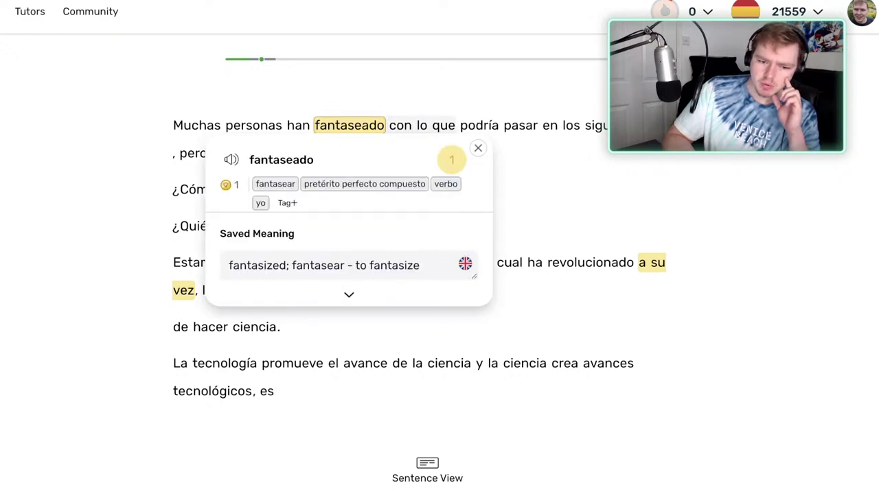
click(452, 160)
key(4)
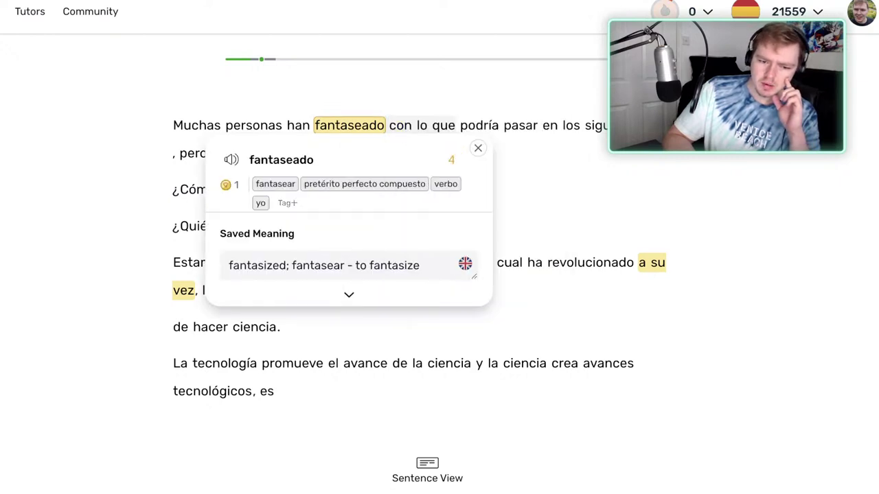
key(Escape)
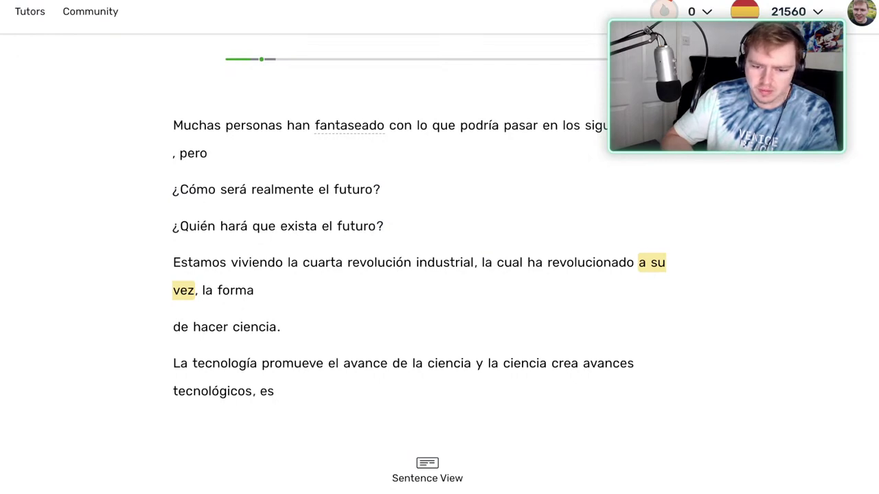
Review the saved meaning of "a su vez" and check the translation of "la cual ha revolucionado a su vez".
click(652, 263)
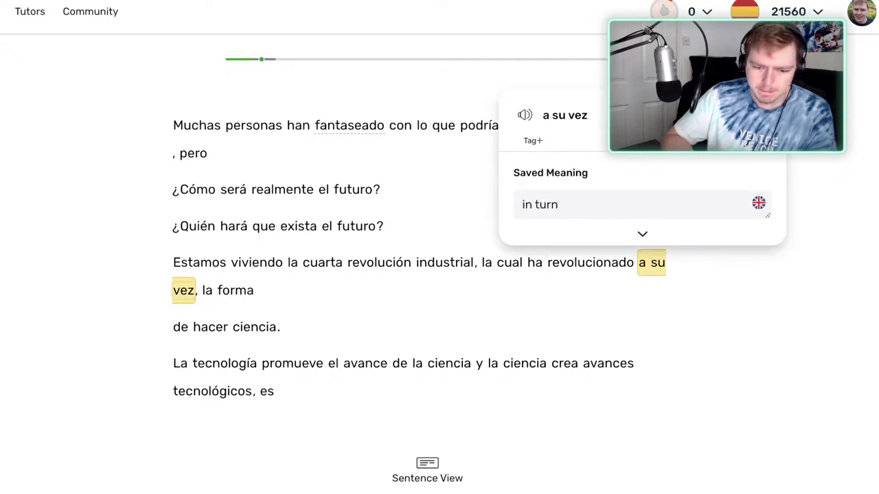
drag(187, 290, 487, 263)
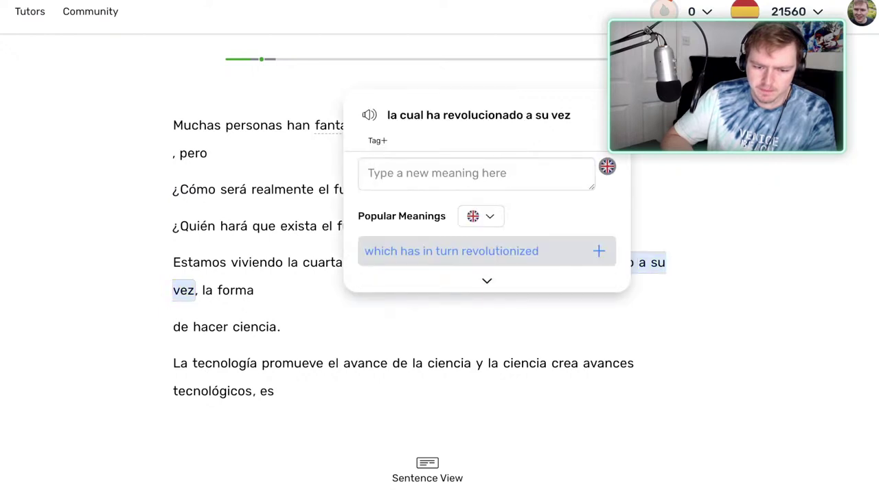
key(Escape)
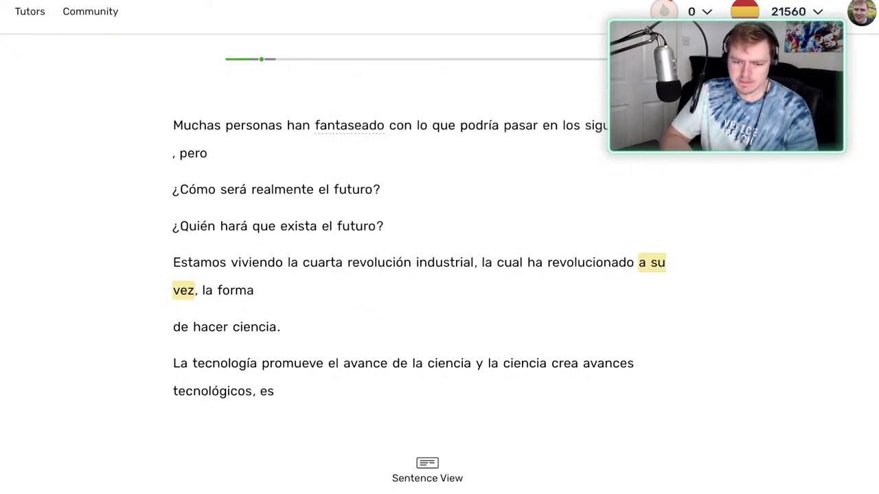
Check the translation of the phrase "de hacer ciencia" and close the lookup.
click(180, 327)
drag(181, 328, 267, 327)
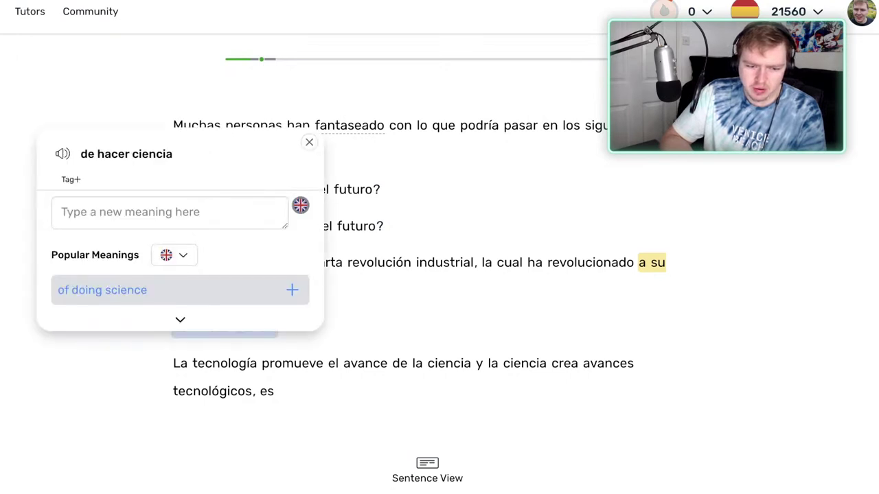
click(310, 142)
click(310, 142)
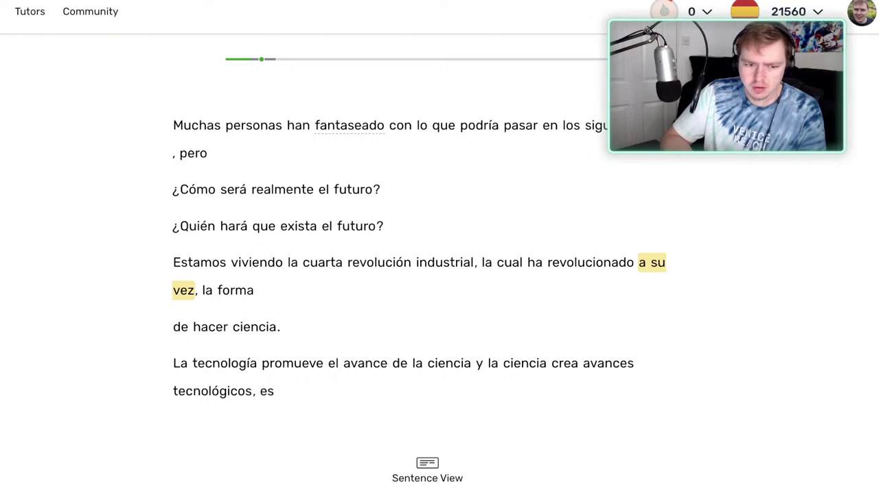
Advance to the next lesson page and look up "ciclo" in the sentence "Todo parece indicar que este ciclo continuará".
key(Right)
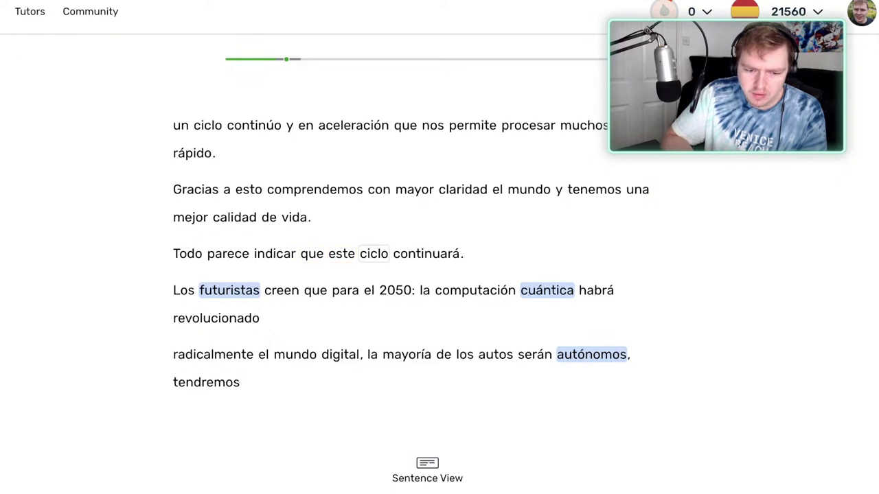
click(374, 253)
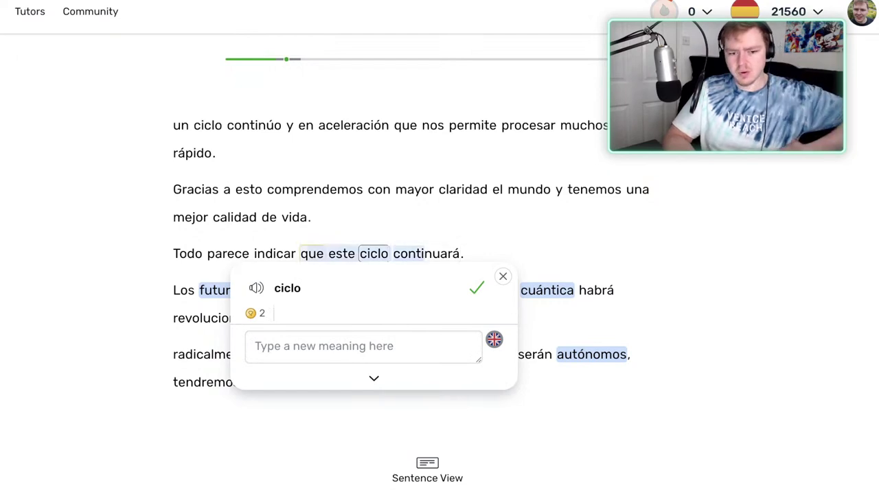
Check the translation of the phrase "que este ciclo continuará" and close the lookup.
drag(424, 254, 459, 254)
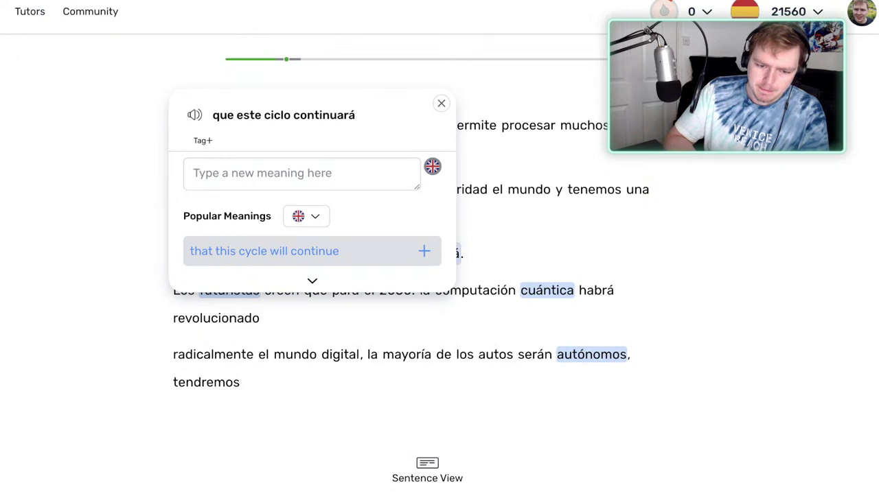
click(441, 103)
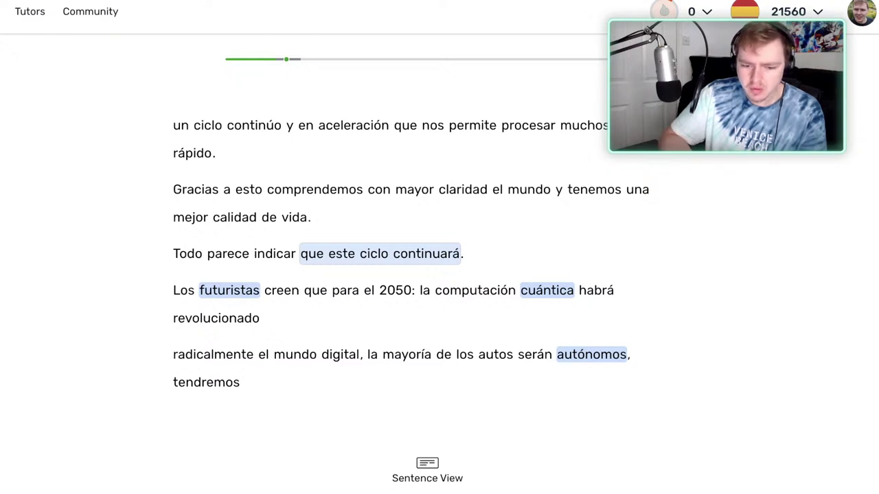
Save "cuántica" with the meaning "quantum" and set its status to 3 (Familiar).
click(547, 290)
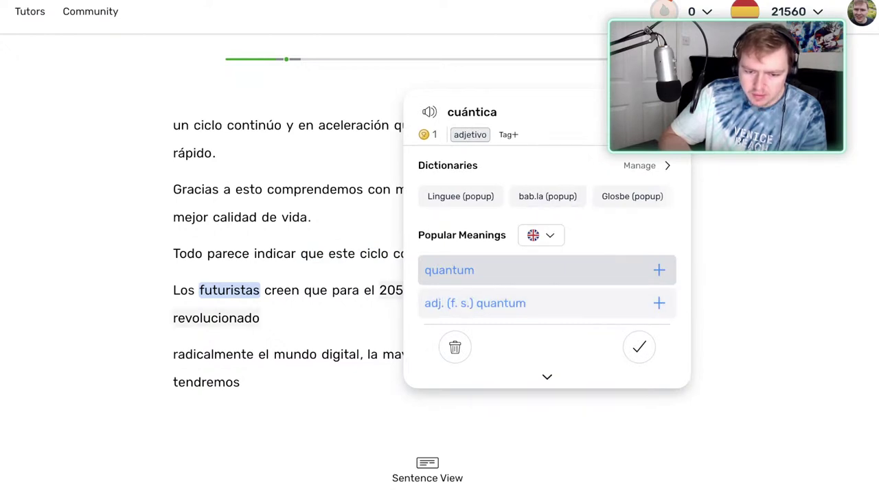
click(548, 270)
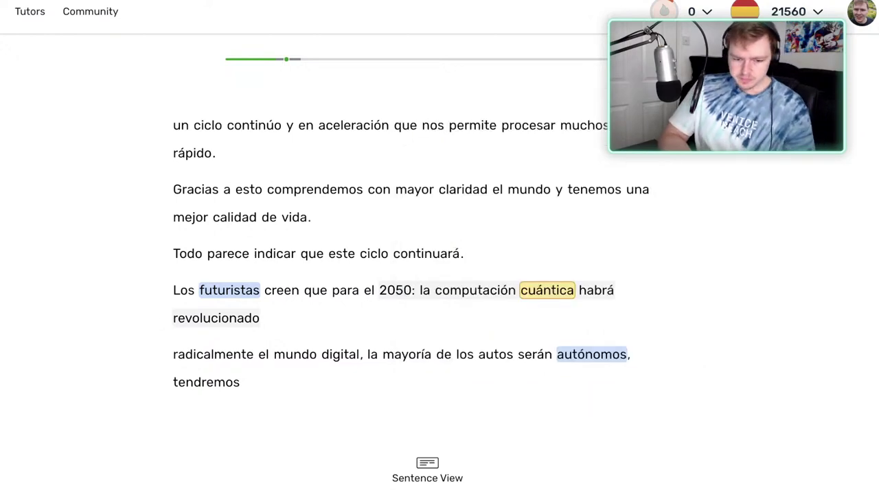
key(Right)
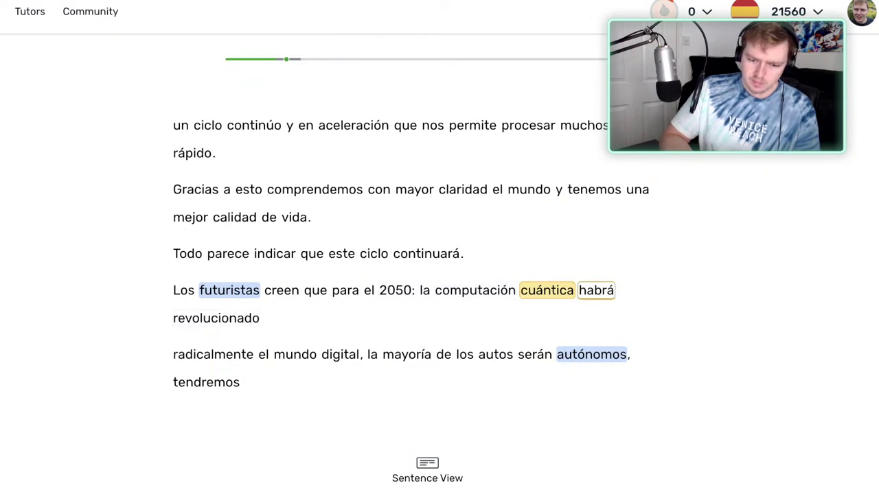
key(Left)
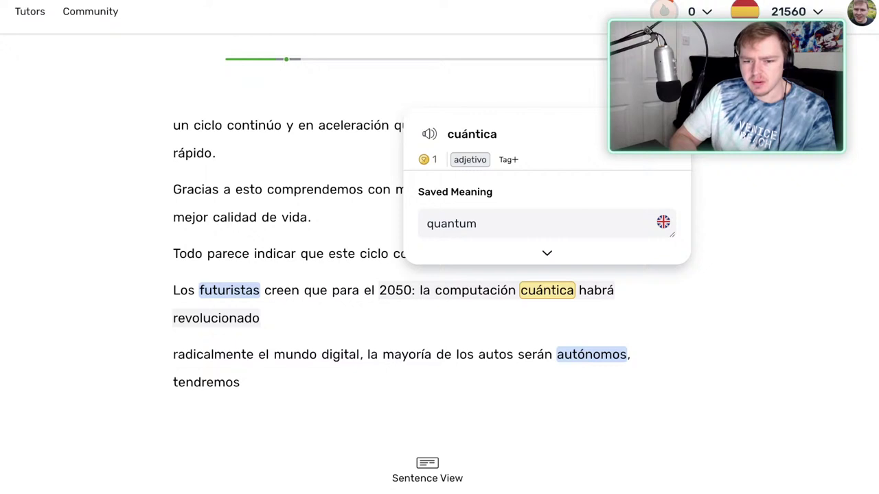
click(666, 134)
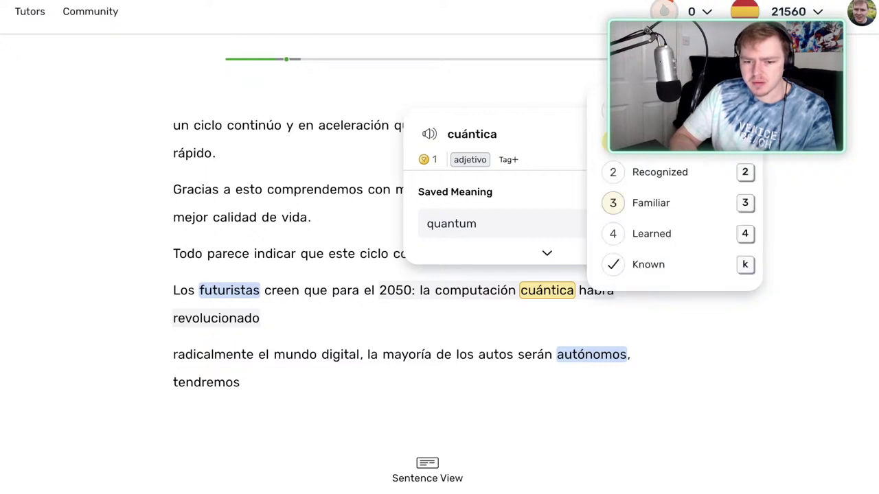
click(650, 203)
key(Escape)
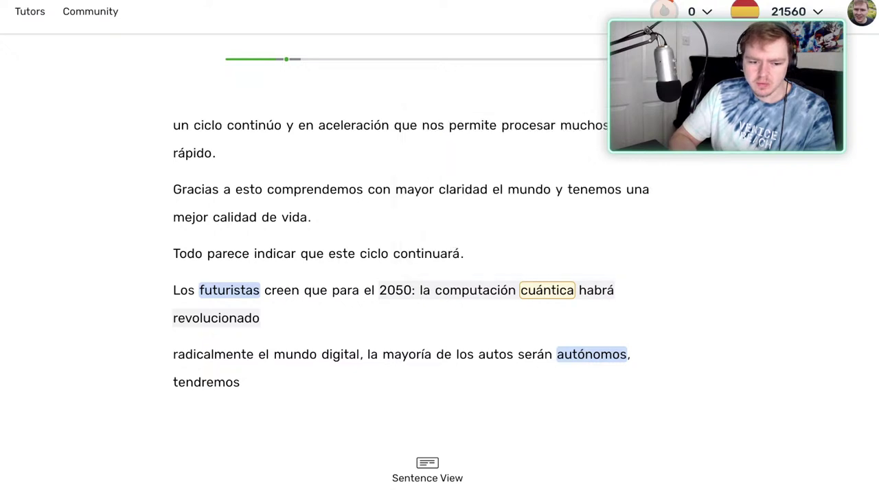
Mark the words "futuristas" and "autónomos" as known.
key(Left)
click(229, 291)
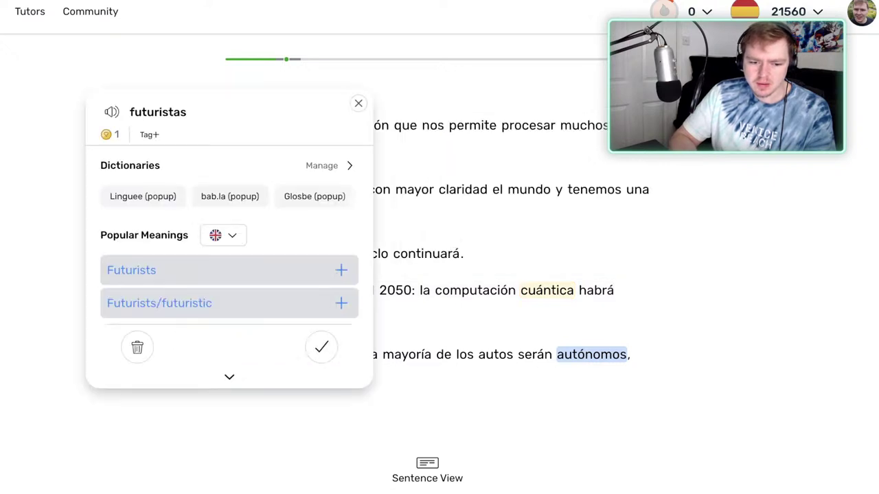
click(322, 346)
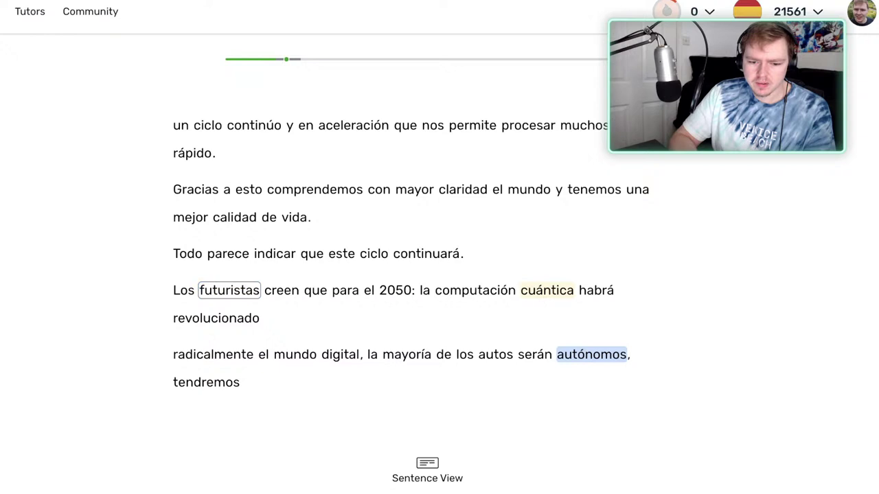
click(592, 355)
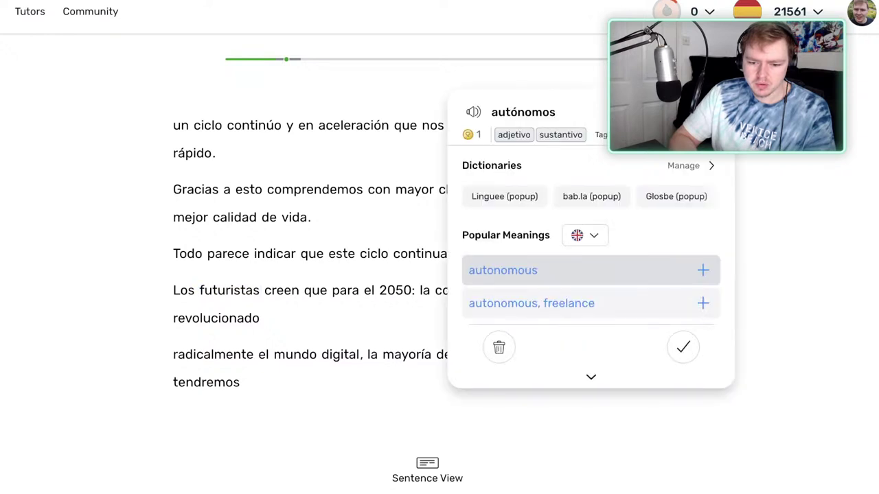
key(k)
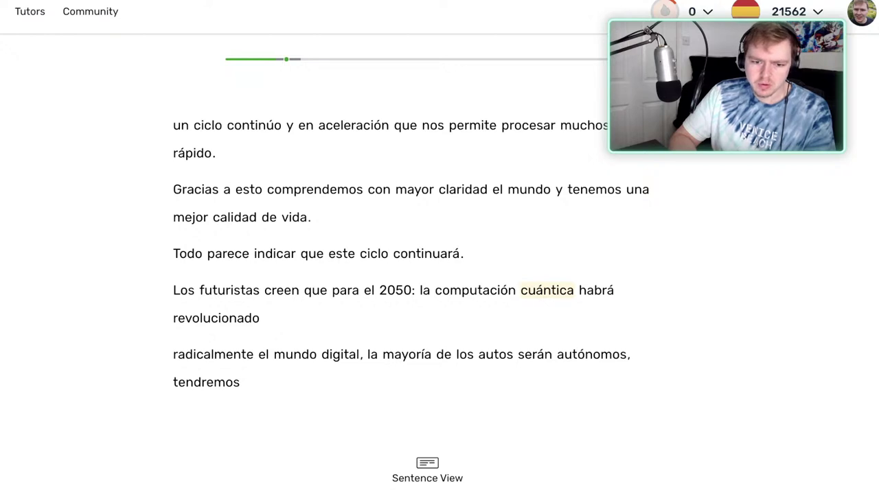
Advance to the next lesson page and mark "viajarán", "seremos" and "ciborgs" as known.
key(Right)
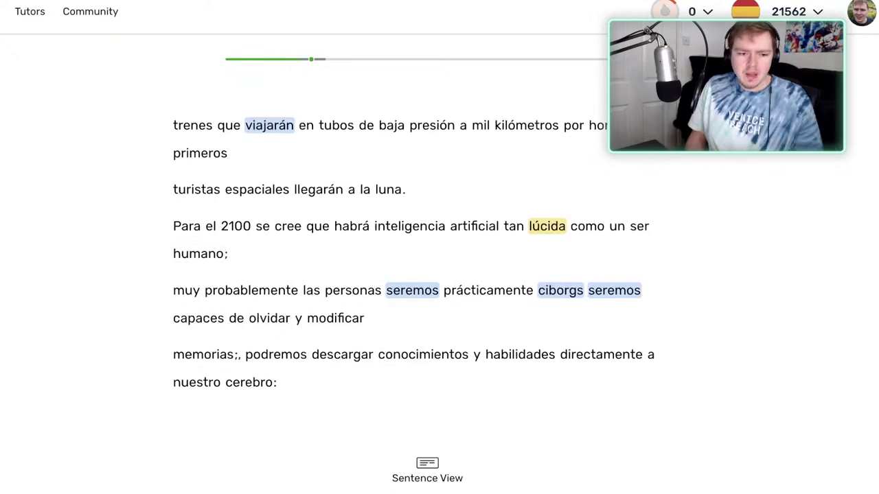
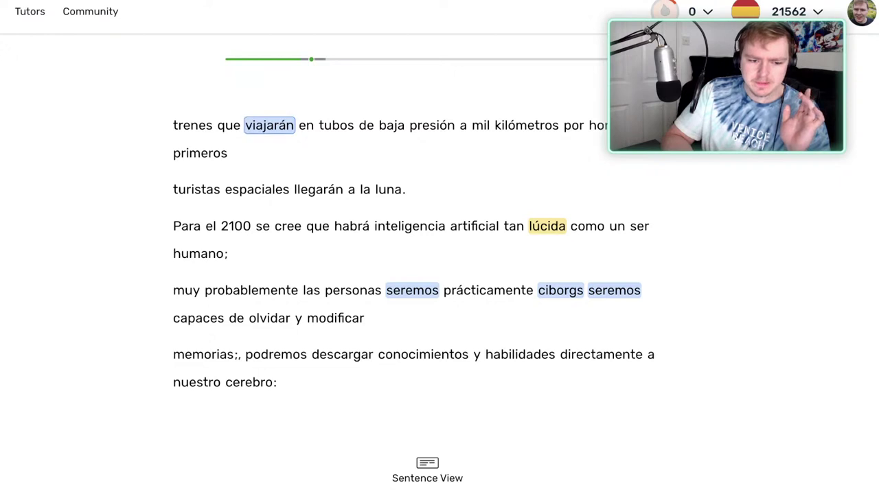
click(269, 126)
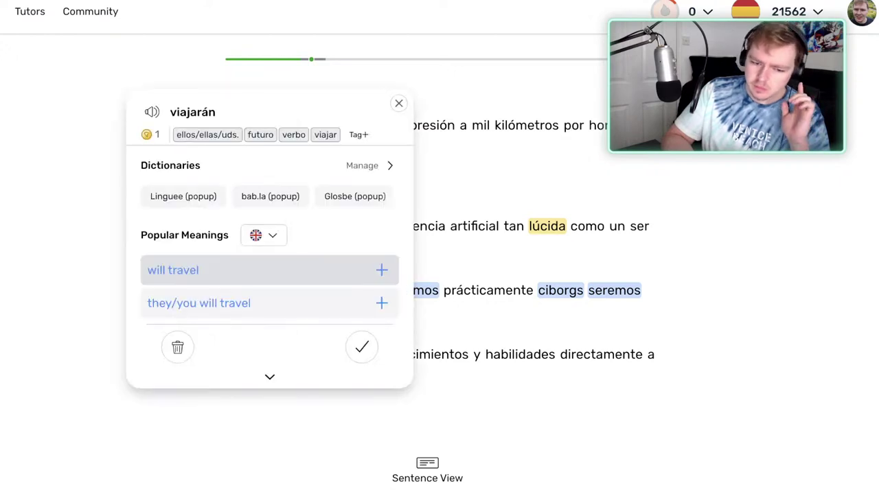
click(362, 347)
click(412, 290)
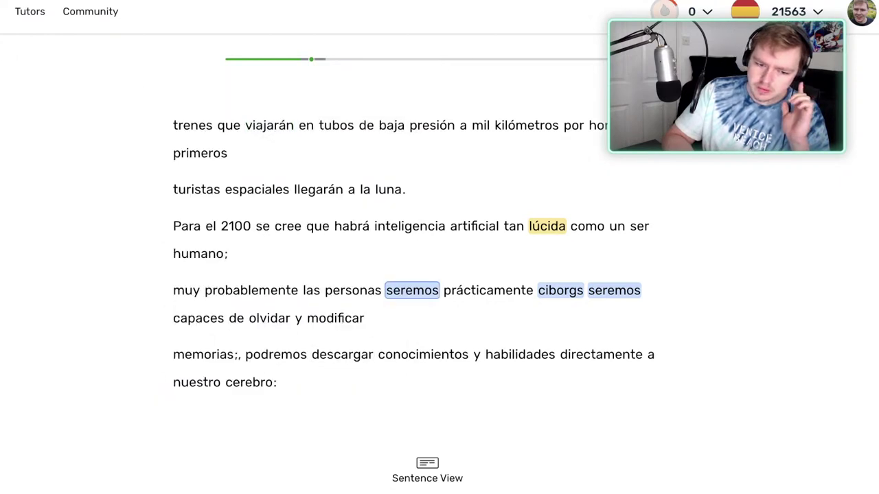
key(k)
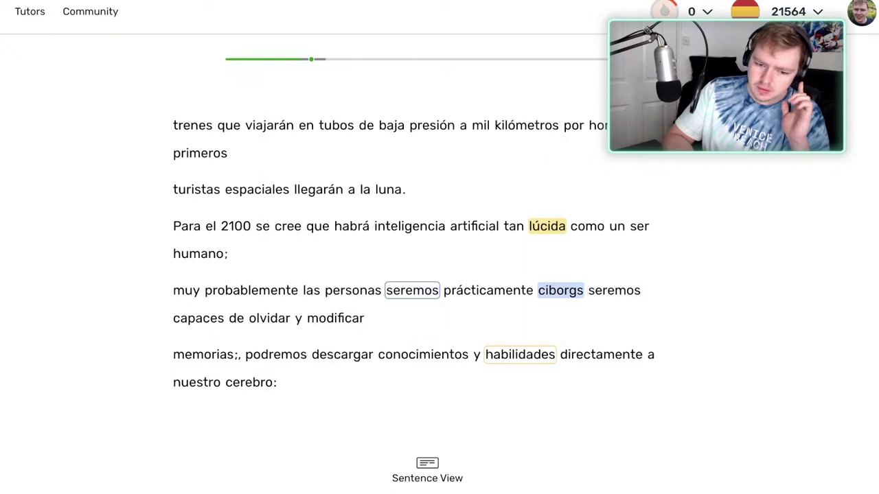
key(Return)
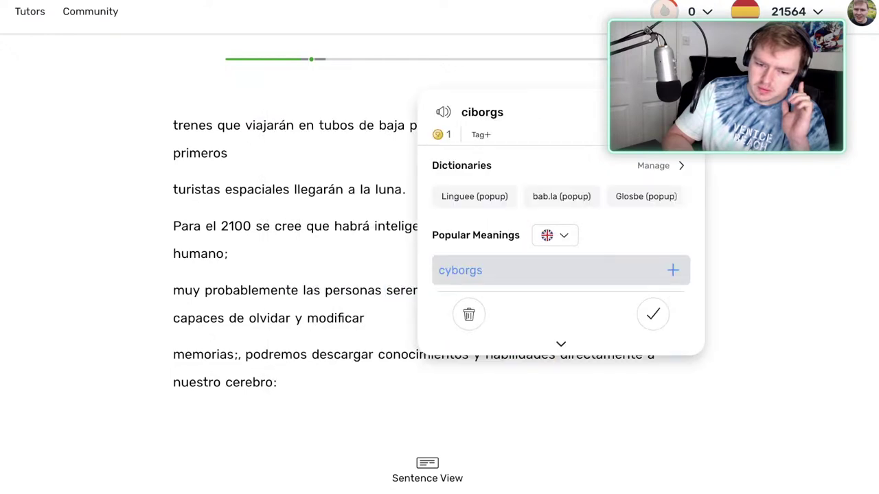
key(k)
Review the saved meaning of "lúcida" and check the translation of "inteligencia artificial tan lúcida".
click(547, 226)
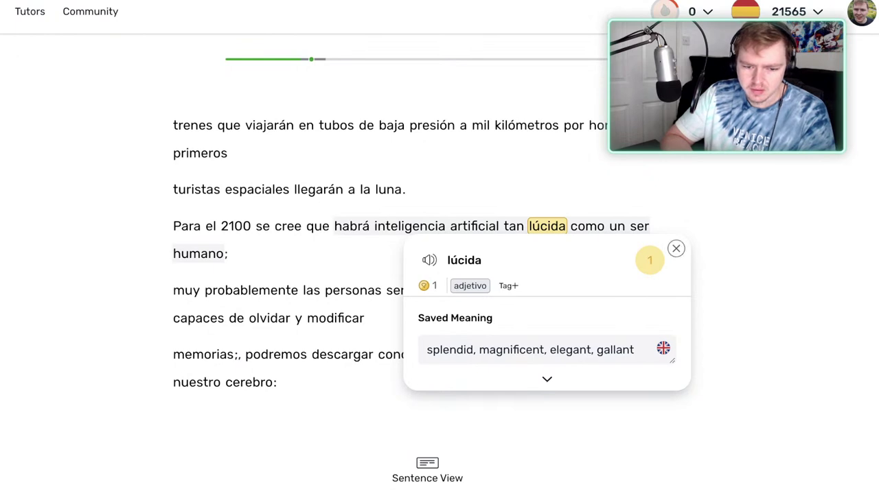
click(676, 248)
drag(541, 227, 375, 227)
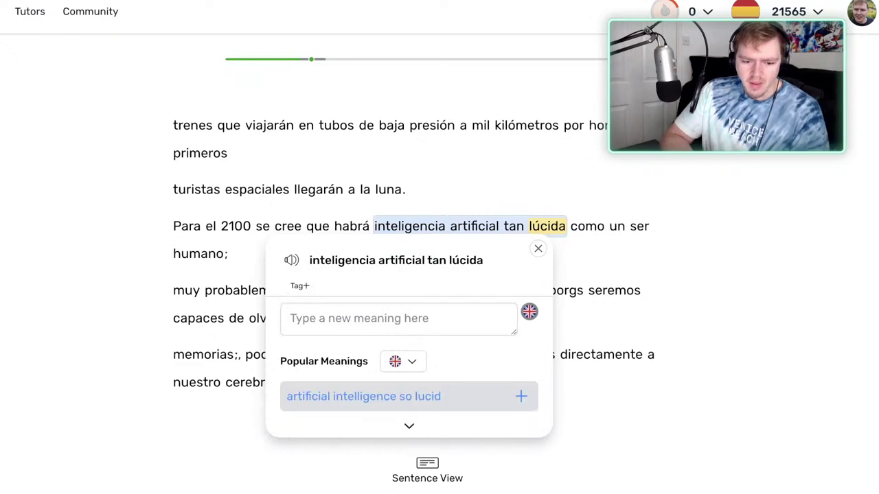
click(538, 248)
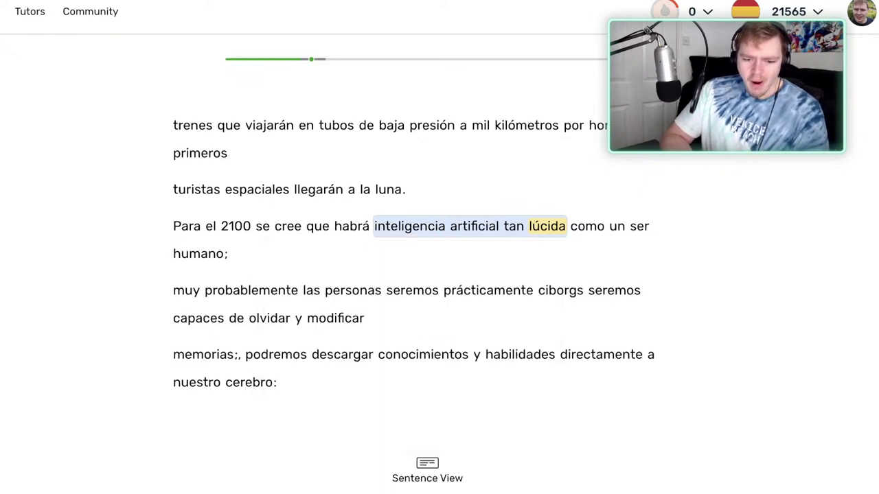
click(547, 226)
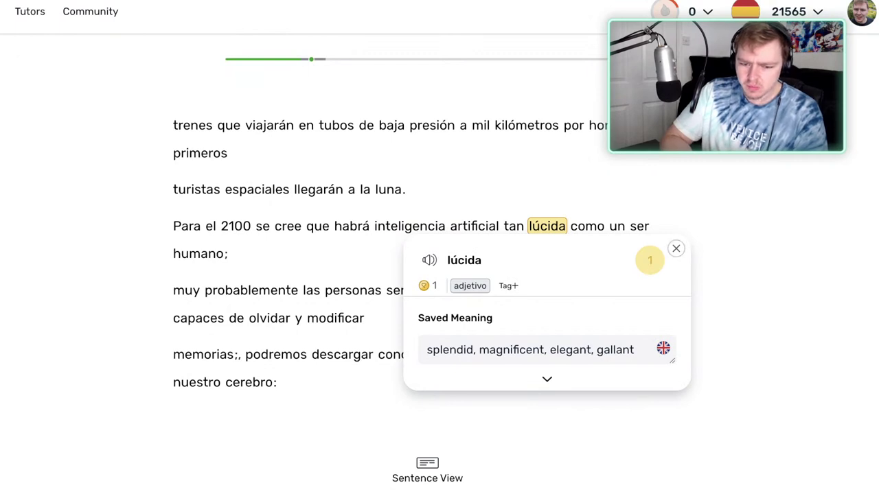
click(676, 249)
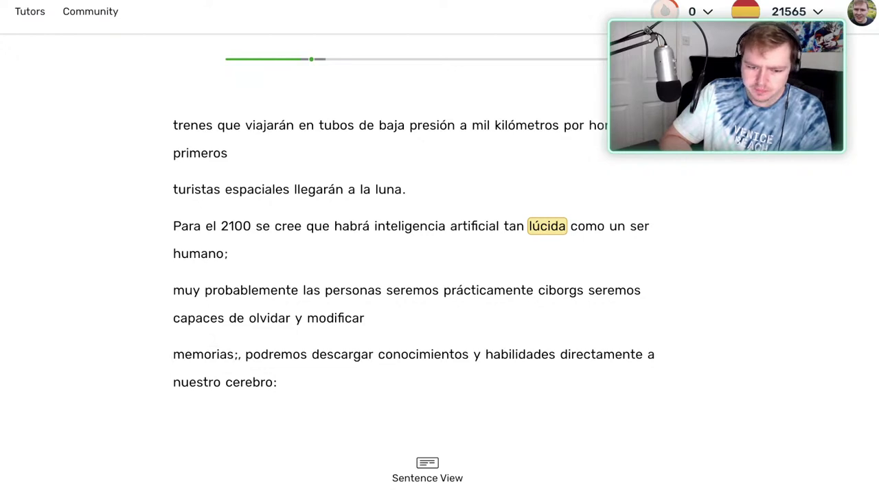
Advance to the next lesson page and set the status of "logramos" to 4 (Learned).
key(Right)
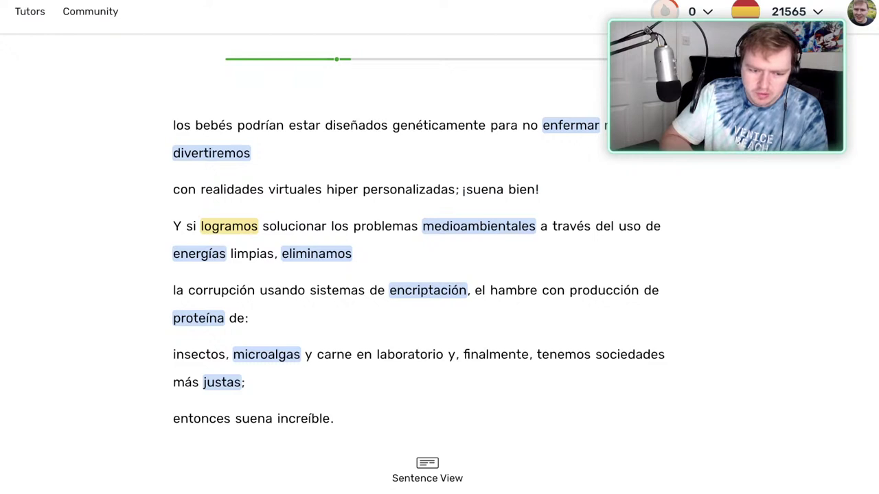
click(229, 227)
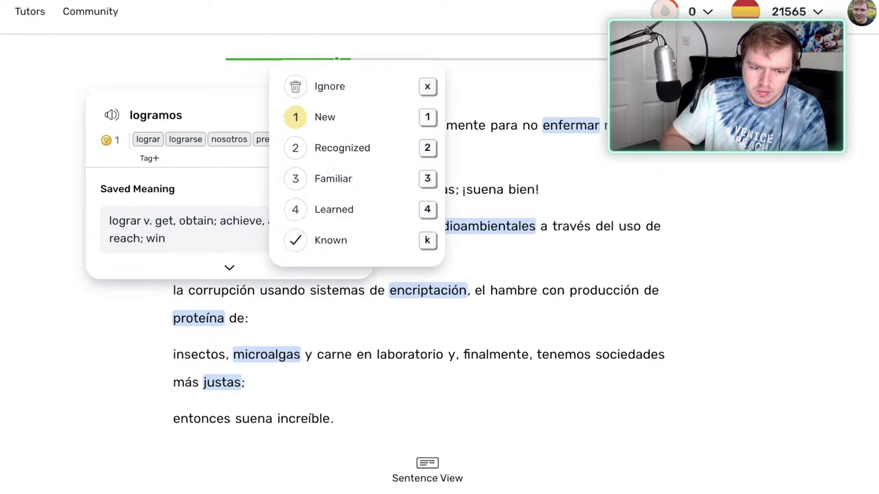
click(332, 115)
click(296, 240)
key(4)
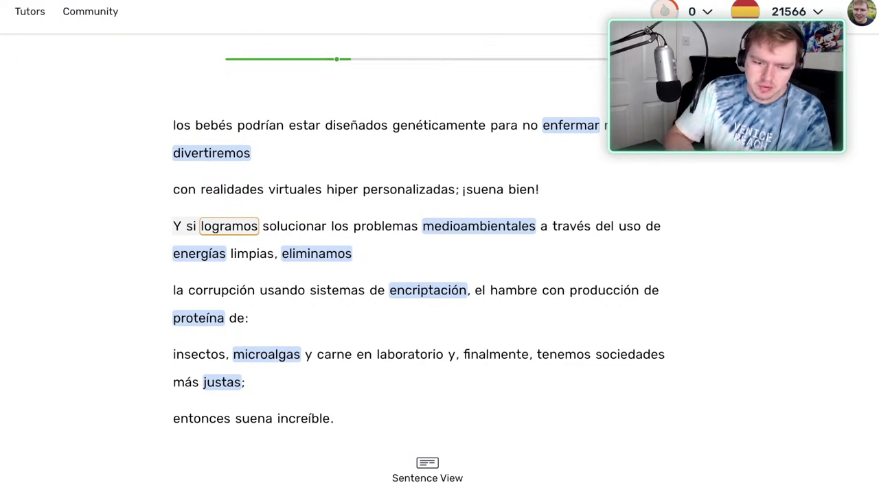
Mark the words "eliminamos", "medioambientales", "justas" and "microalgas" as known.
click(316, 254)
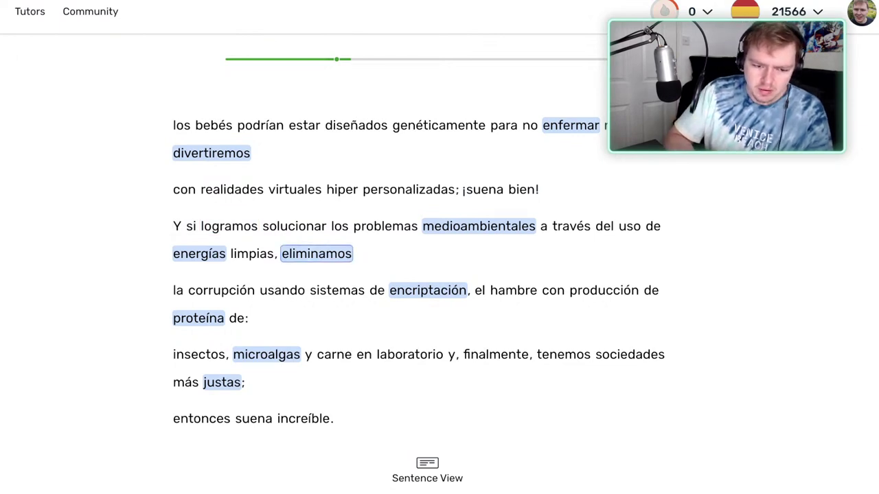
key(k)
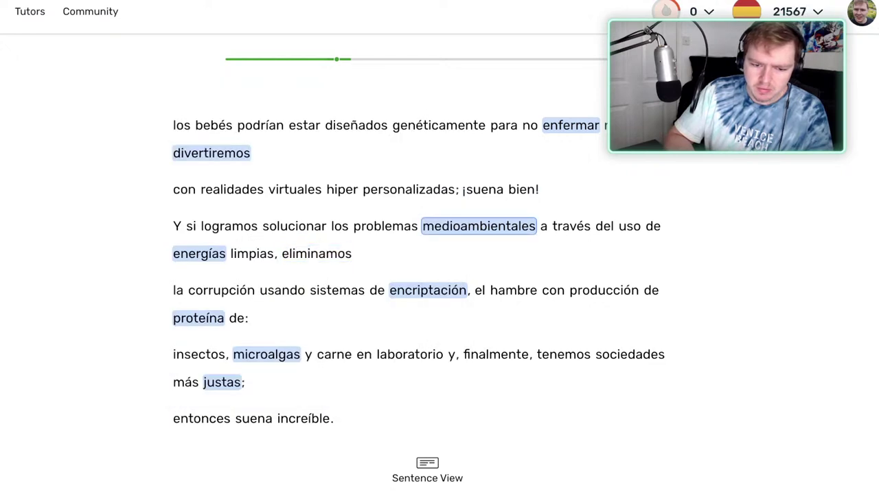
click(479, 226)
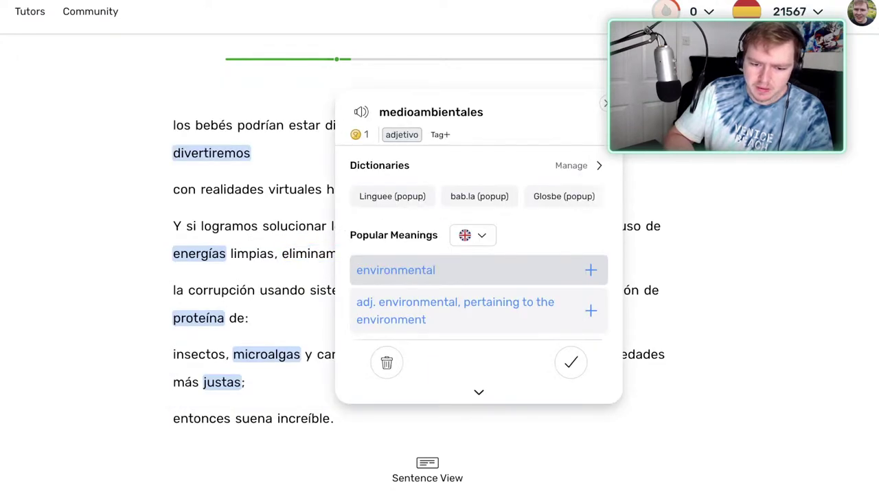
key(k)
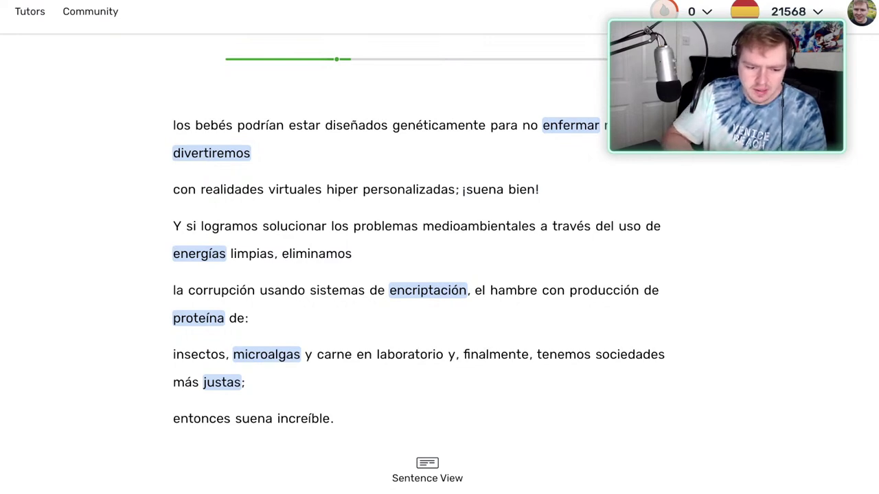
click(222, 382)
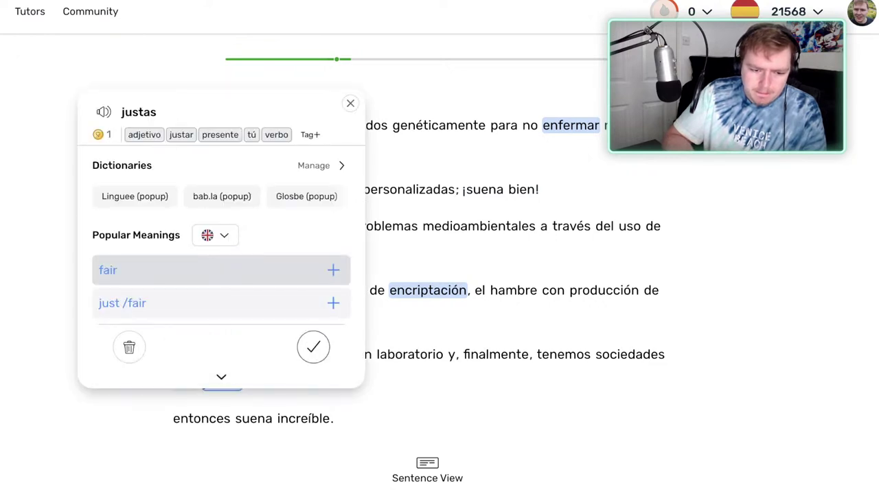
click(313, 347)
click(266, 355)
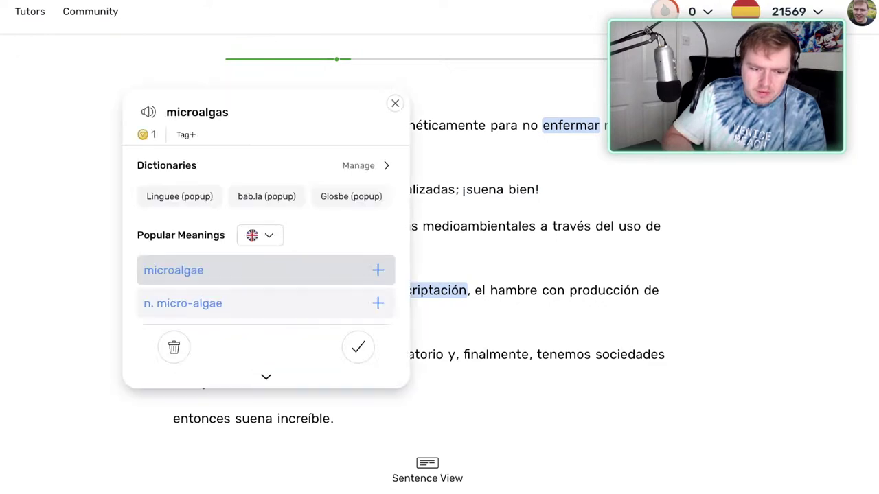
click(358, 346)
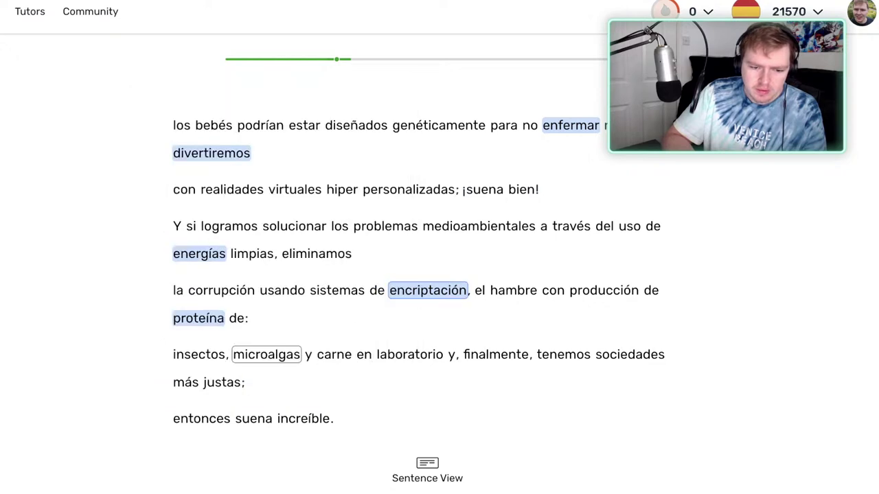
Mark "encriptación" and "energías" as known and look up "enfermar".
click(428, 291)
key(k)
key(Left)
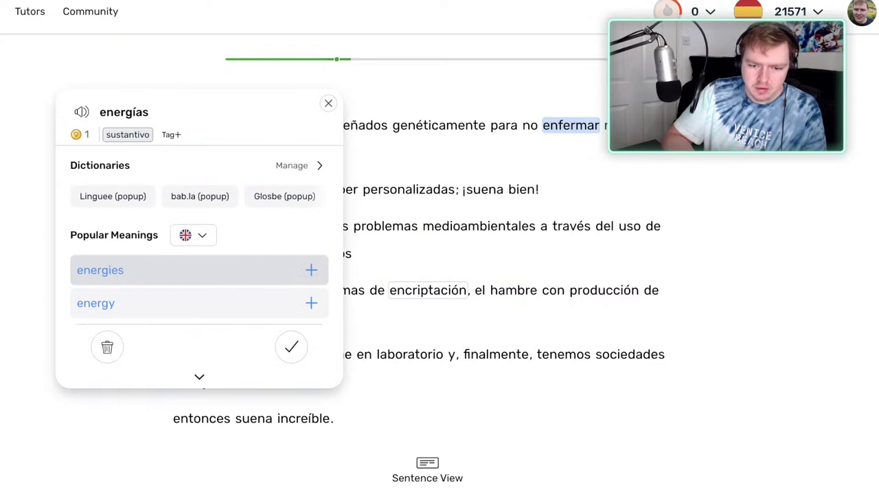
key(k)
key(Left)
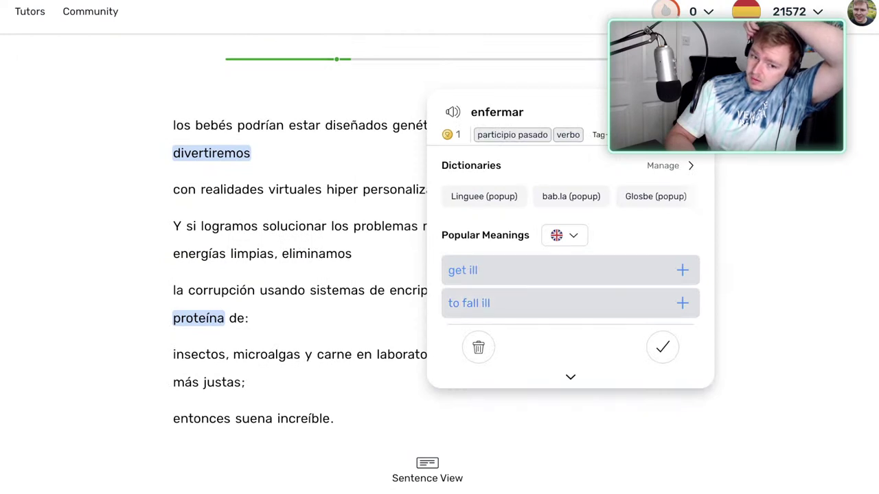
Mark "enfermar" as known and save the meaning "we will have fun" for "divertiremos".
click(663, 347)
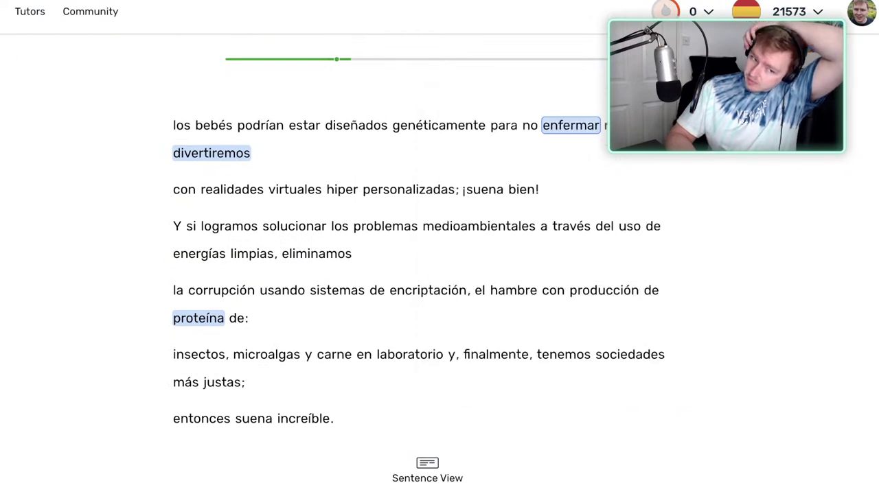
click(211, 153)
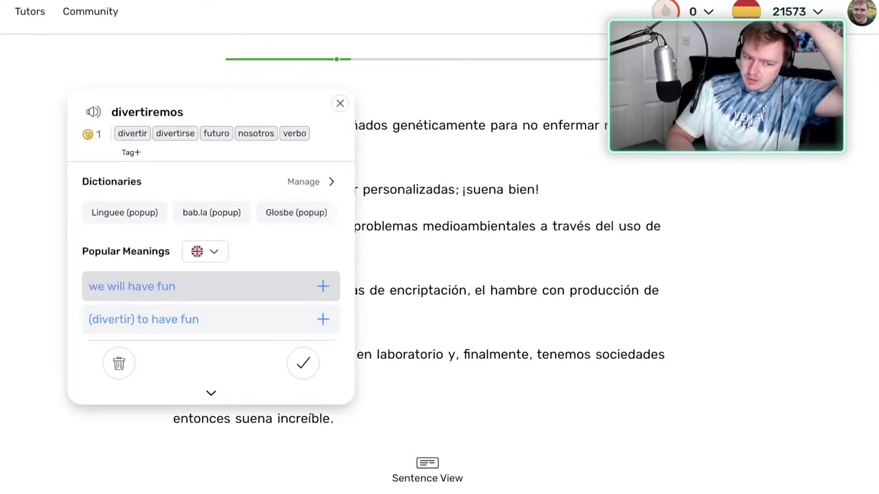
key(Escape)
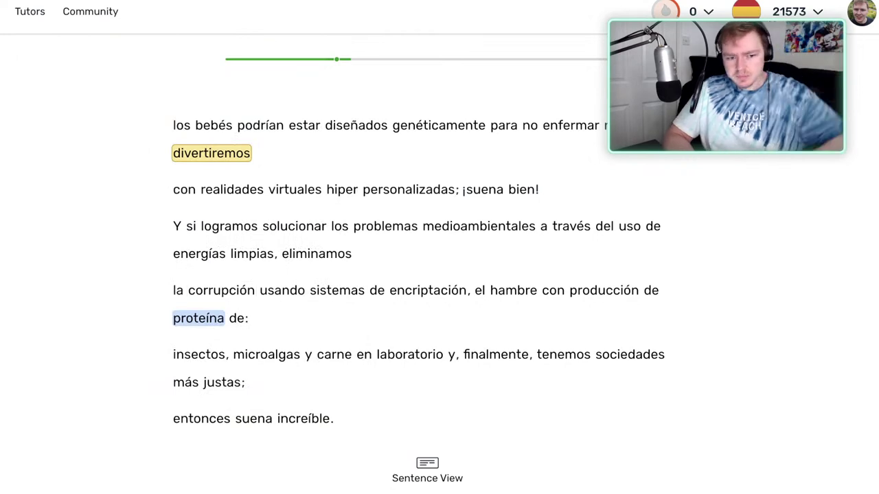
Set the status of "divertiremos" to 4 (Learned) and mark "proteína" as known.
drag(199, 153, 523, 189)
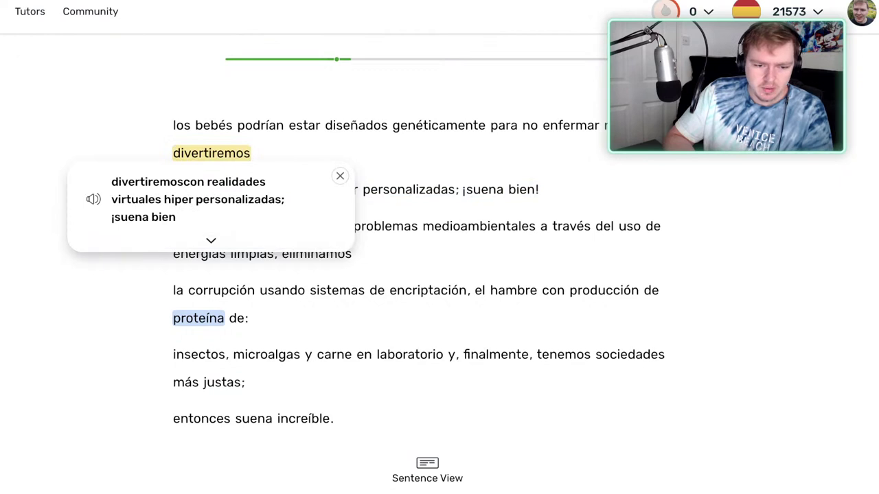
click(340, 176)
click(211, 153)
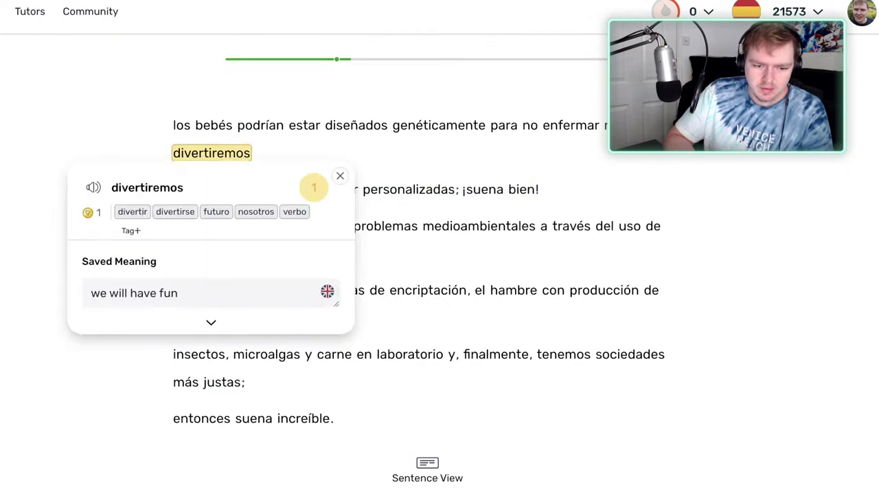
click(314, 188)
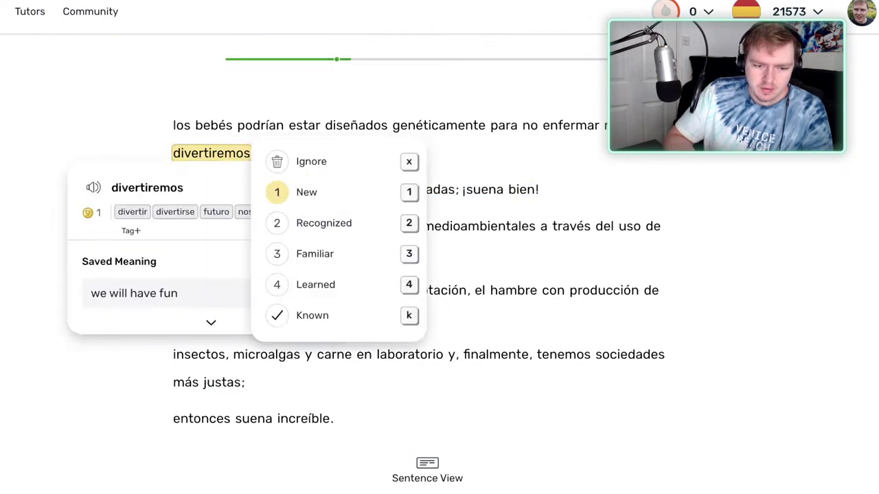
click(315, 284)
click(339, 175)
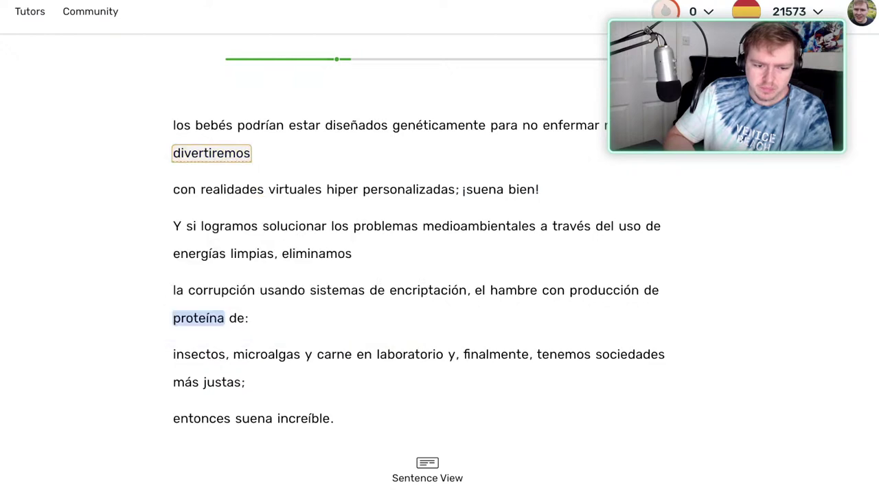
click(198, 319)
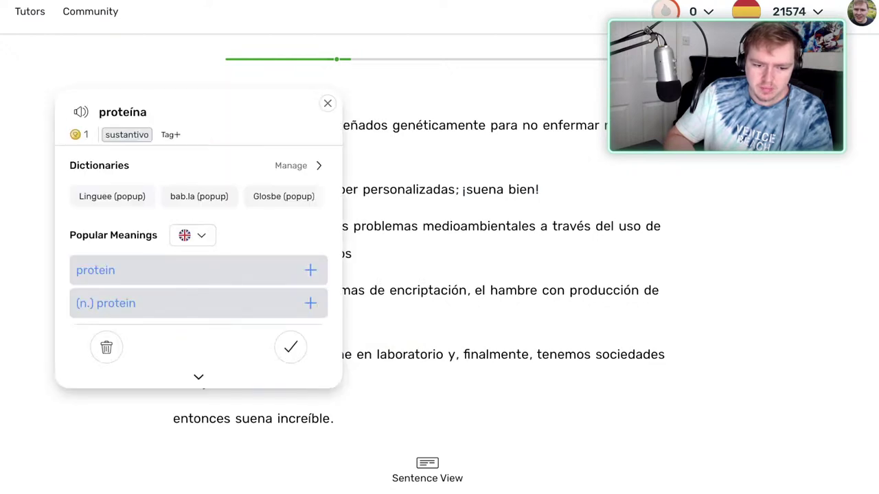
click(290, 347)
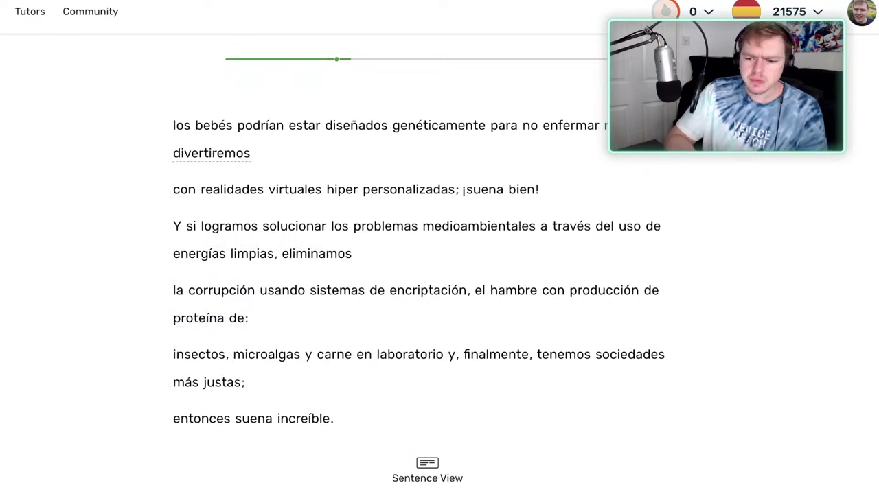
Advance to the next lesson page and review the saved meaning of "incertidumbre".
key(Right)
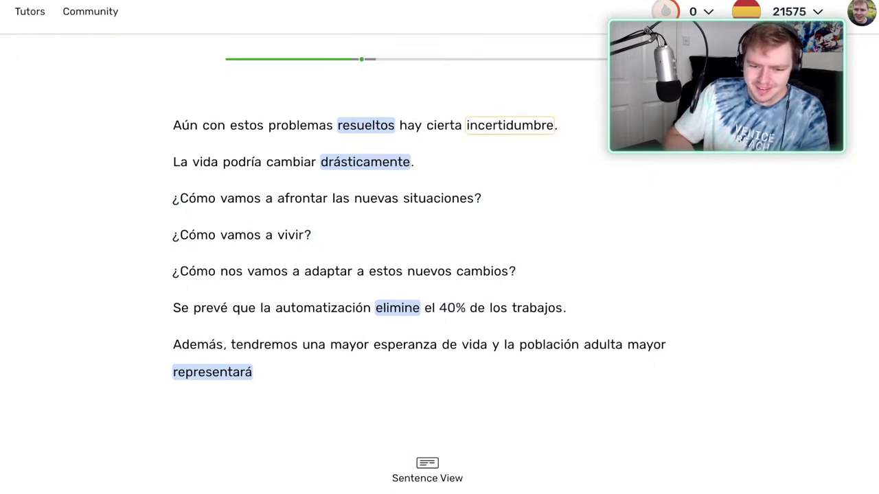
click(510, 124)
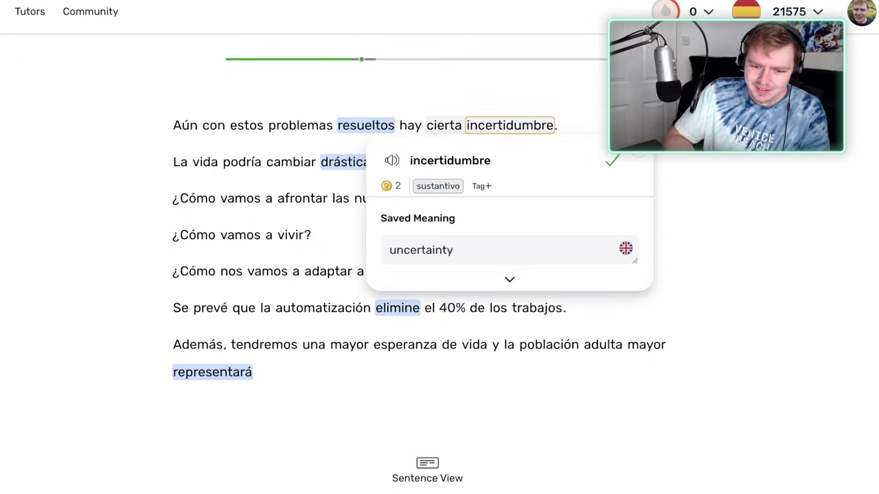
key(Escape)
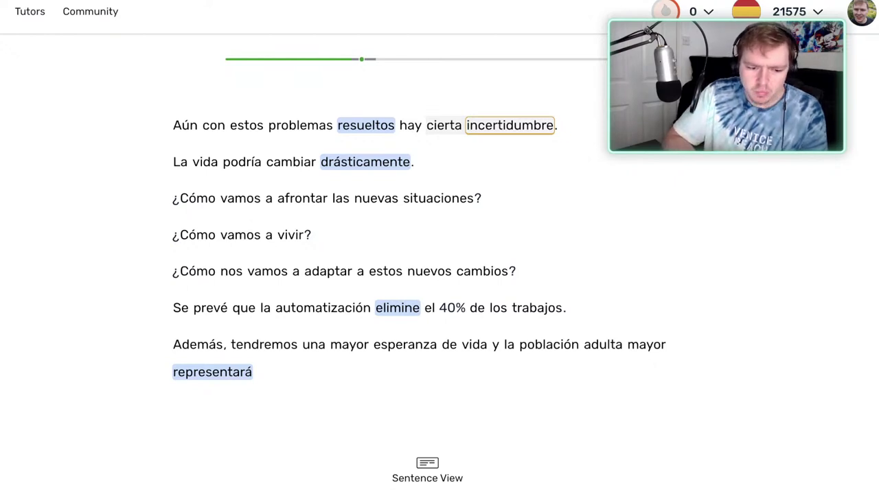
Mark the words "representará", "elimine", "drásticamente" and "resueltos" as known.
click(212, 372)
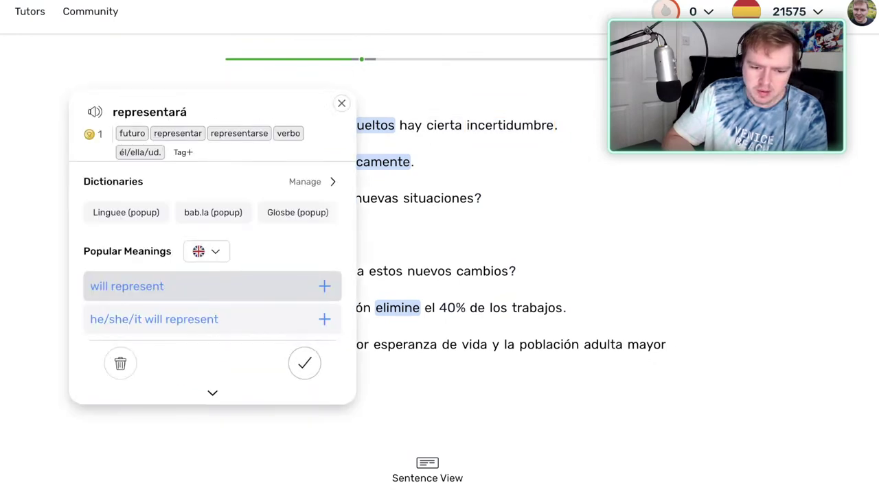
click(304, 363)
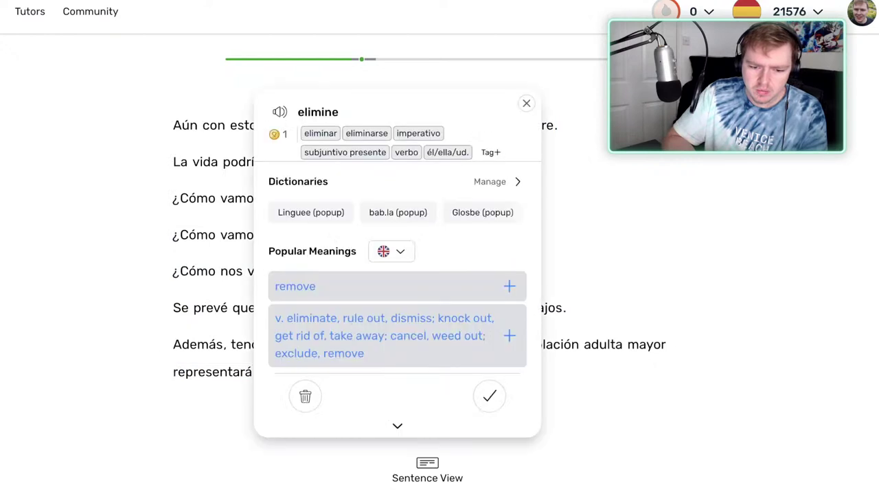
key(k)
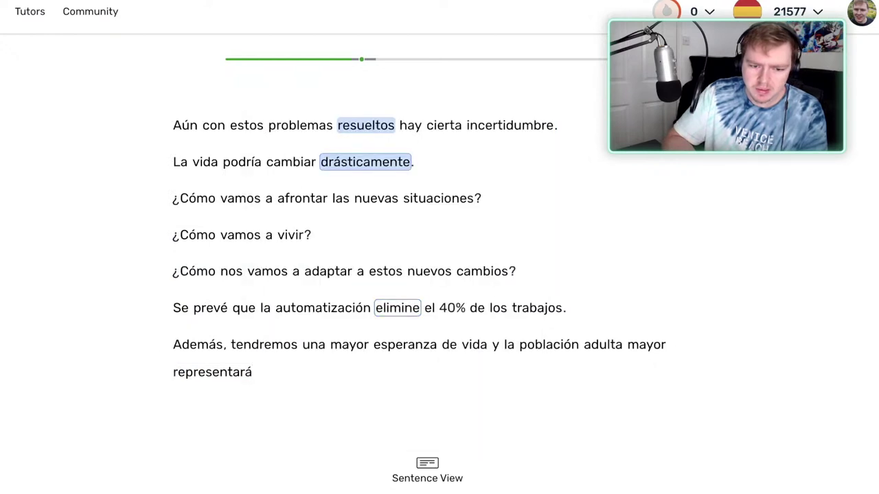
key(k)
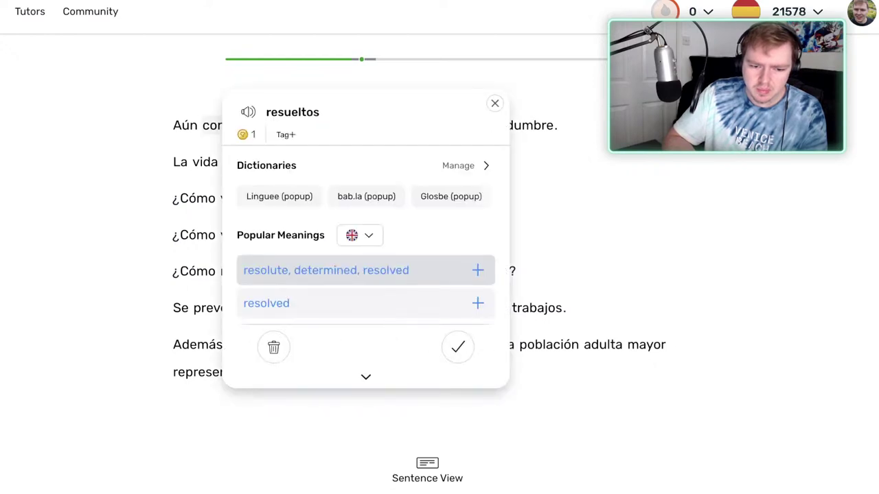
key(k)
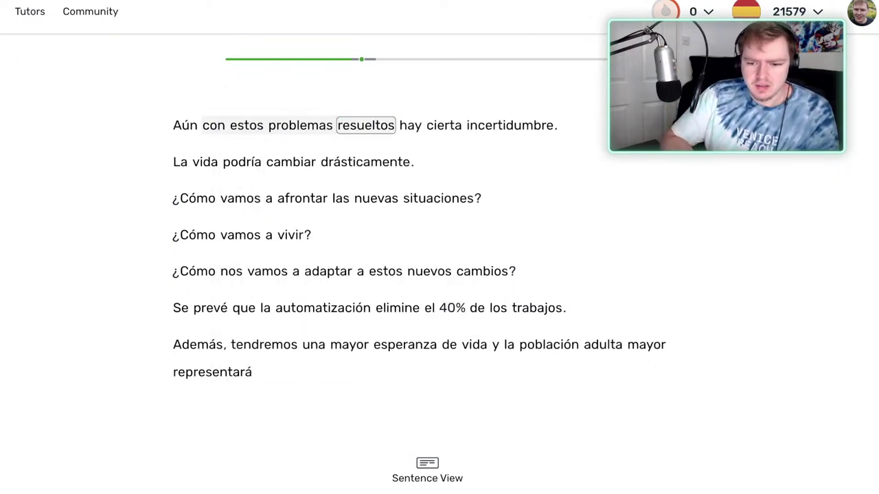
Advance to the next lesson page and mark "requerirán" as known.
key(Right)
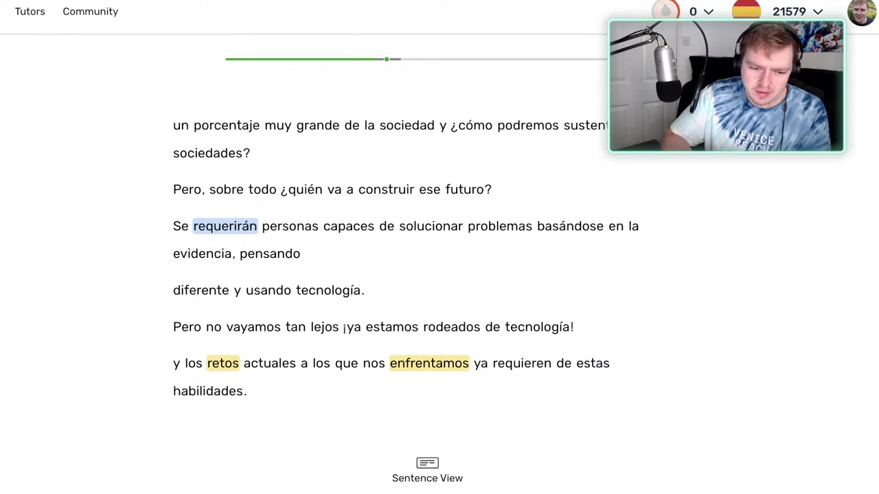
click(225, 226)
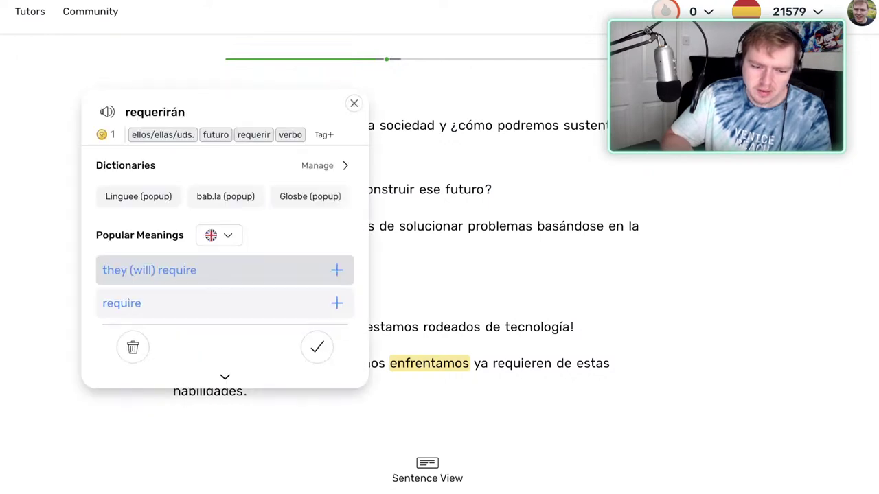
click(316, 346)
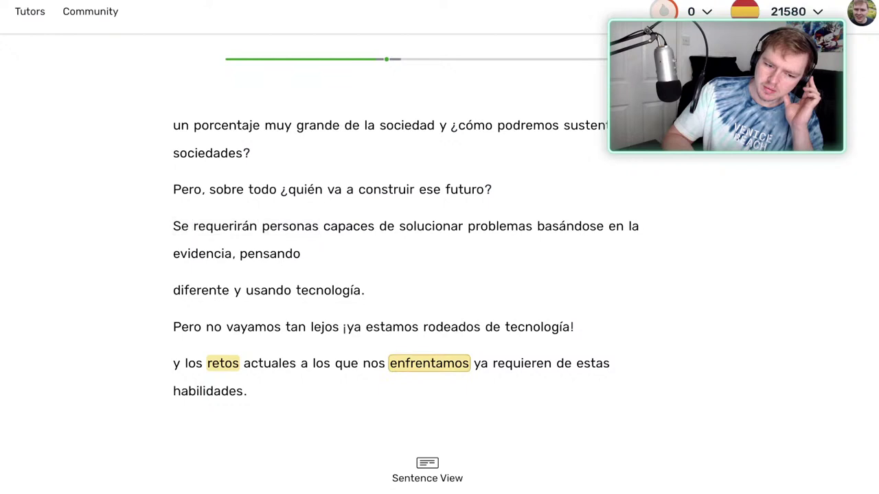
Set the status of "enfrentamos" to 3 (Familiar) and mark "retos" as known.
click(429, 363)
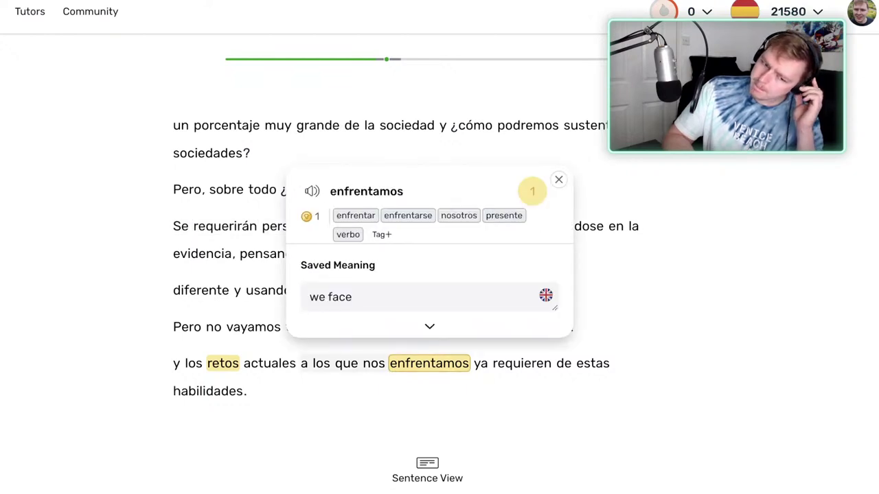
click(532, 192)
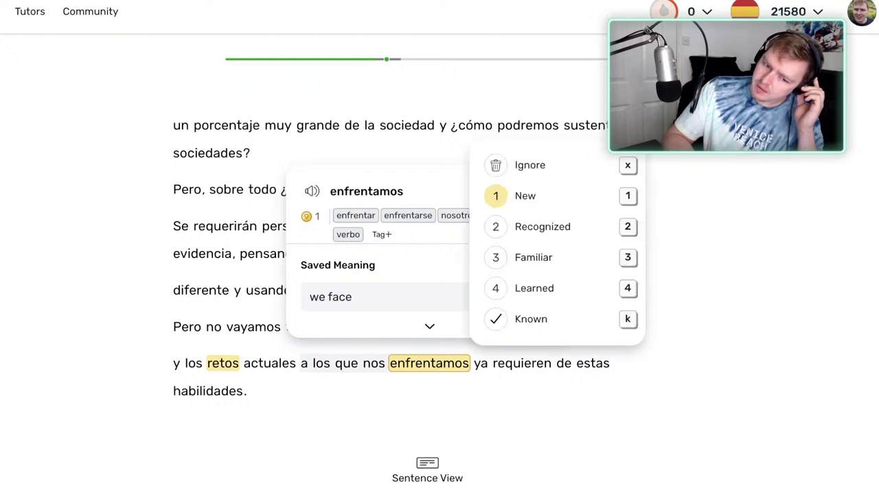
key(3)
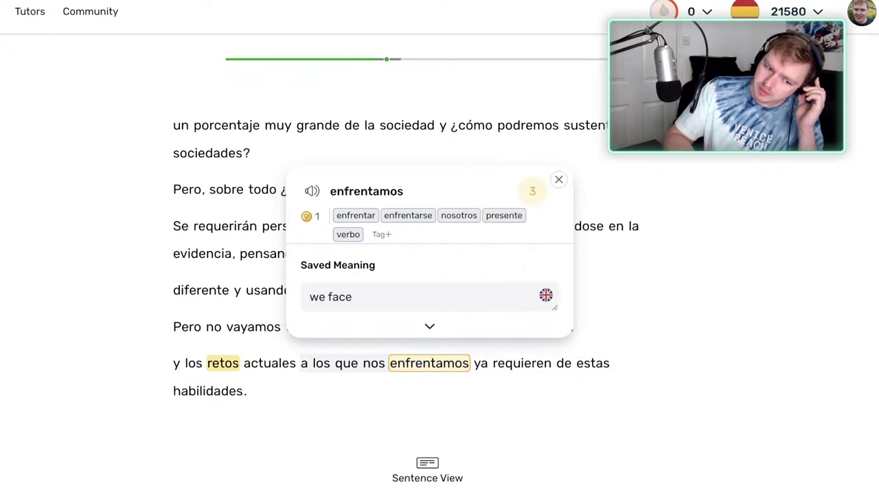
key(Left)
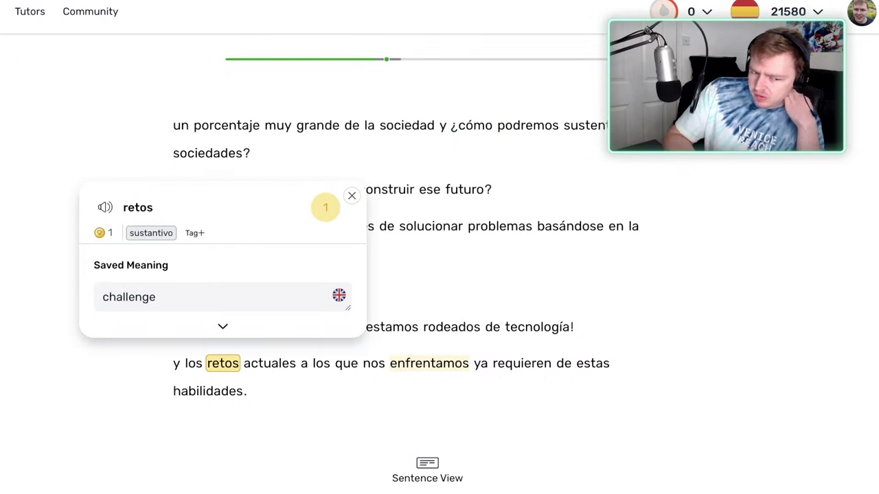
click(325, 207)
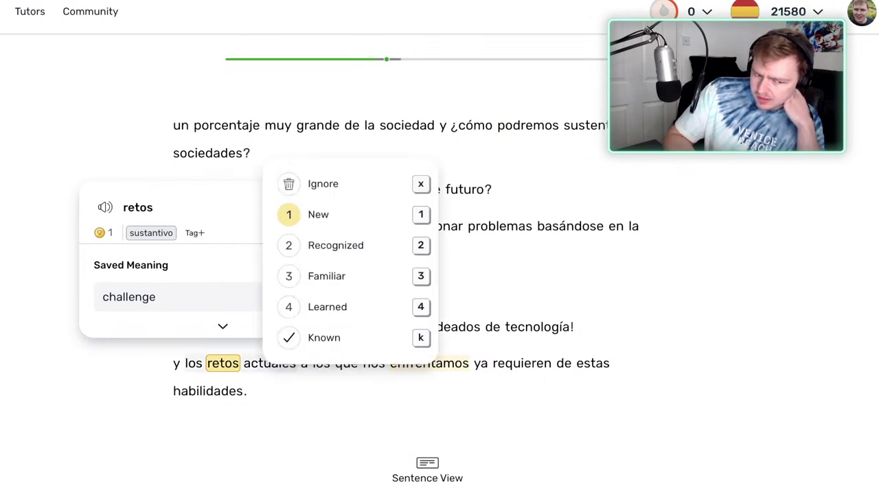
key(k)
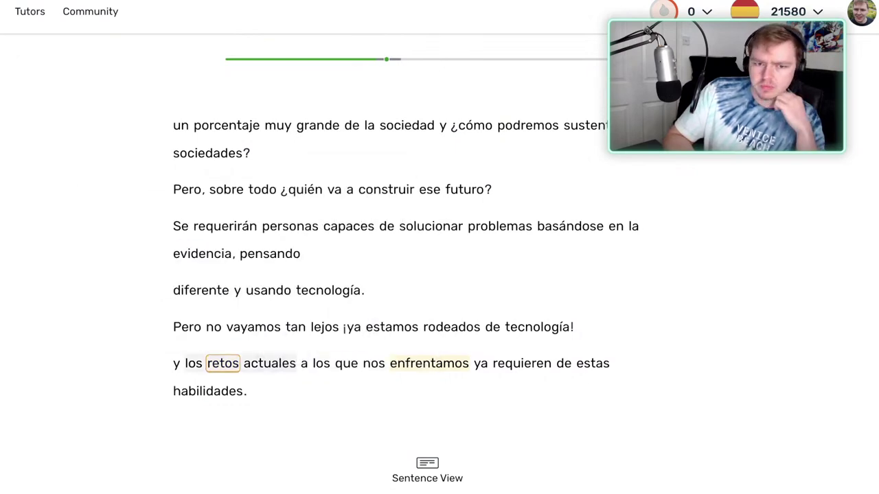
Switch to Google Translate and look up "desafío" in English with Spanish as the source language.
key(ctrl+Tab)
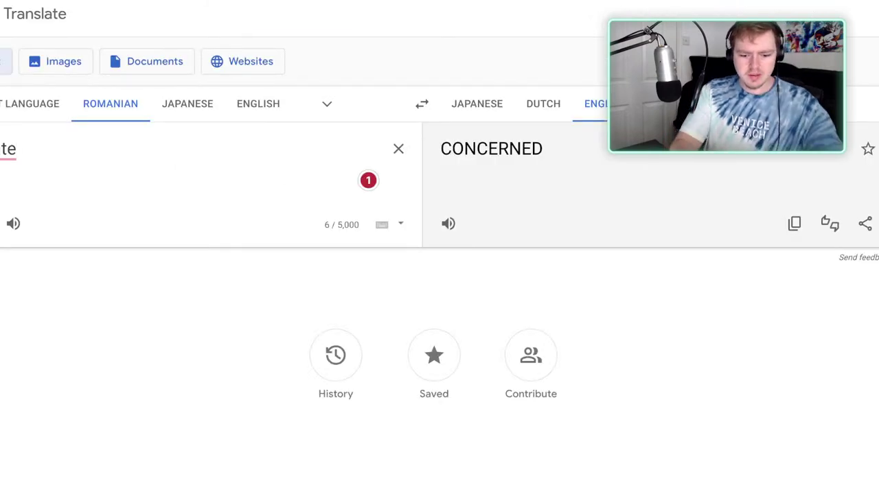
text(desafio)
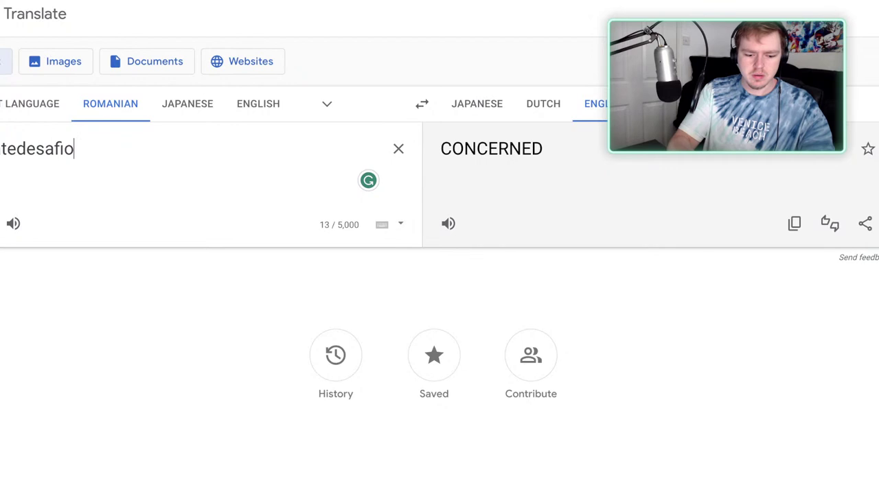
key(ctrl+a)
text(des)
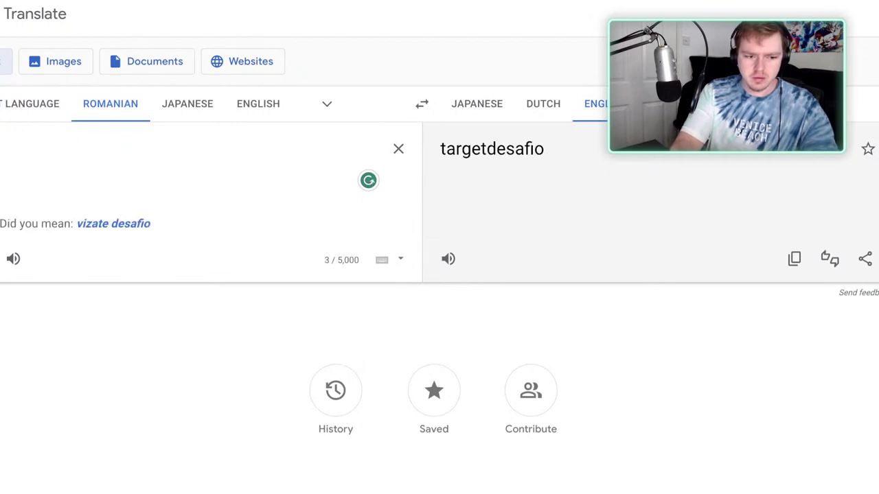
text(afio)
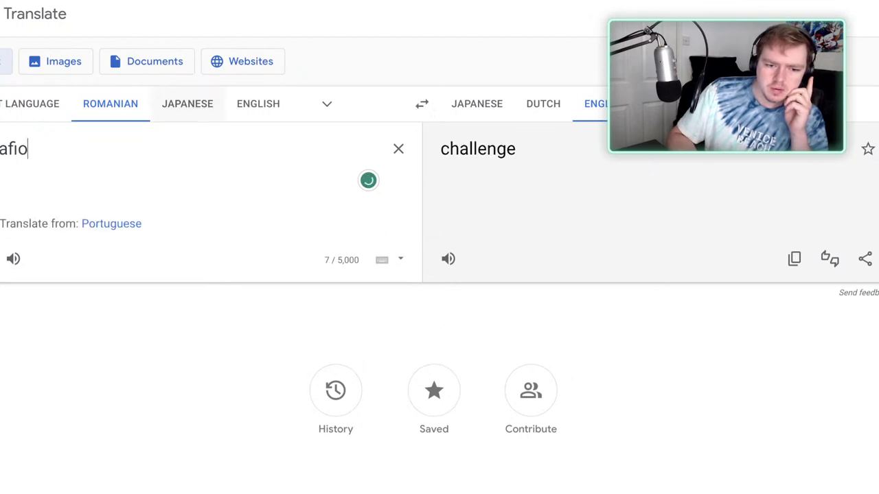
click(327, 104)
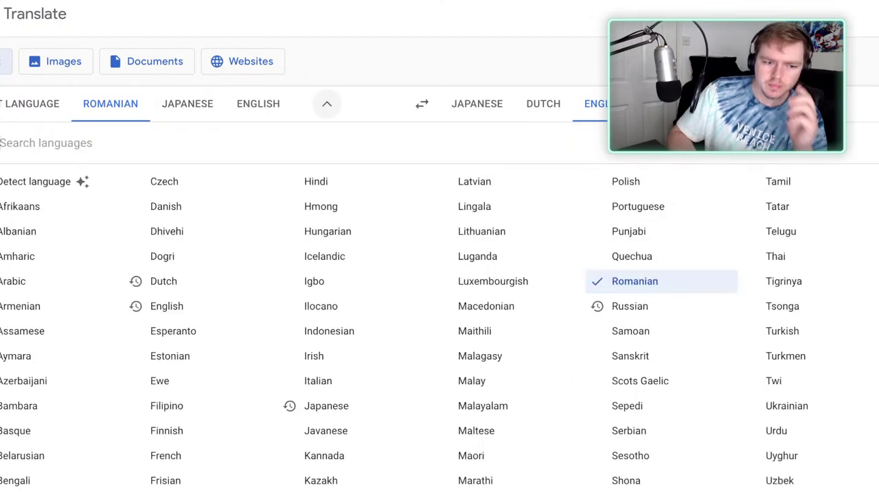
text(span)
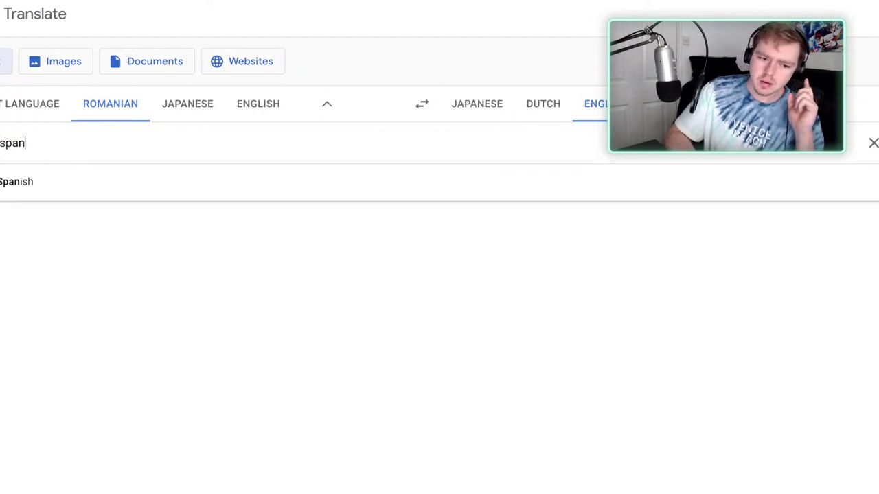
click(372, 183)
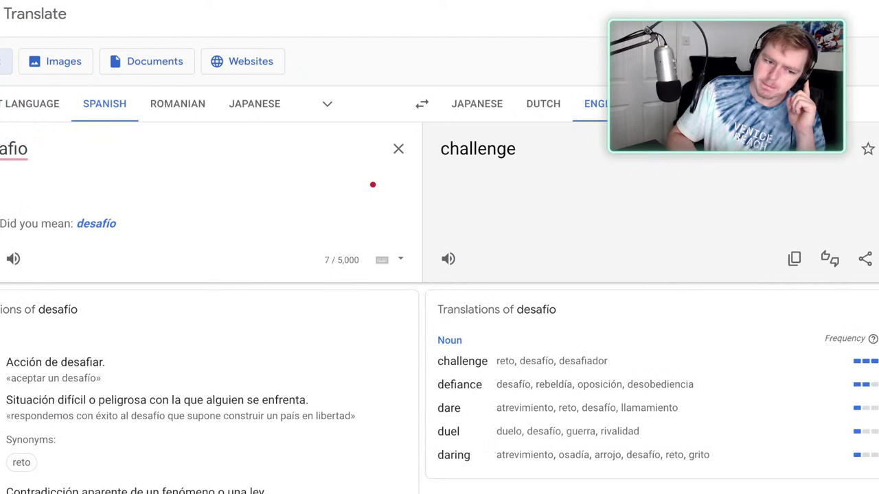
click(96, 224)
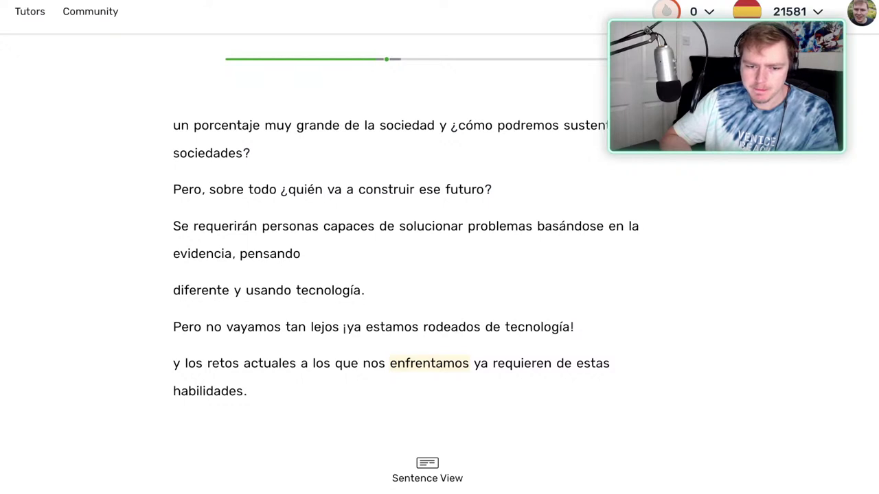
Return to the LingQ lesson and advance to its next page.
key(Right)
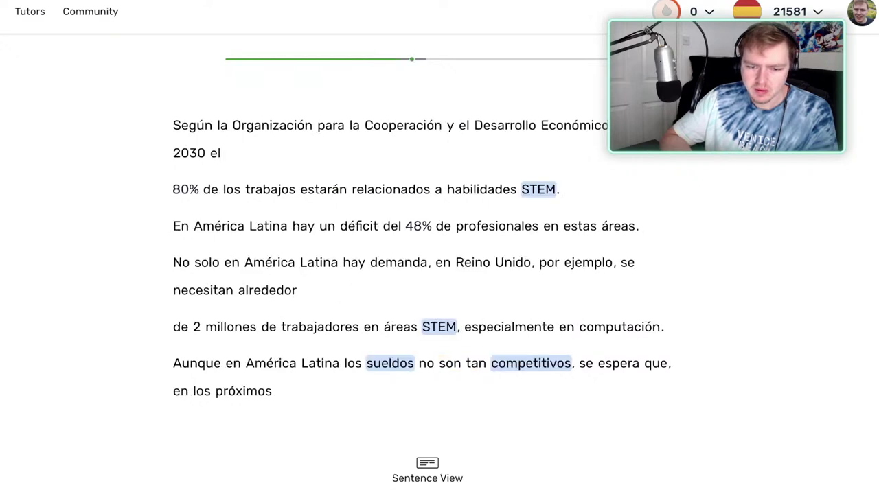
Ignore the word "STEM" and check the entry for "áreas".
click(538, 190)
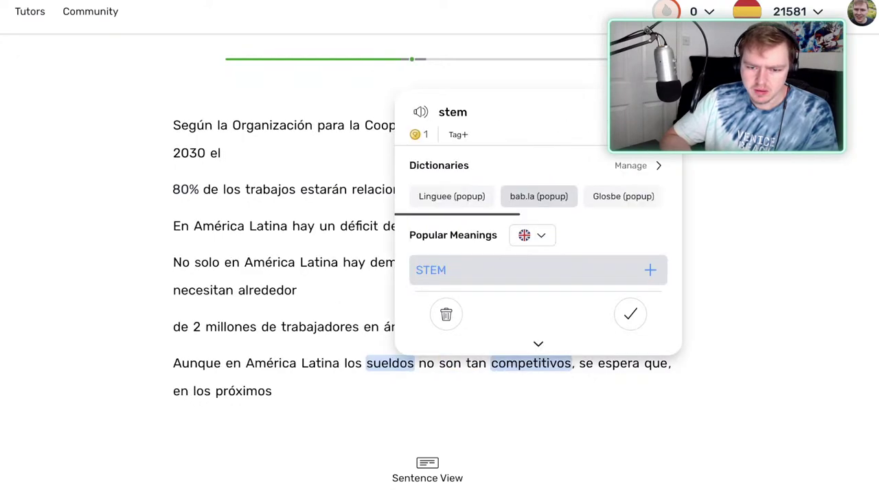
click(446, 315)
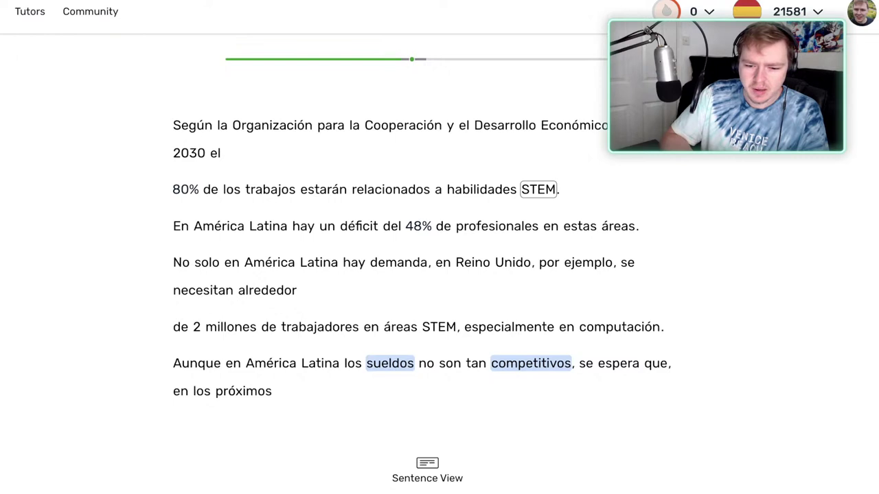
click(618, 227)
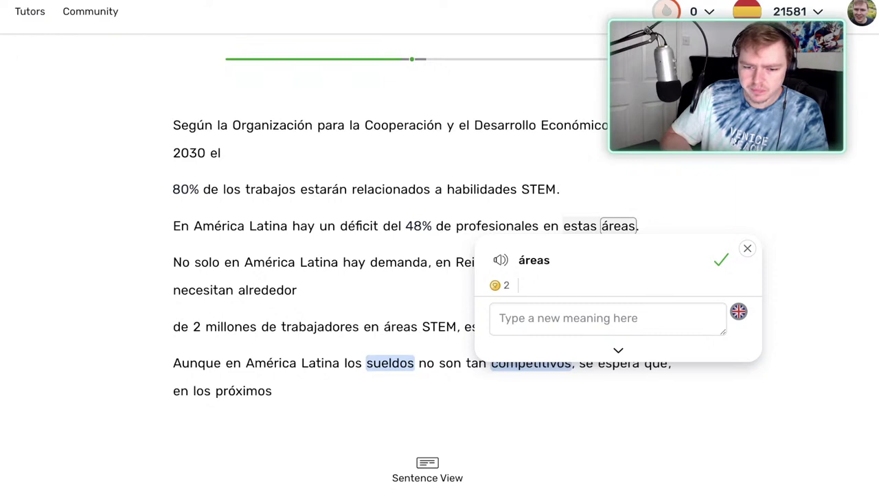
click(747, 248)
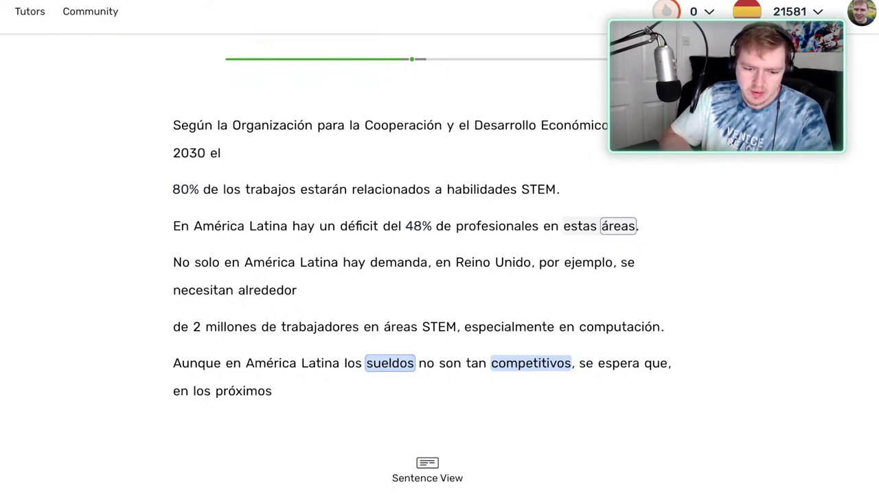
Save "sueldos" with the meaning "n. salary, pay; wages" and mark "competitivos" as known.
click(389, 363)
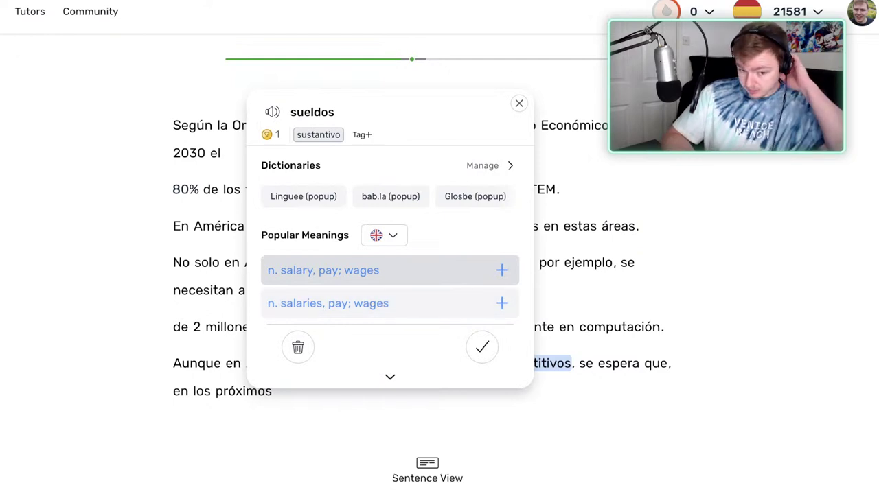
click(398, 270)
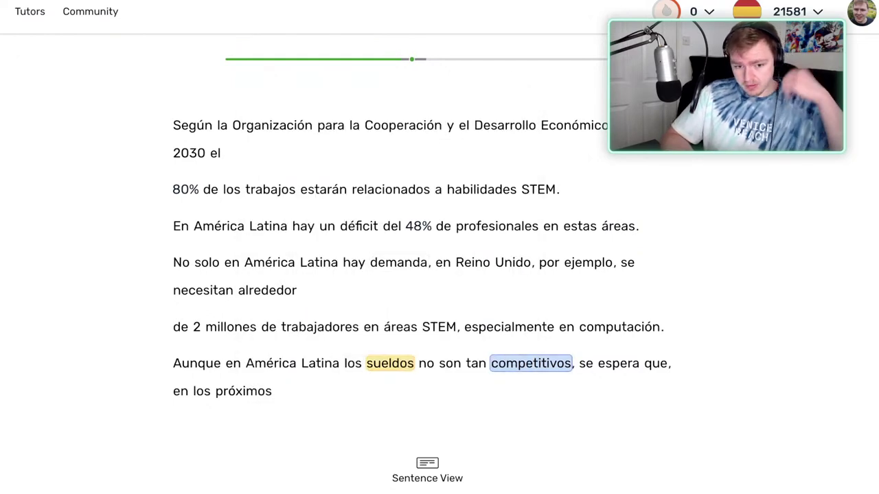
click(531, 364)
click(623, 346)
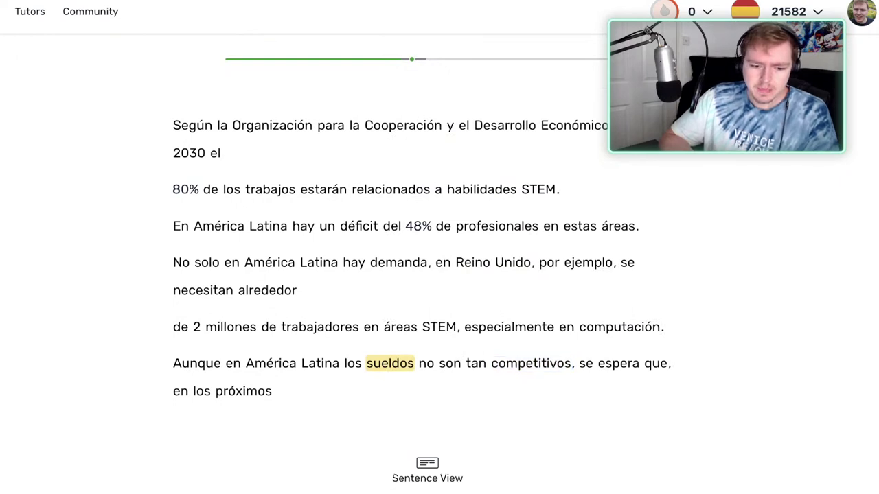
Advance to the next lesson page and change the status of "promedio" to Known.
key(Right)
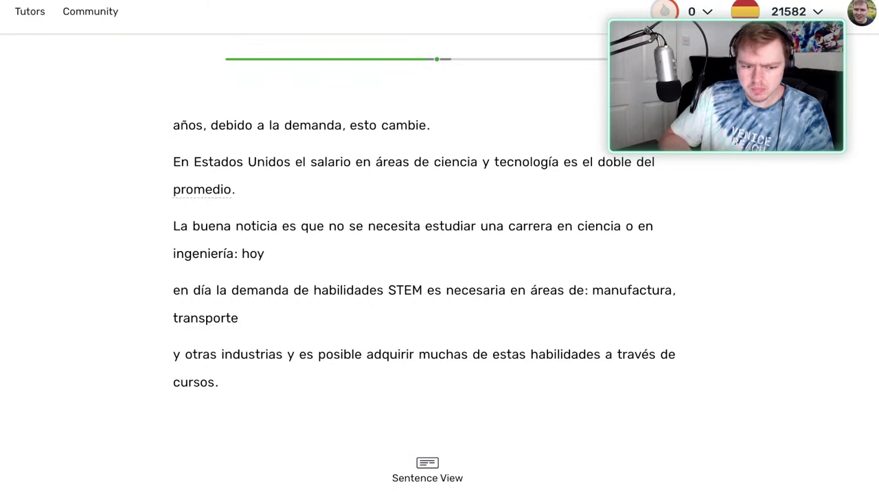
click(202, 189)
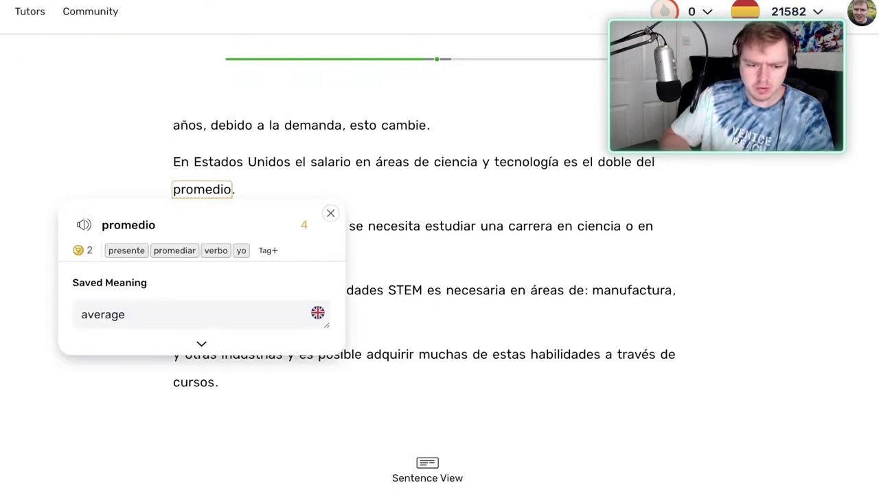
click(305, 225)
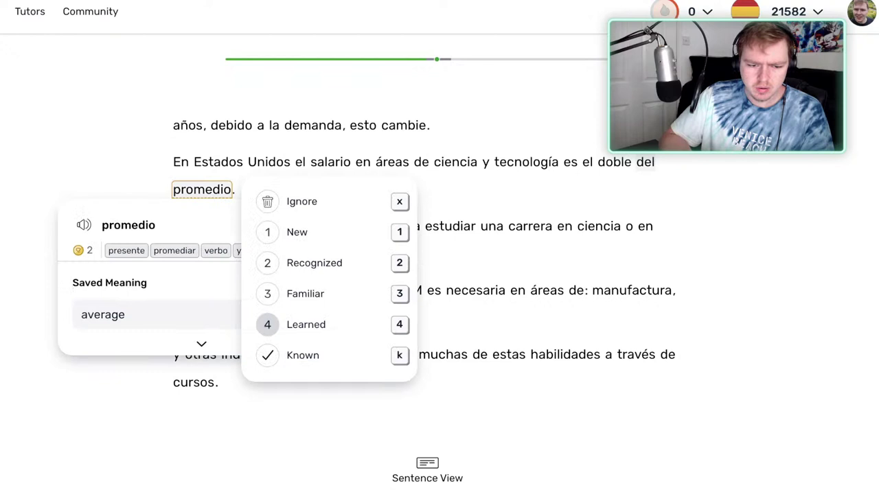
click(268, 356)
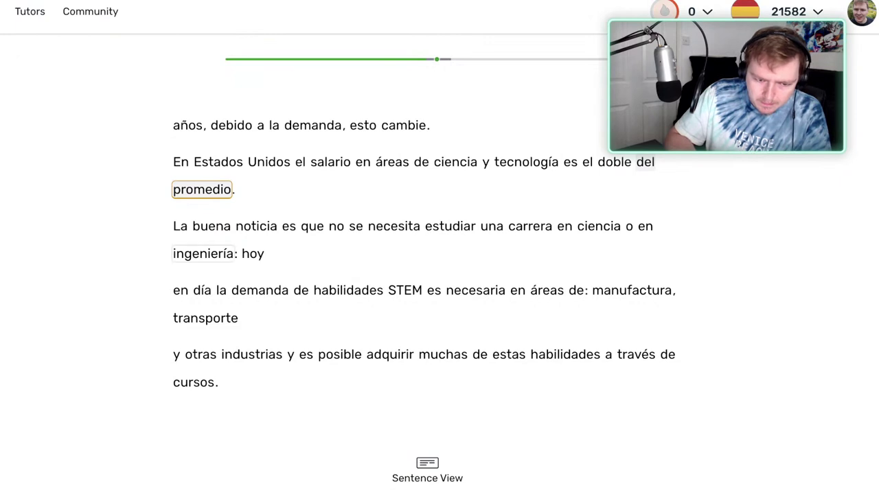
Check the entries for "ingeniería" and "adquirir" without changing them.
click(203, 254)
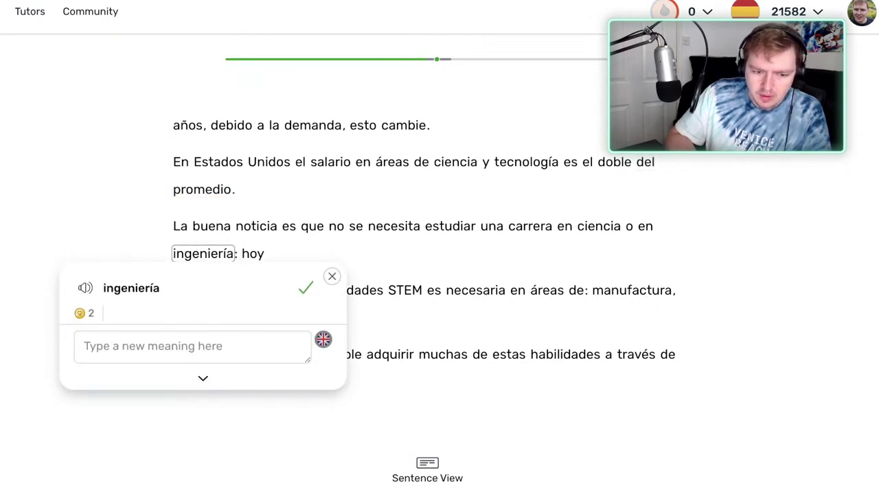
click(332, 276)
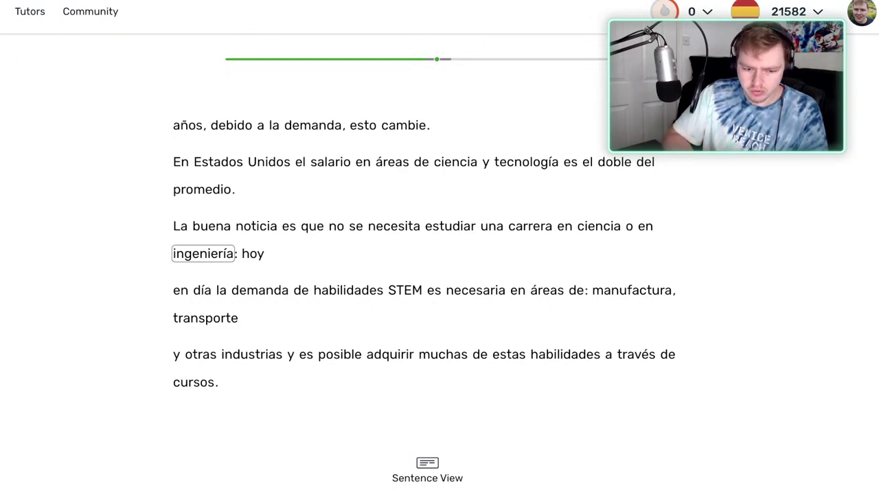
click(390, 355)
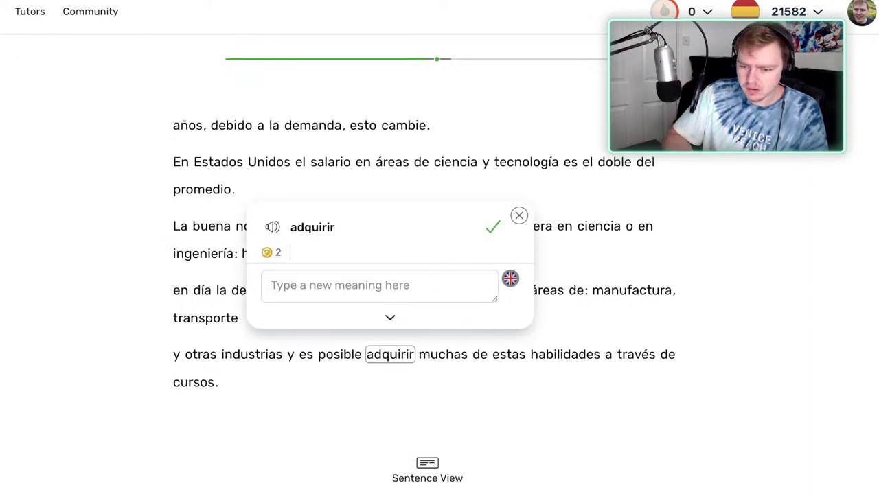
click(519, 216)
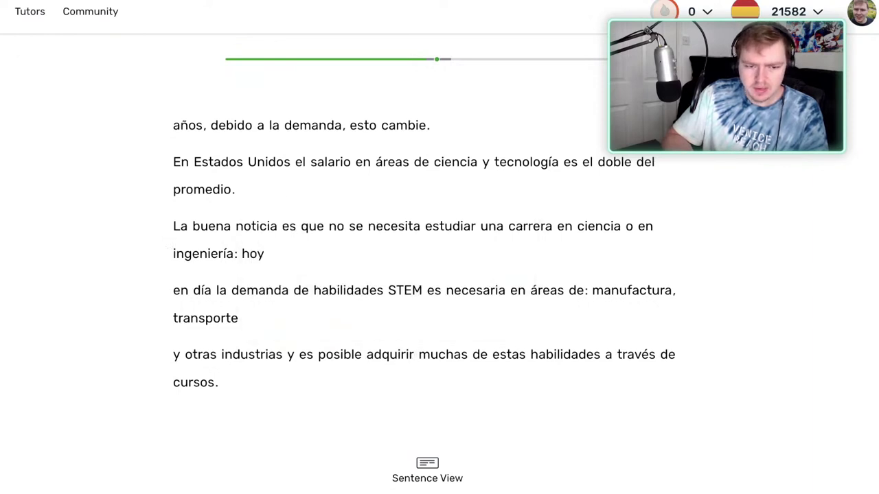
On the next lesson page, save "escogen" with the meaning "they choose" and mark "indispensables" as known.
key(Right)
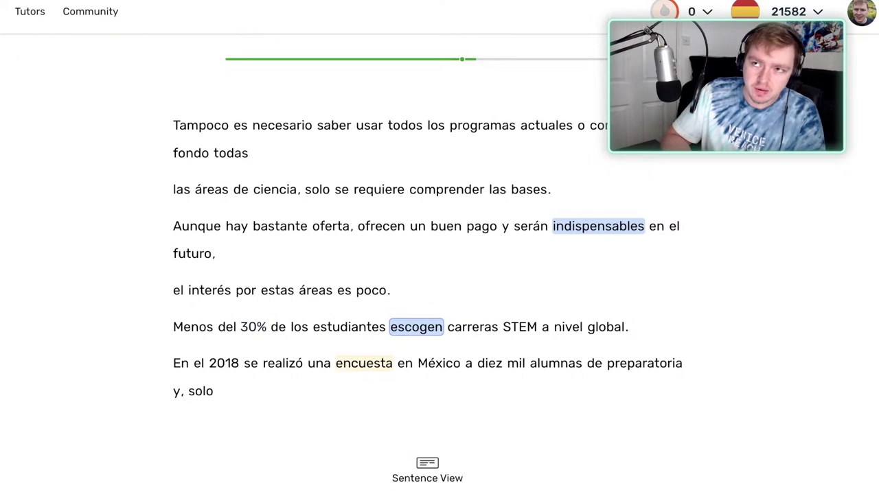
click(416, 326)
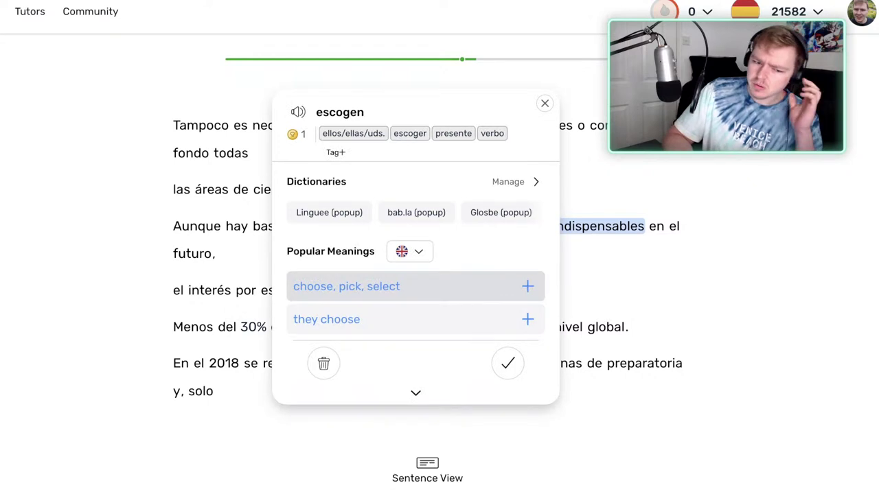
click(327, 319)
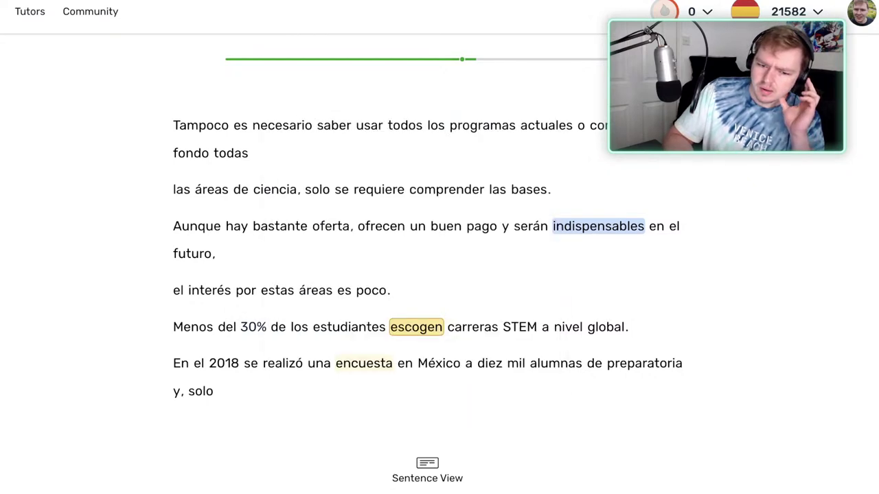
click(602, 226)
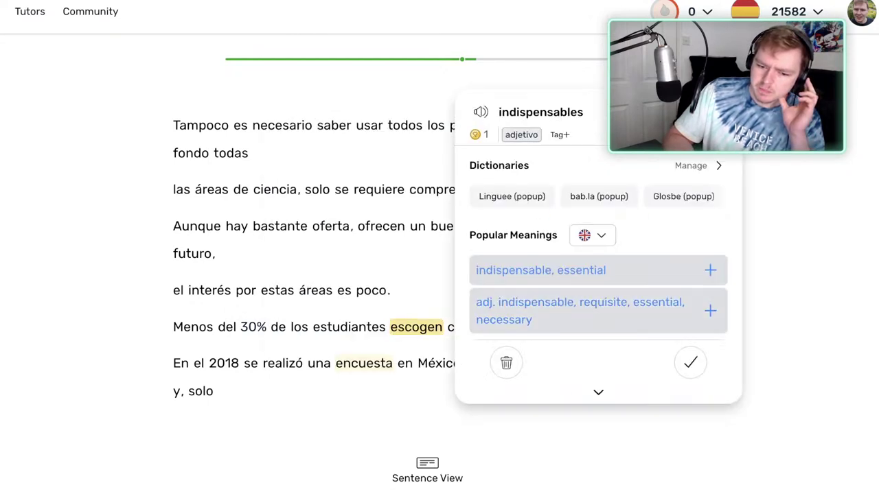
click(690, 363)
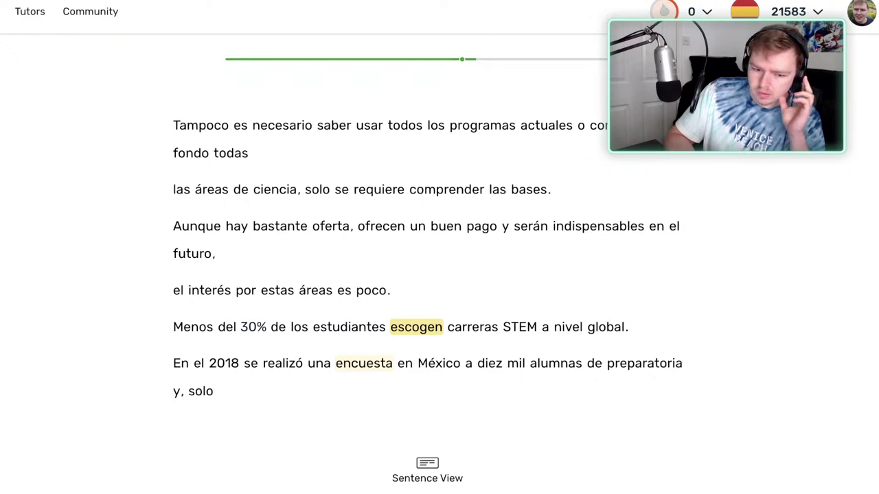
Set the status of "escogen" to 3 (Familiar) and of "encuesta" to 4 (Learned).
click(416, 328)
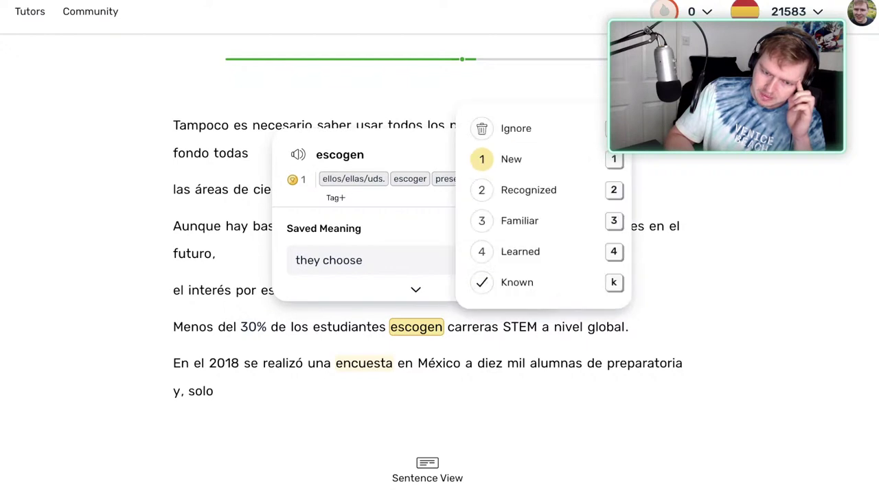
key(2)
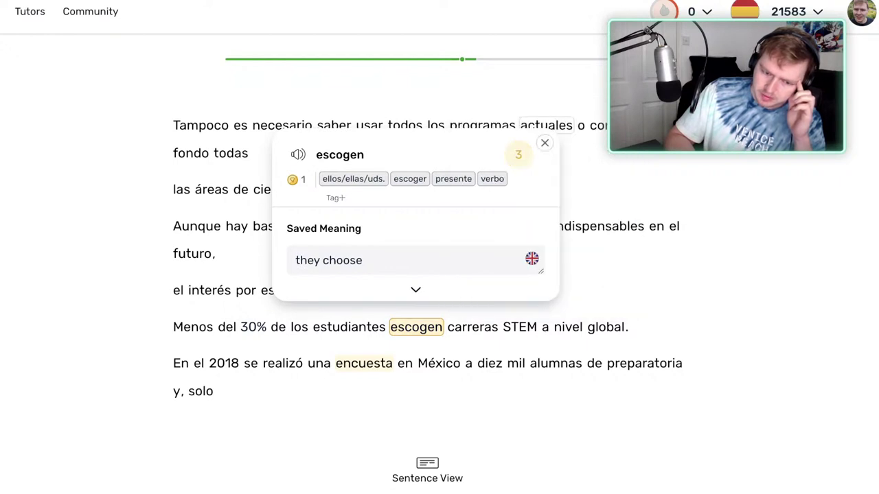
key(Escape)
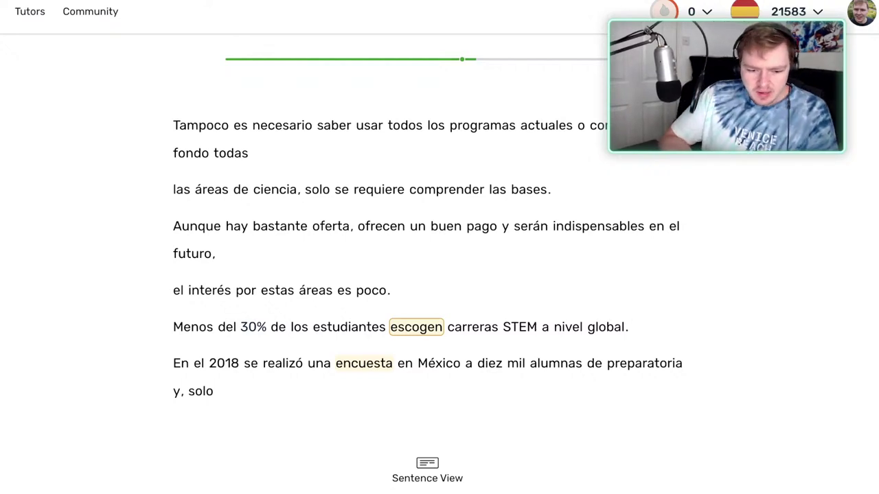
click(363, 363)
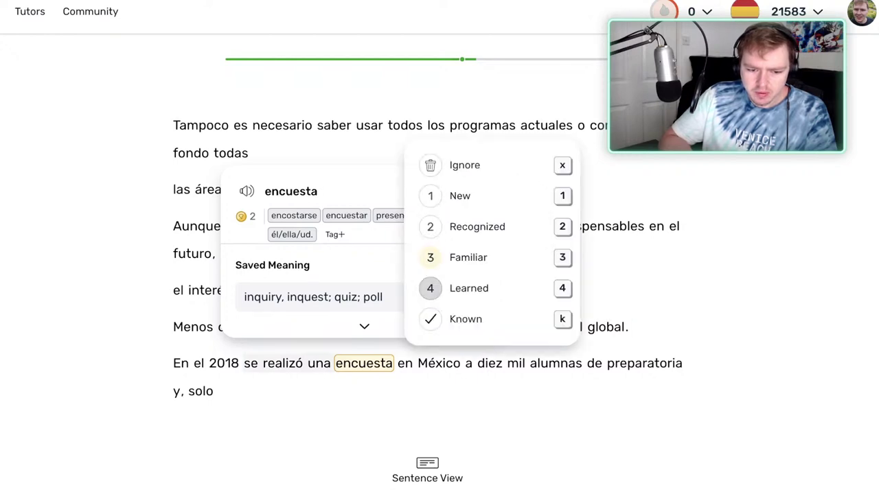
key(4)
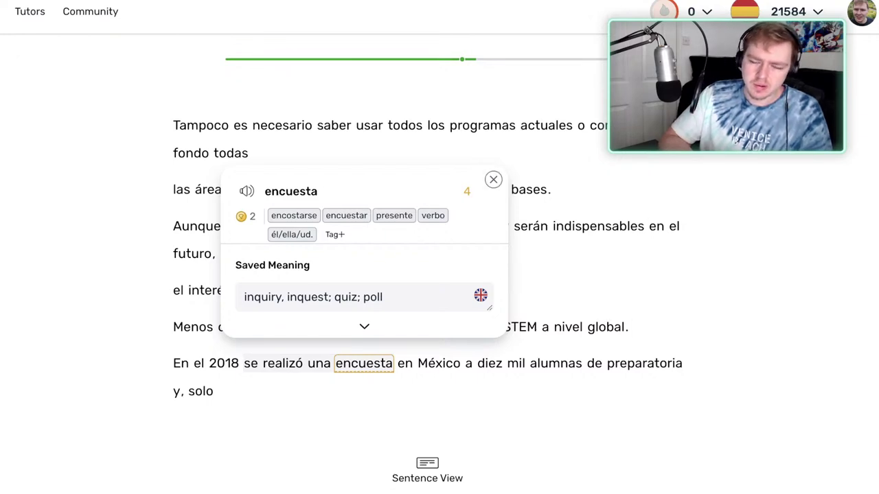
key(Escape)
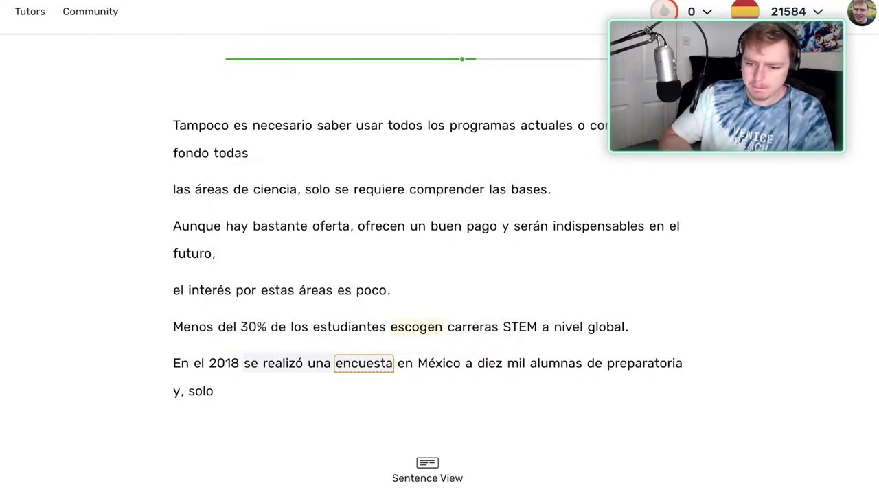
Advance to the next lesson page and check the entry for "618".
click(211, 189)
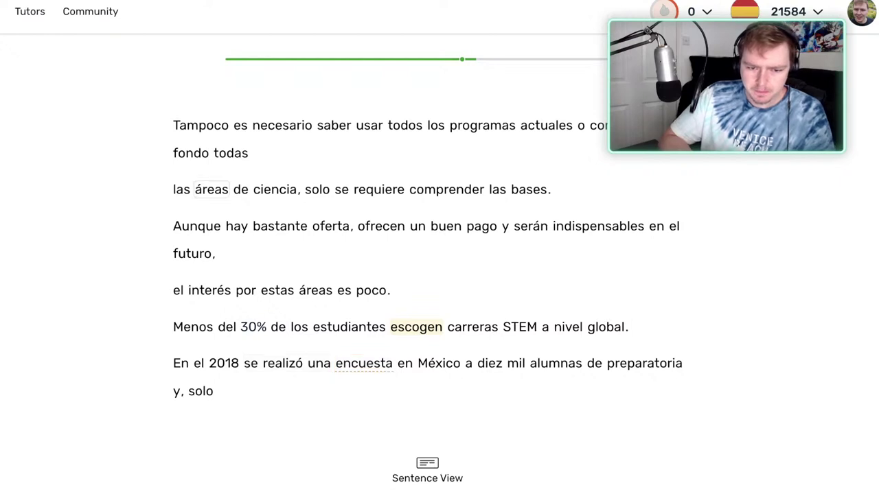
key(Right)
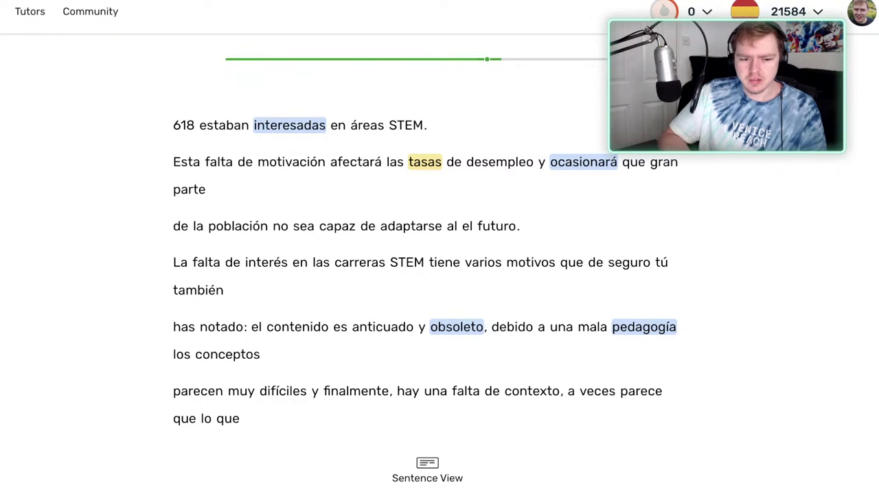
click(184, 125)
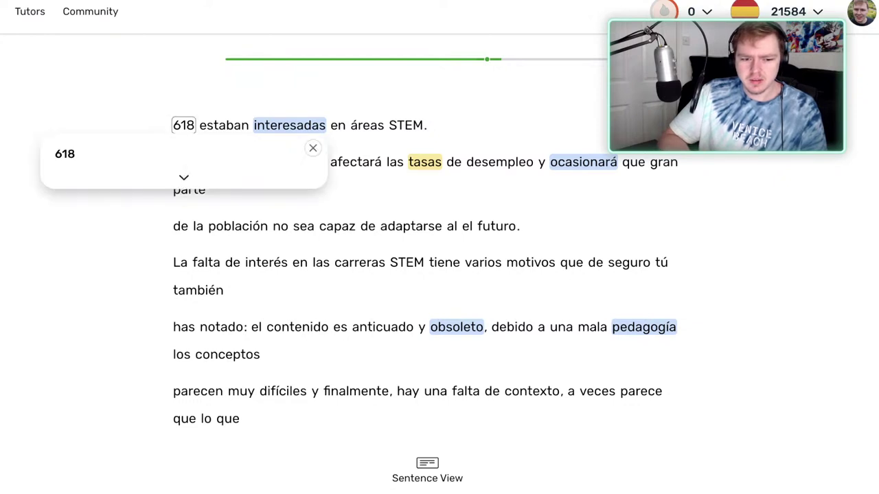
click(312, 148)
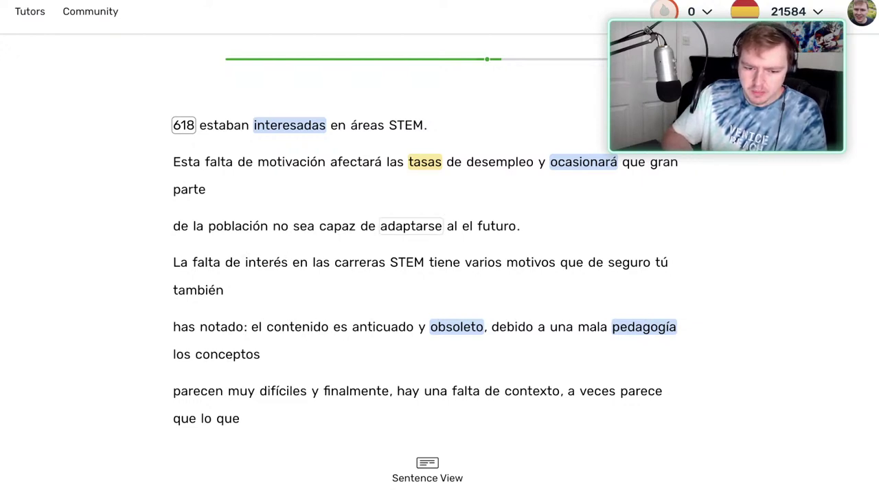
Mark "obsoleto" as known and save "pedagogía" as new vocabulary.
click(457, 328)
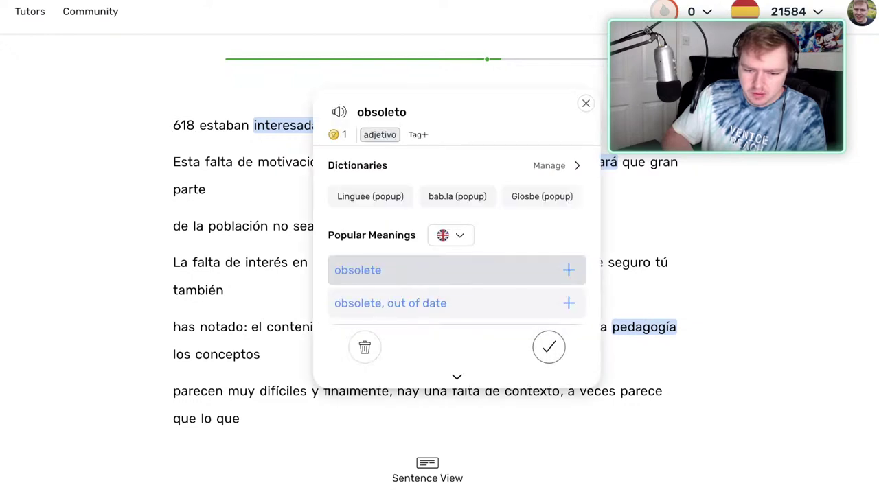
click(549, 347)
key(Return)
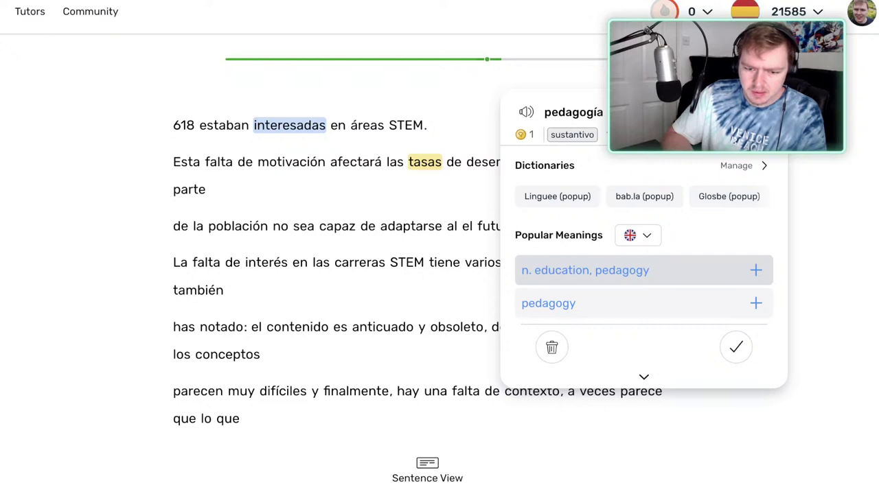
key(Return)
Check the saved meaning of "tasas" and save "ocasionará" with the meaning "will cause".
key(Left)
key(Left)
key(Left)
key(Return)
key(Right)
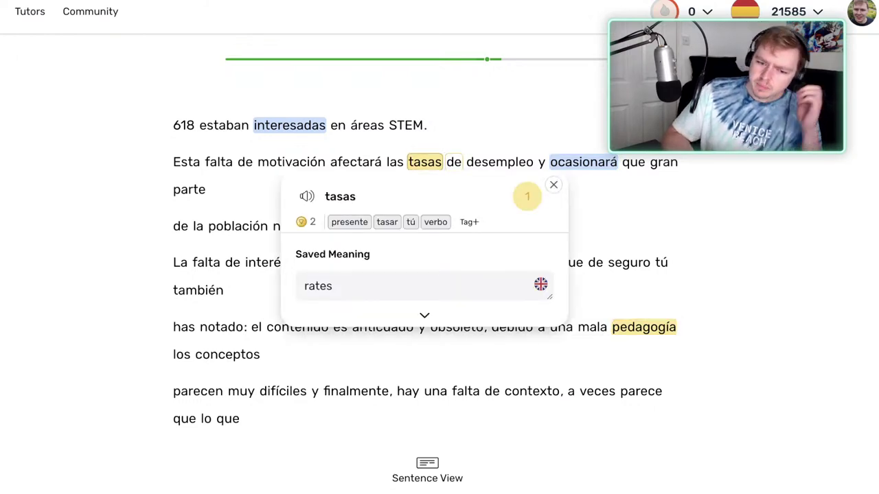
click(583, 162)
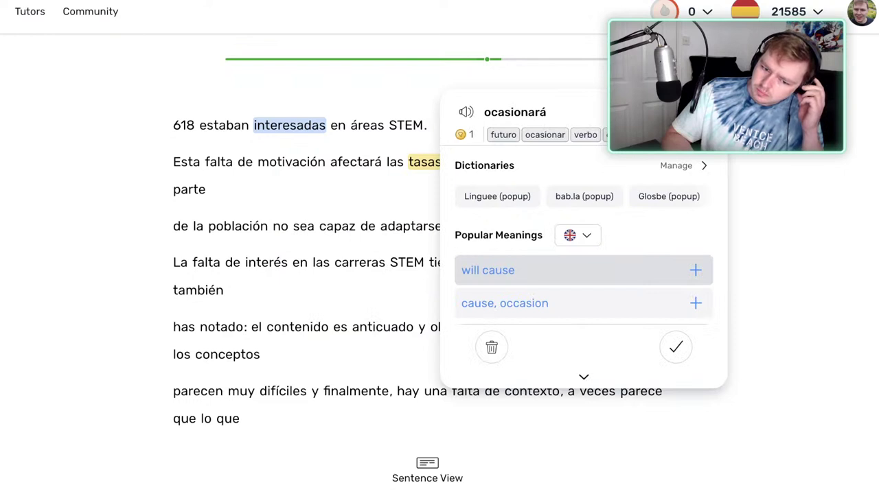
click(584, 270)
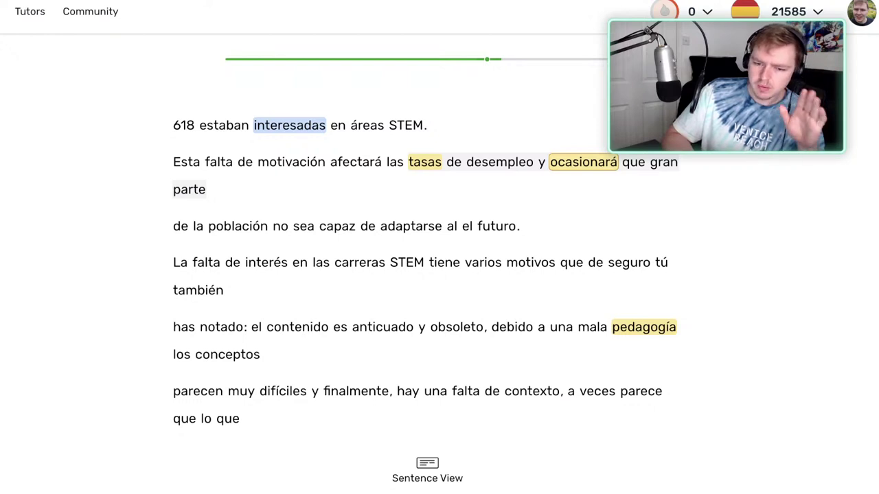
Look up the phrase "tasas de desempleo y ocasionará que gran" and check the entry for "afectará".
drag(677, 163, 426, 163)
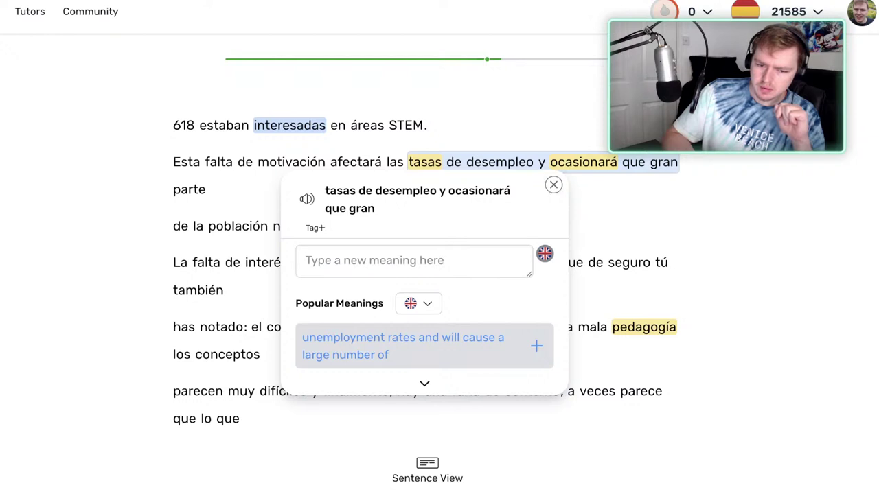
click(553, 185)
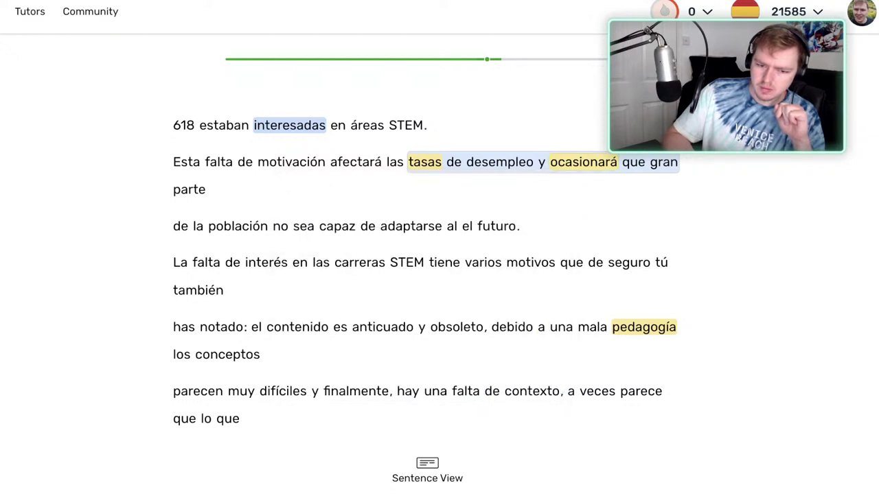
click(355, 162)
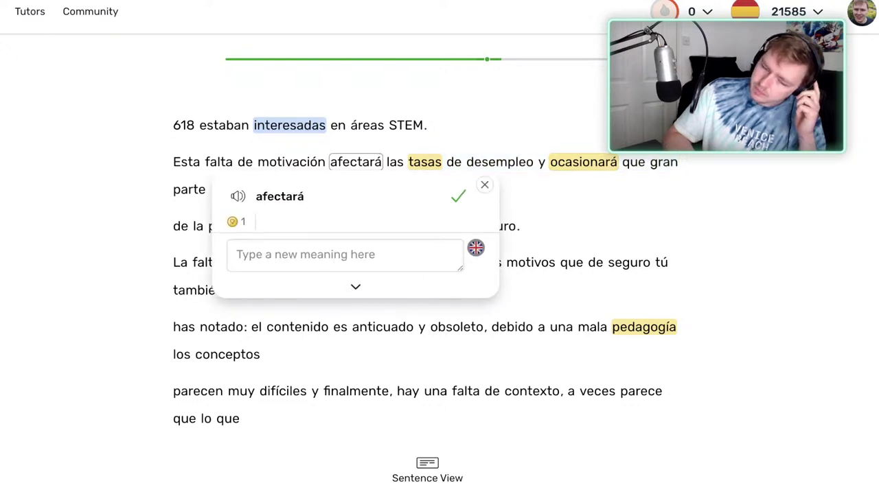
Change the saved meaning of "ocasionará" to "will cause, occasion".
click(584, 162)
click(531, 286)
click(551, 286)
click(671, 281)
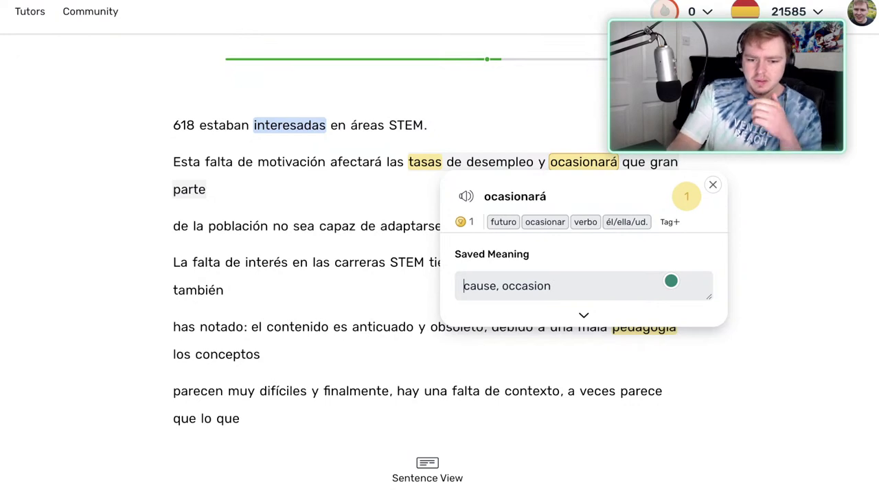
text(will)
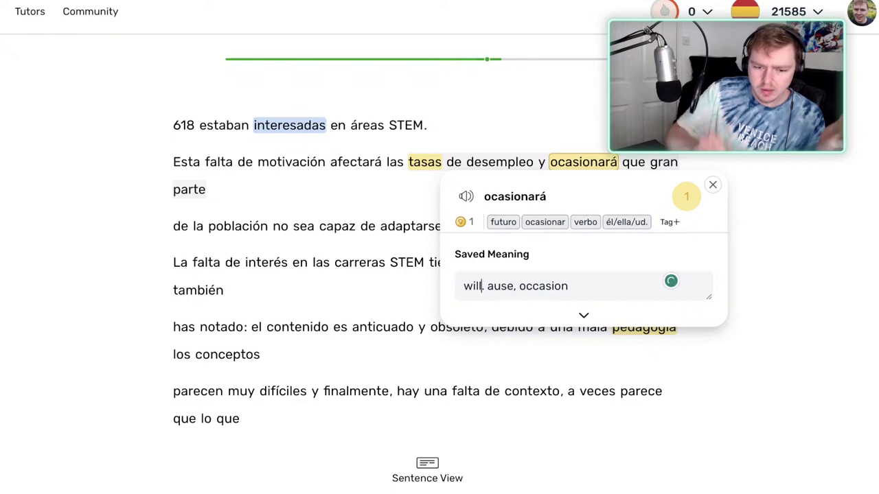
text( .)
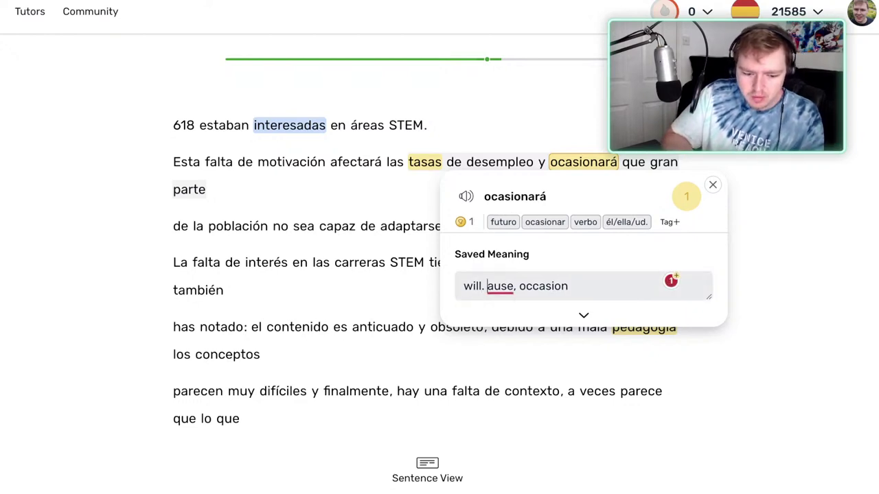
click(505, 314)
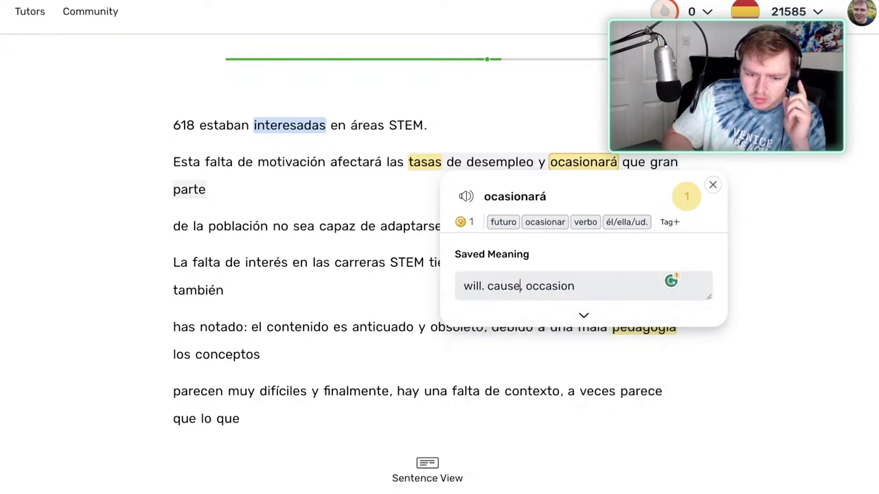
click(488, 286)
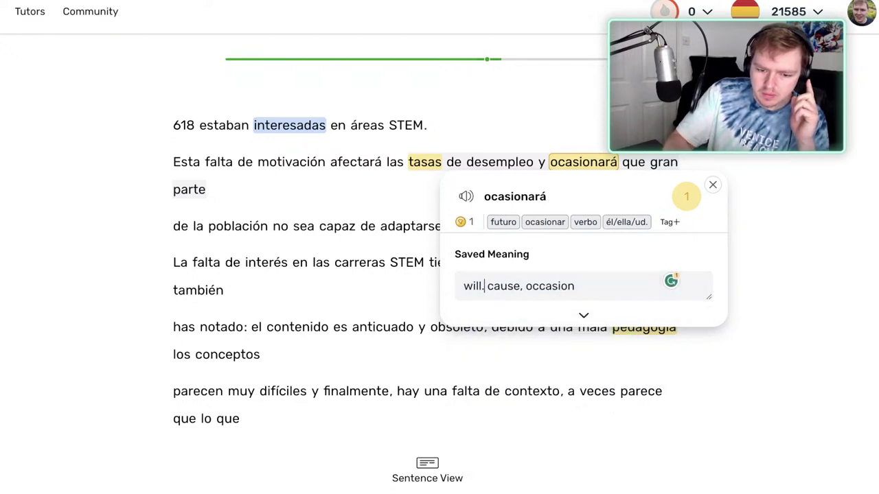
key(BackSpace)
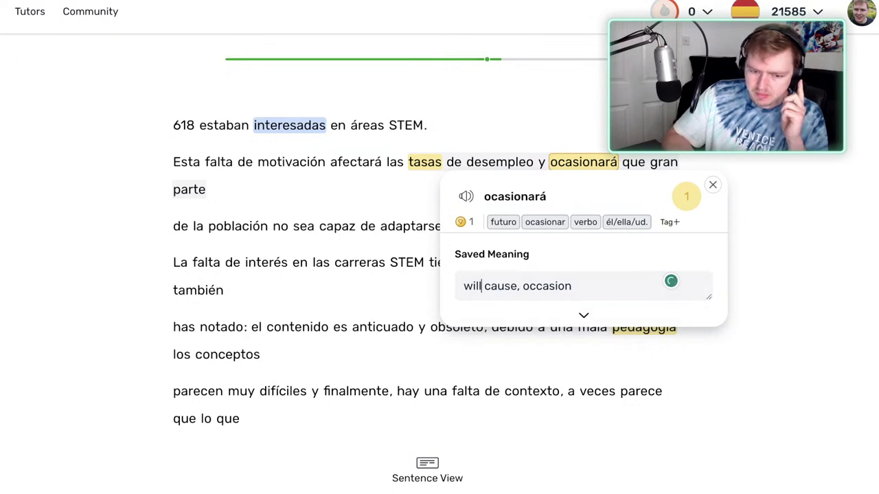
key(Return)
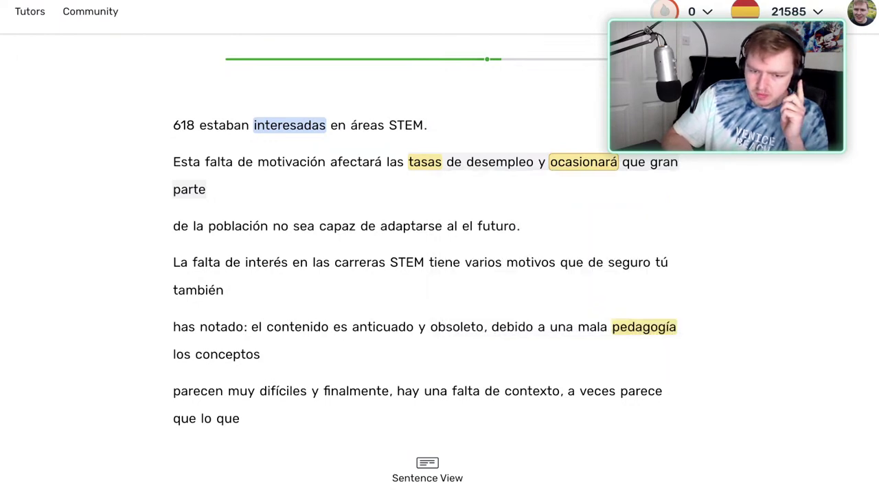
Check the entries for "desempleo" and "ocasionará", and mark "interesadas" as known.
click(500, 163)
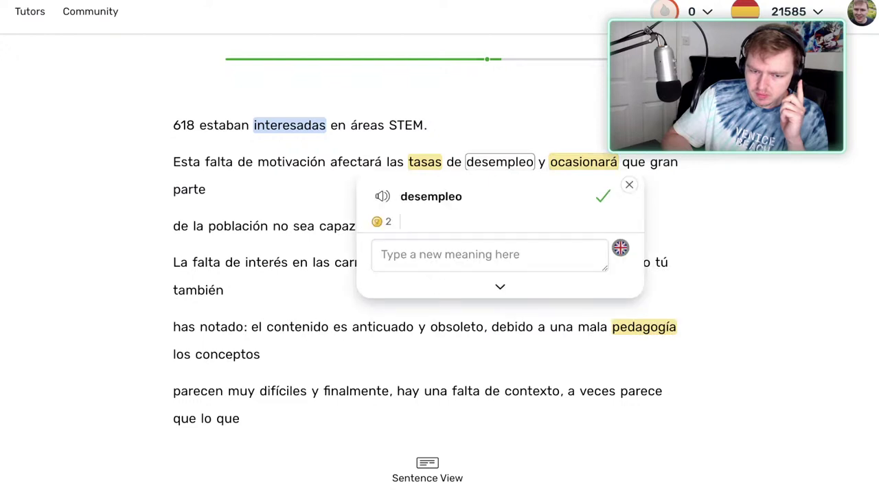
click(583, 163)
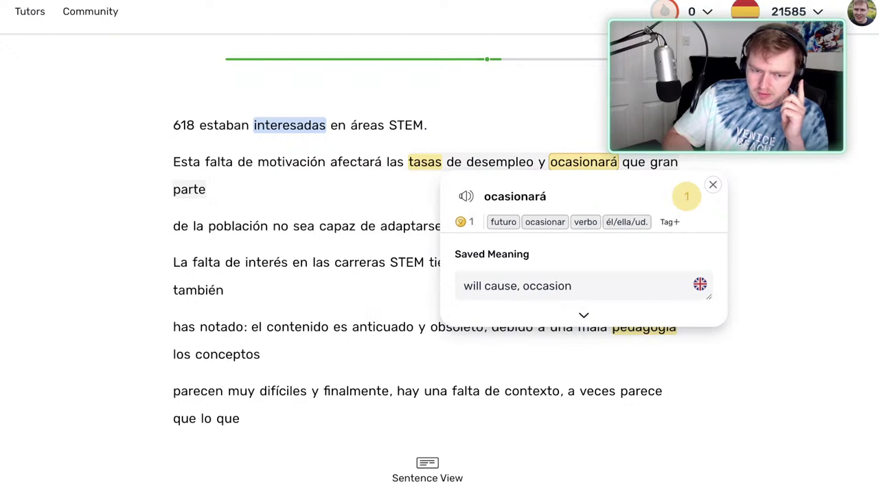
click(290, 126)
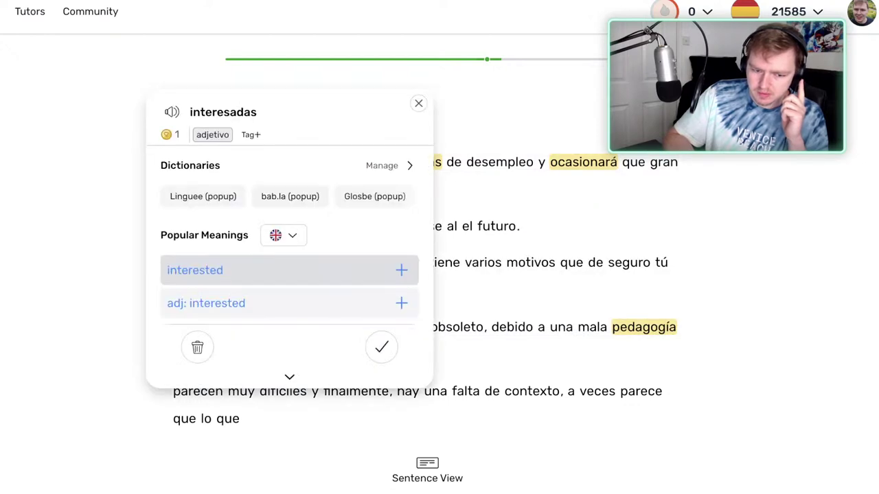
click(382, 347)
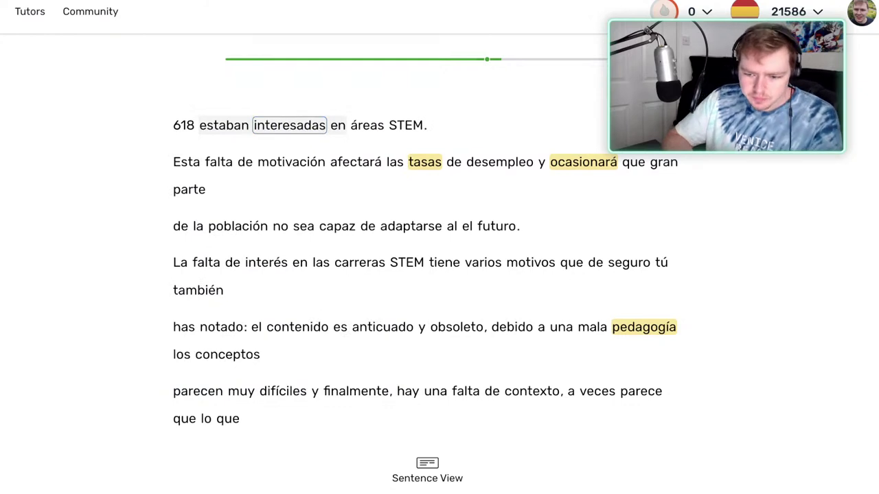
Advance to the next lesson page and mark "multidisciplinarias" and "interdisciplinaria" as known.
key(Right)
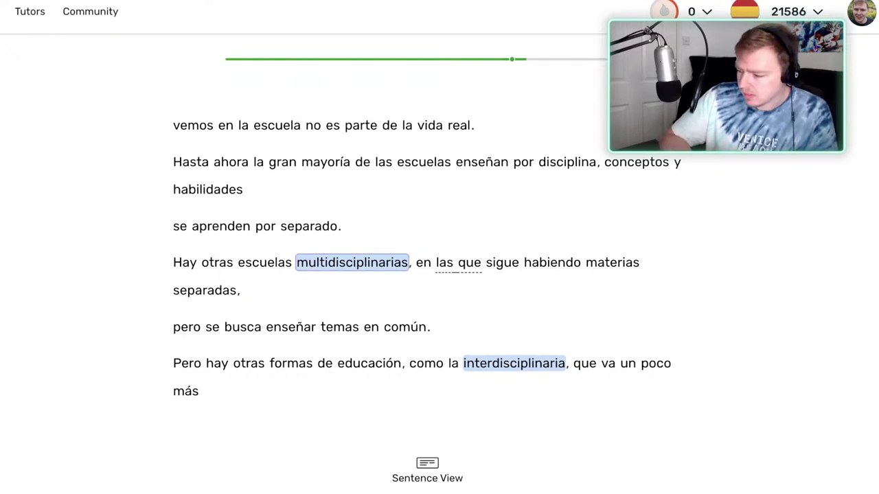
click(352, 262)
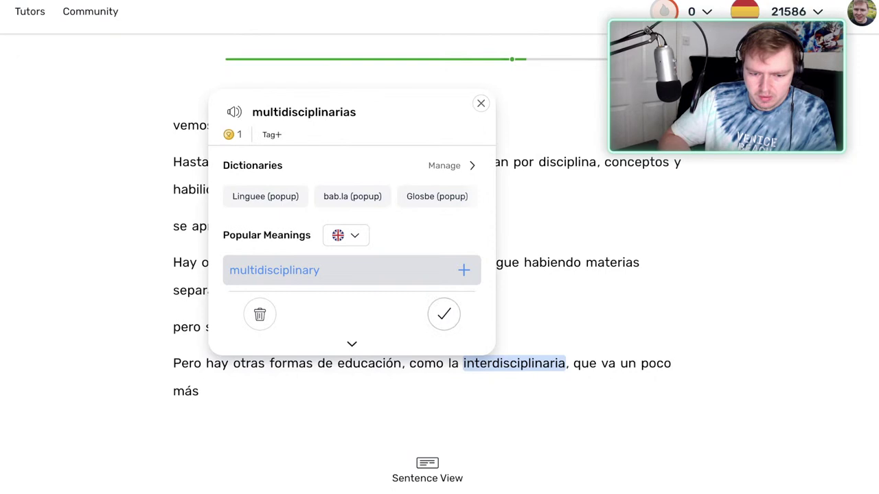
click(444, 314)
click(514, 364)
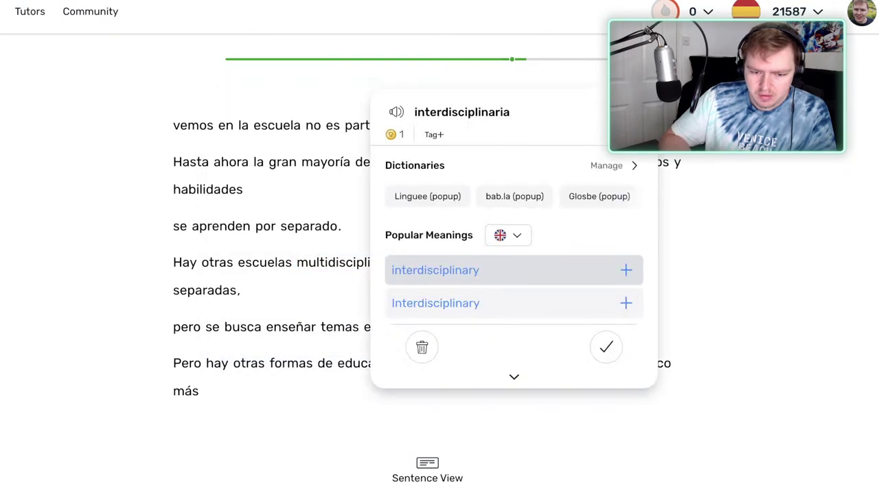
click(606, 348)
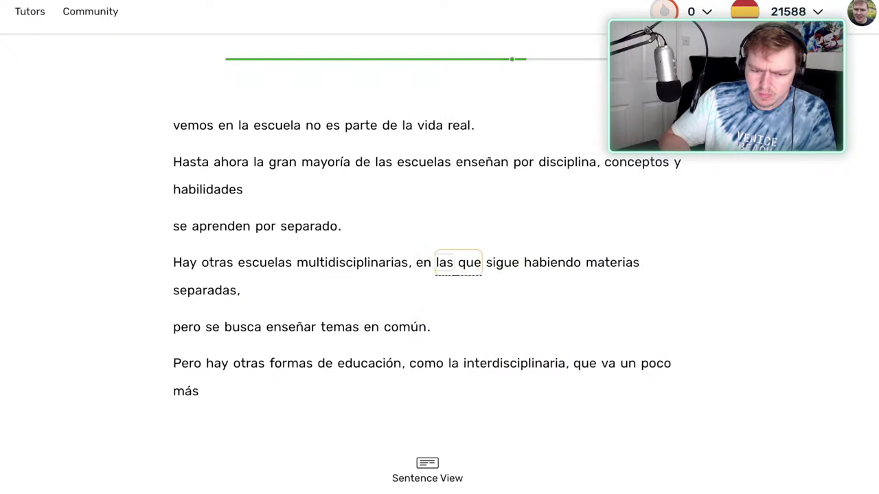
Check the saved meaning of "que" and mark the phrase "las que" as known.
click(469, 263)
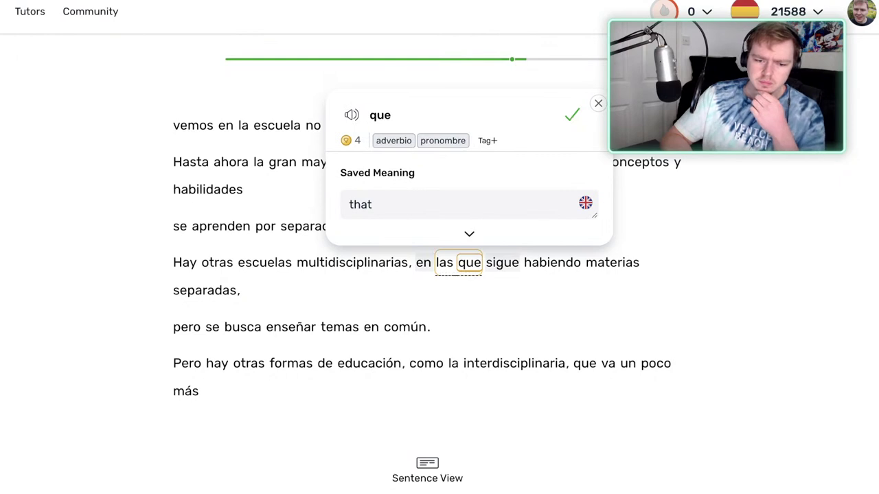
click(445, 263)
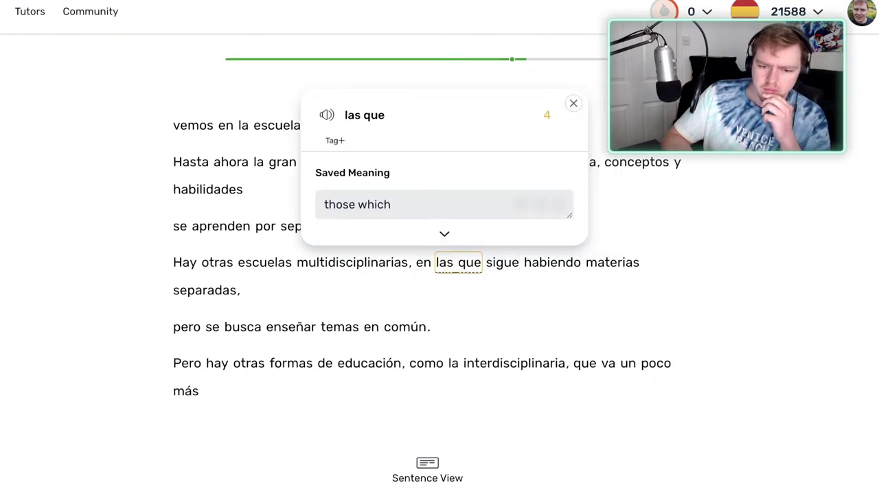
click(547, 115)
key(k)
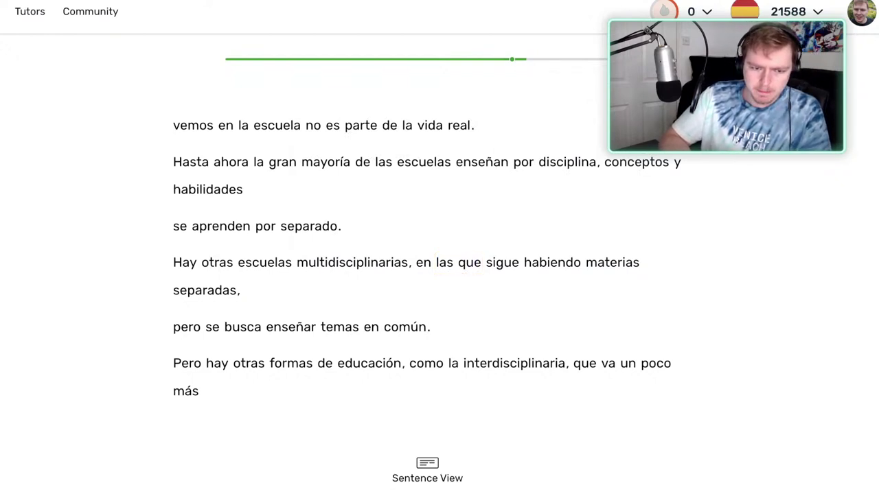
Advance to the next lesson page and mark "neodisciplinario" and "disciplinas" as known.
key(Right)
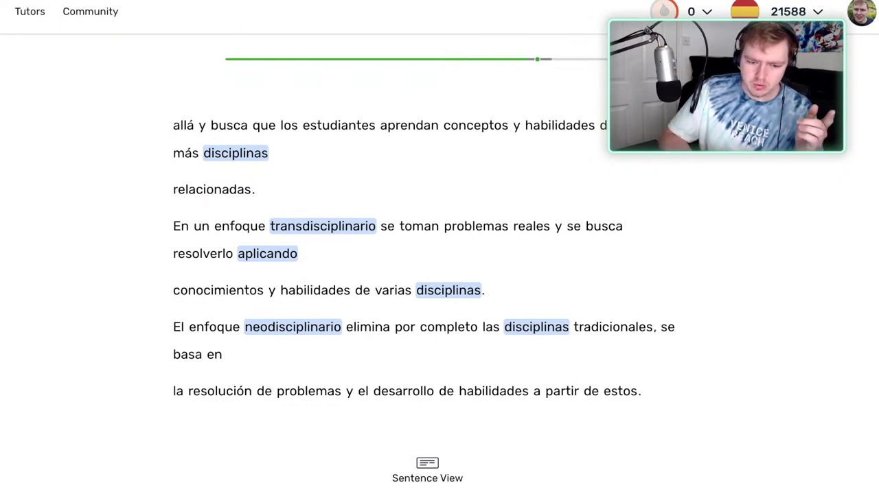
click(293, 327)
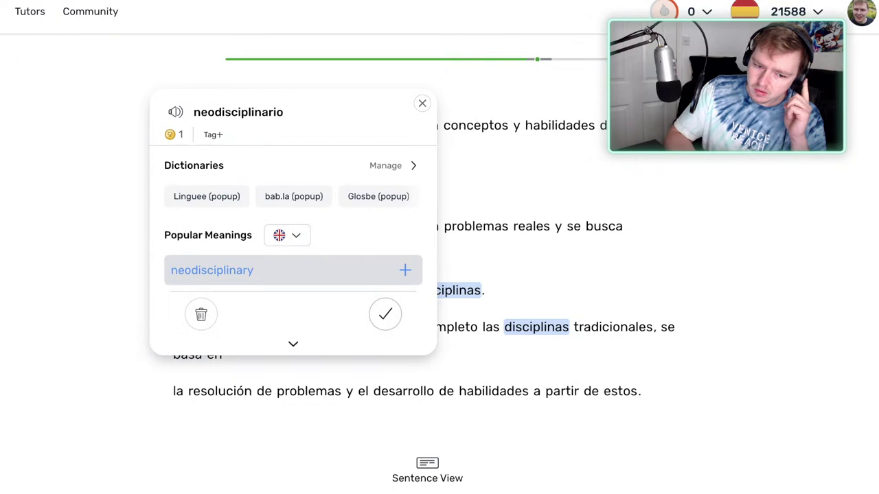
click(385, 315)
click(449, 290)
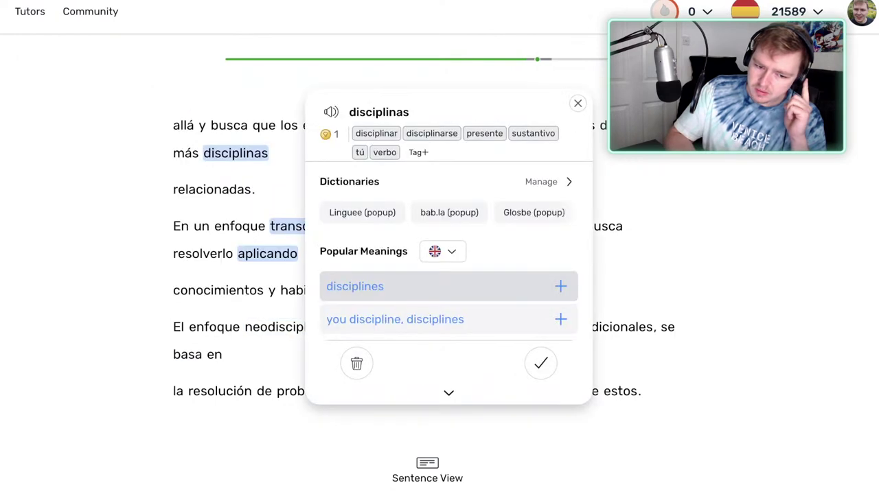
key(k)
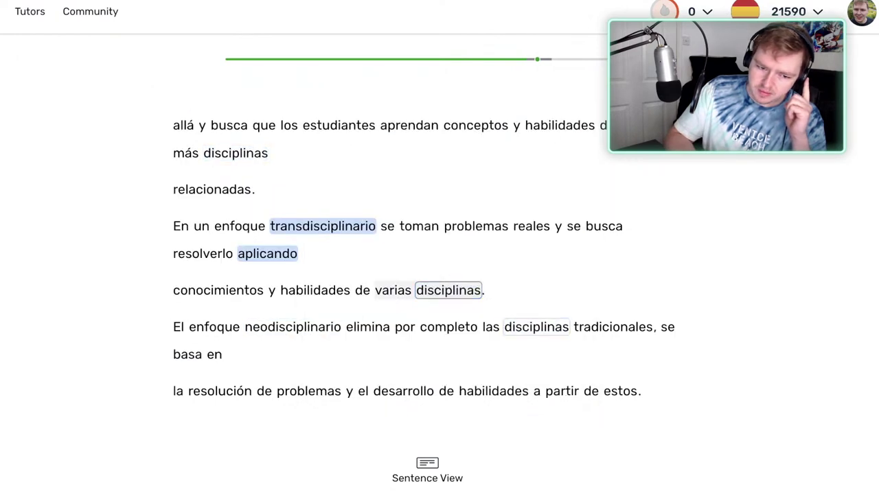
Mark "transdisciplinario" and "aplicando" as known.
click(321, 227)
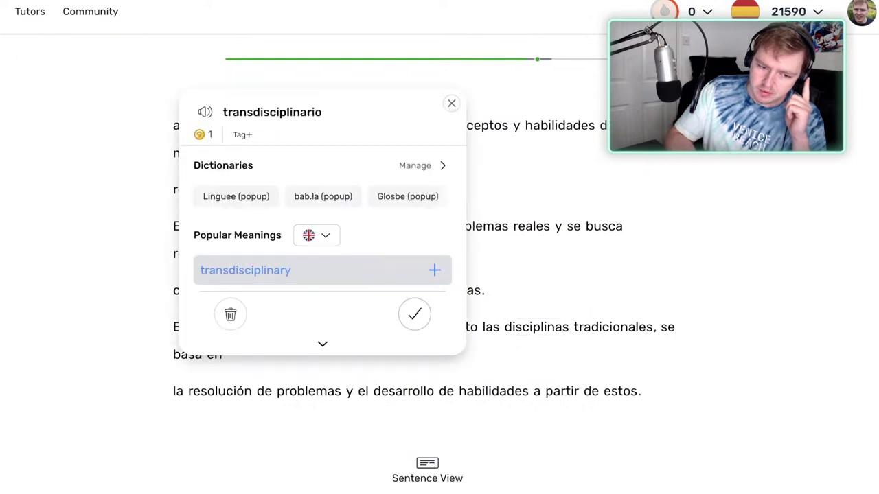
click(415, 314)
click(267, 253)
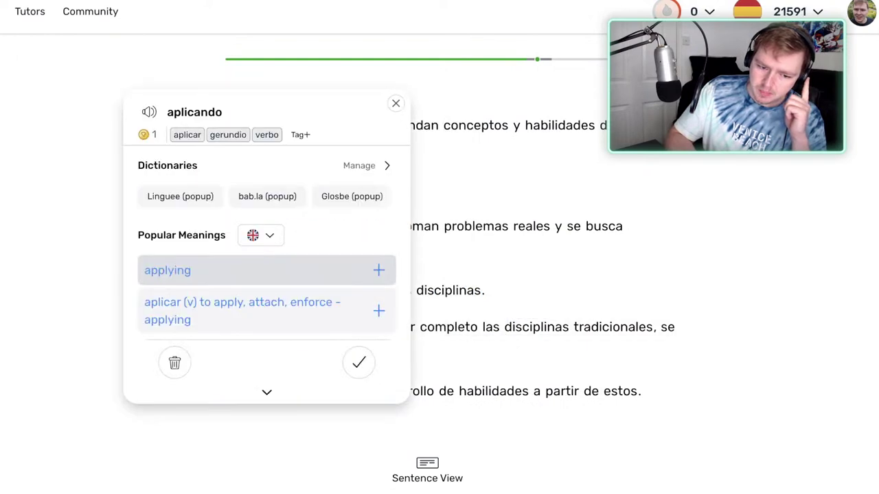
click(358, 363)
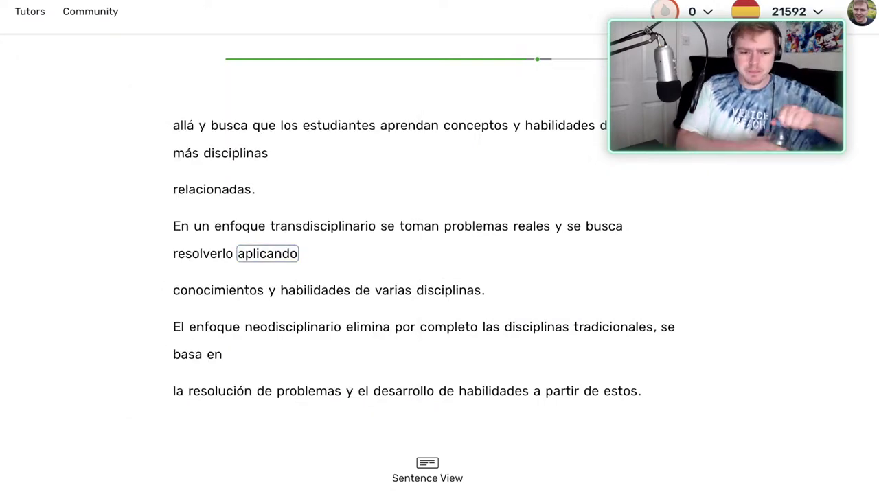
Advance to the next lesson page, mark "desarrollen" as known and open the entry for "integradores".
key(Right)
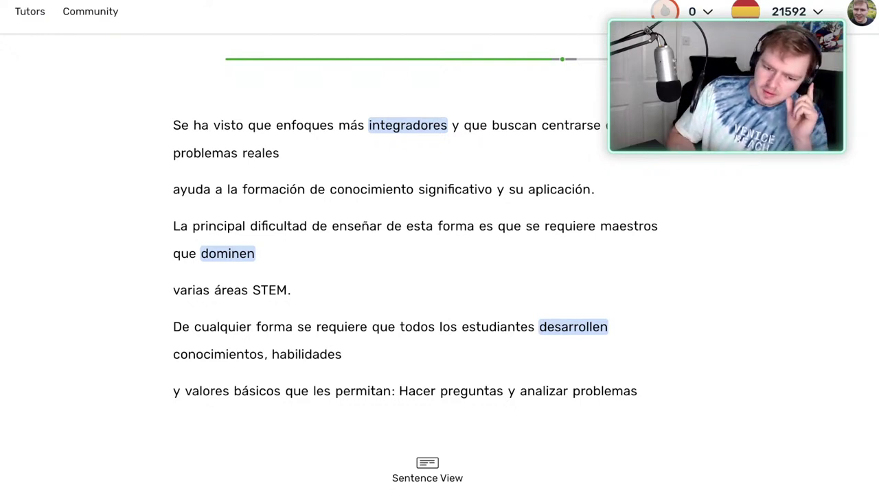
click(573, 328)
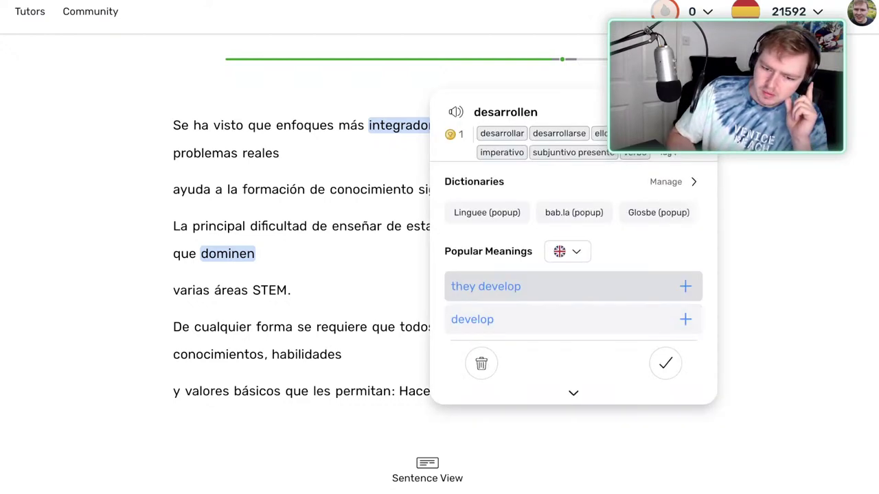
click(665, 364)
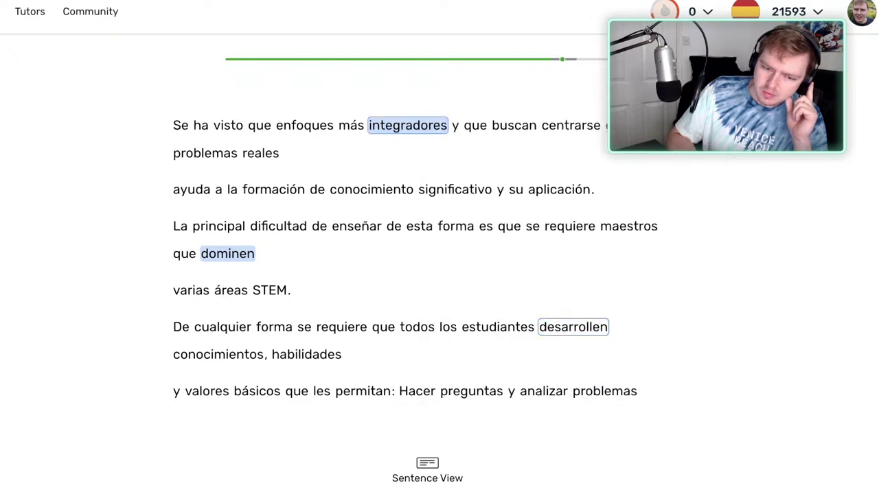
click(408, 125)
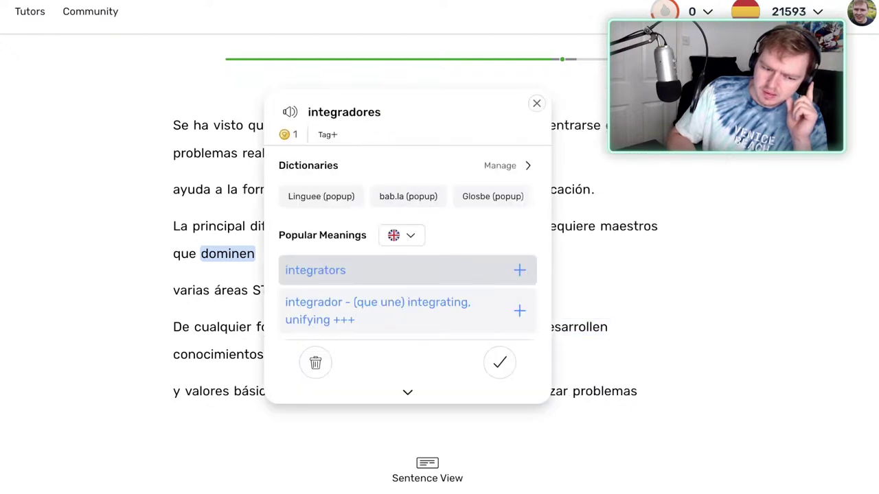